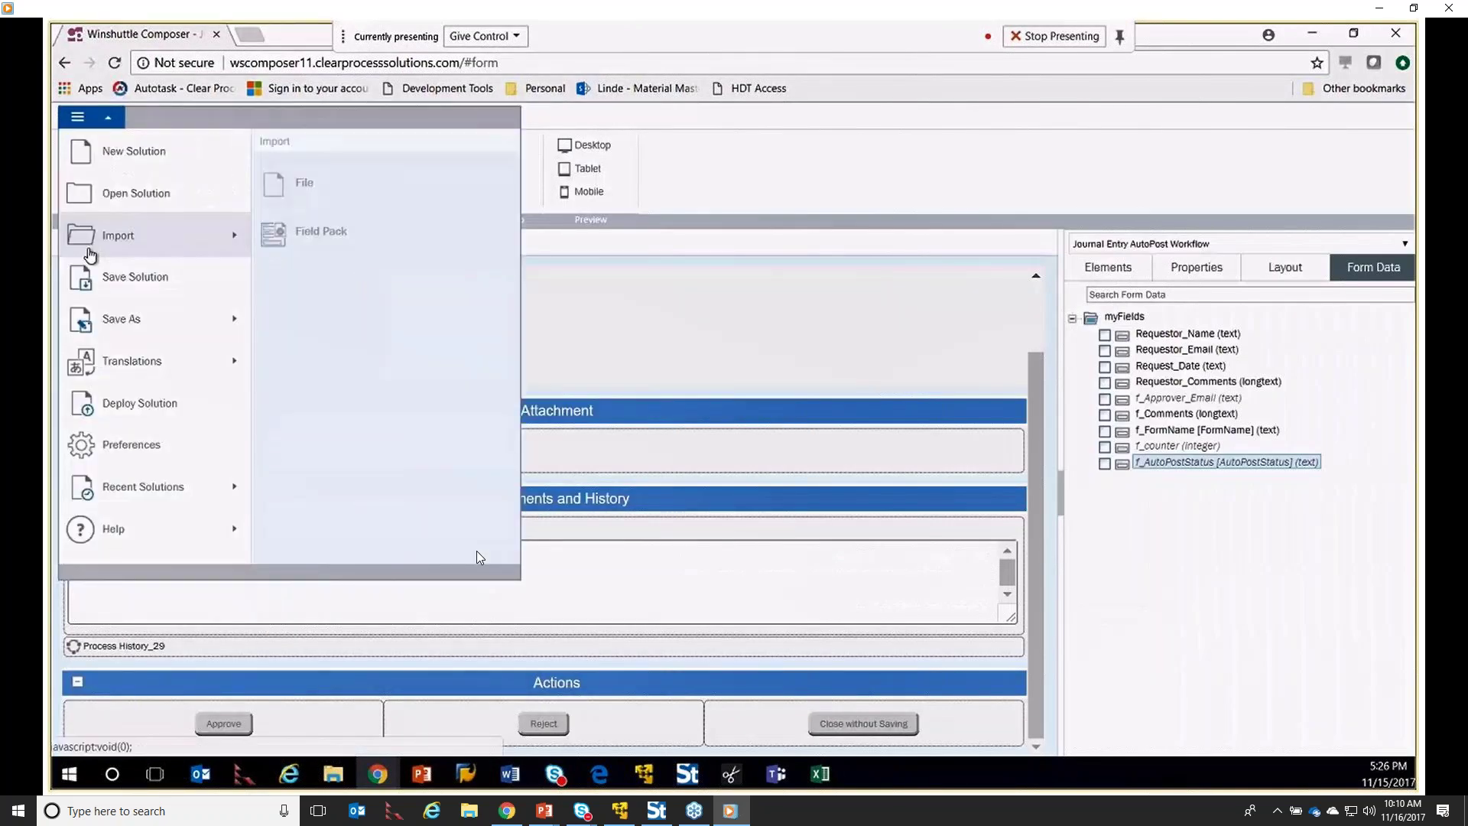
Save the Journal Entry AutoPost Workflow solution and deploy it with the Default deployment profile
click(90, 276)
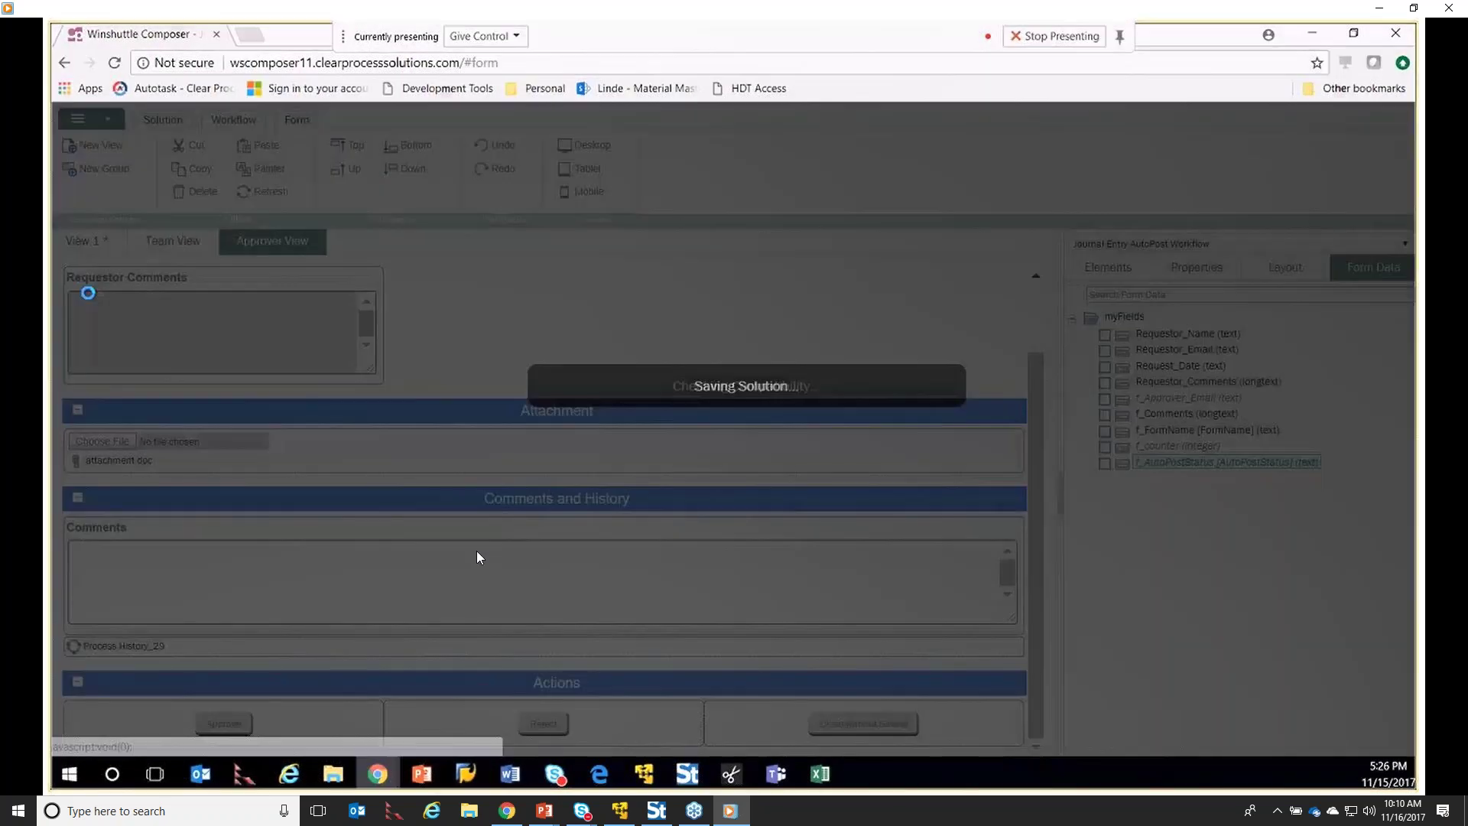
click(78, 119)
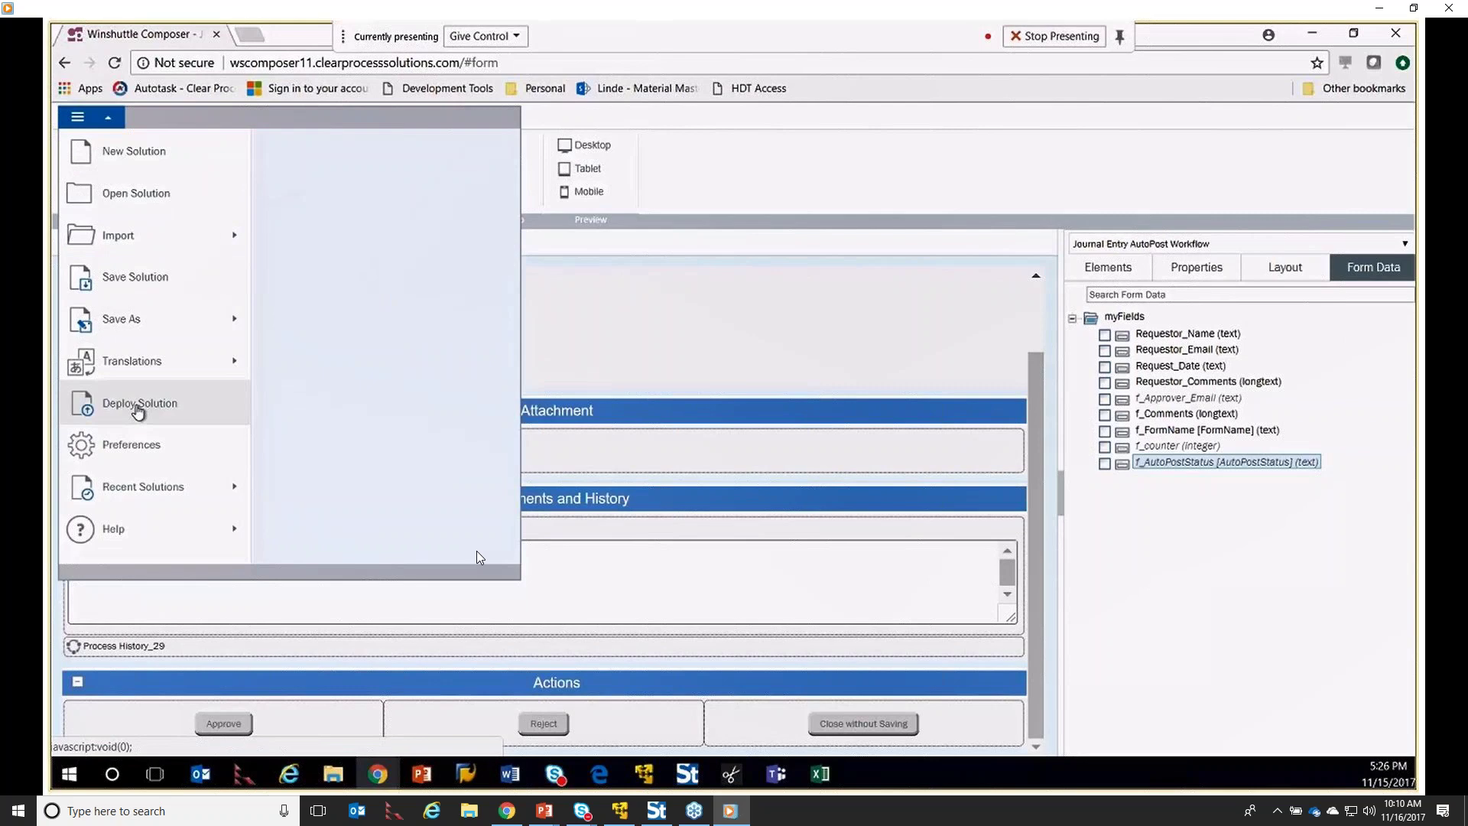
click(134, 405)
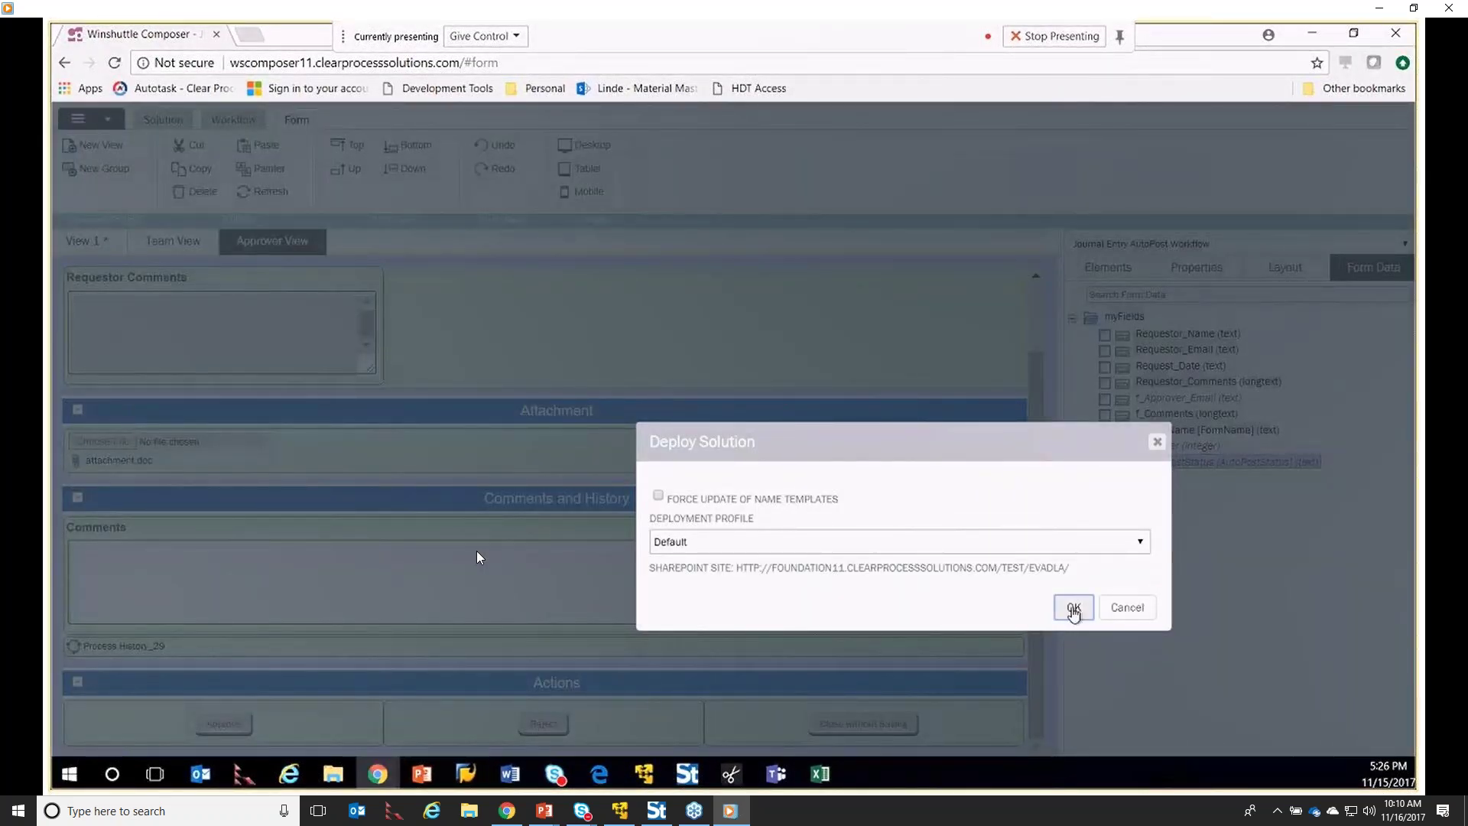
click(1074, 608)
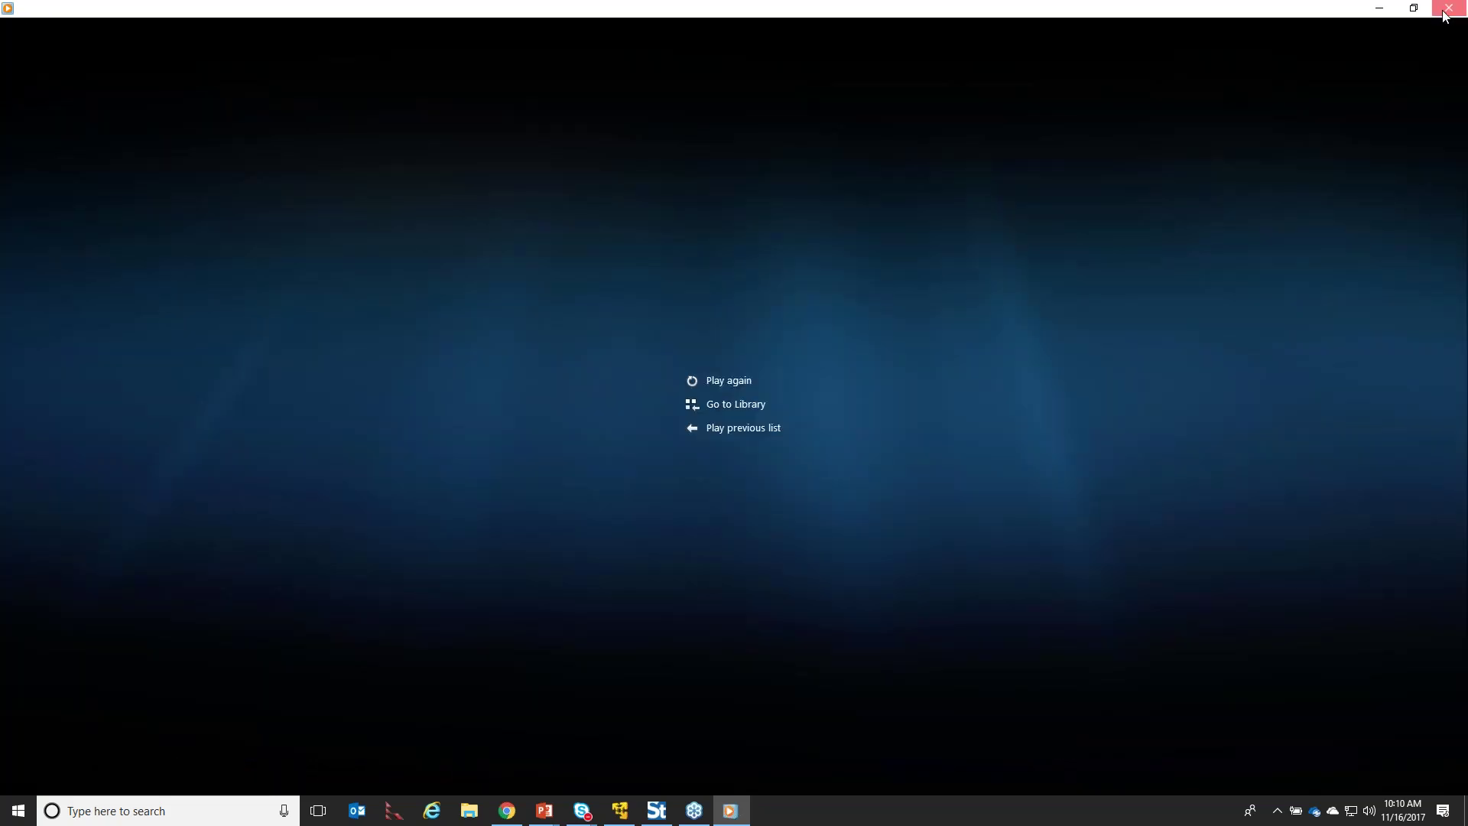
Close the finished demo video and open the Step 2 video from the slide 8 workflow demo in a maximized window
click(1448, 9)
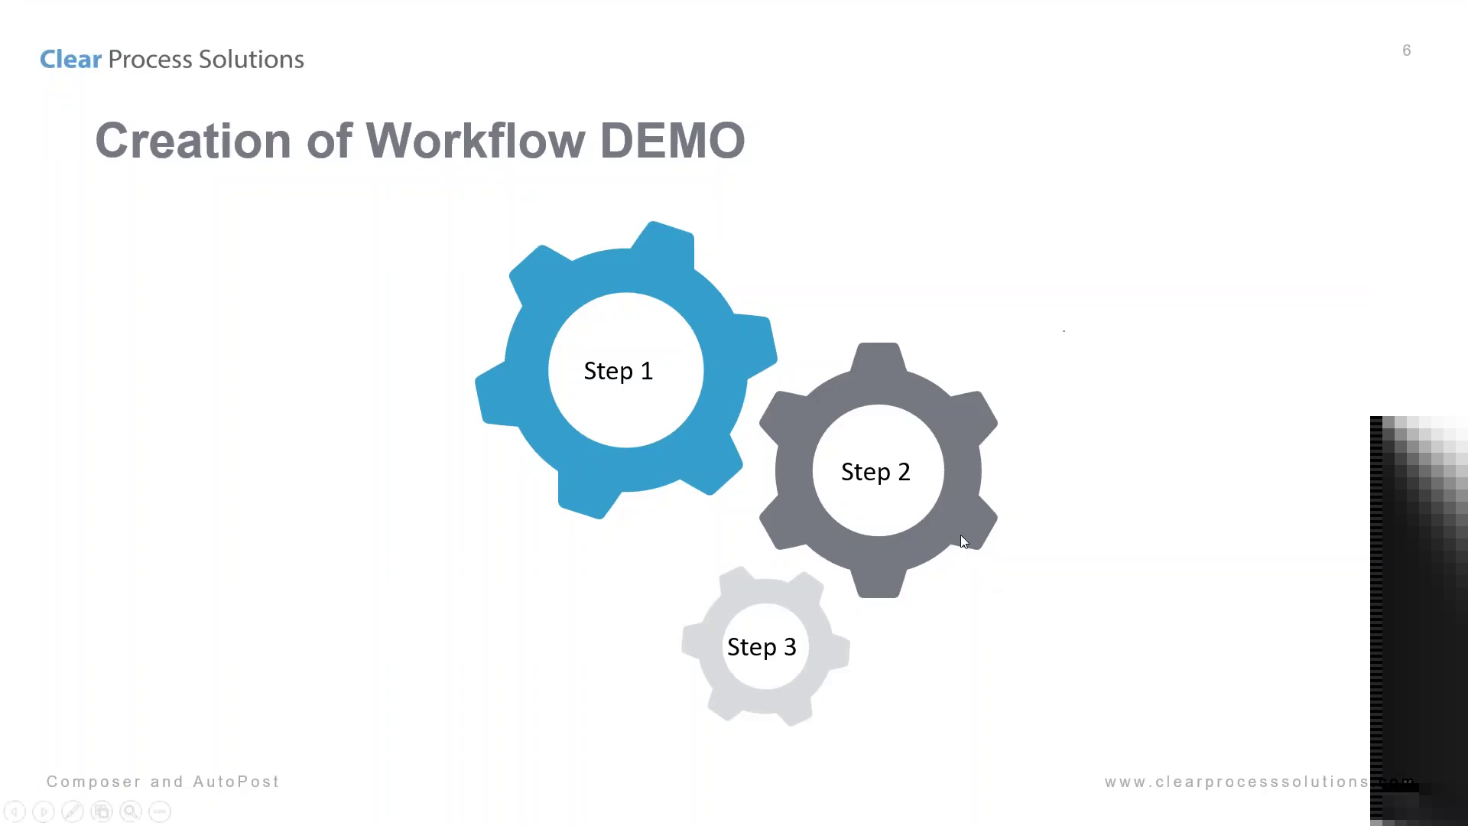
click(962, 698)
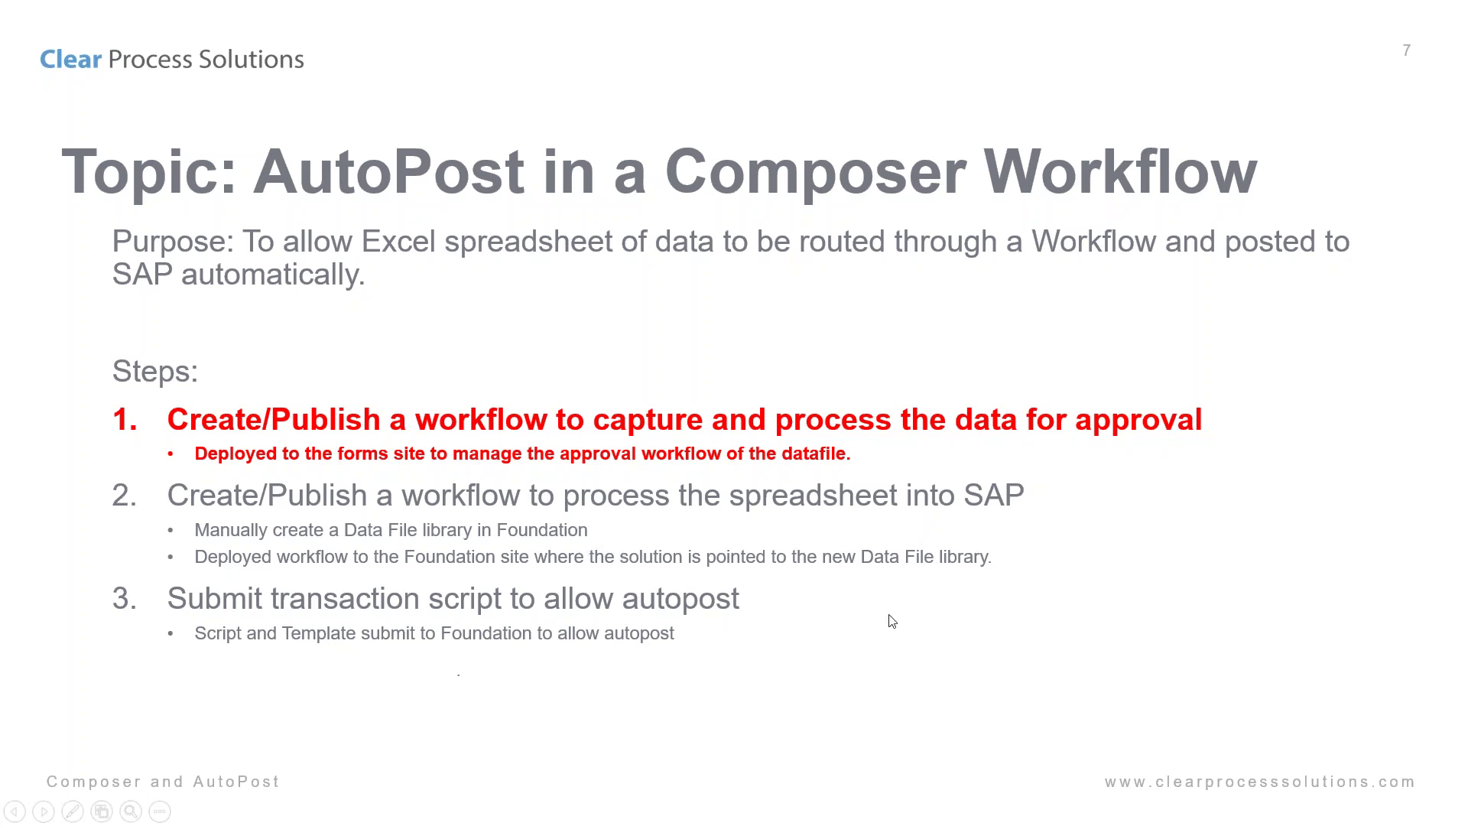
click(927, 633)
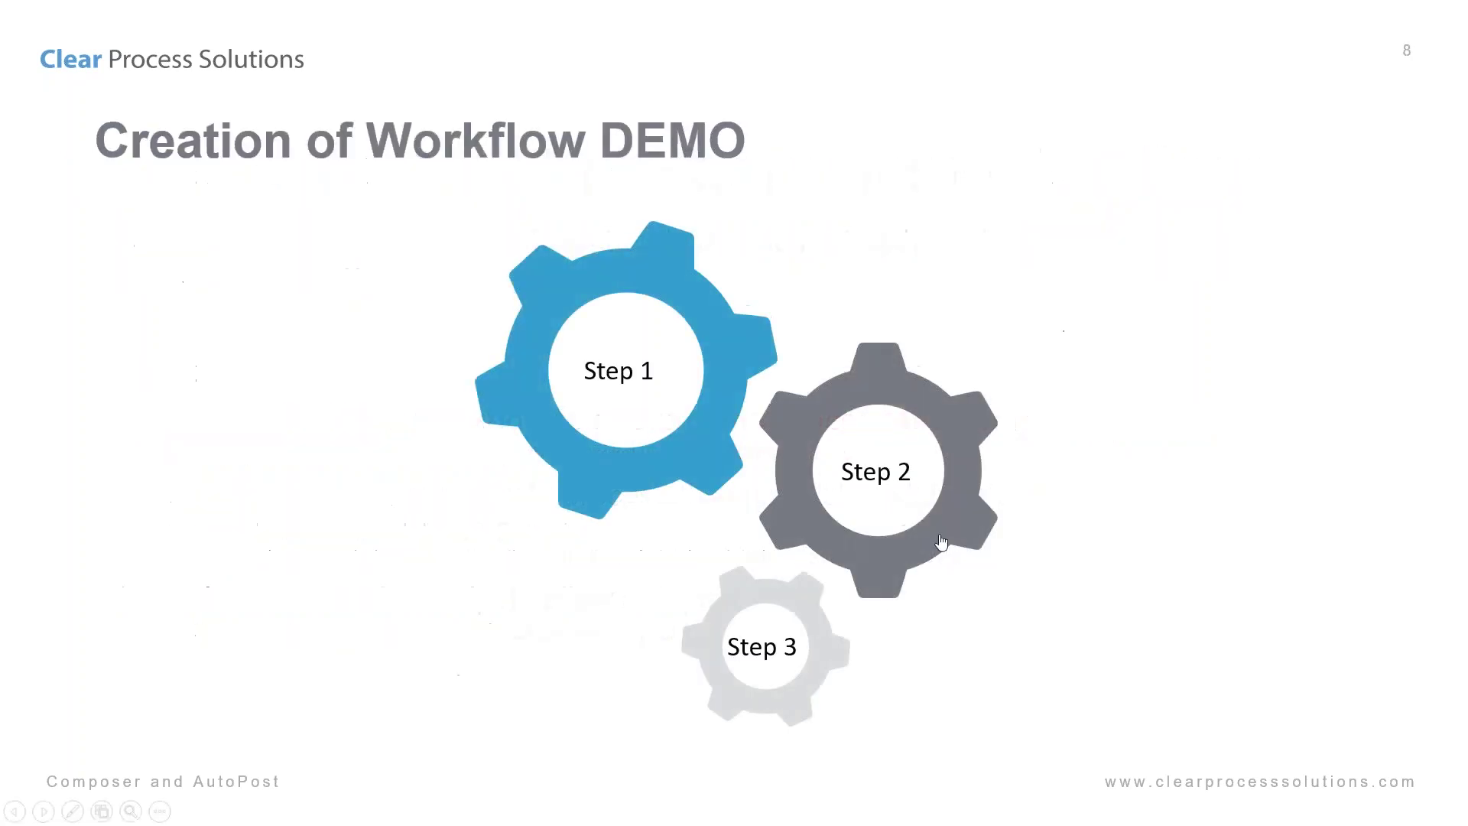
click(940, 548)
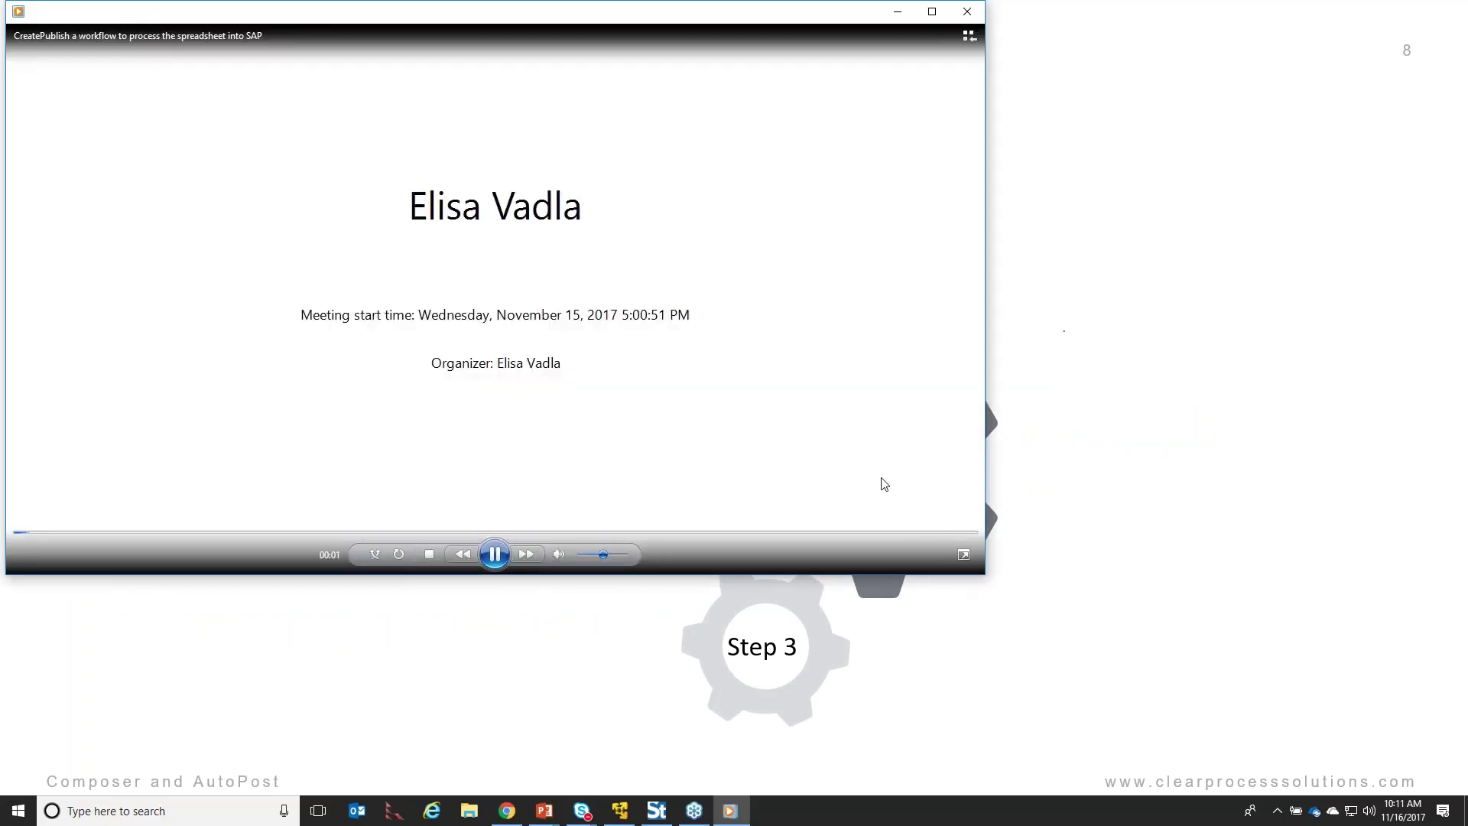
click(932, 12)
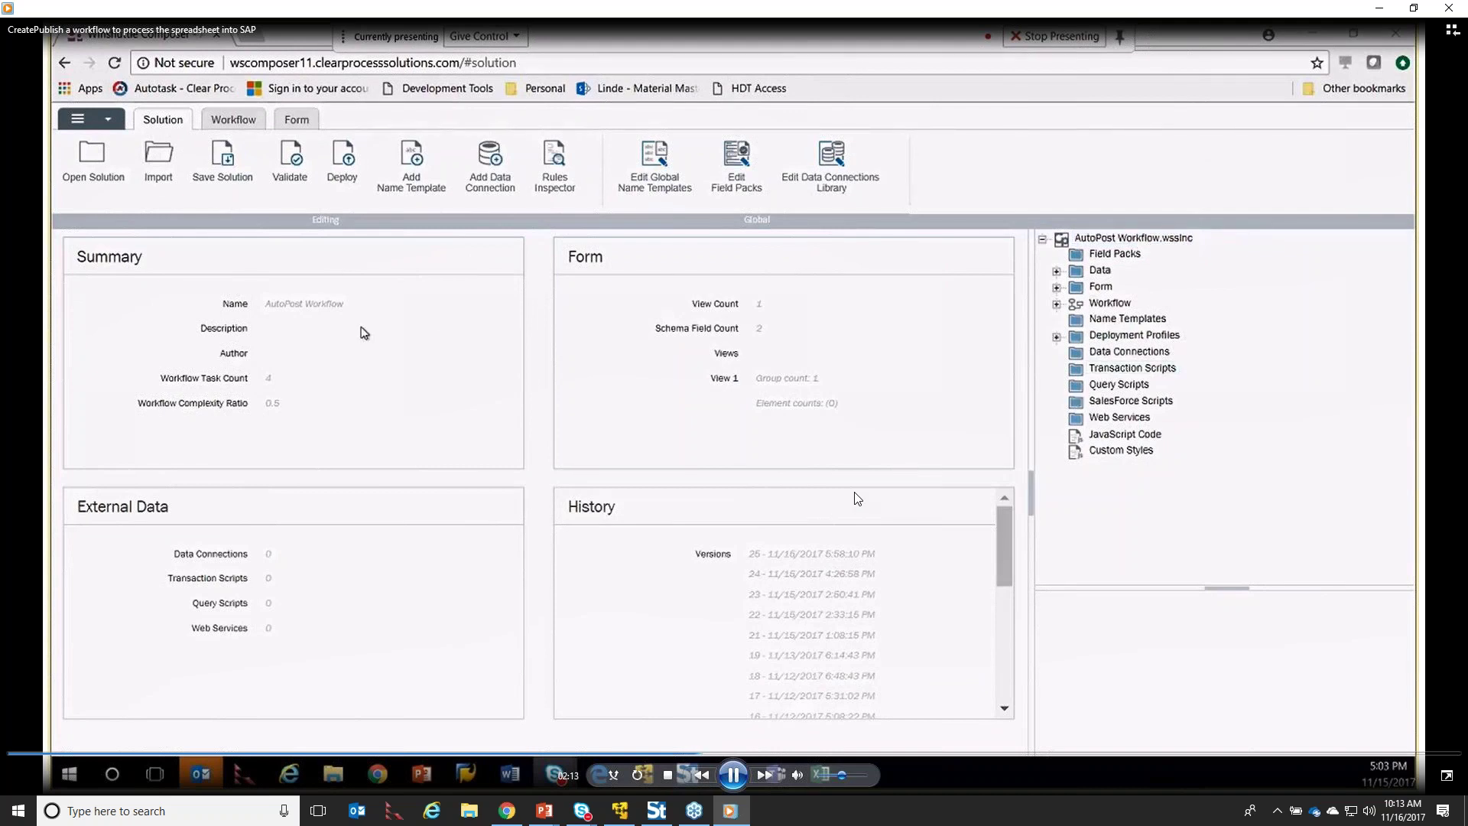
Review the Winshuttle Autopost node's plug-in arguments in the AutoPost Workflow and accept them
click(243, 121)
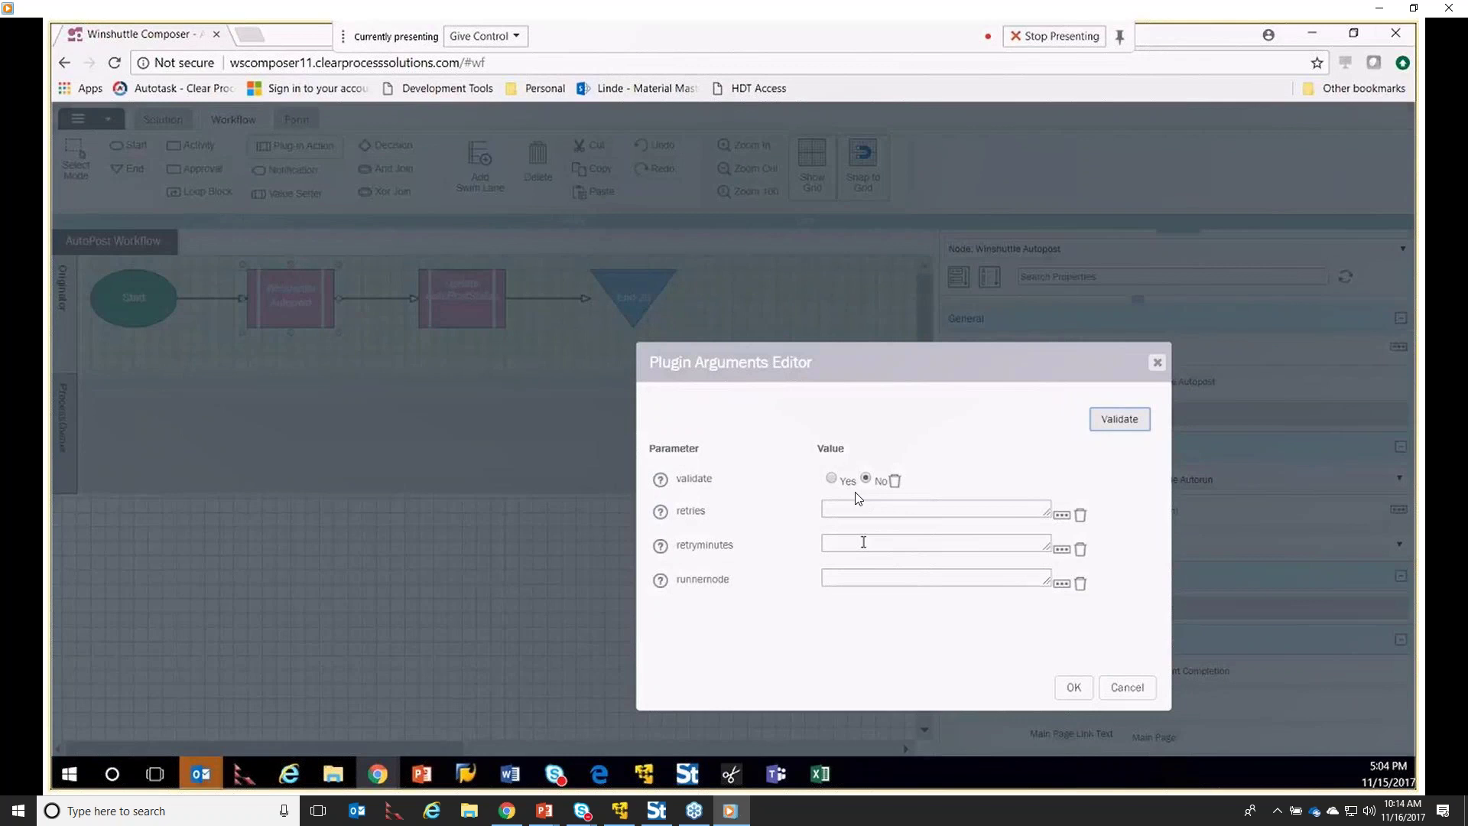
click(1074, 688)
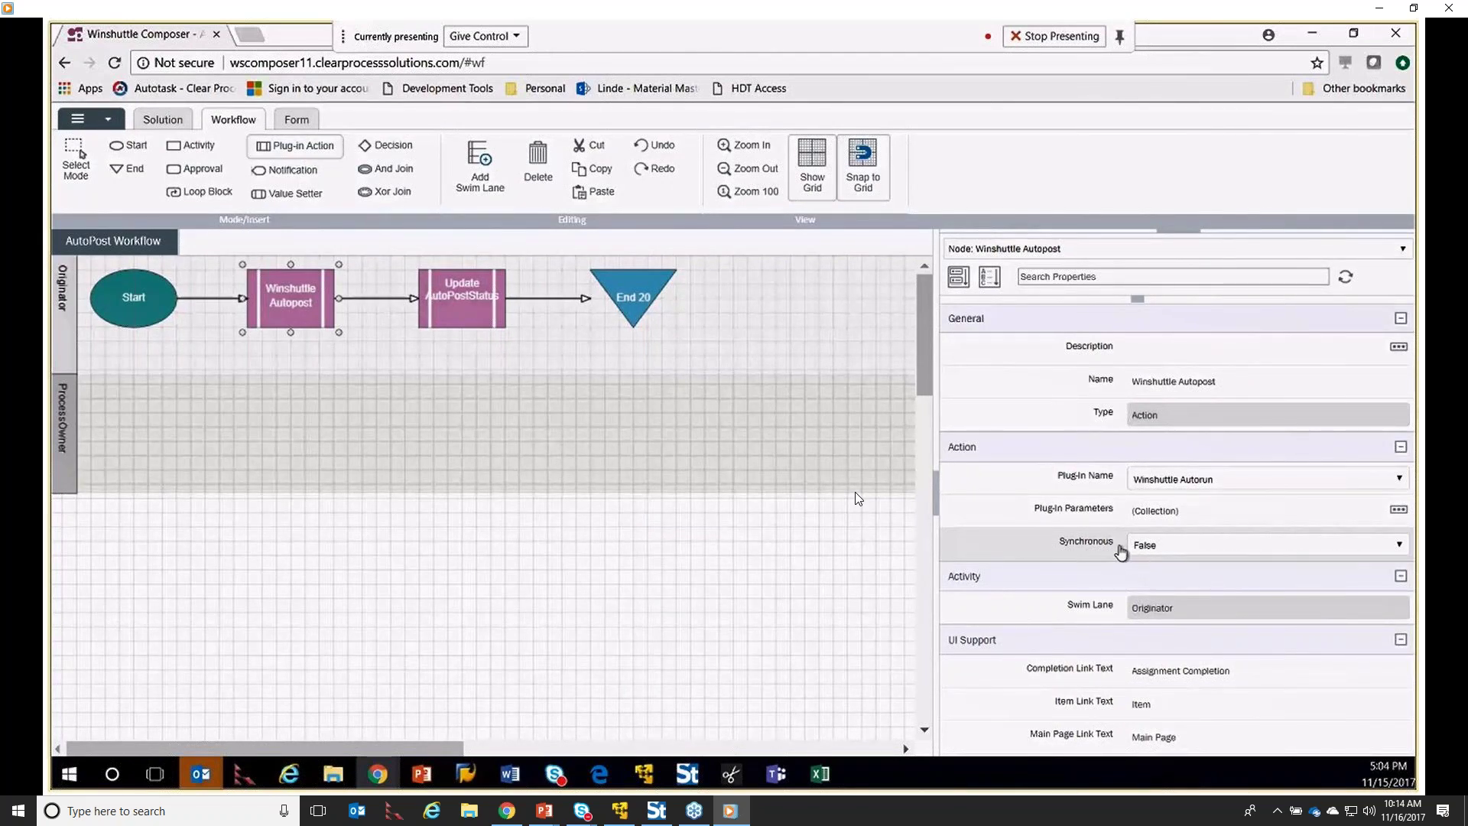
Examine the Update AutoPostStatus node's plug-in choice and its site, list, query, column and value arguments
click(483, 316)
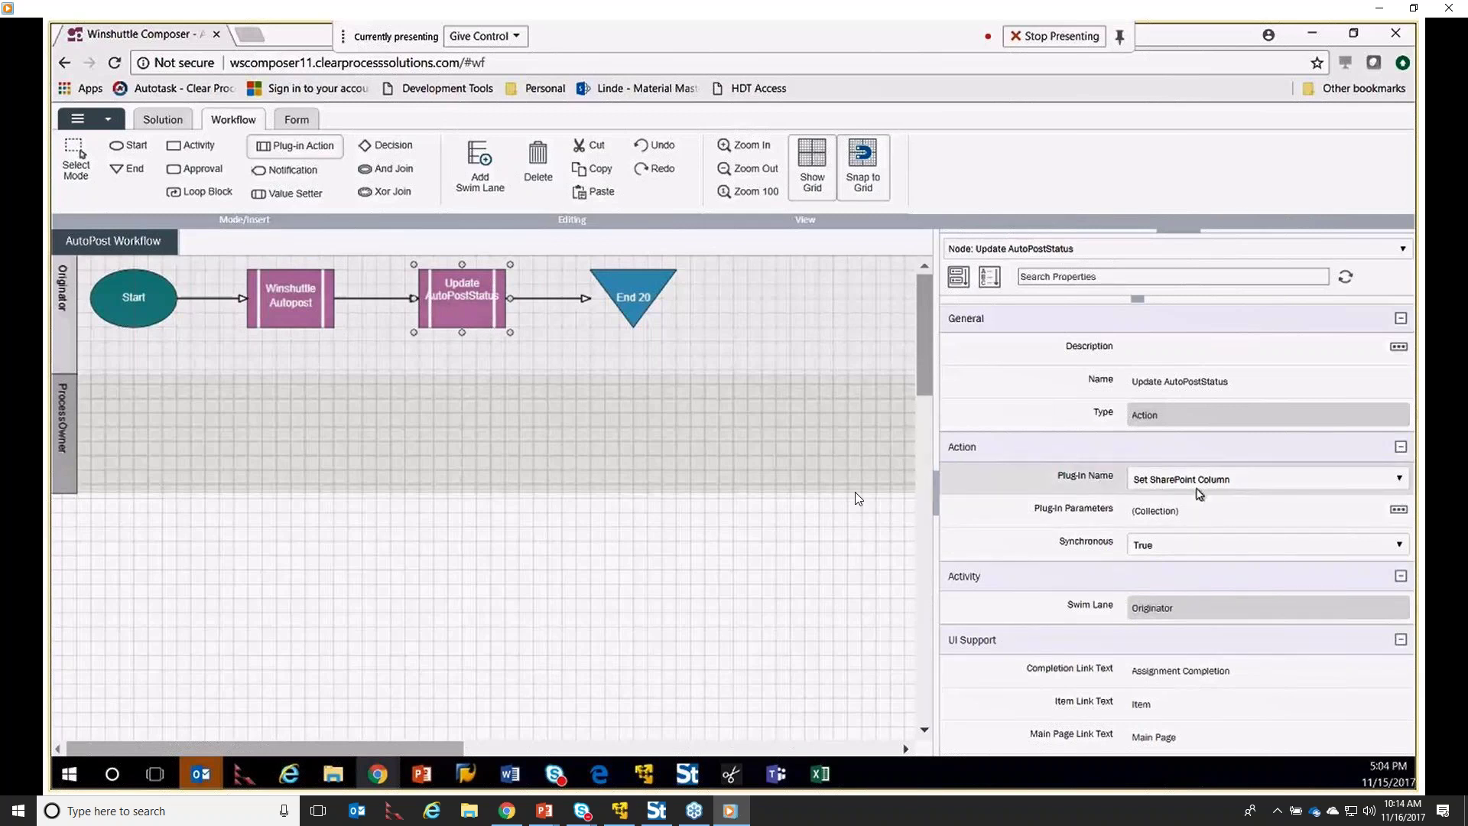
click(1399, 479)
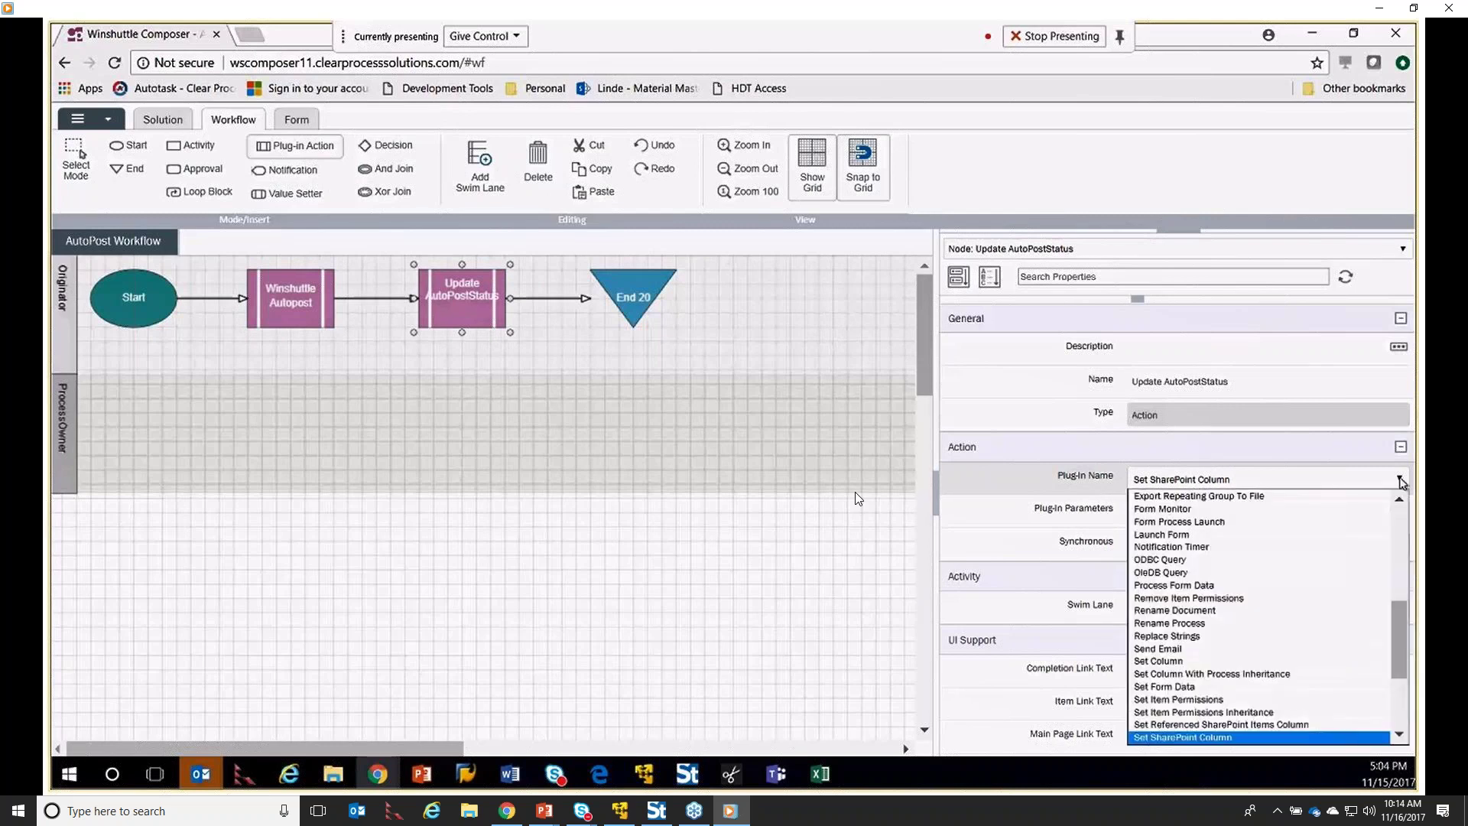
click(1400, 480)
click(1398, 510)
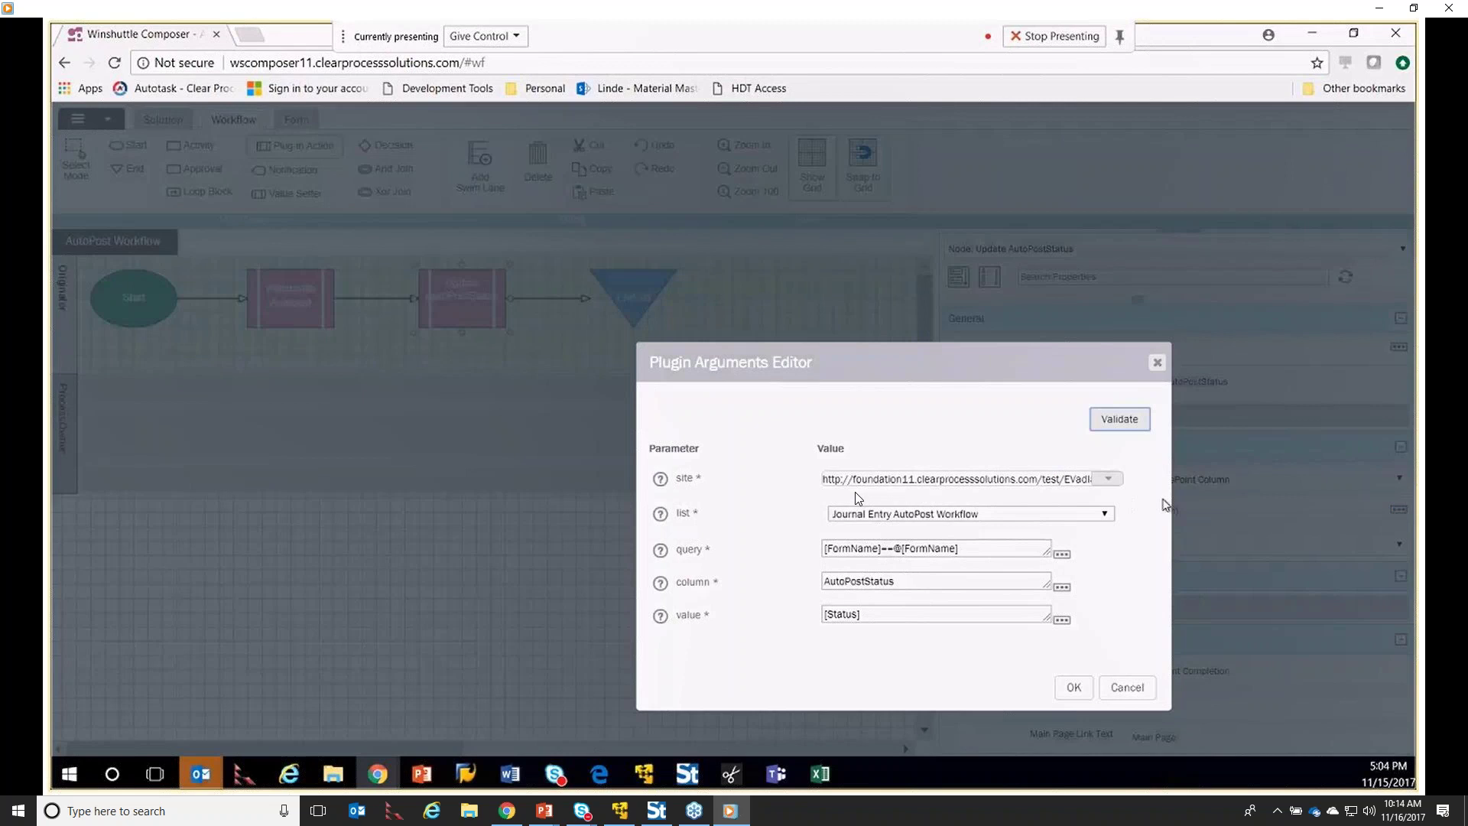
drag(1171, 500, 1298, 493)
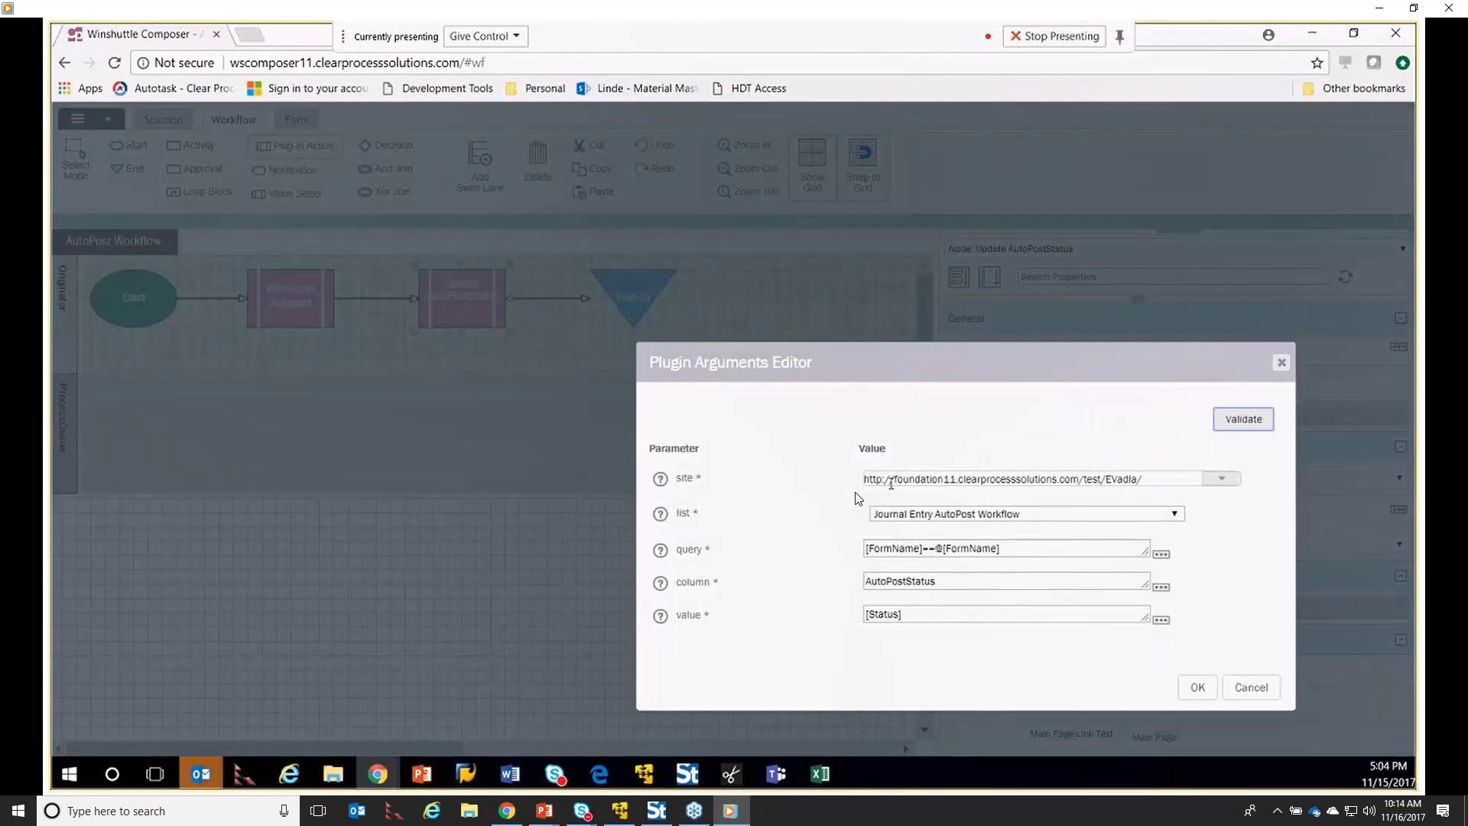
click(1178, 515)
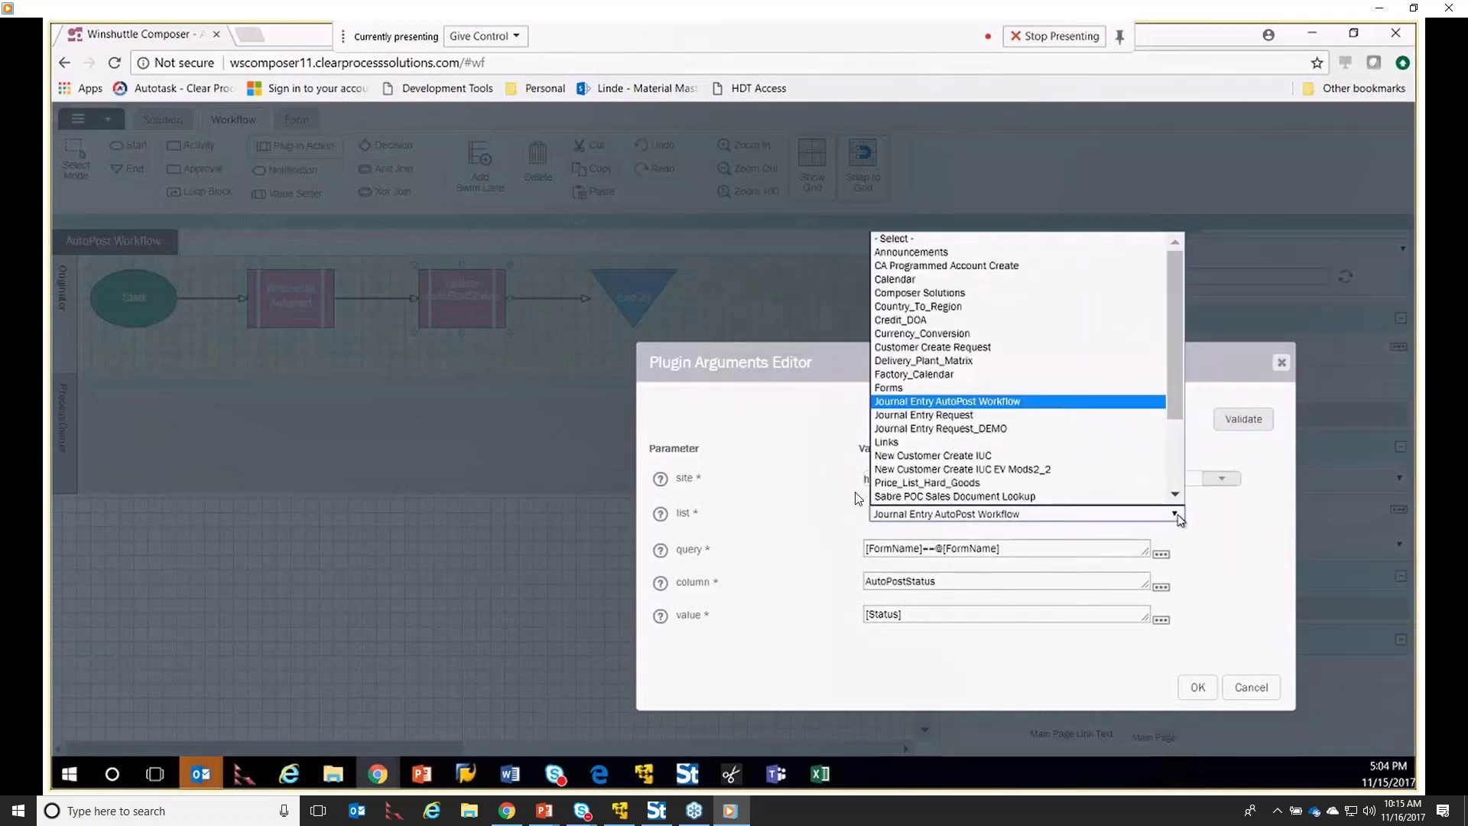
click(1179, 516)
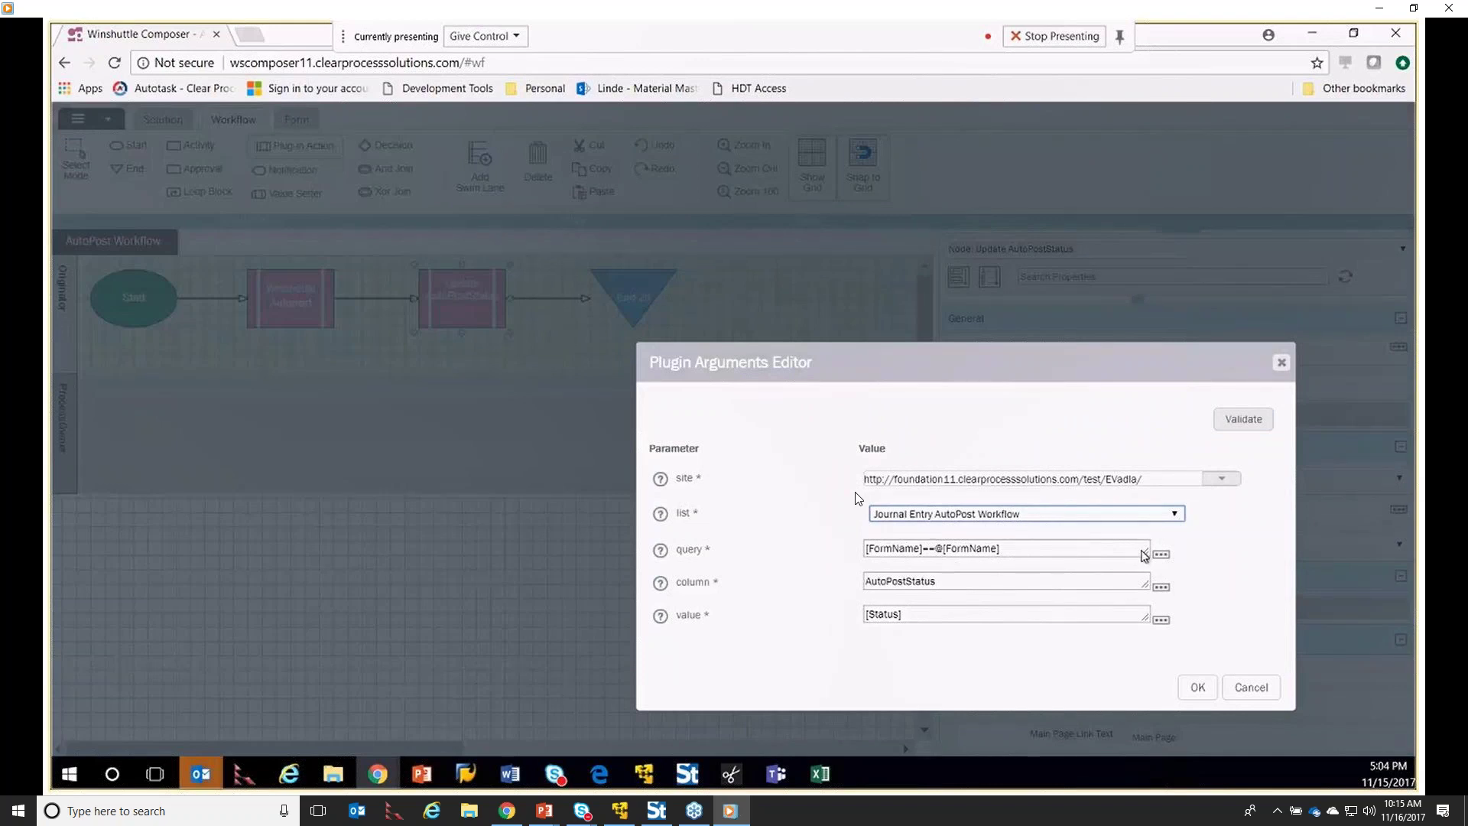
click(1120, 581)
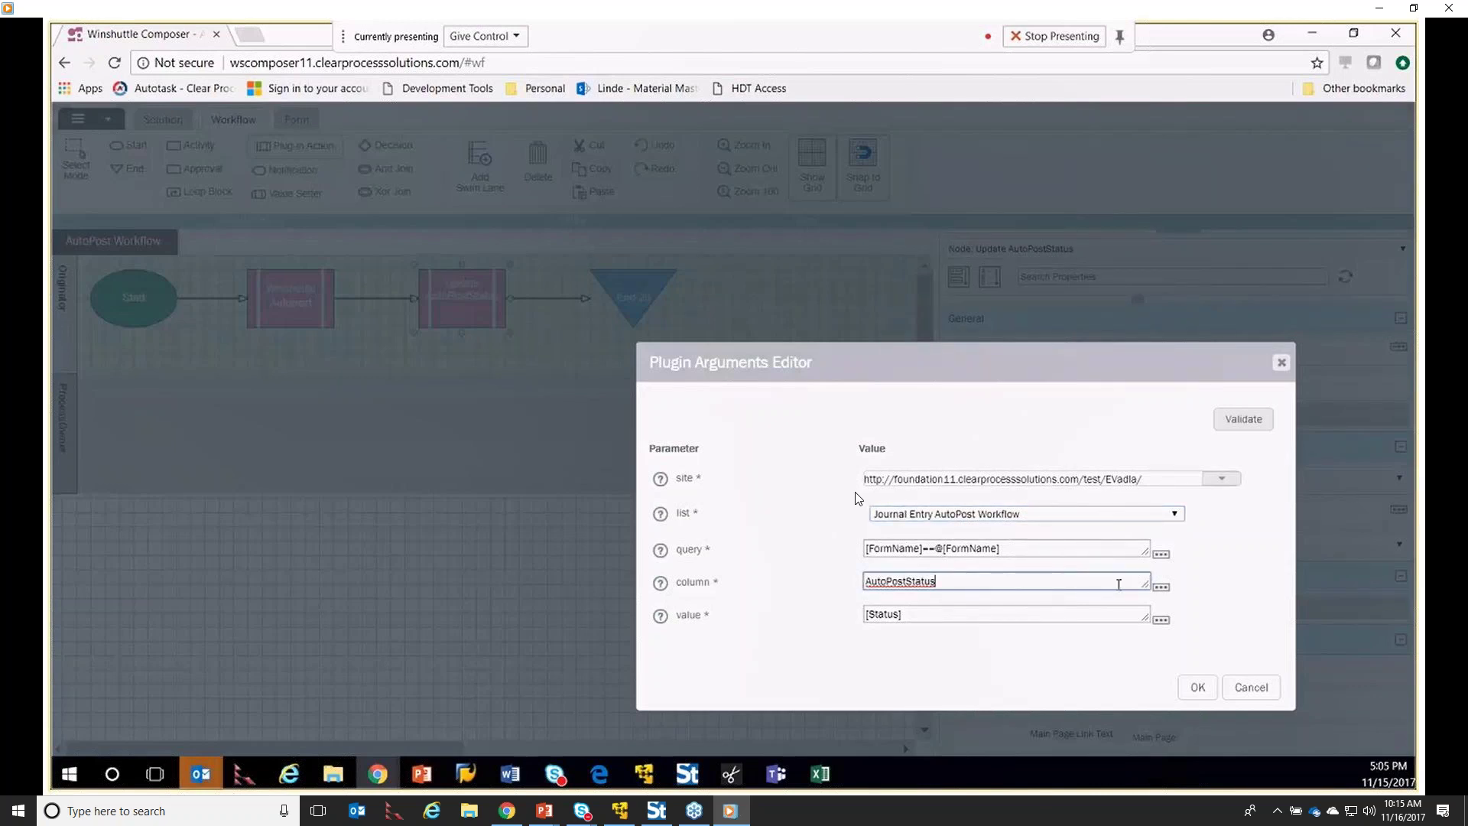
click(1116, 615)
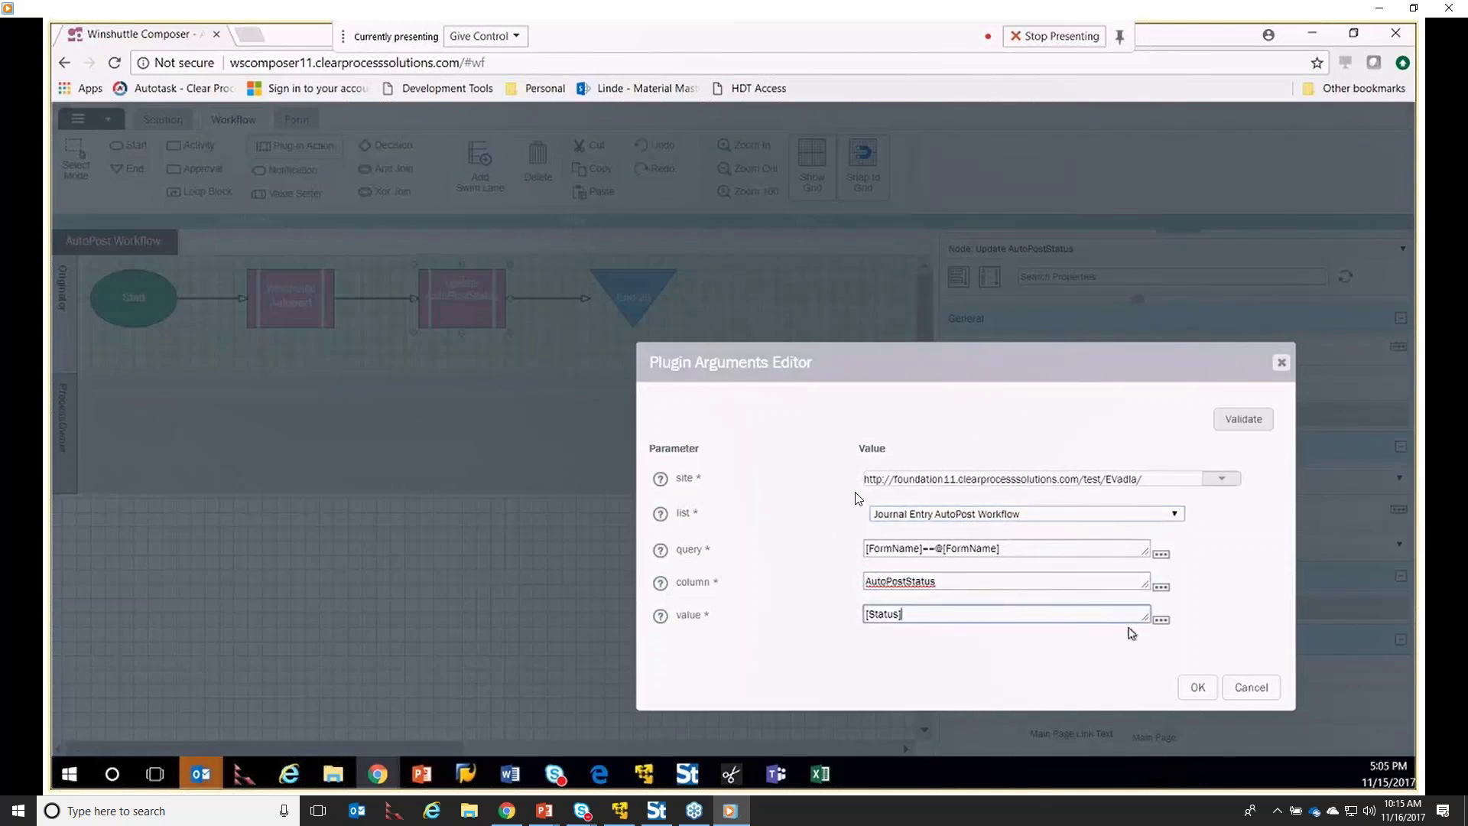
click(1199, 688)
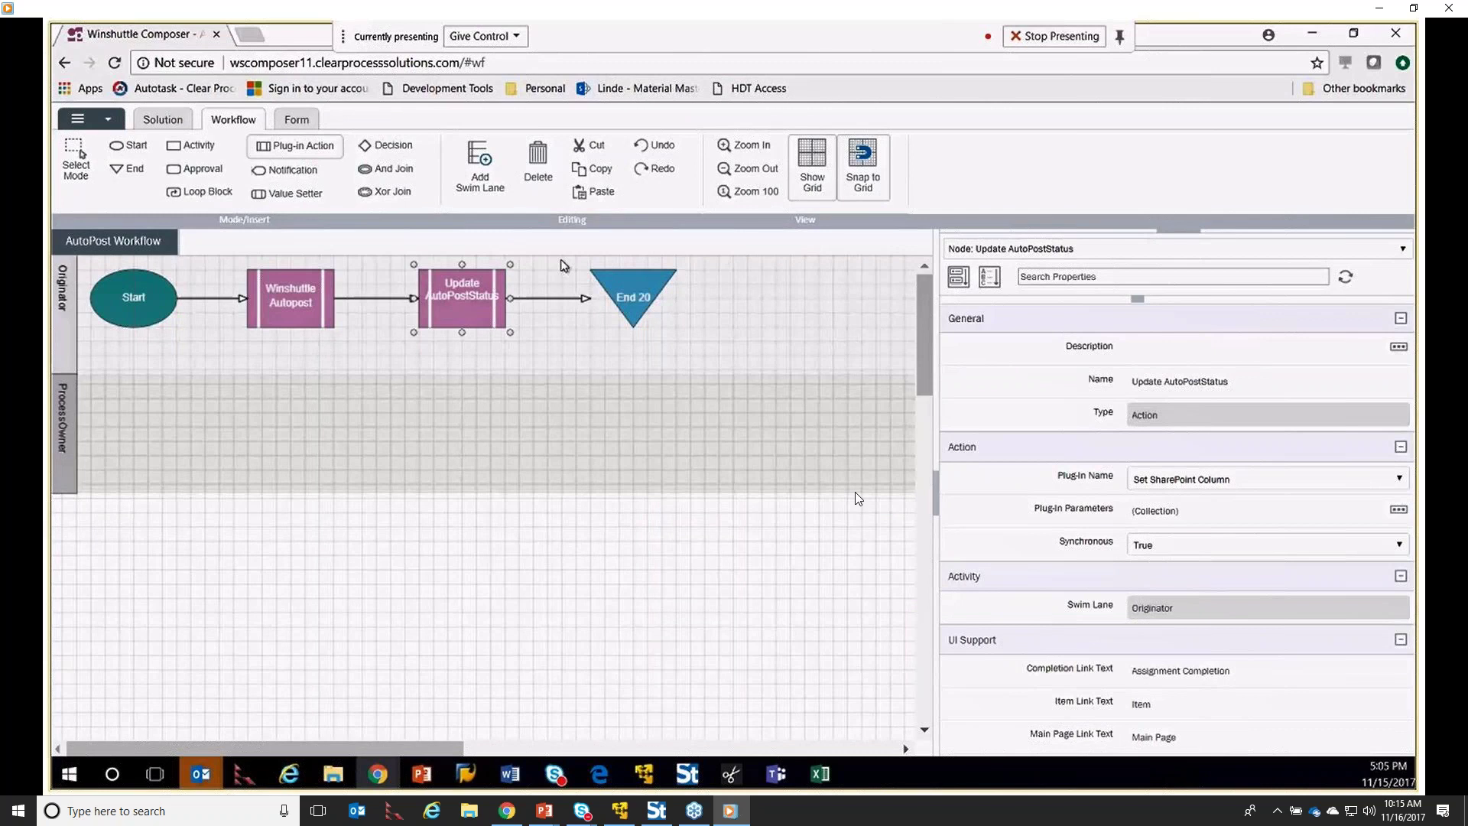
Promote the FormName and Status form data fields to SharePoint and look through the remaining fields
click(296, 119)
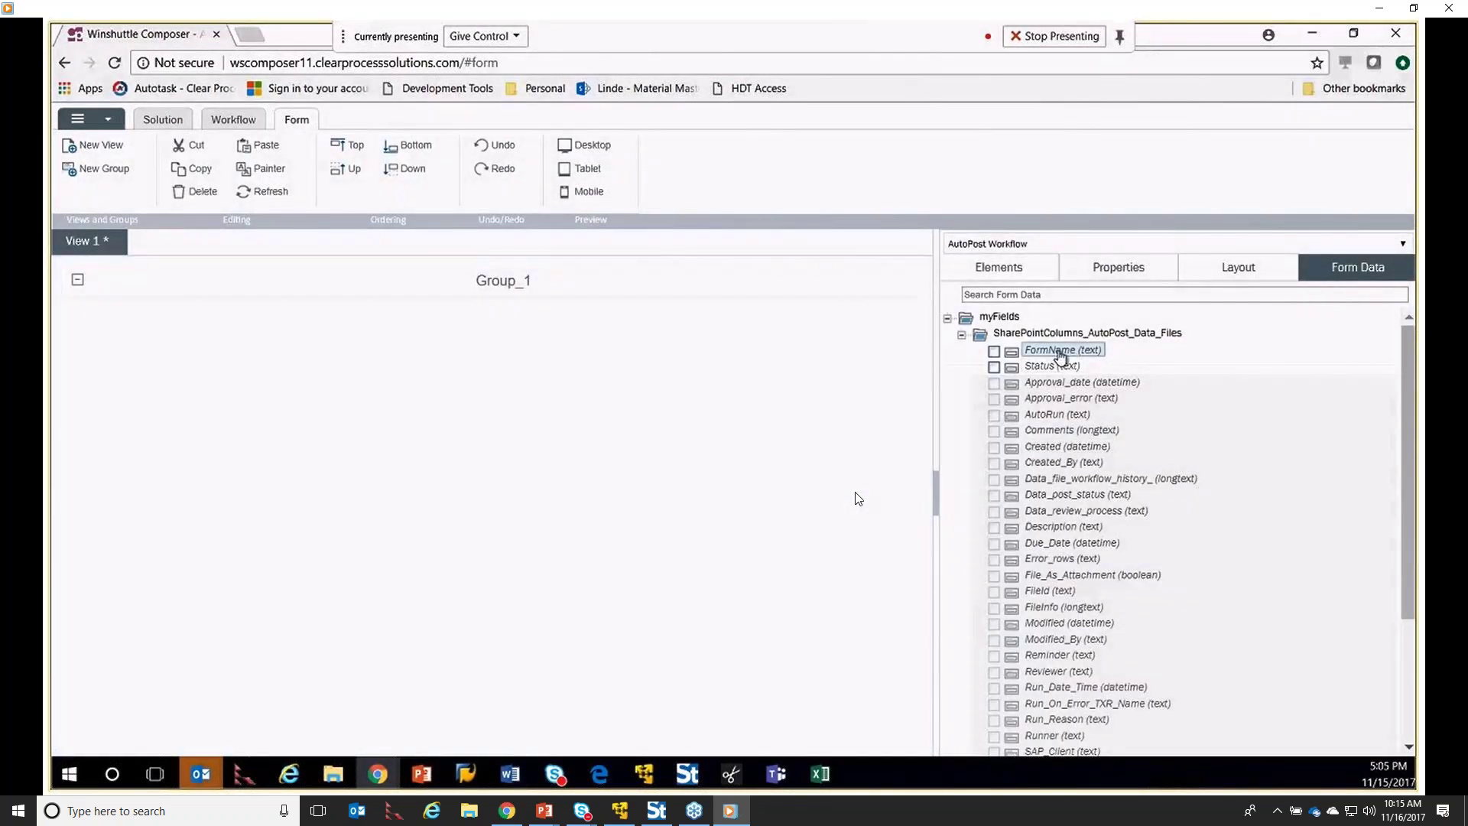
right_click(1061, 352)
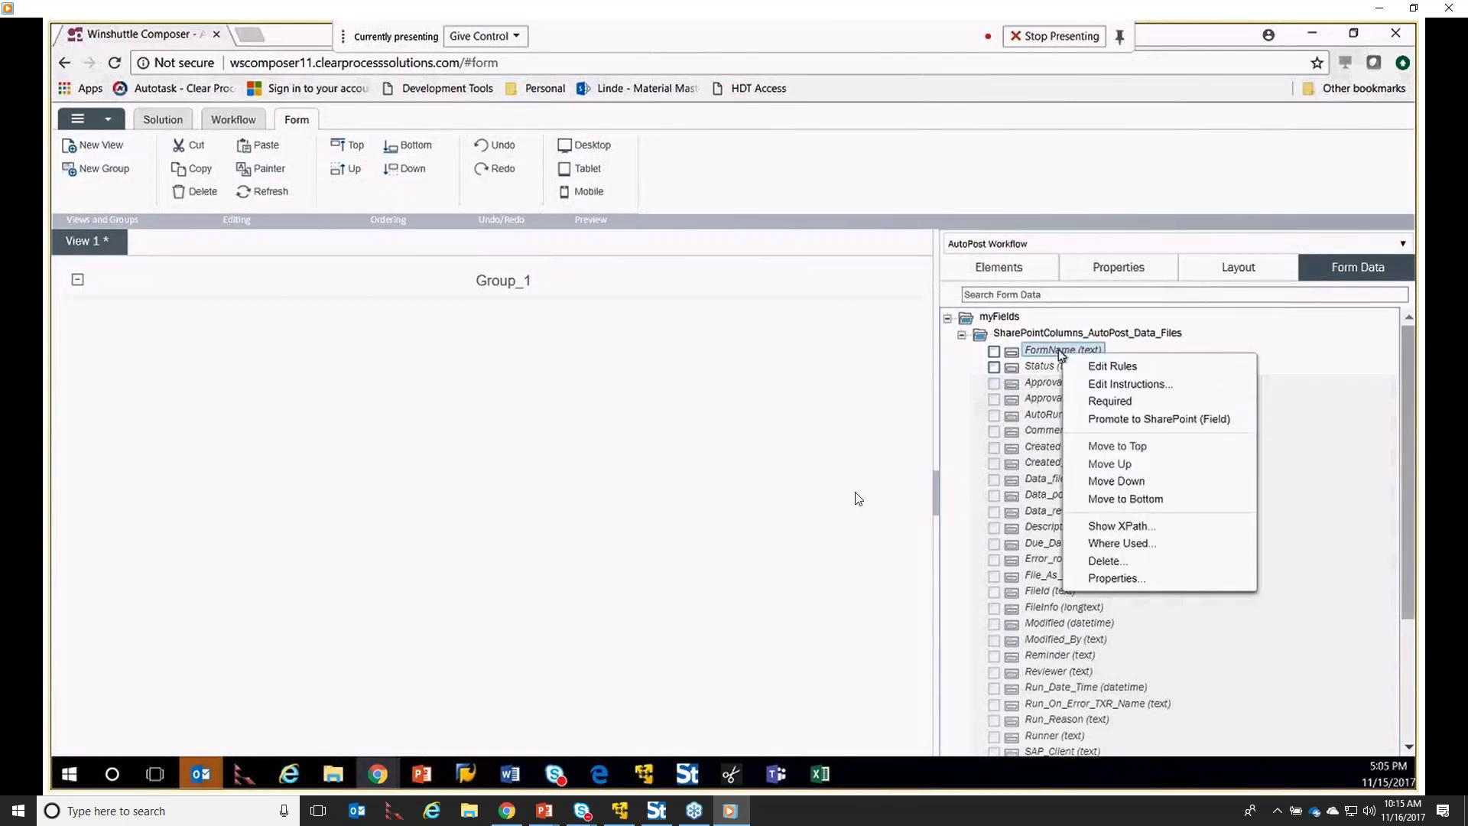
click(1142, 420)
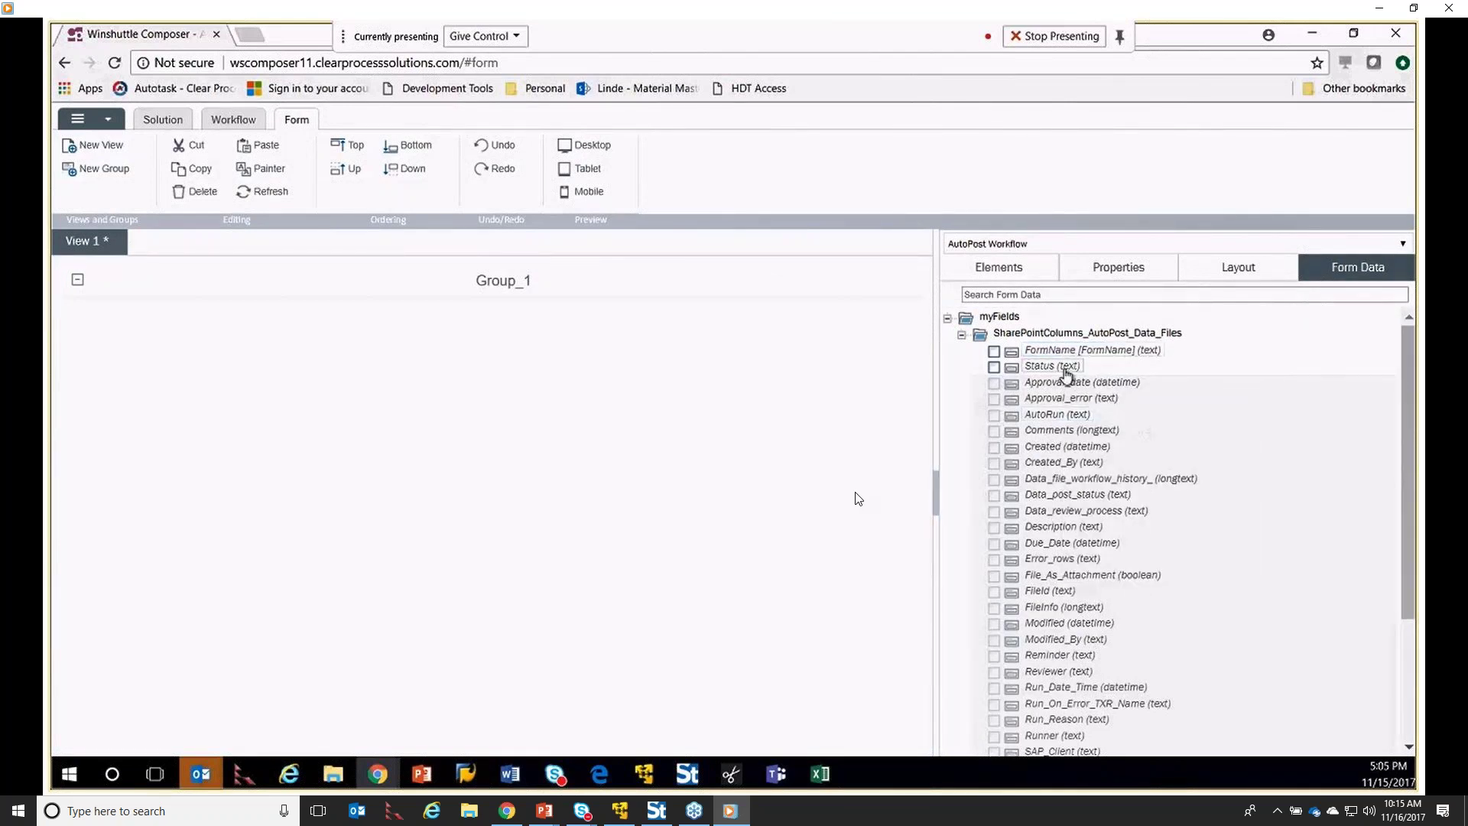
right_click(1069, 368)
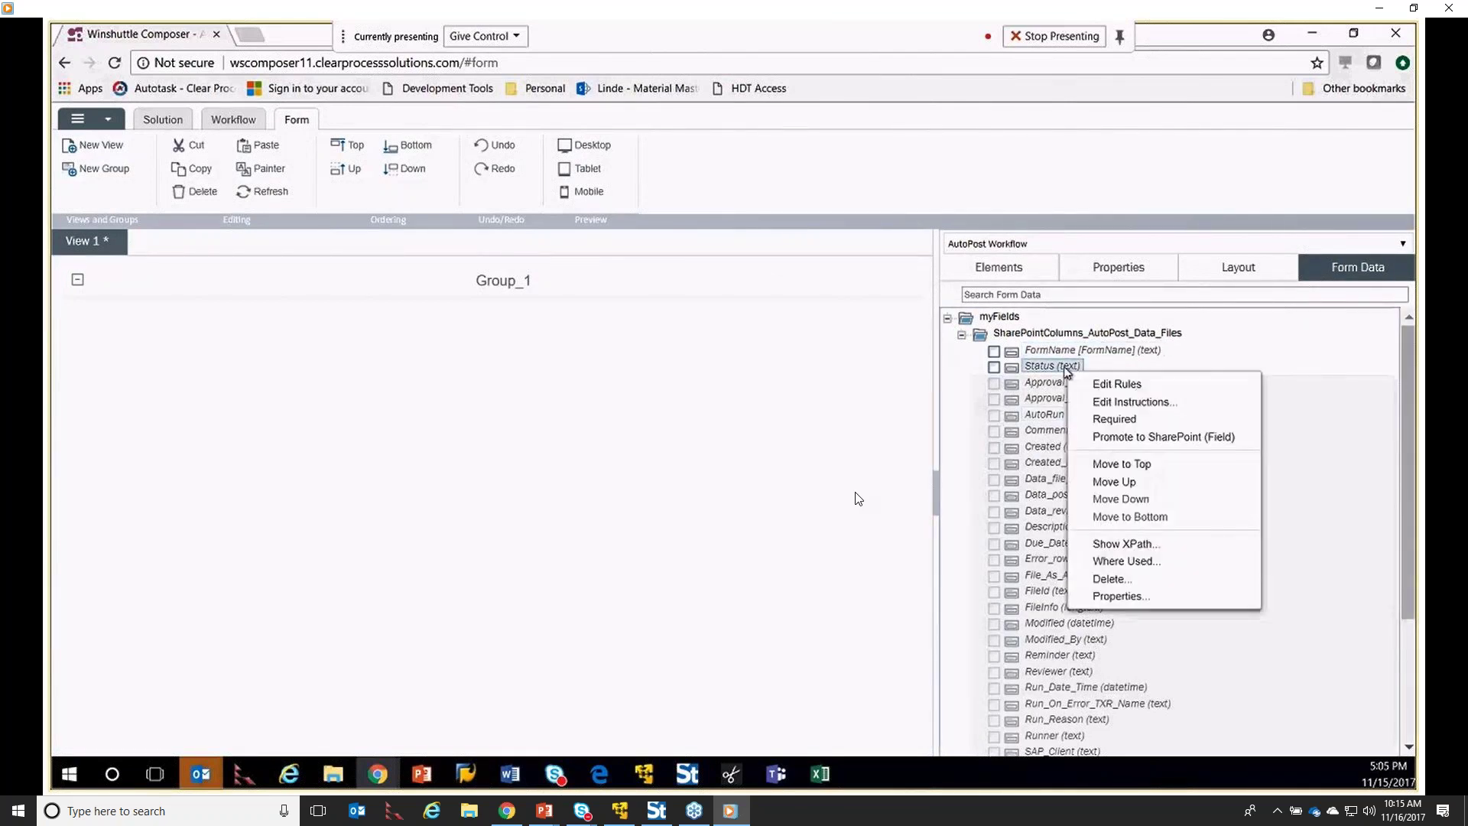
click(1143, 438)
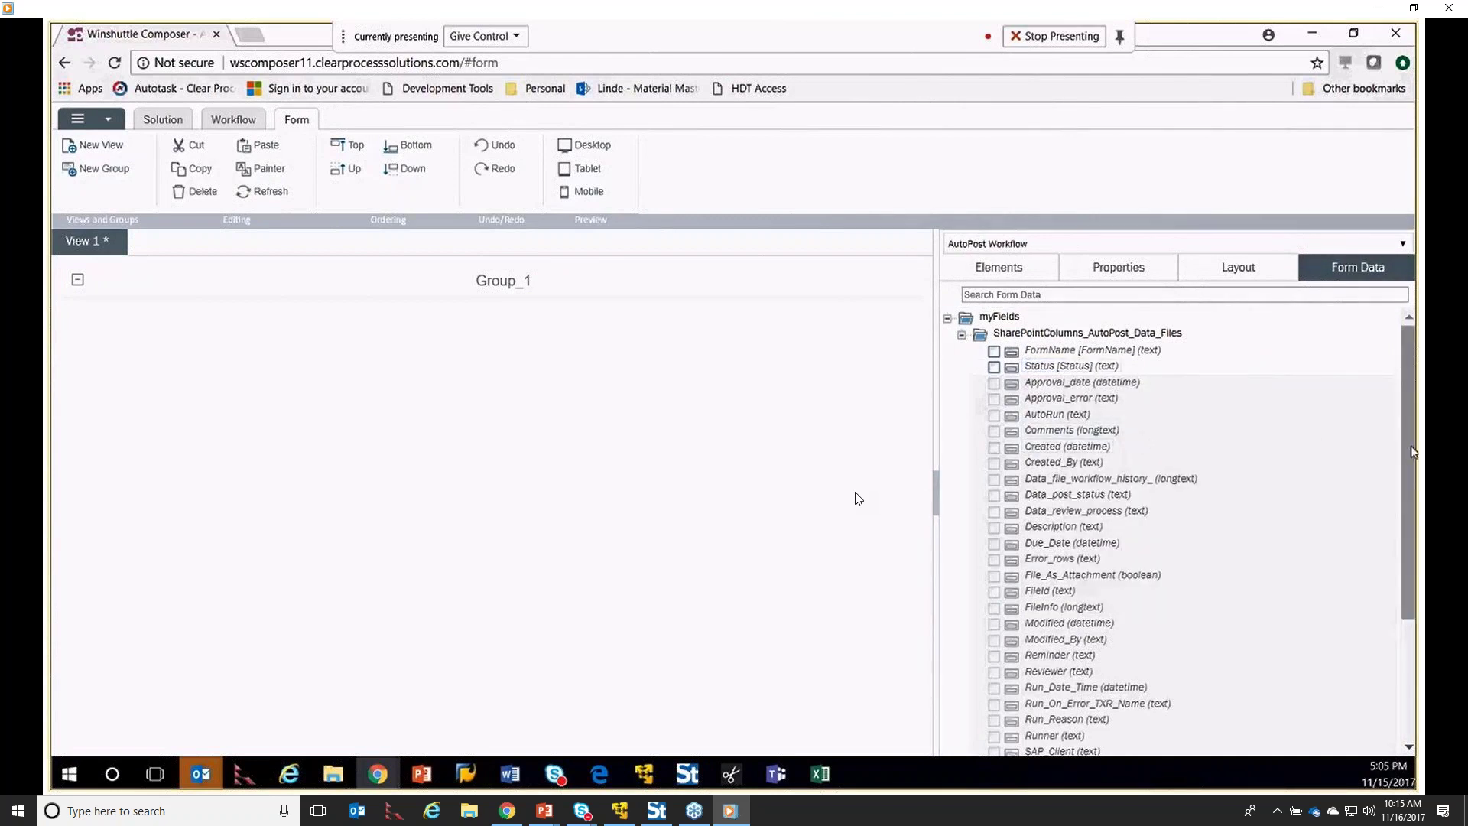
scroll(1318, 445, down, 5)
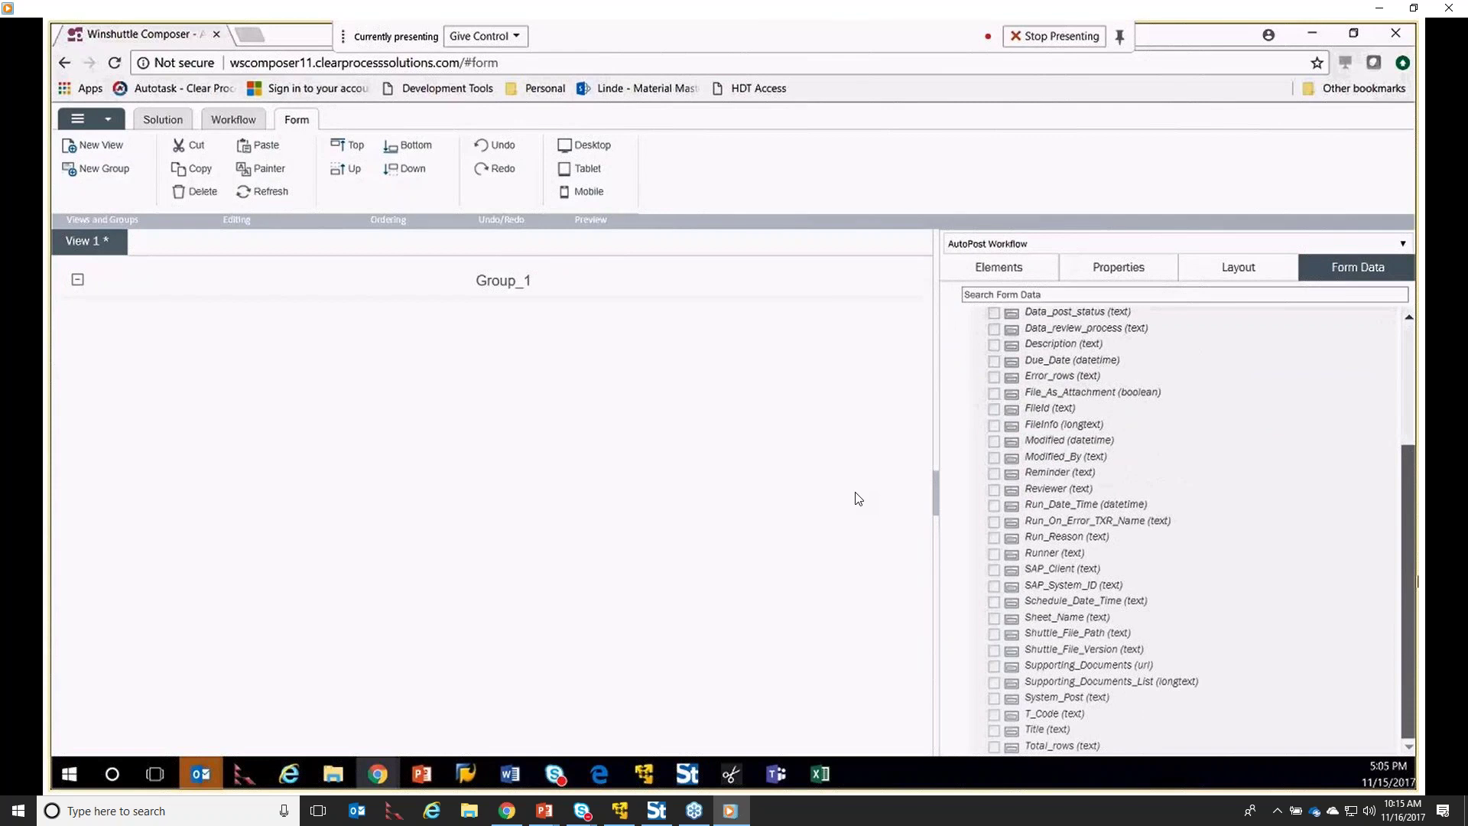
scroll(1178, 528, up, 5)
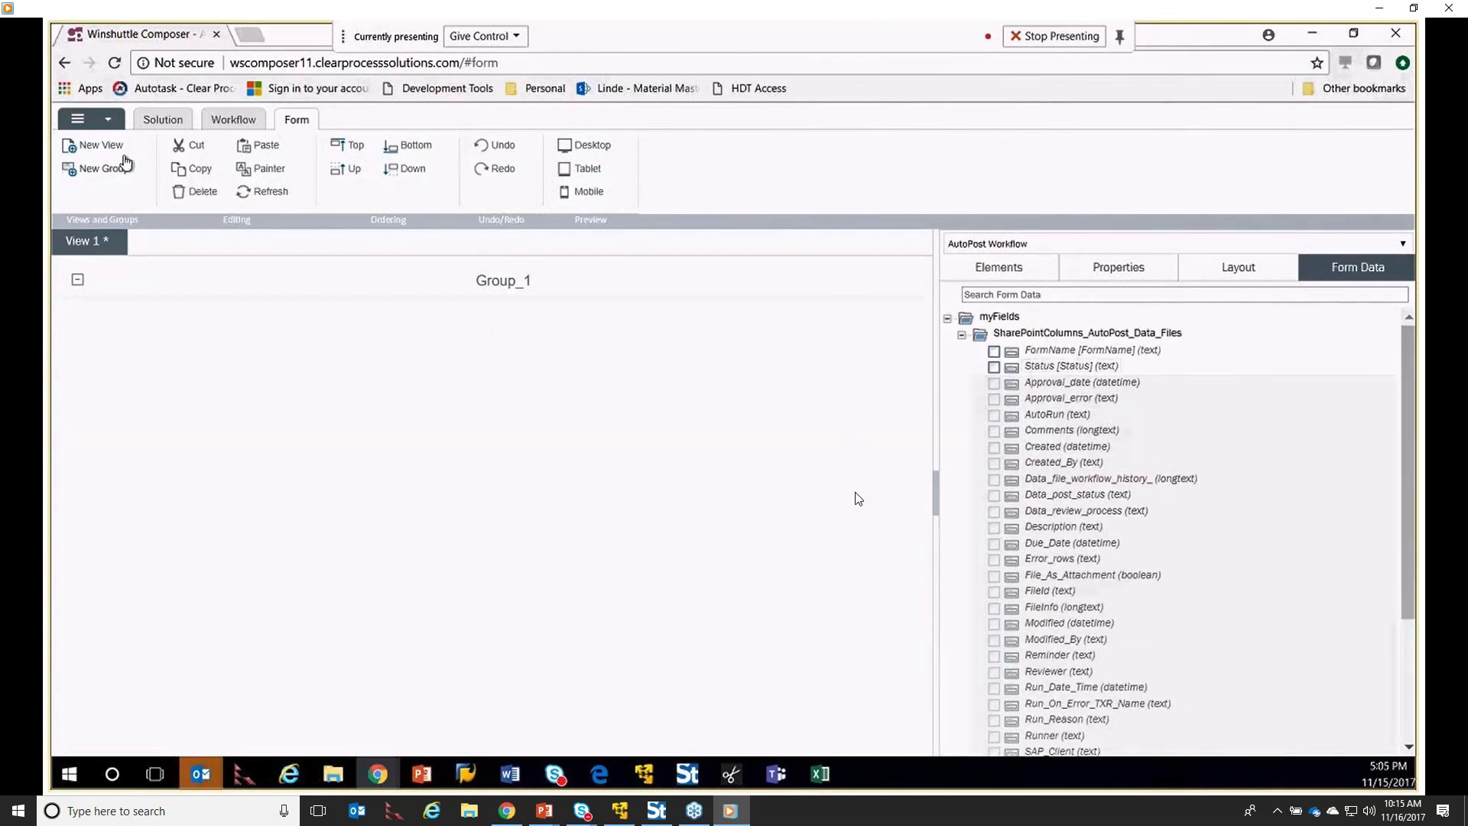
Save the AutoPost Workflow solution and deploy it with the Default deployment profile
click(100, 122)
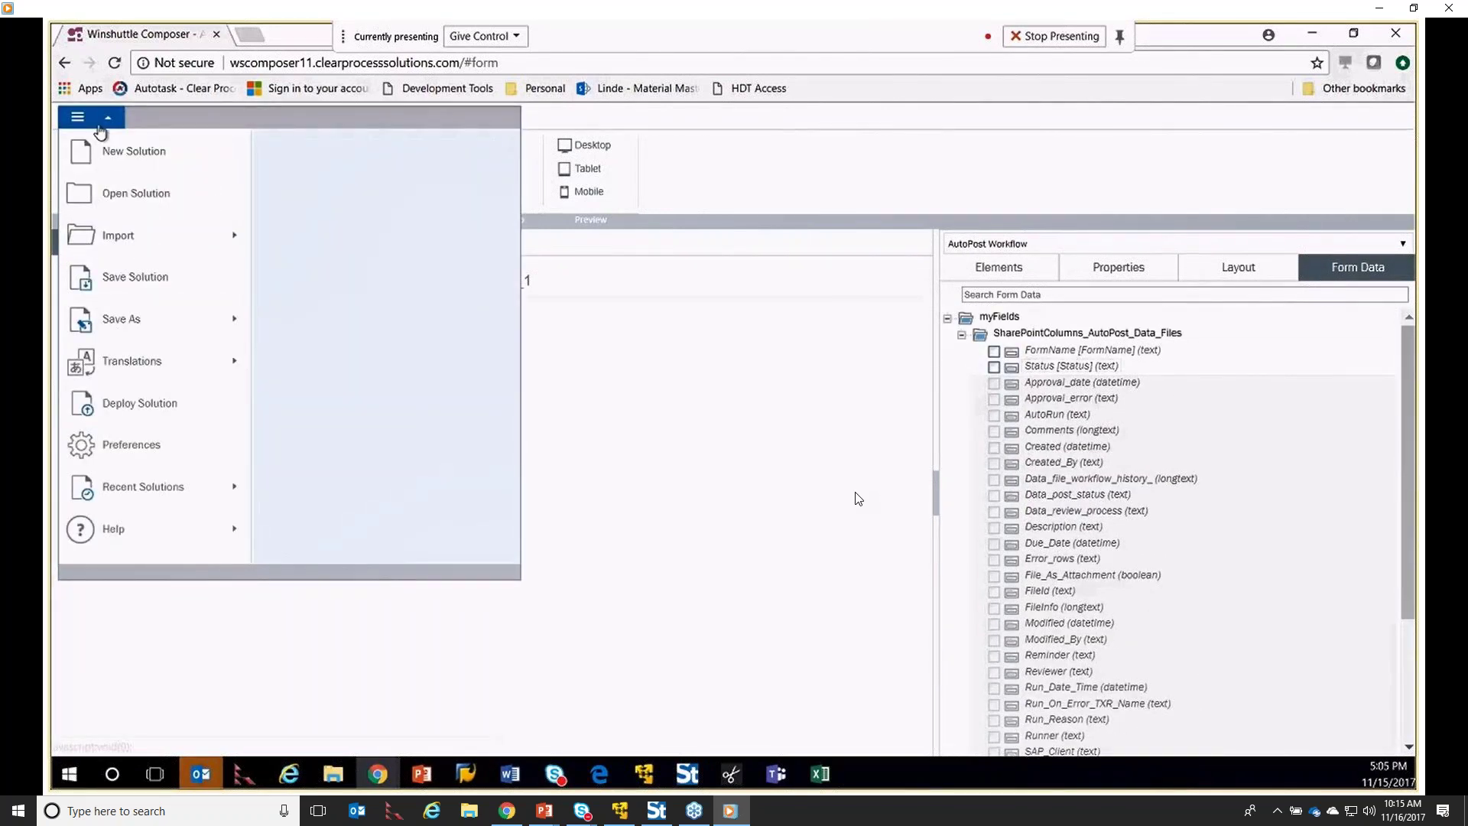
click(115, 277)
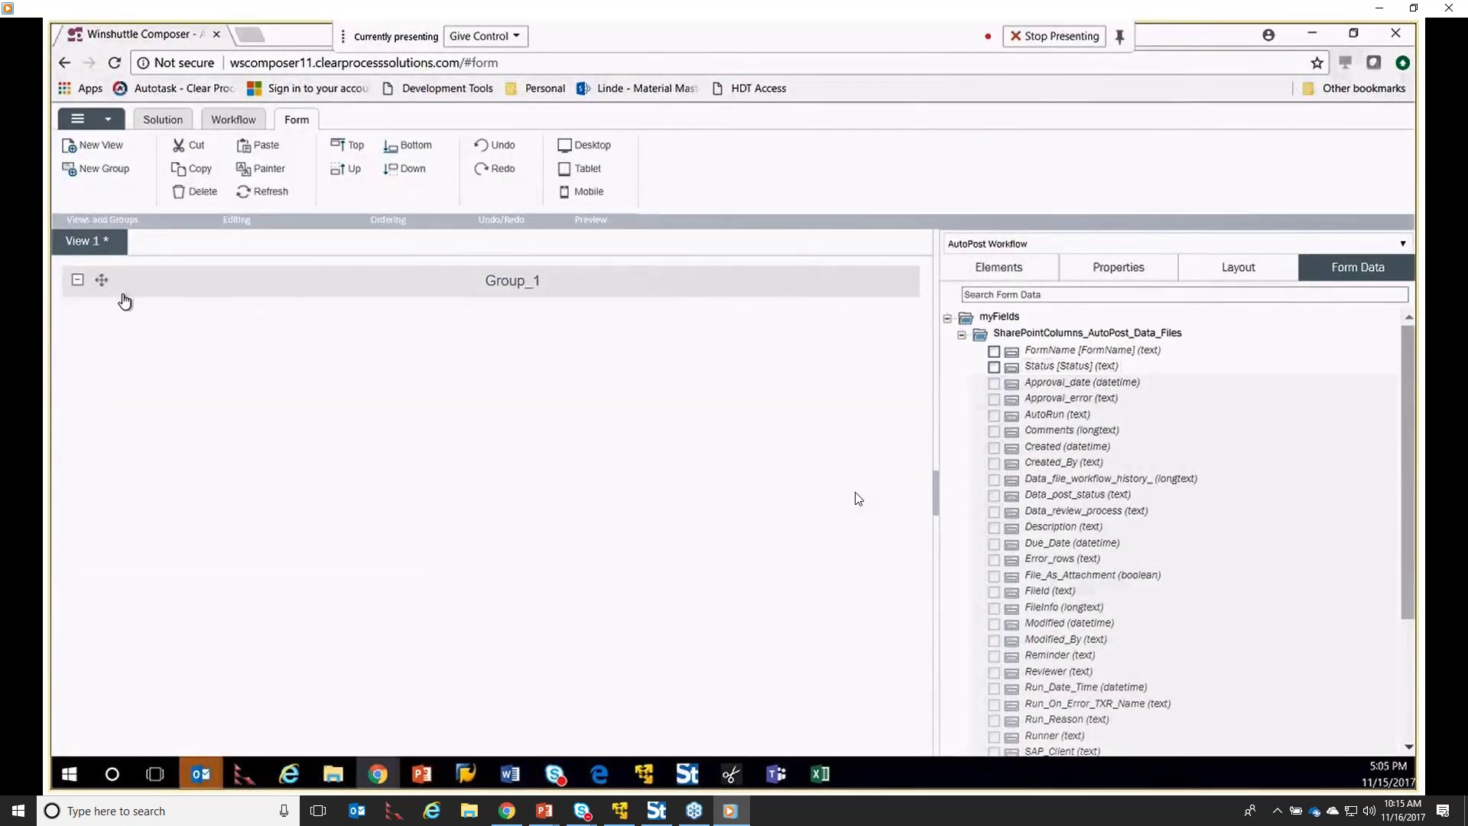
click(105, 122)
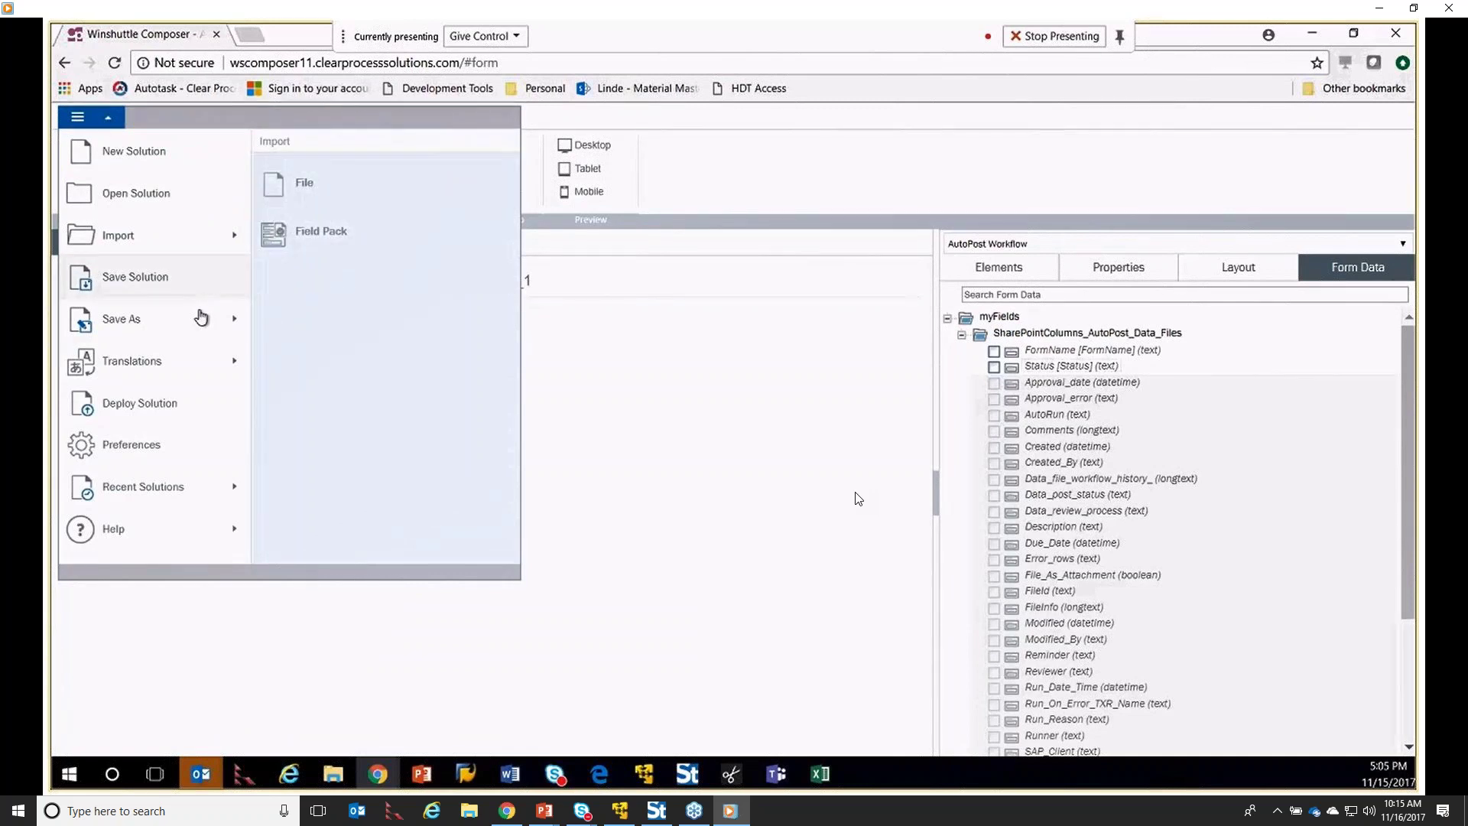
click(161, 405)
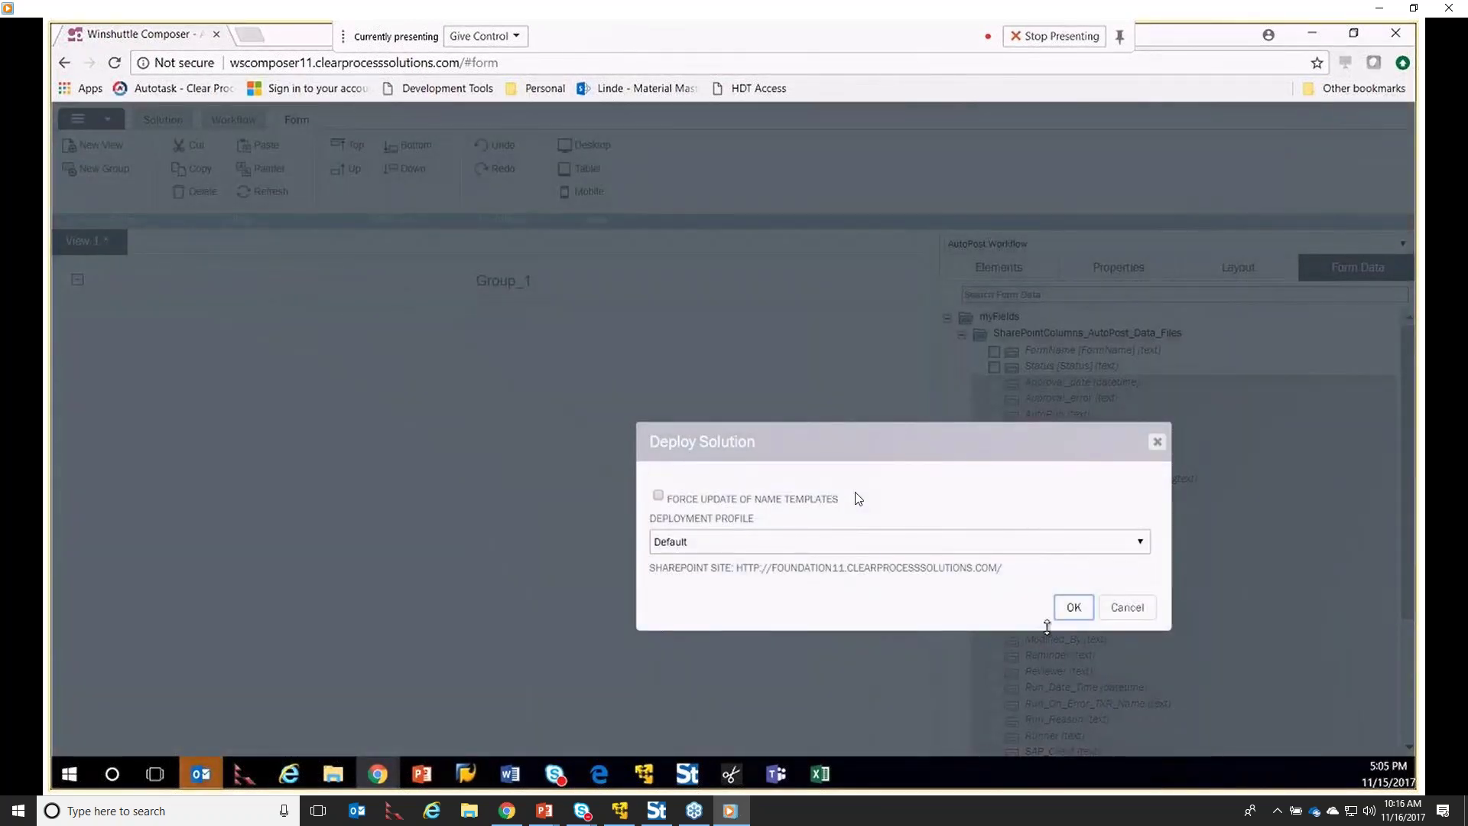
click(1073, 607)
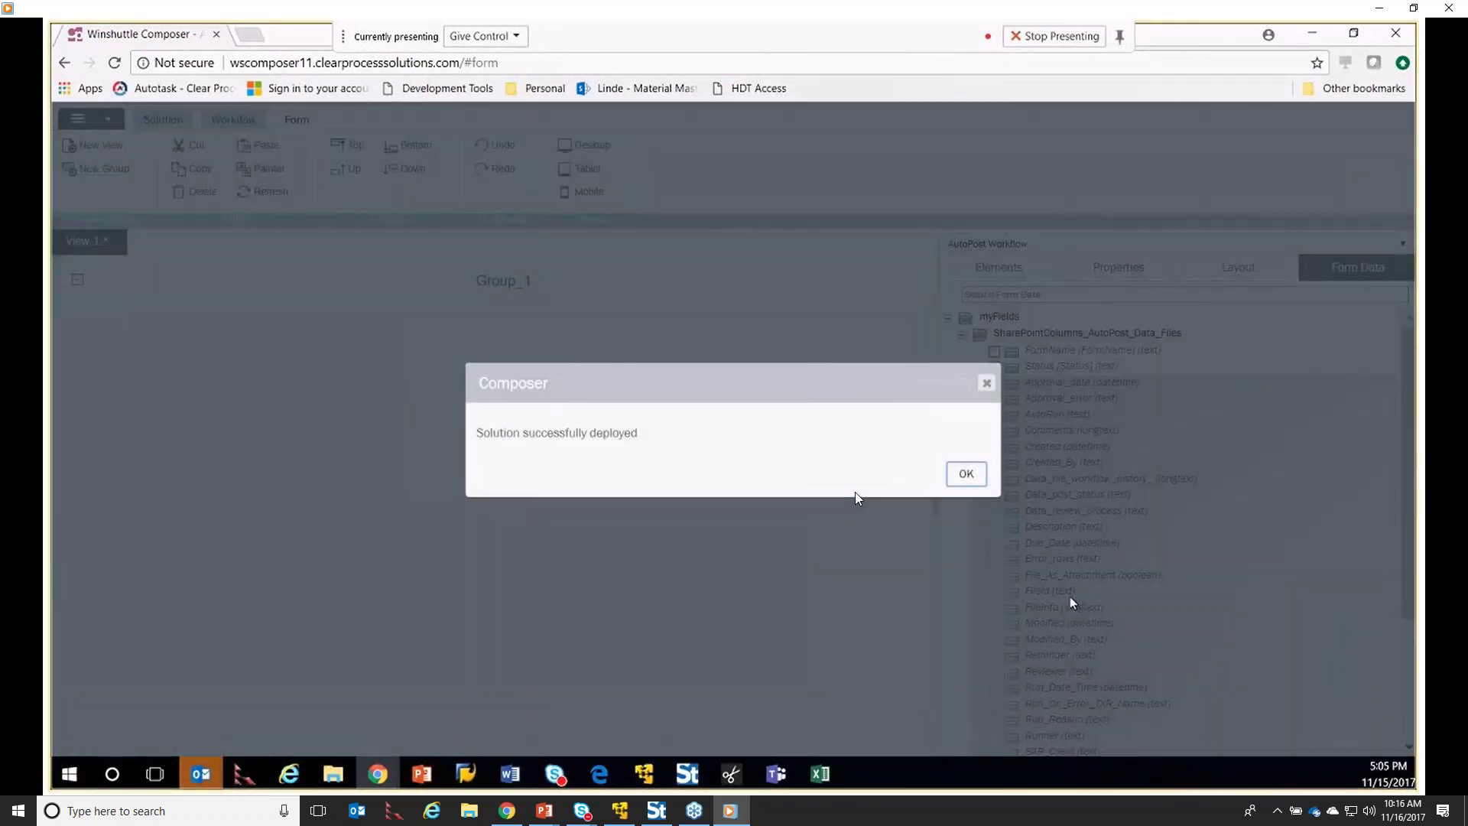
click(967, 478)
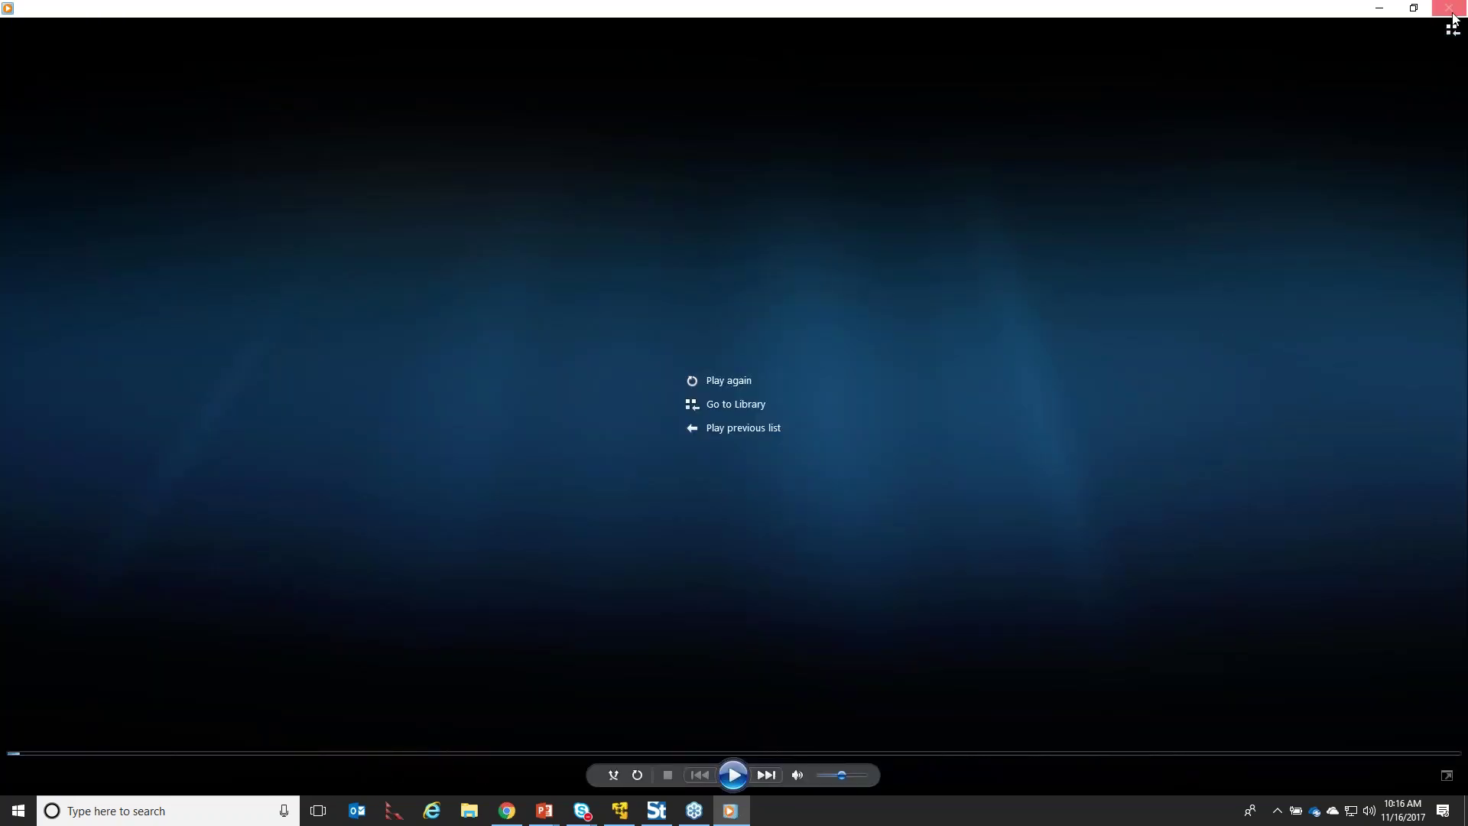
Close the finished Step 2 demo video and advance the presentation to the next slide
click(1449, 8)
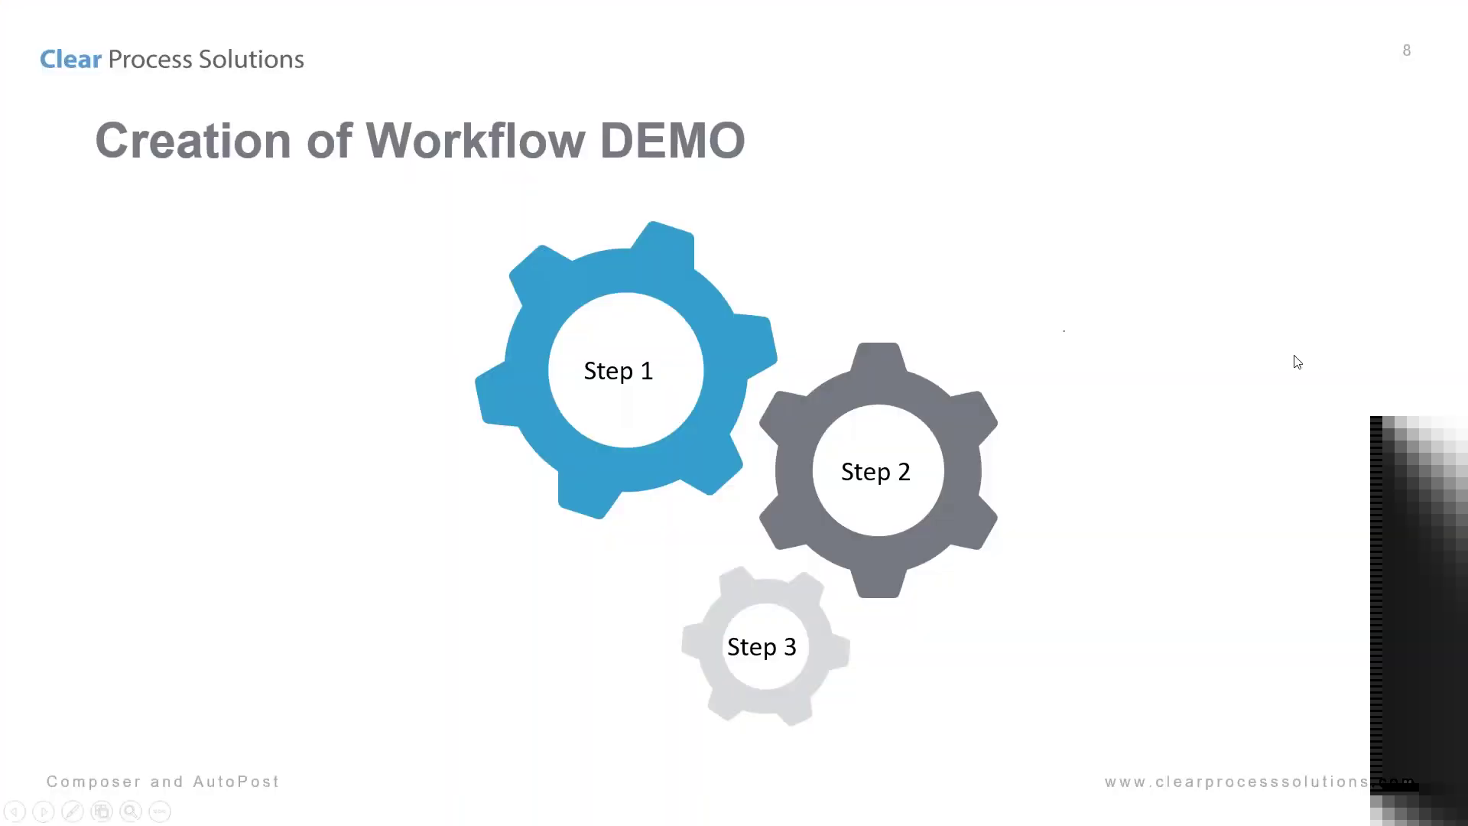
click(1011, 653)
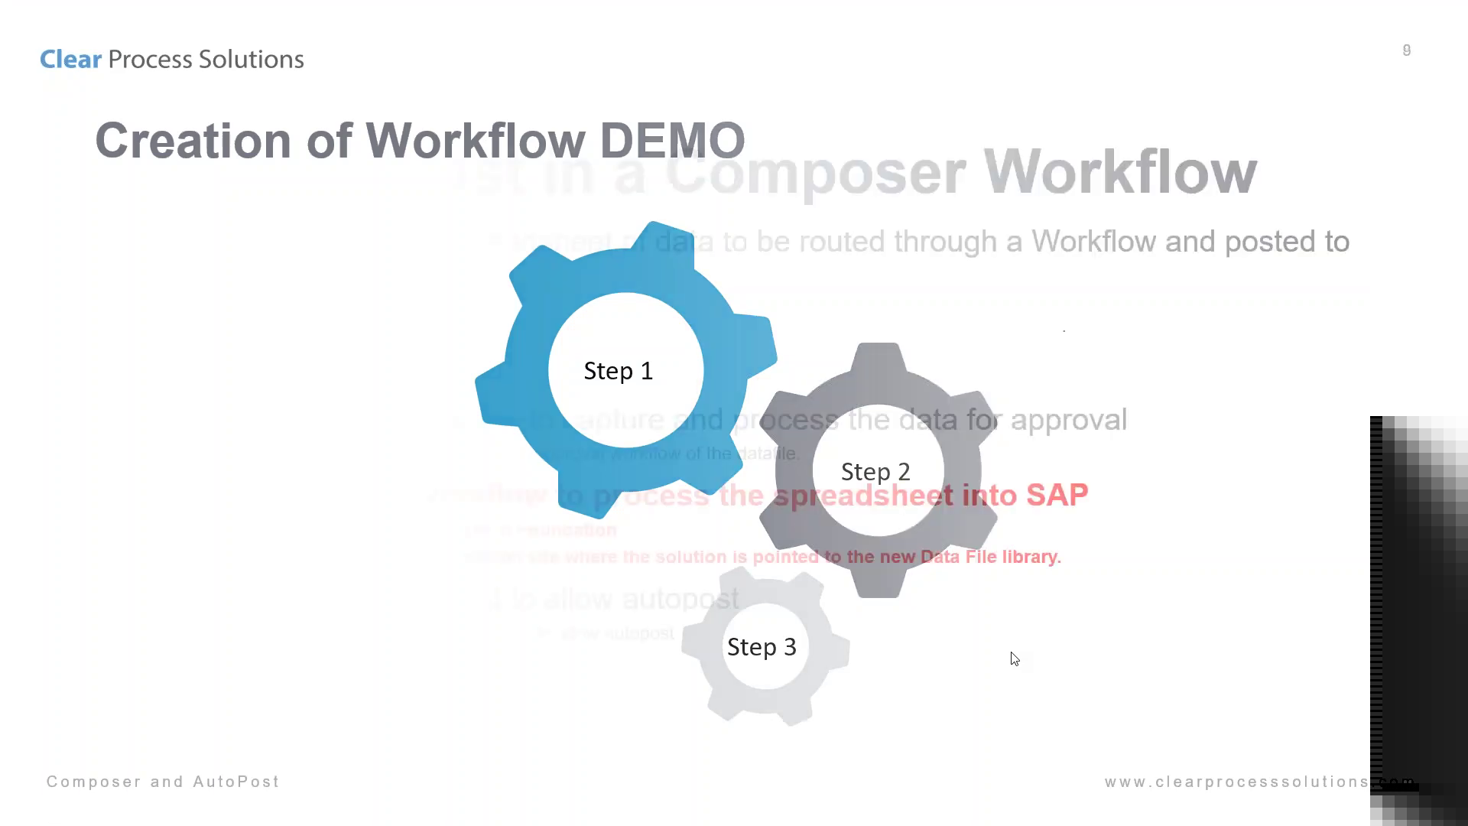
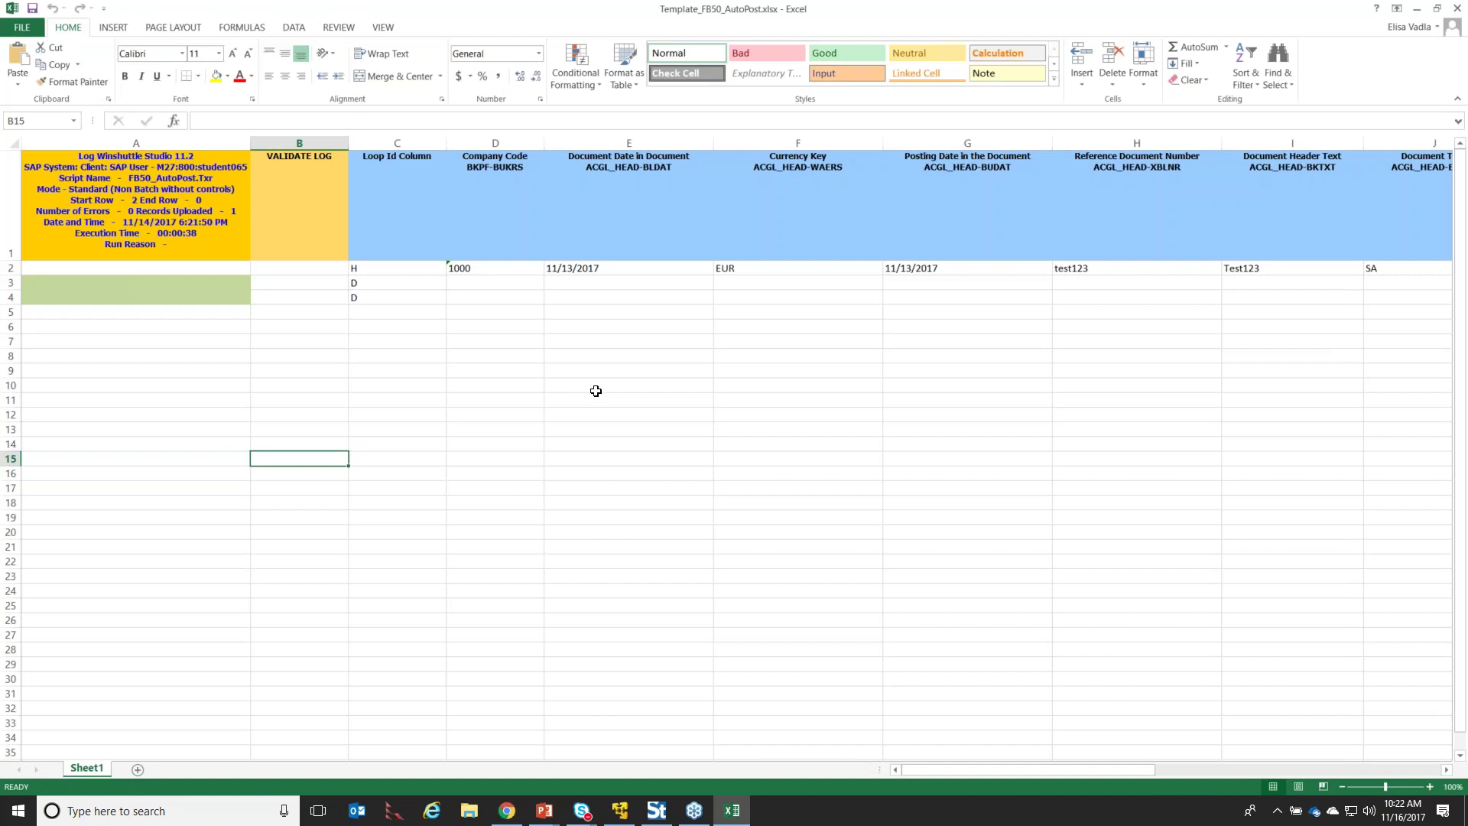
Begin saving a copy of the FB50 AutoPost template workbook in the Upload Data Files folder of the AutoPost project
click(21, 27)
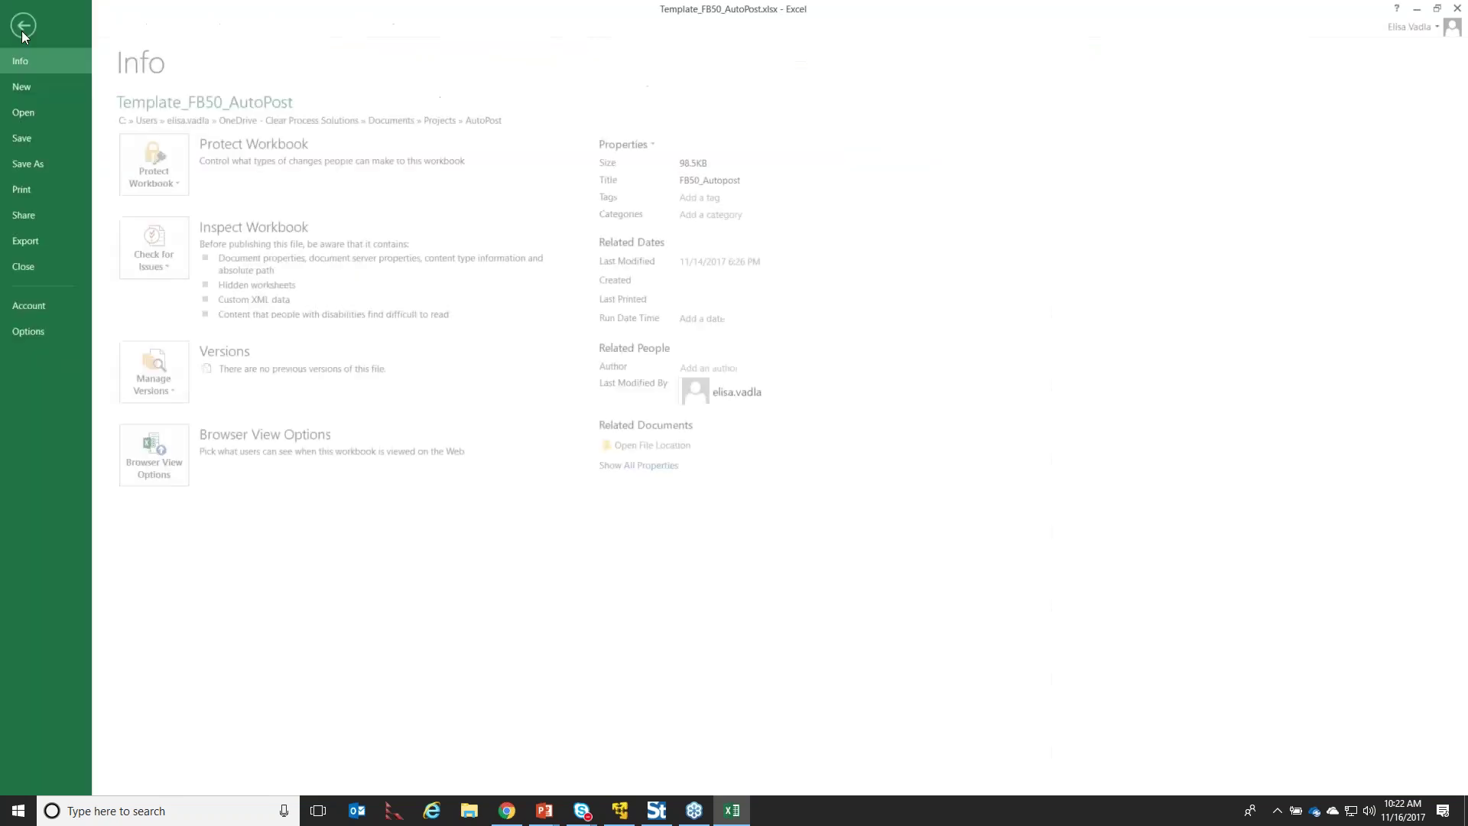
click(44, 164)
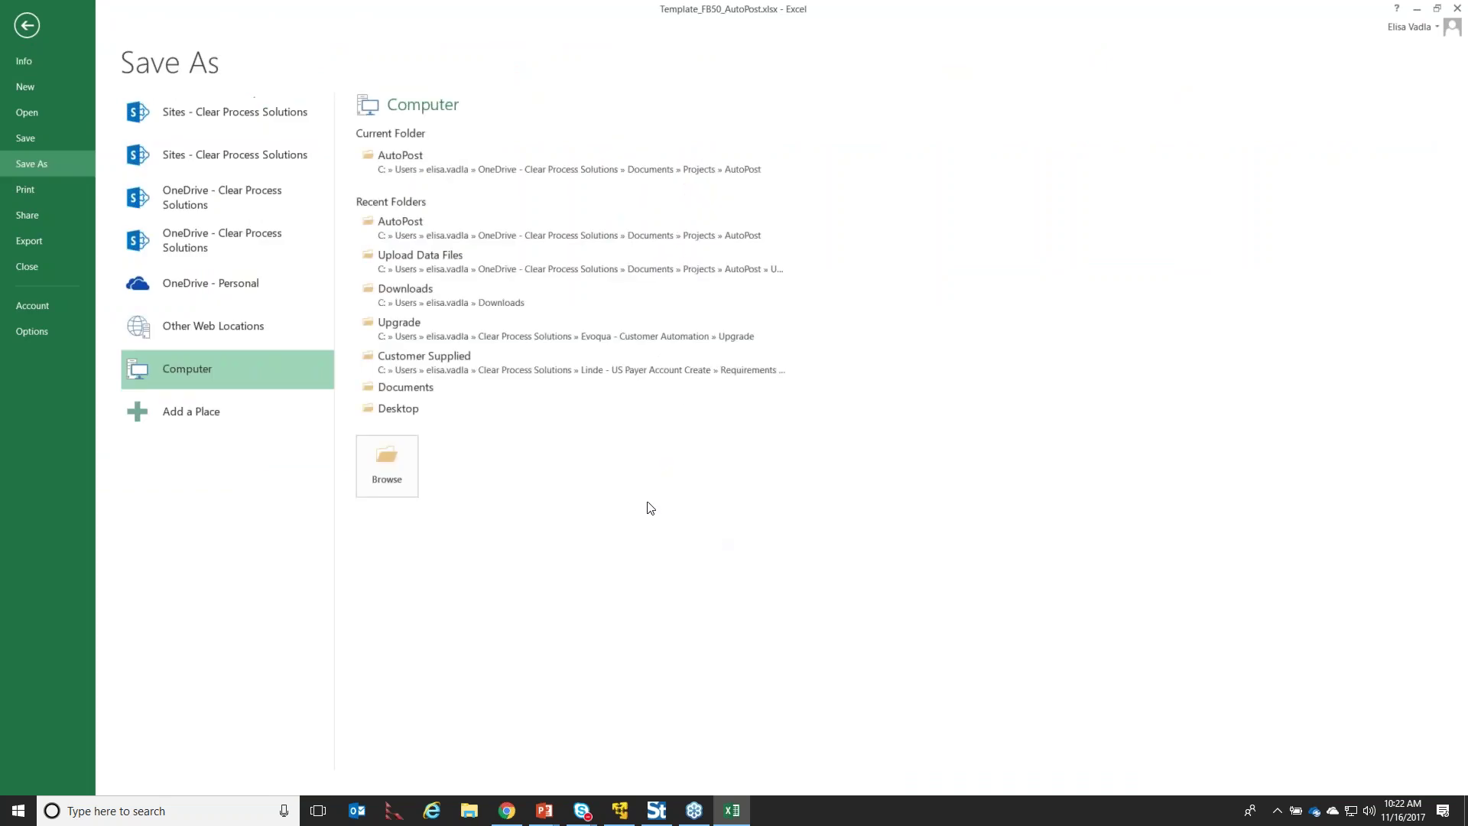
click(430, 172)
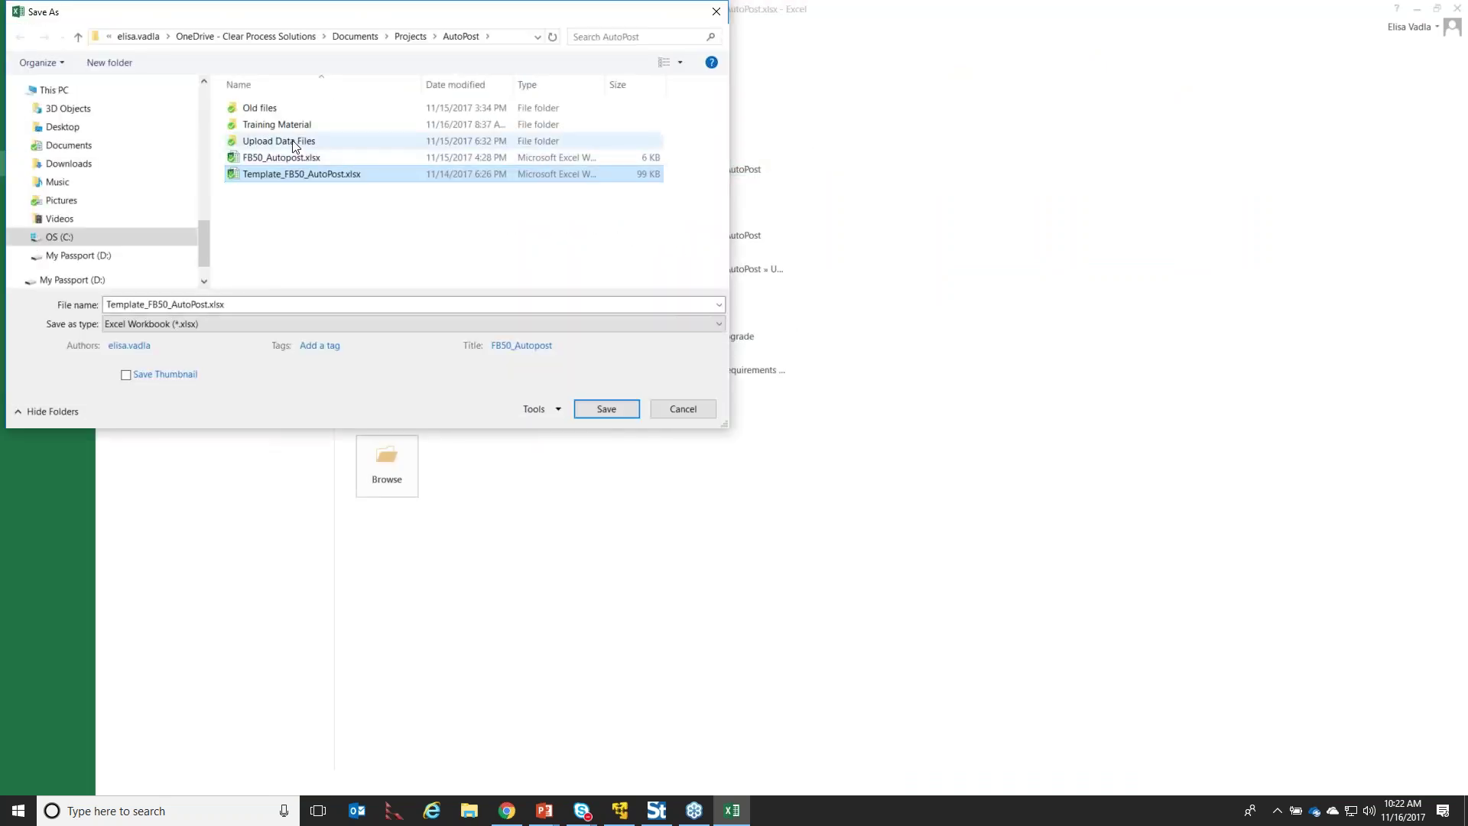
double_click(295, 143)
Name the workbook copy with FB50, the requestor's first name and 1116, separated by underscores, and save it
click(162, 300)
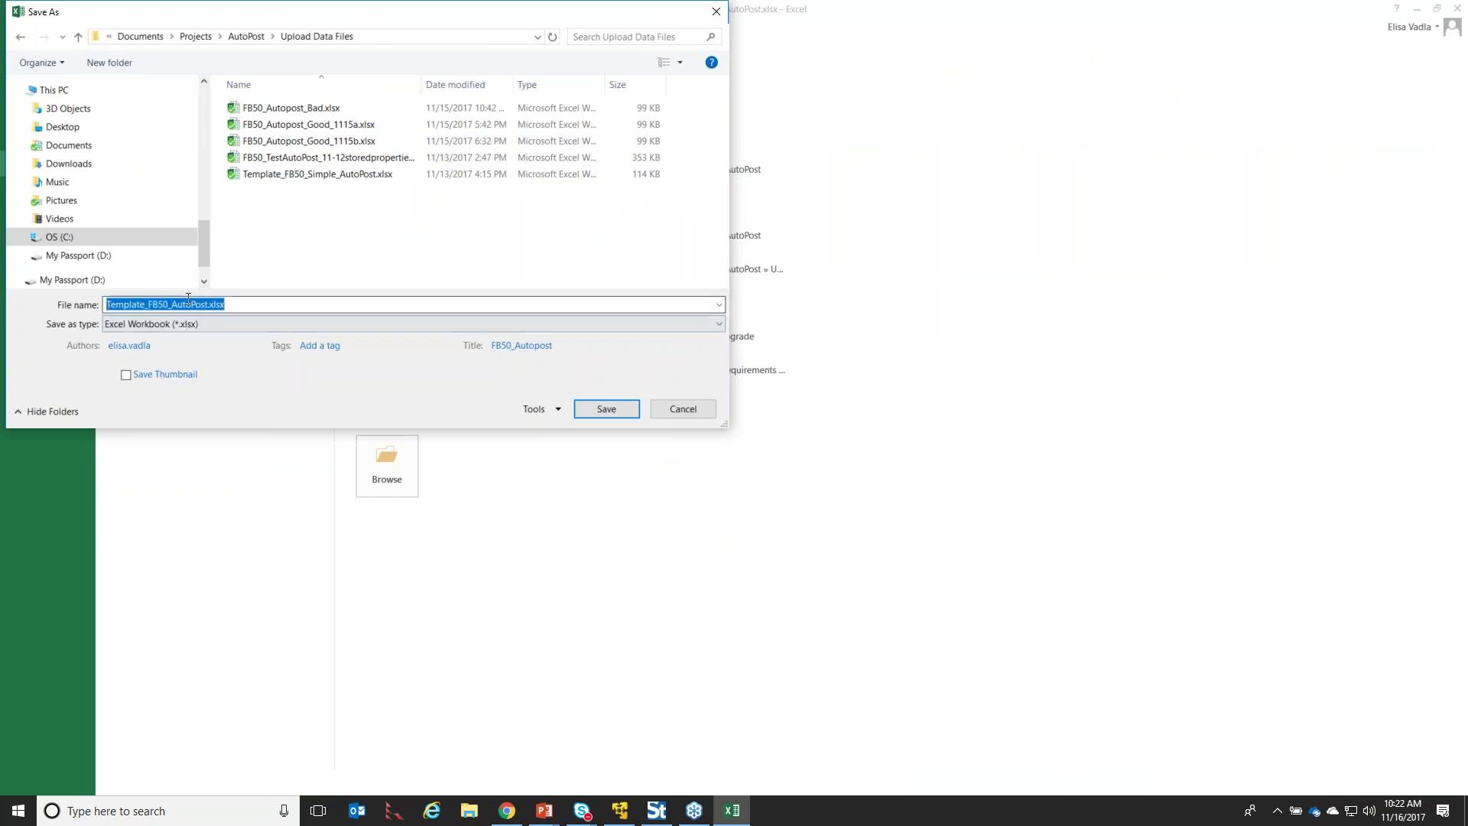
drag(148, 300, 96, 293)
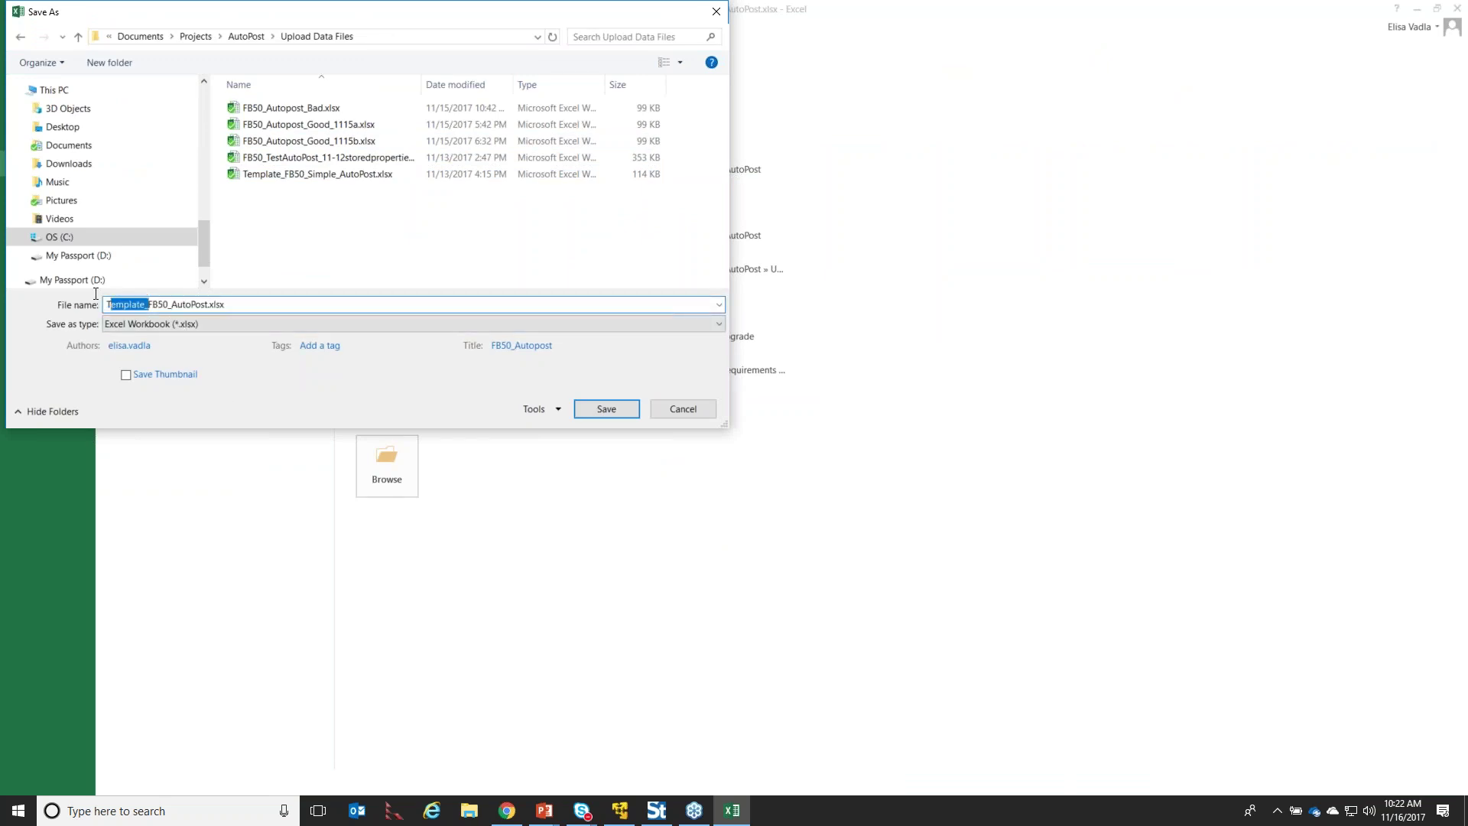
key(BackSpace)
drag(165, 304, 129, 304)
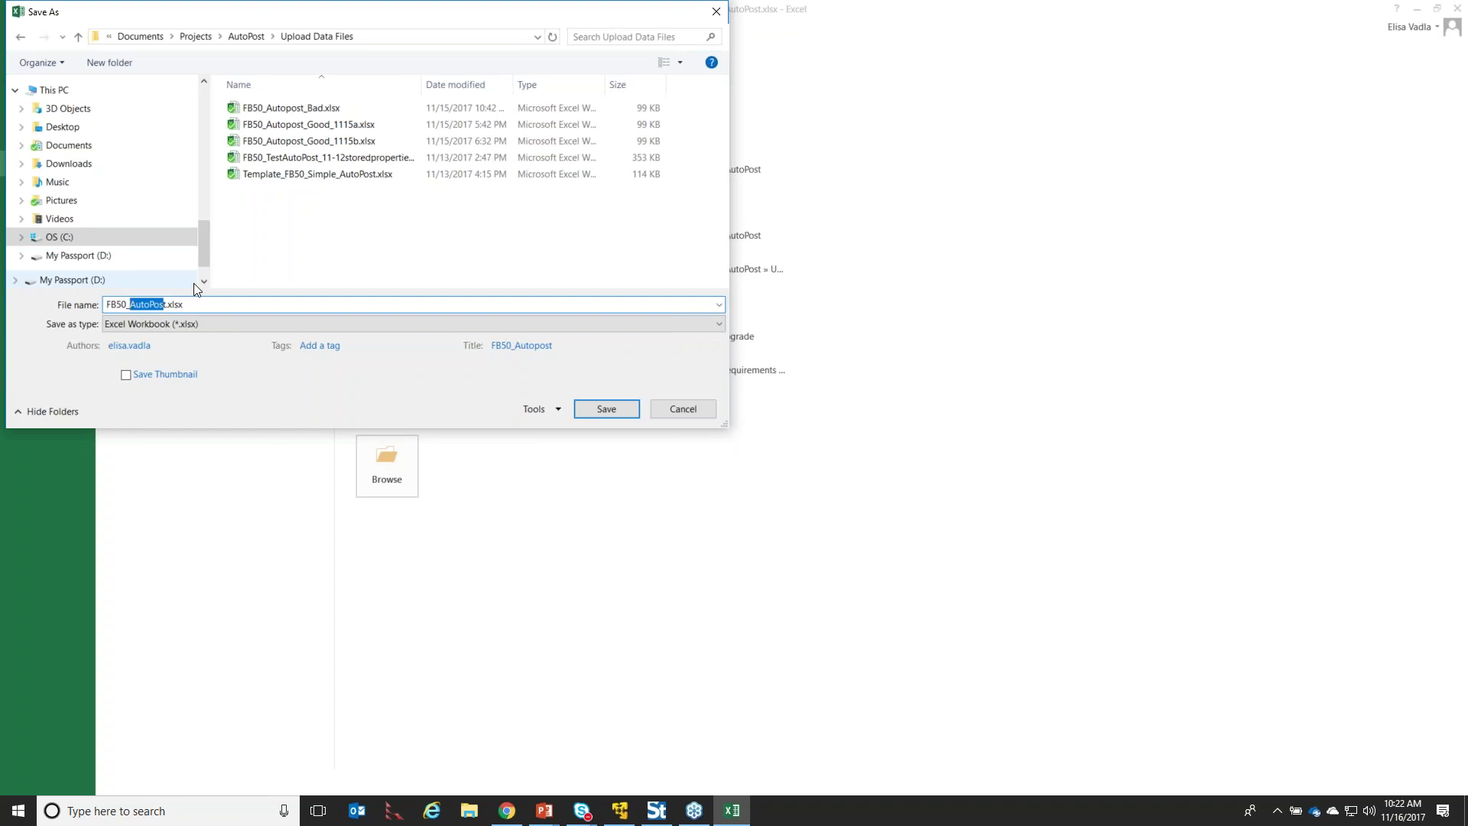
text(Elisa_11_)
key(BackSpace)
text(15)
key(Delete)
key(BackSpace)
text(6.)
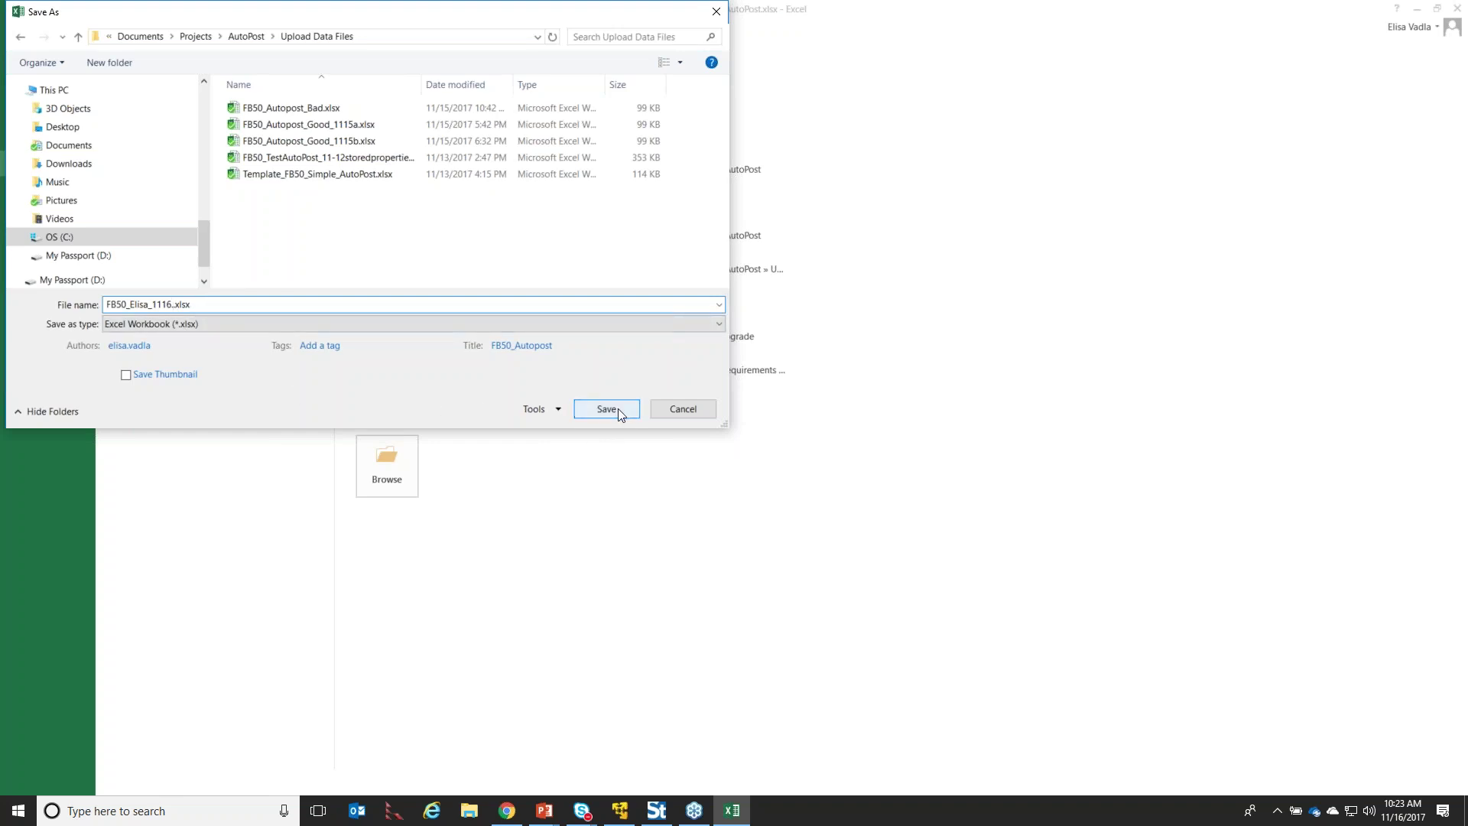
click(618, 411)
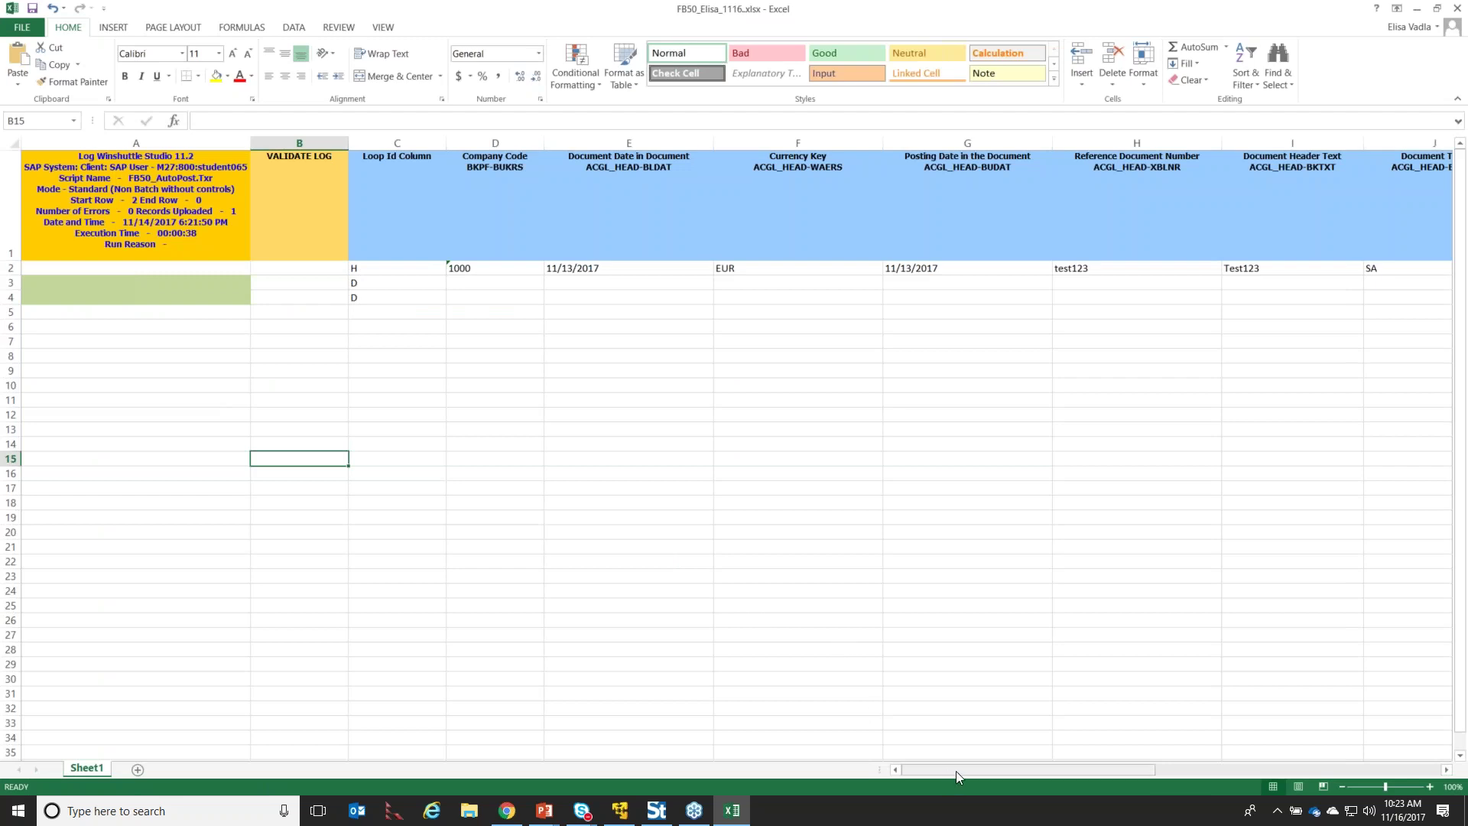
Review the journal entry columns through the tax code and clear the Company Code value in the header row
drag(969, 770, 1109, 786)
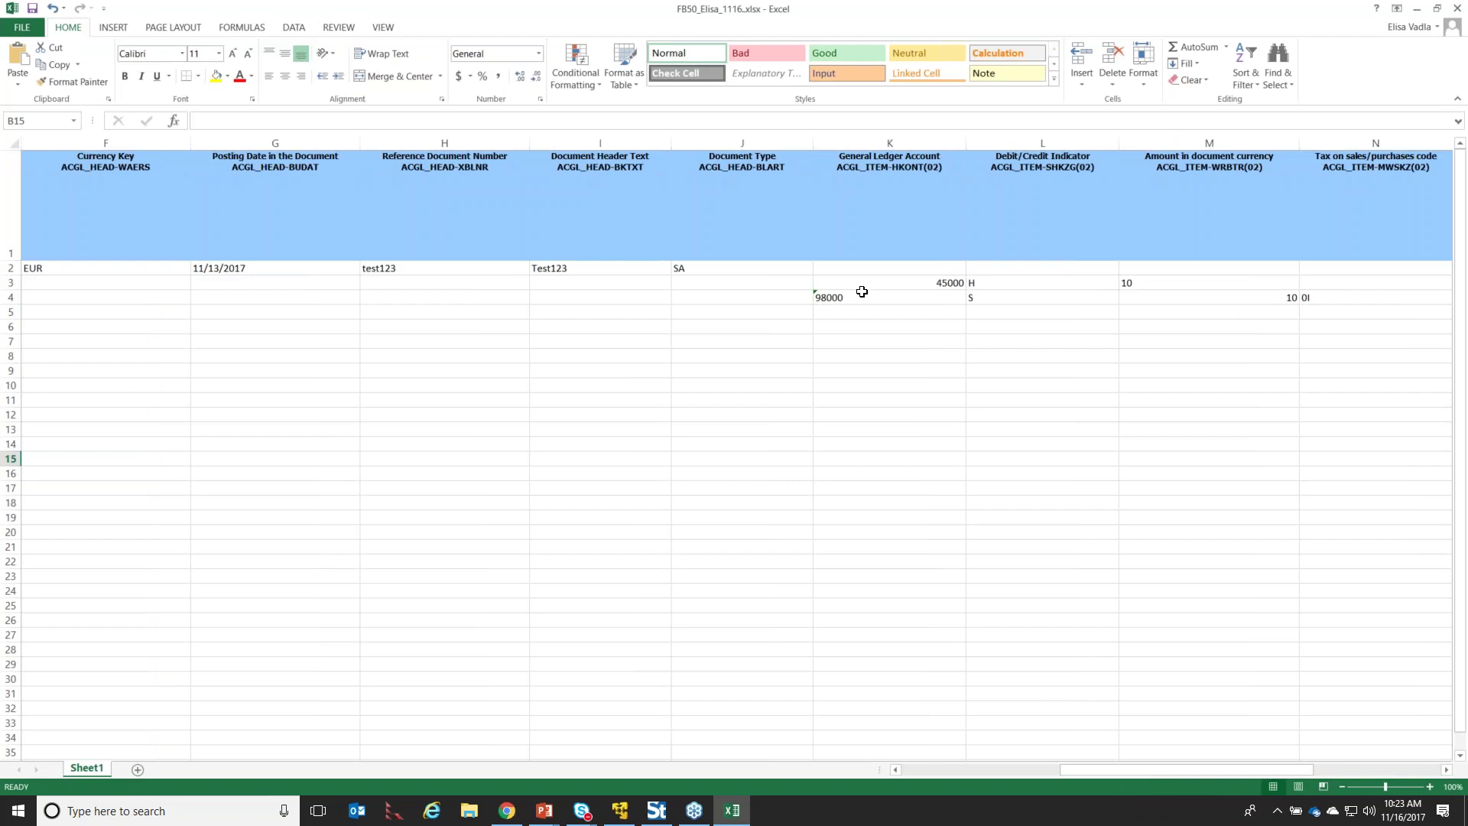
drag(1189, 765, 1254, 773)
click(1017, 298)
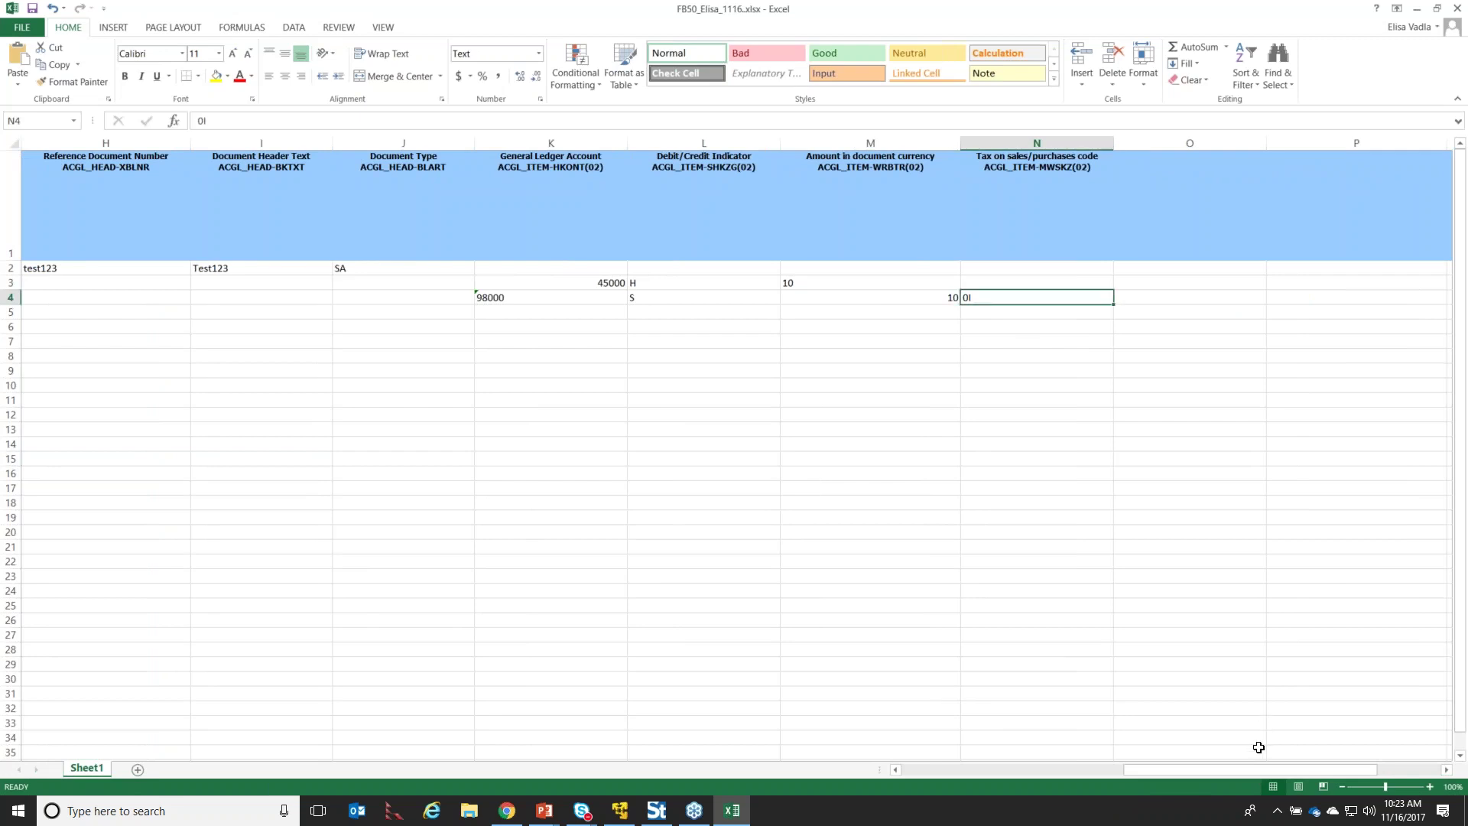
drag(1162, 769, 935, 769)
click(915, 649)
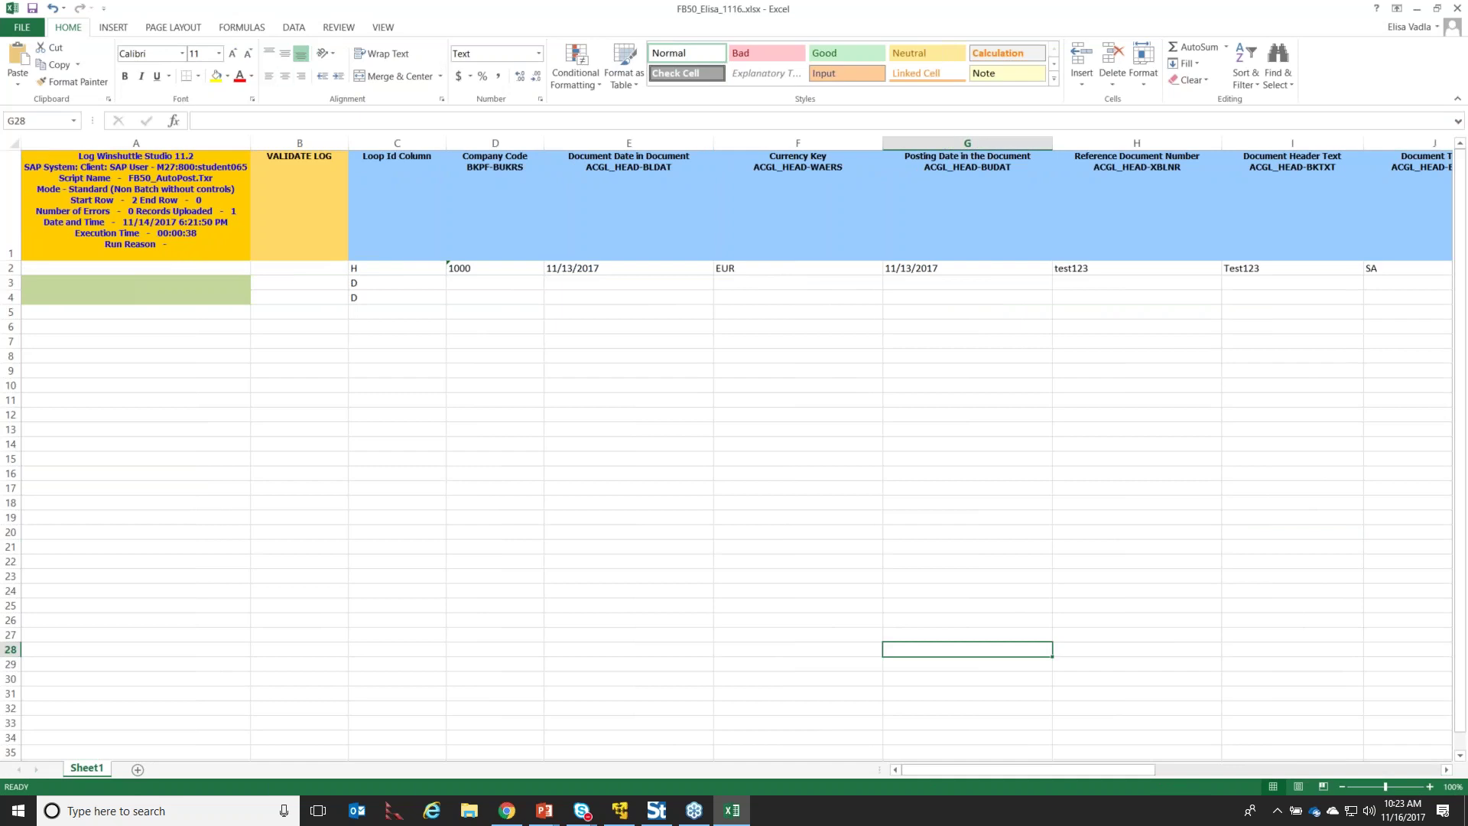
click(489, 269)
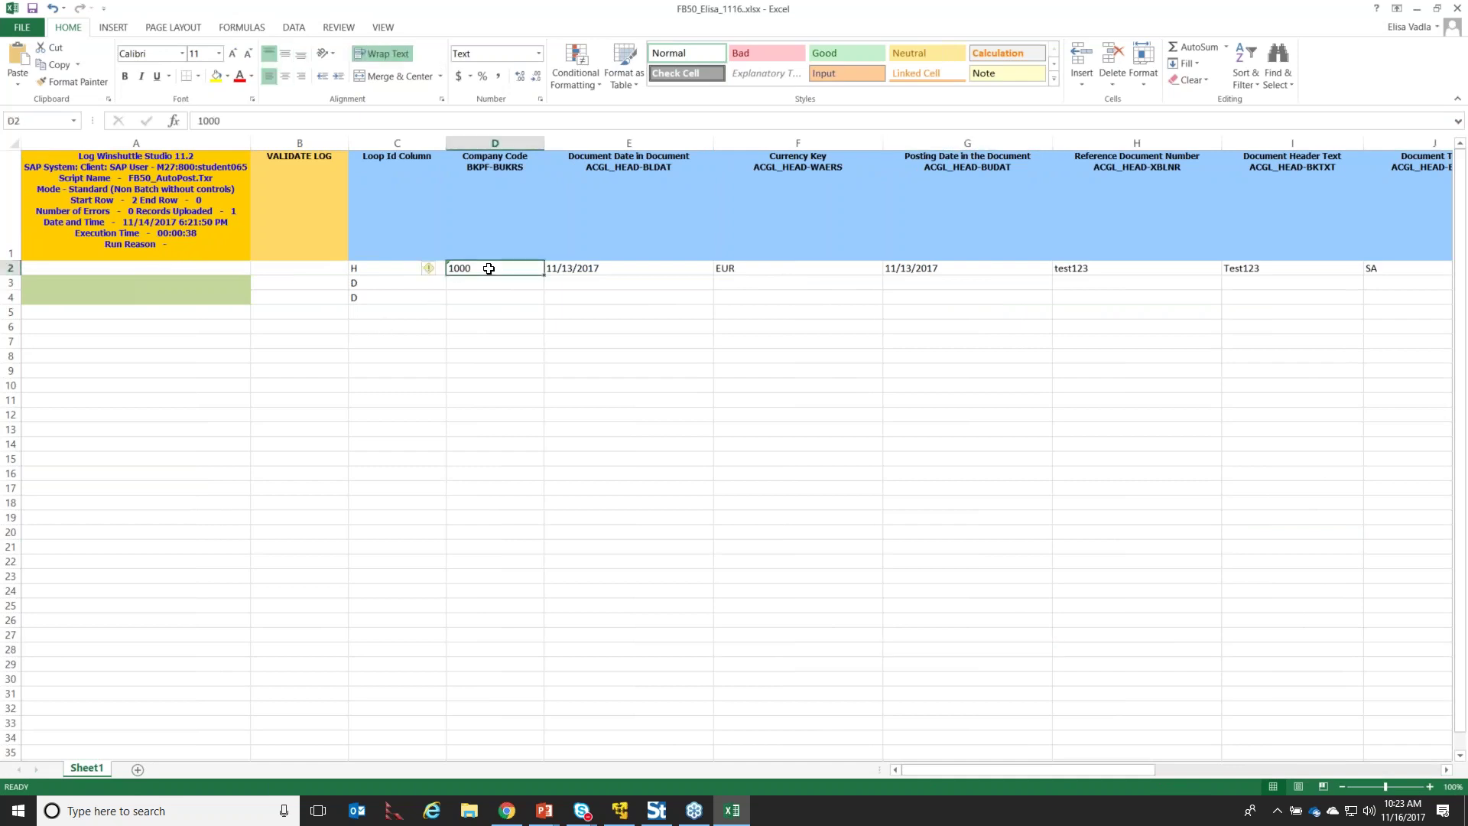
key(Delete)
click(498, 354)
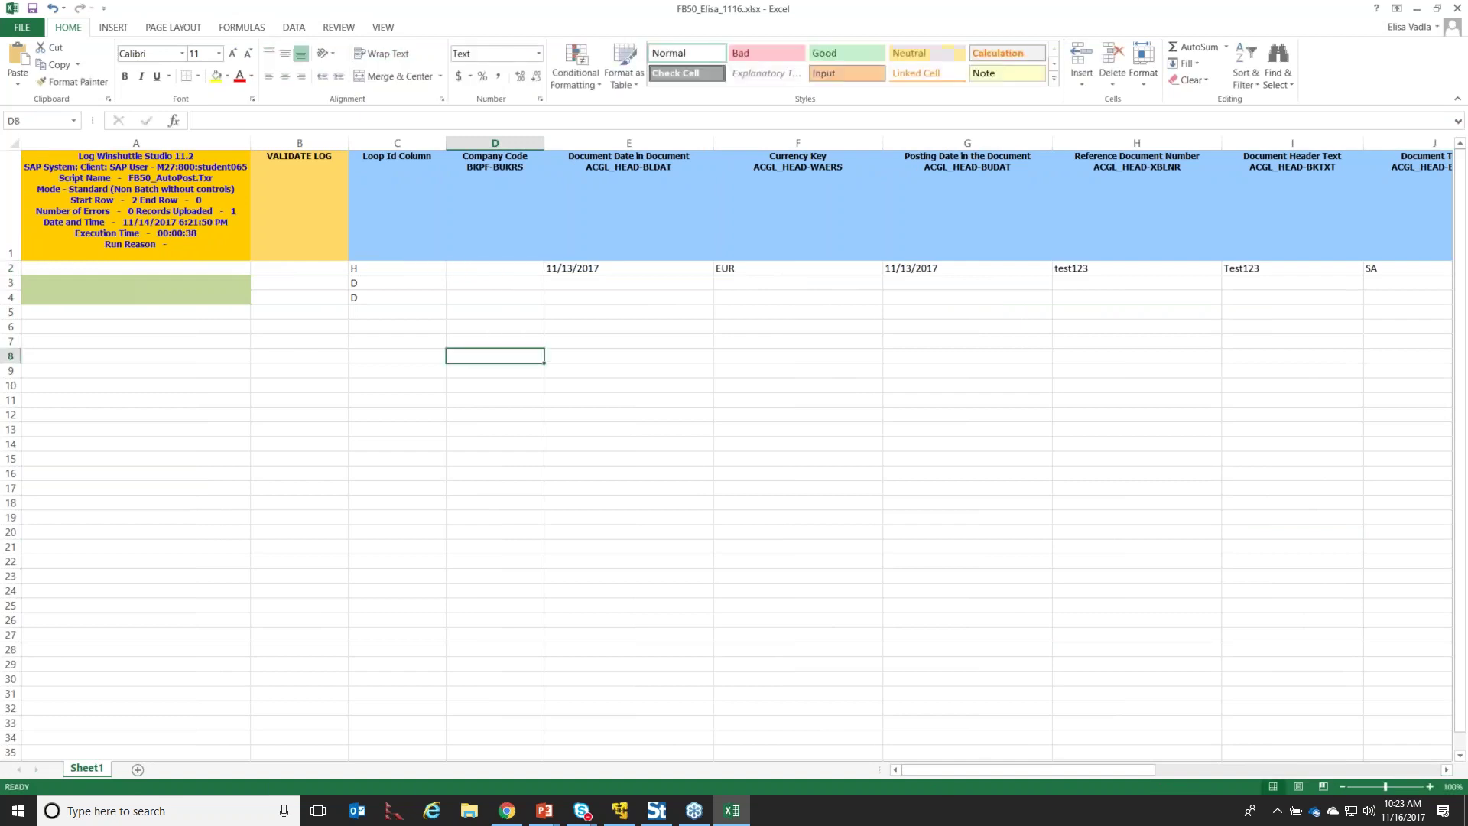
Save the edited FB50 data workbook and close it
click(19, 31)
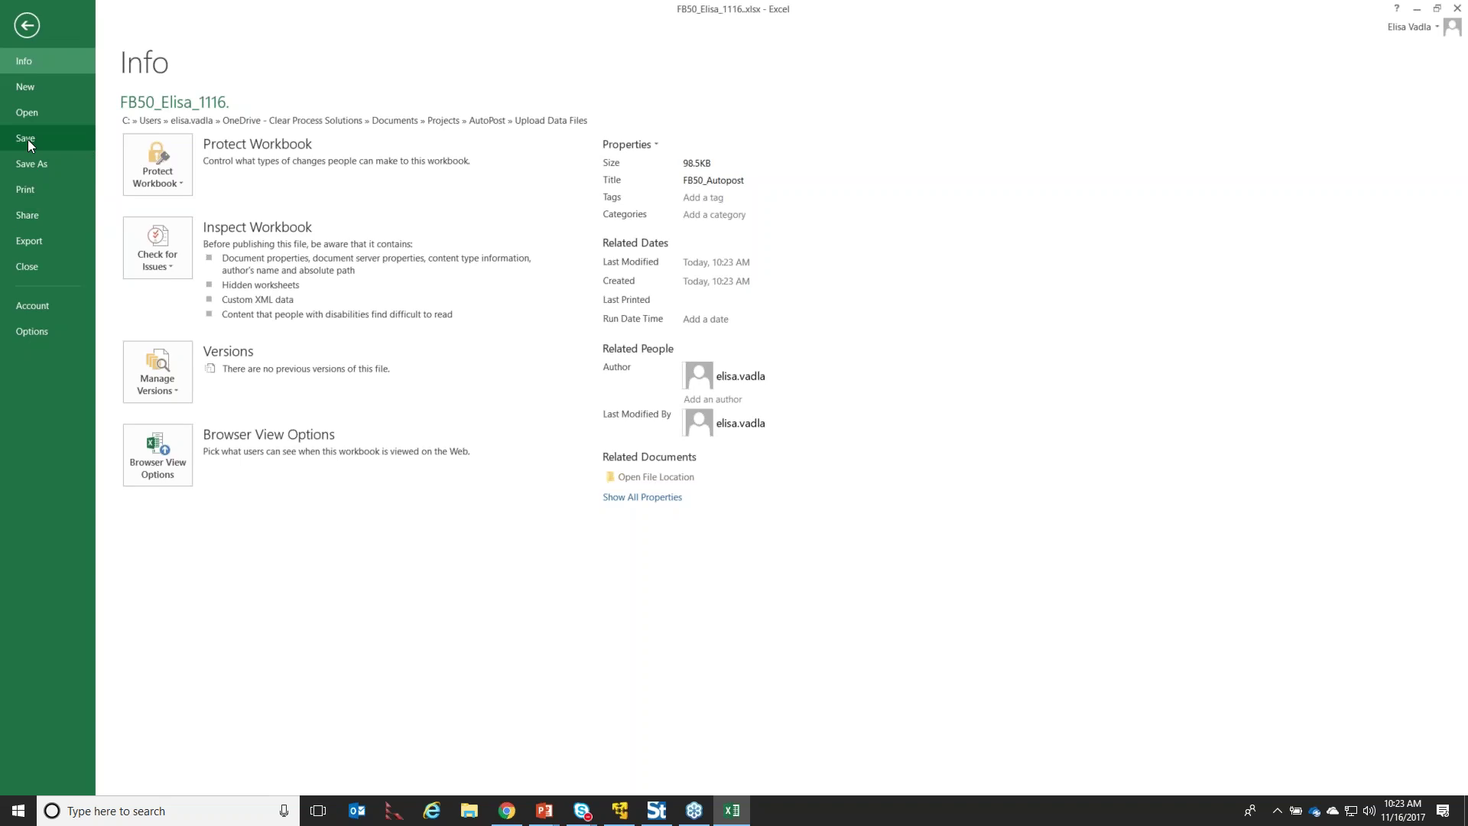
click(28, 138)
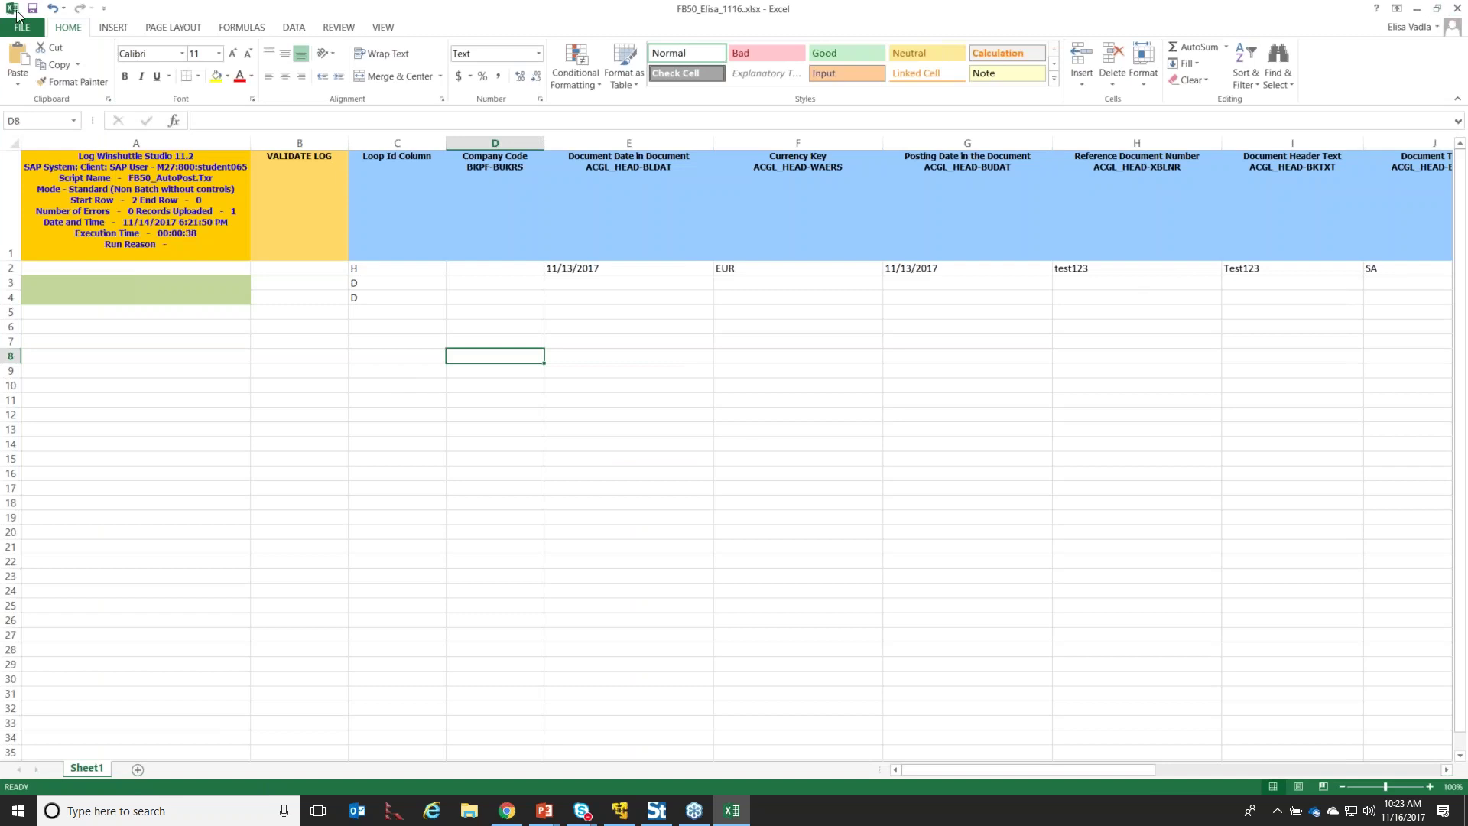
click(1456, 9)
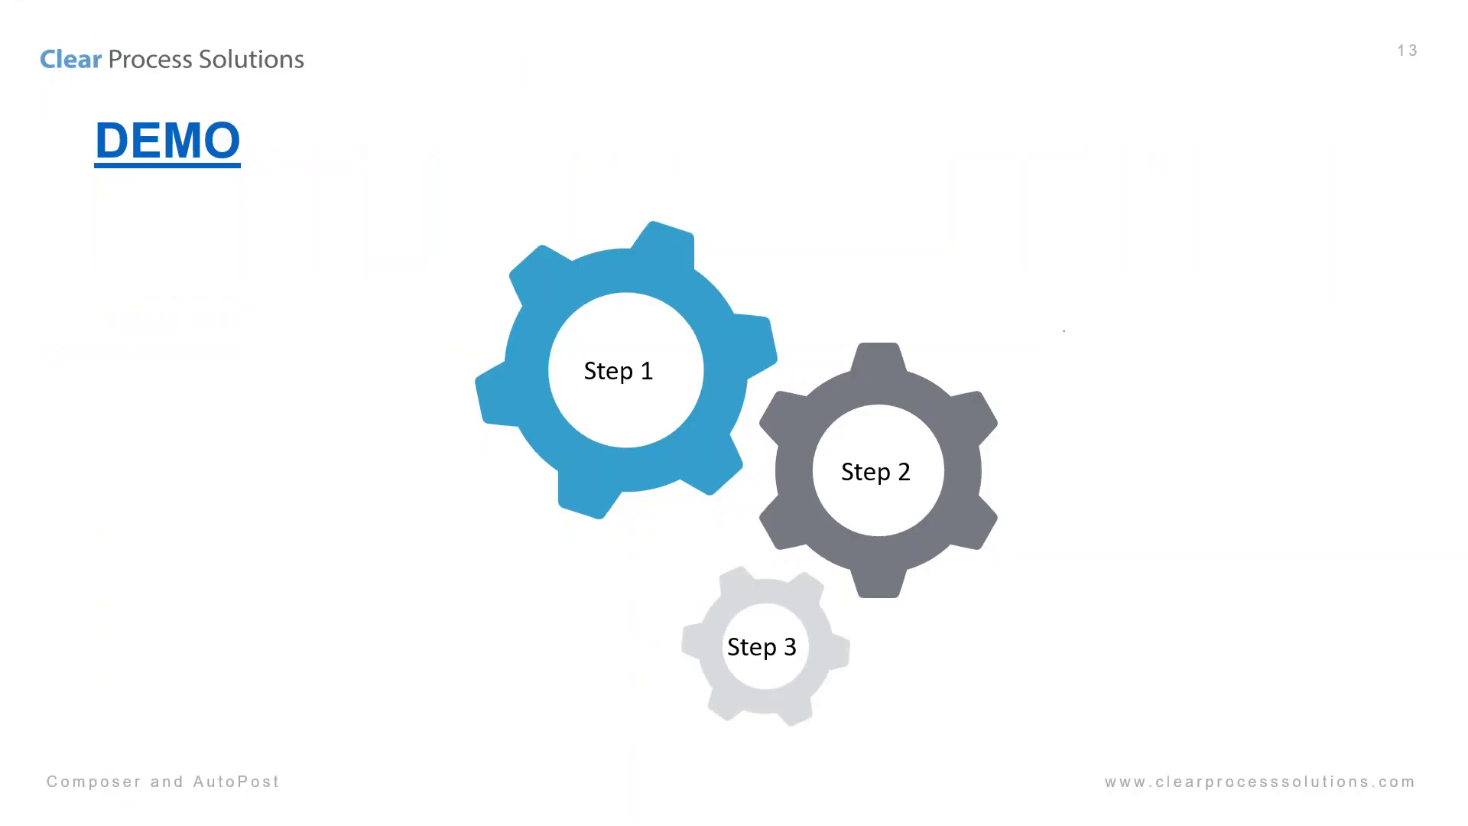
Switch to Chrome, open the Journal Entry AutoPost Workflow form and enter "please process and post" as the requestor comments
click(940, 540)
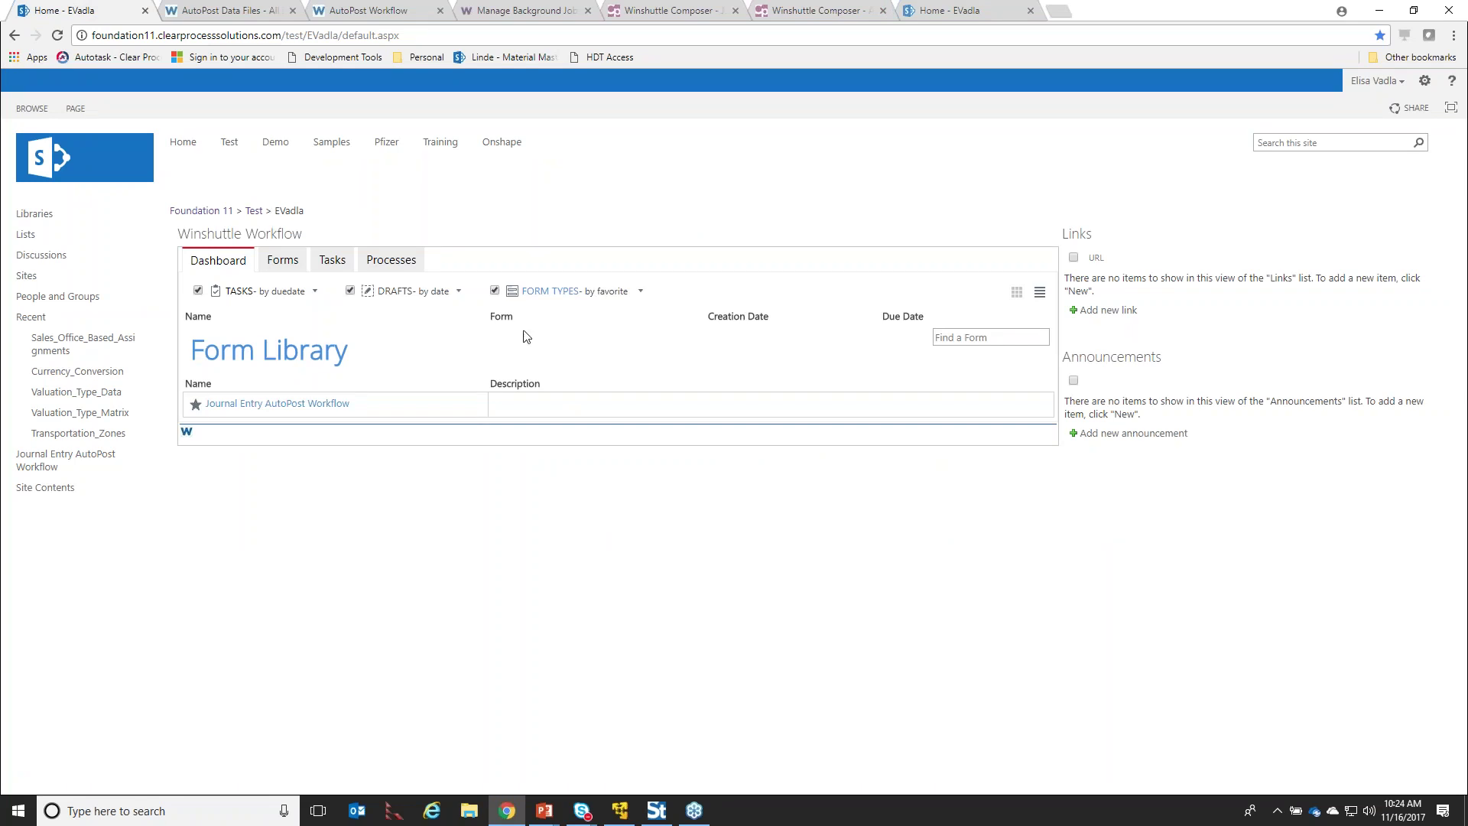
click(292, 411)
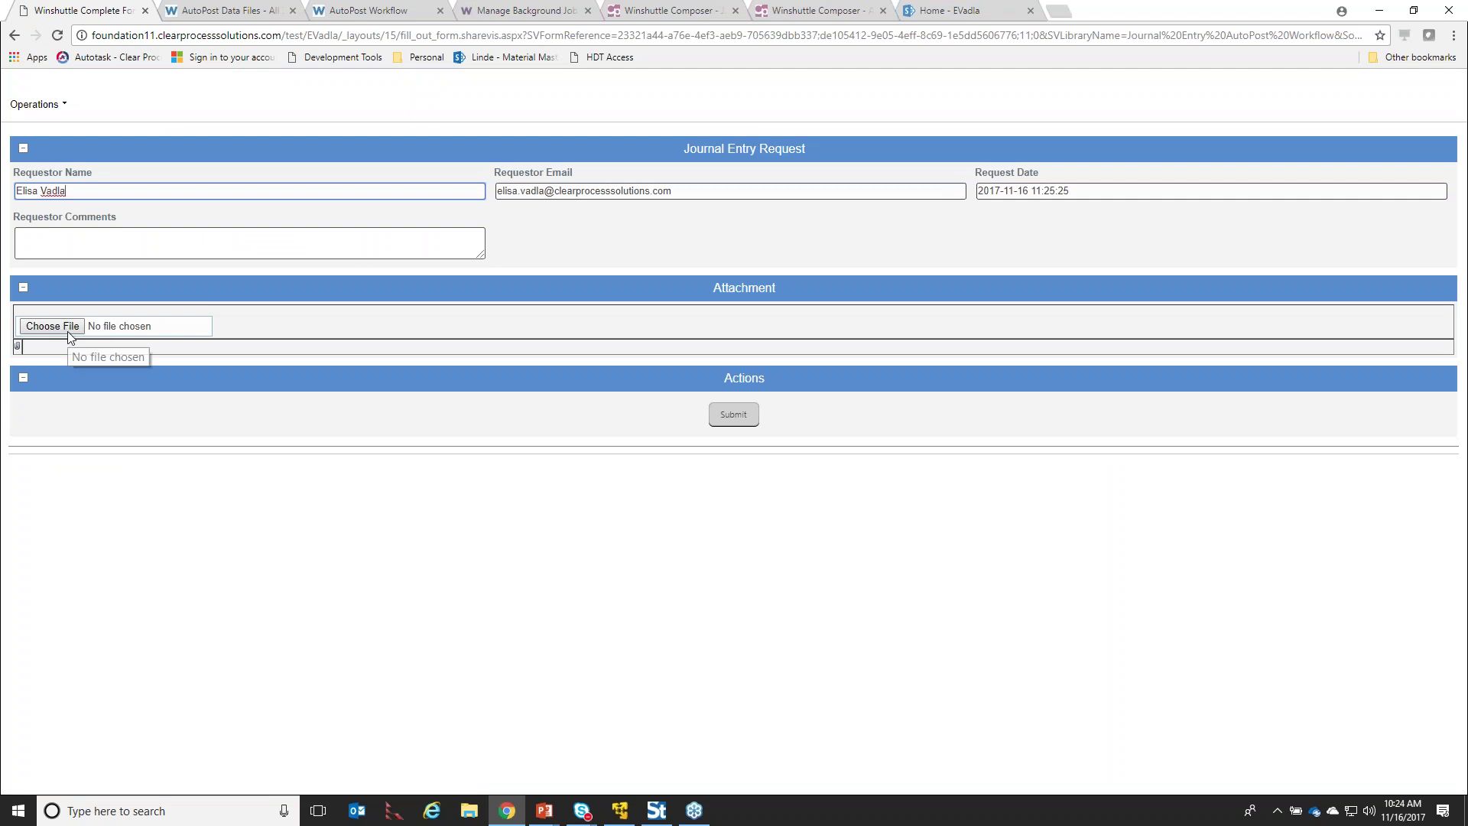
click(66, 233)
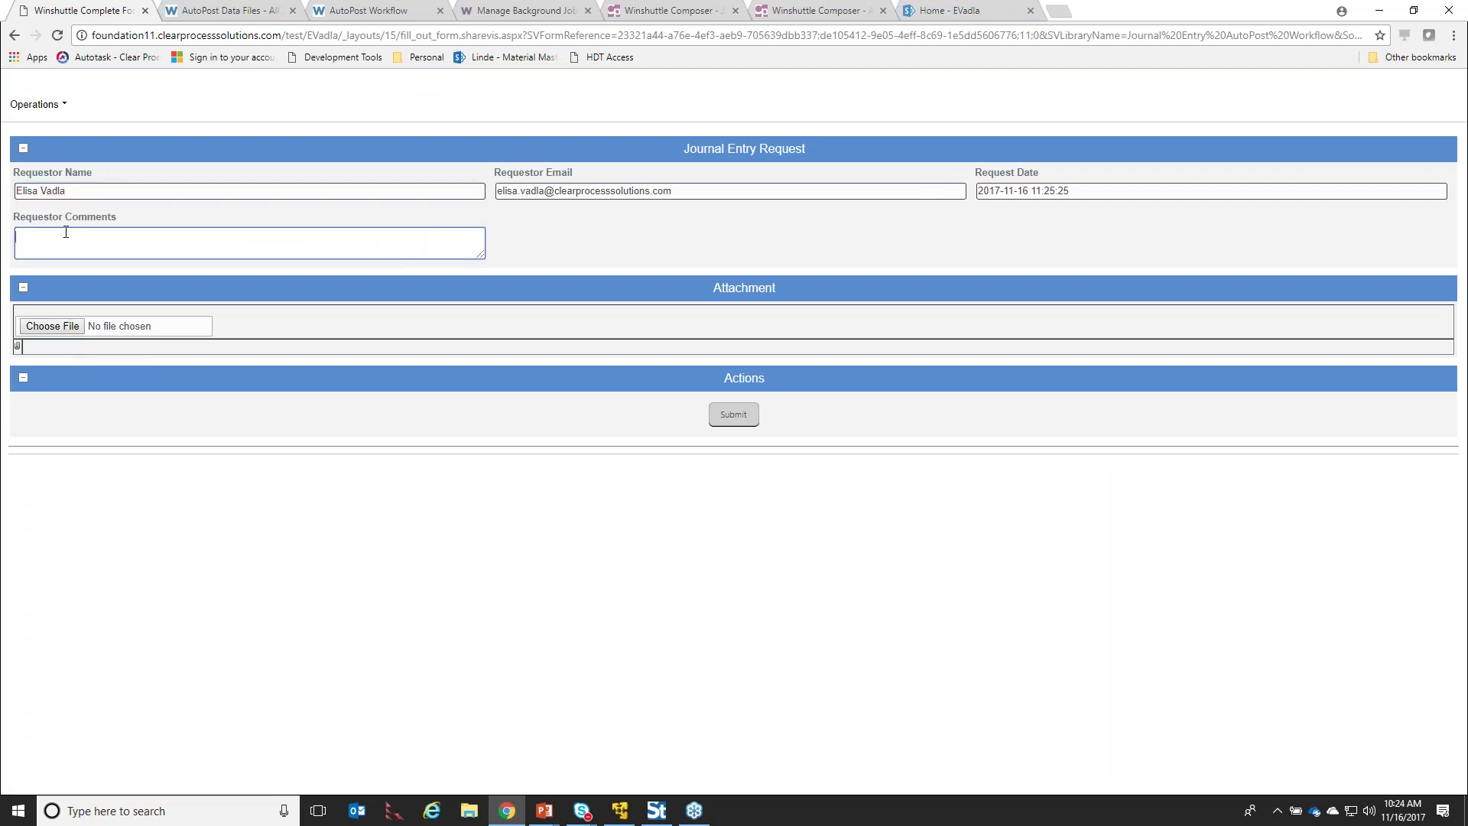
text(pleas)
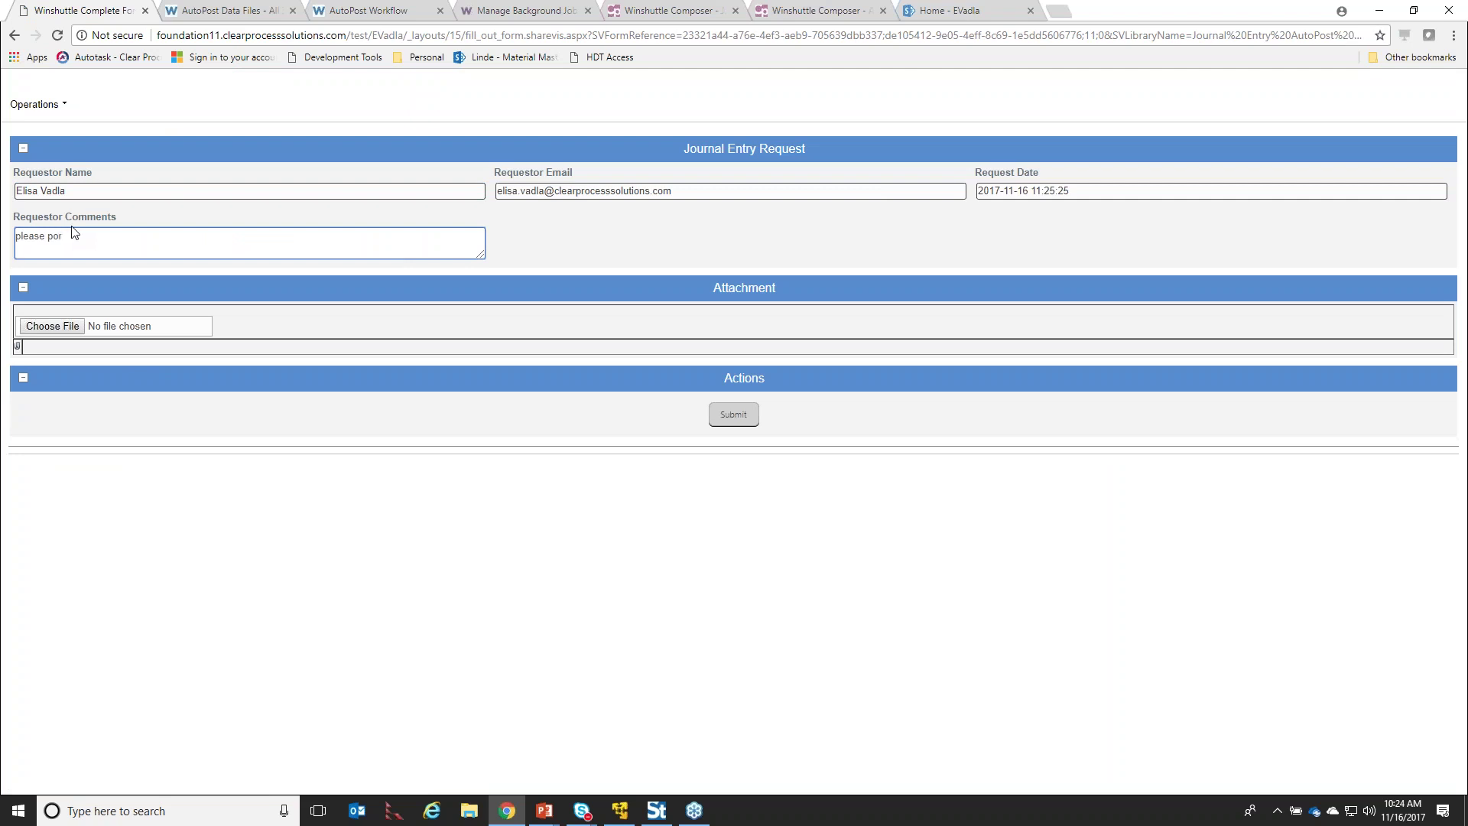
text(e process and post)
Try to attach the new 1116 FB50 data workbook from the Upload Data Files folder to the request
click(52, 326)
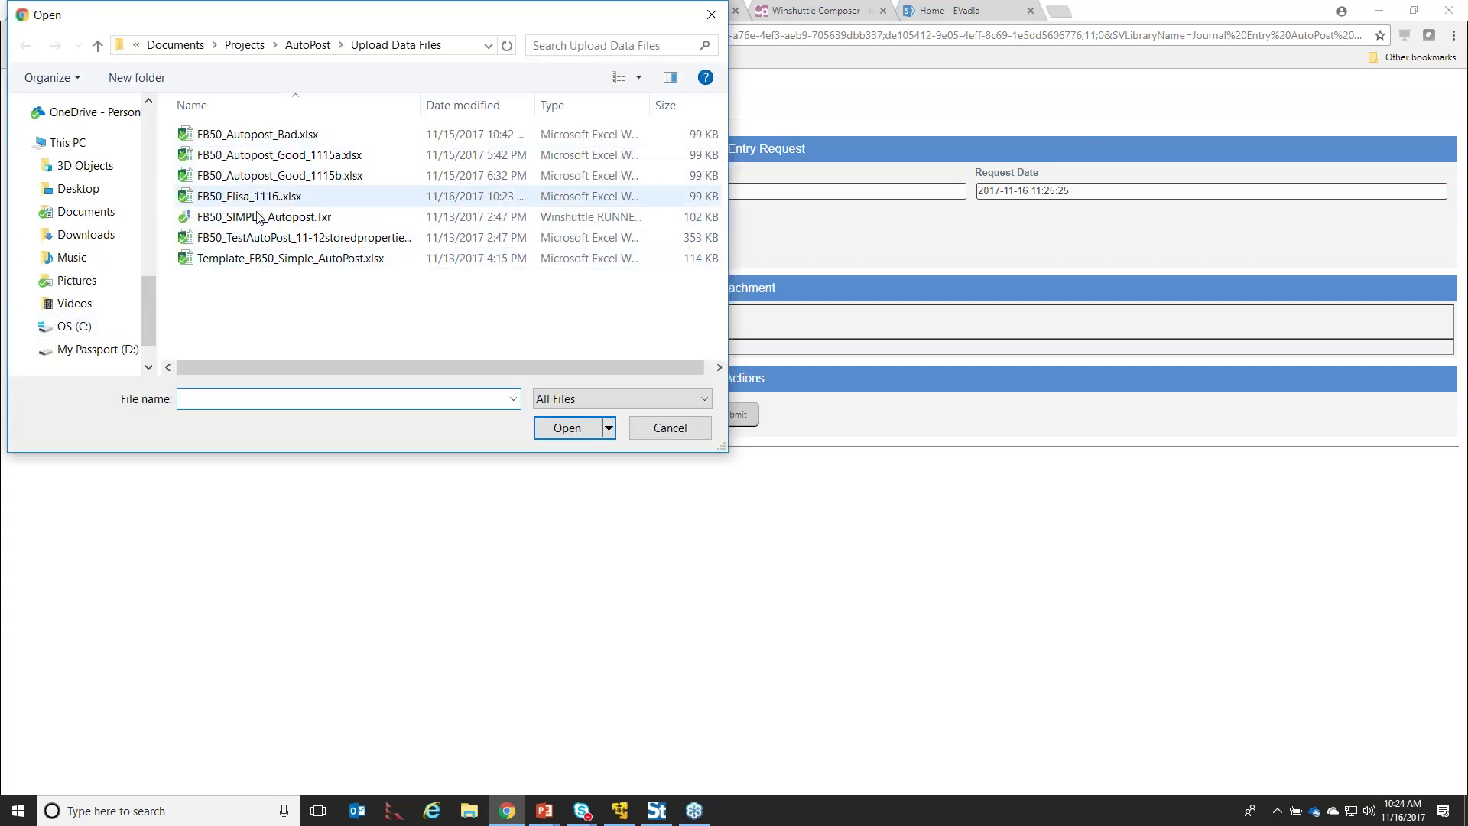
click(308, 46)
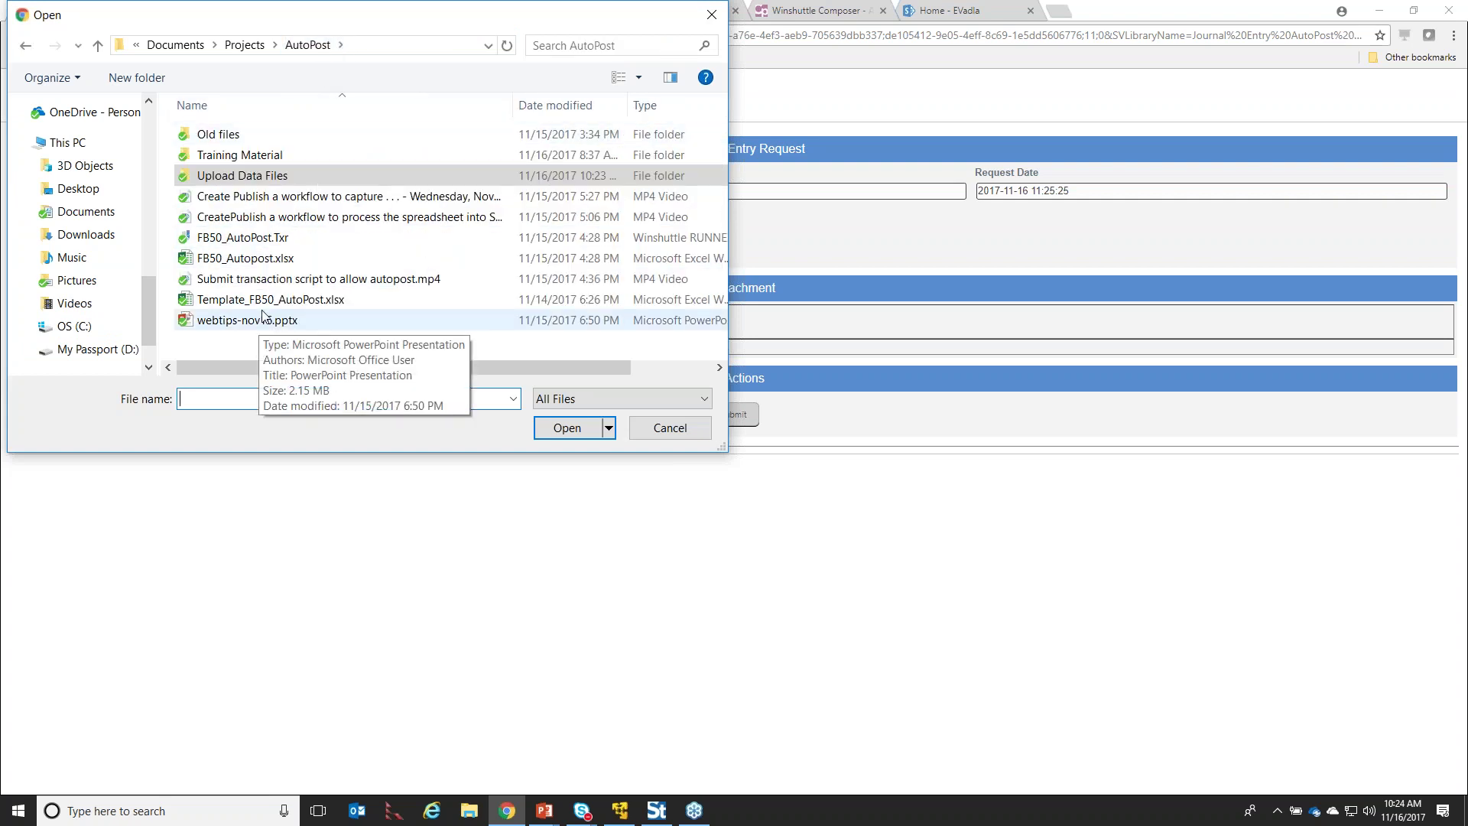
double_click(246, 177)
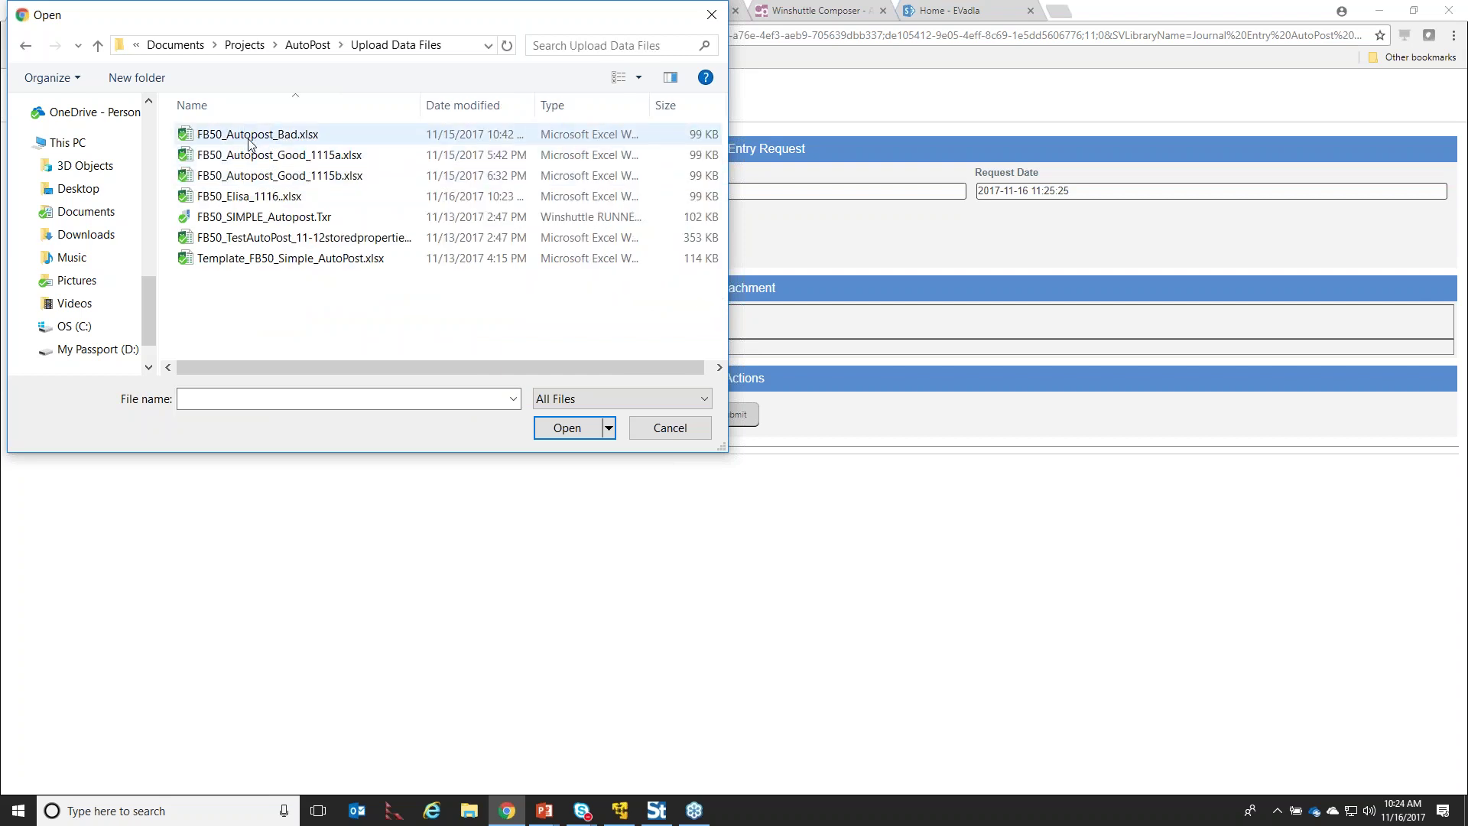
double_click(250, 196)
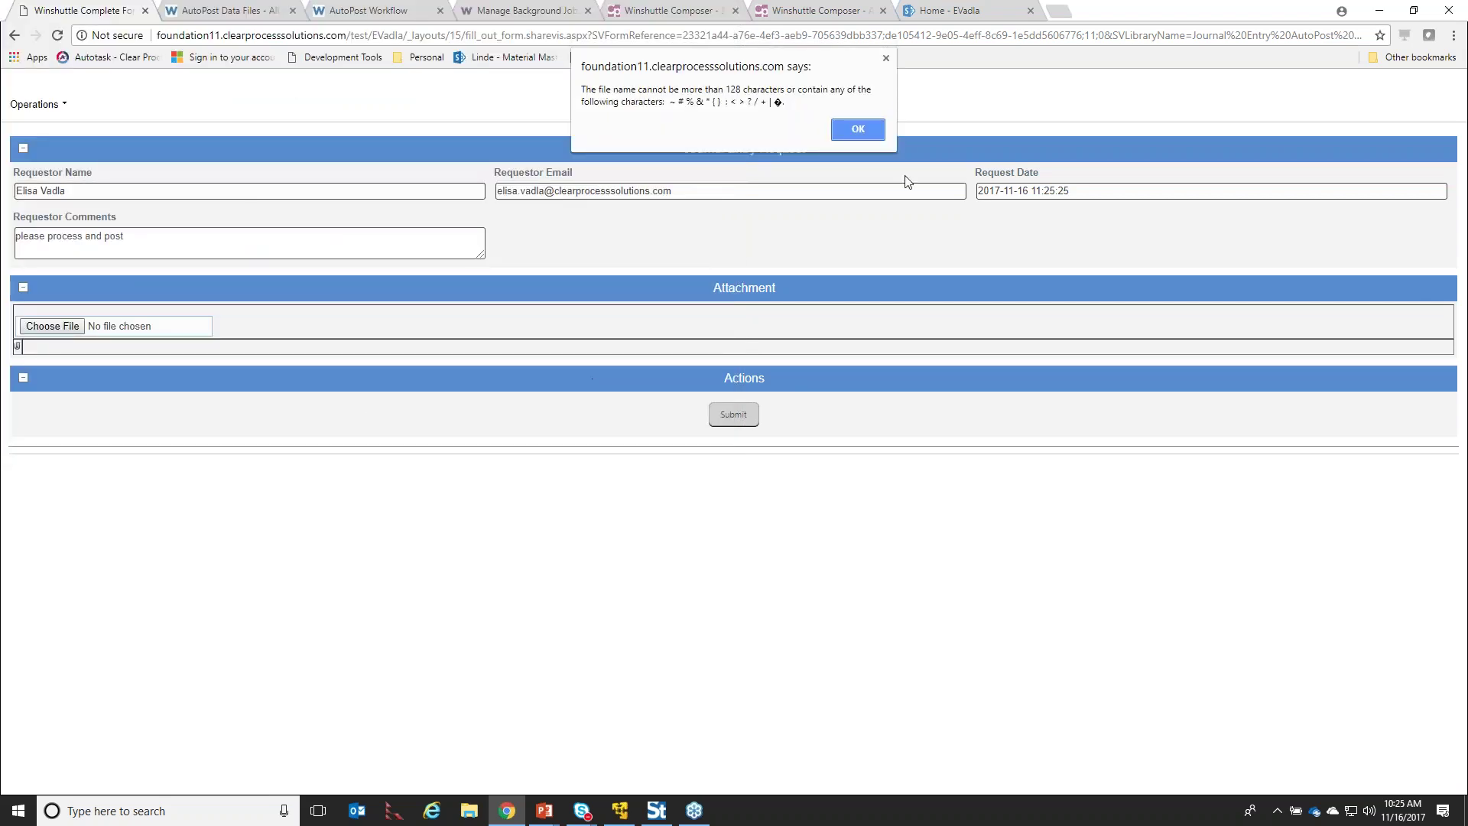
click(868, 132)
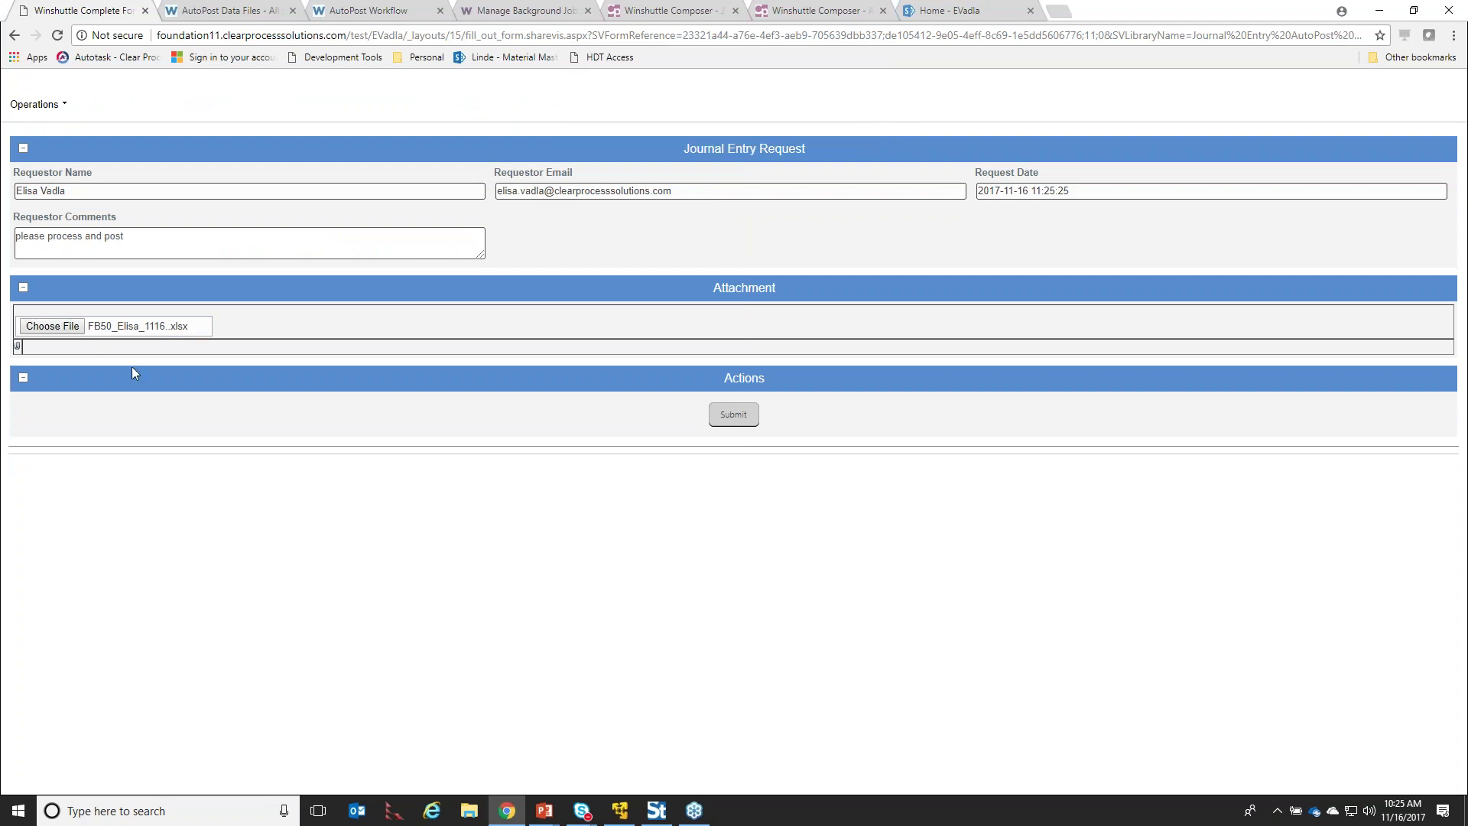
click(234, 810)
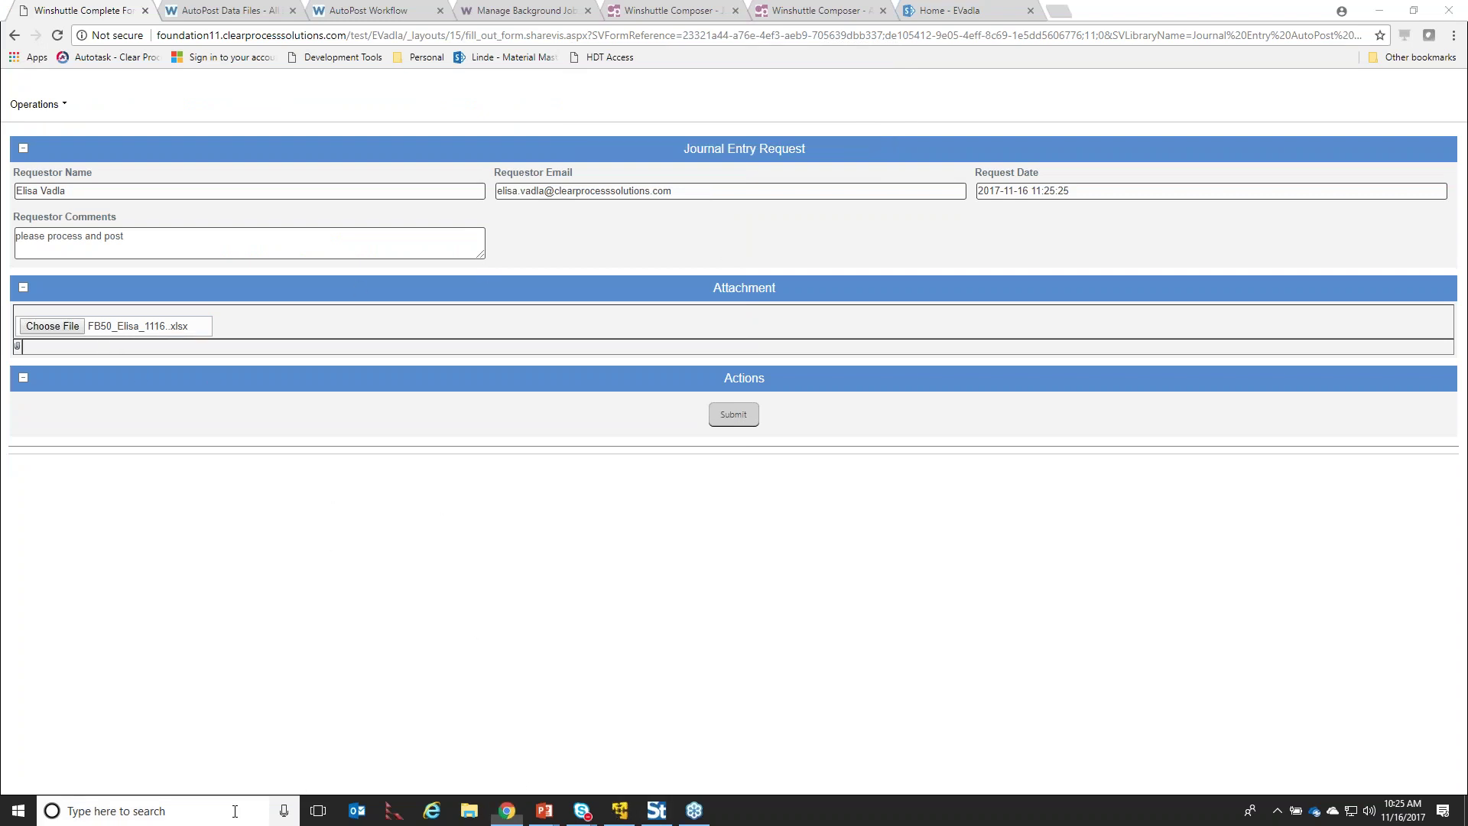
text(e)
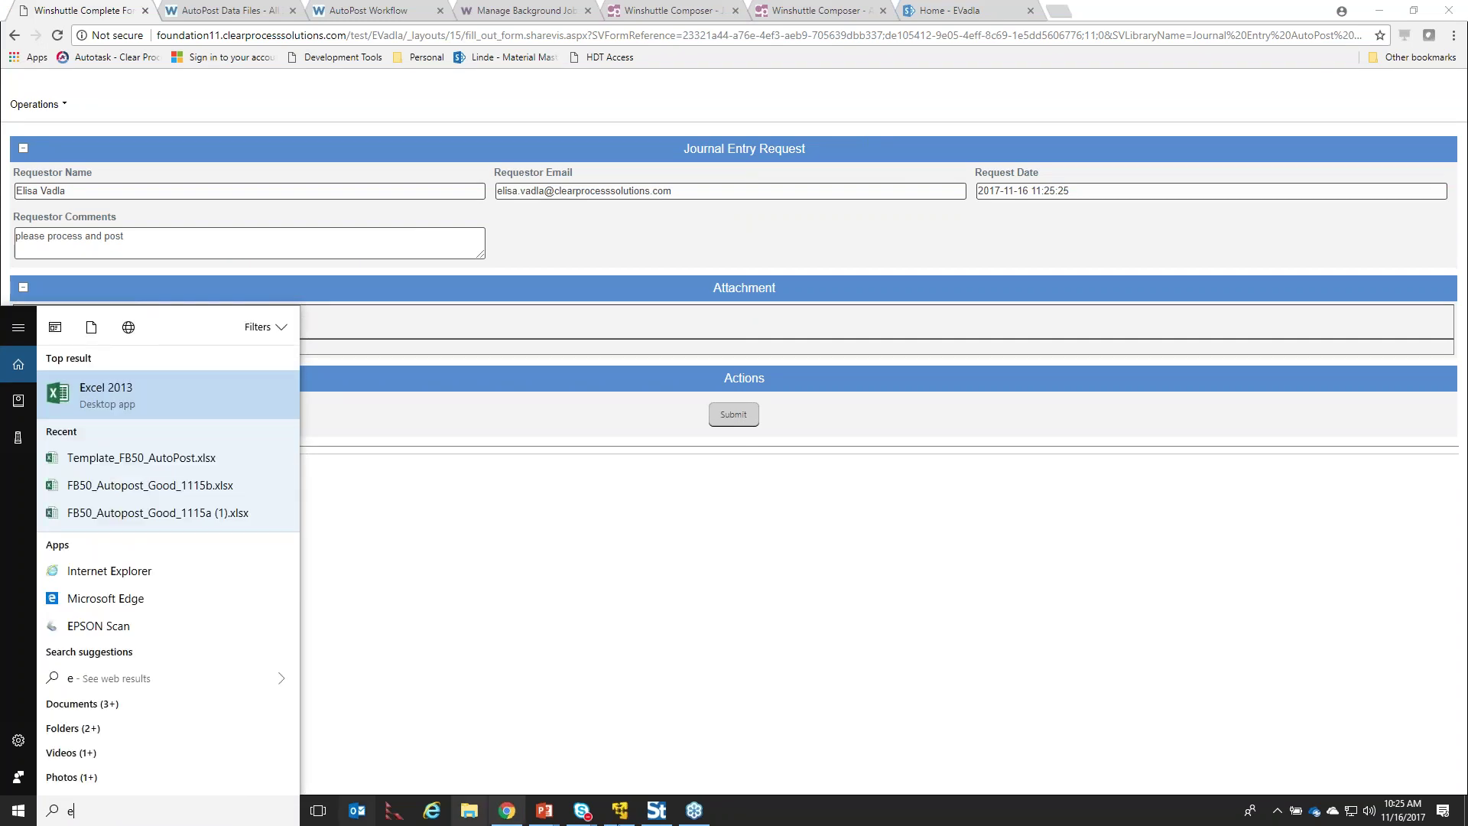
click(656, 810)
right_click(656, 810)
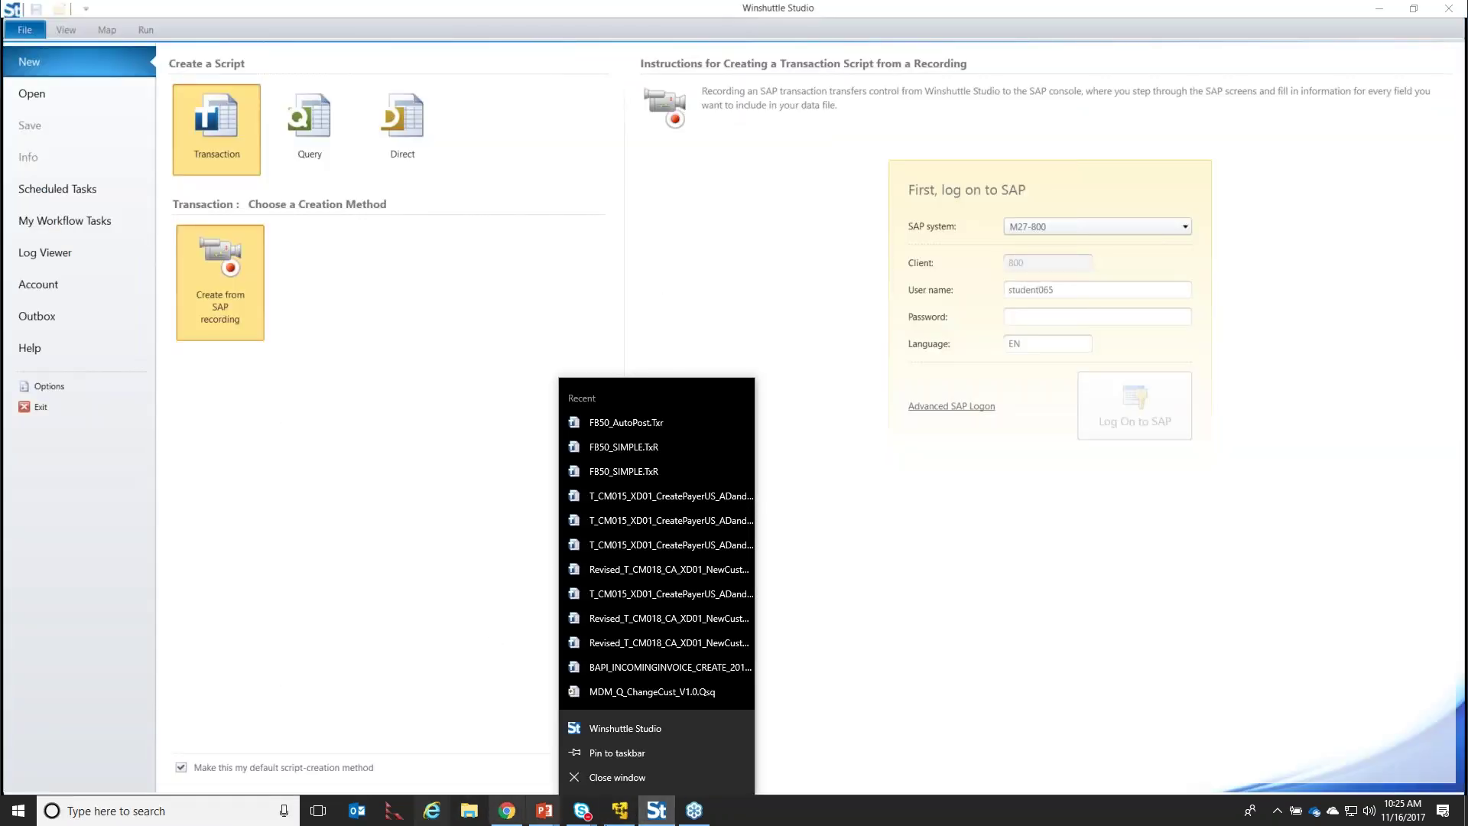
click(506, 811)
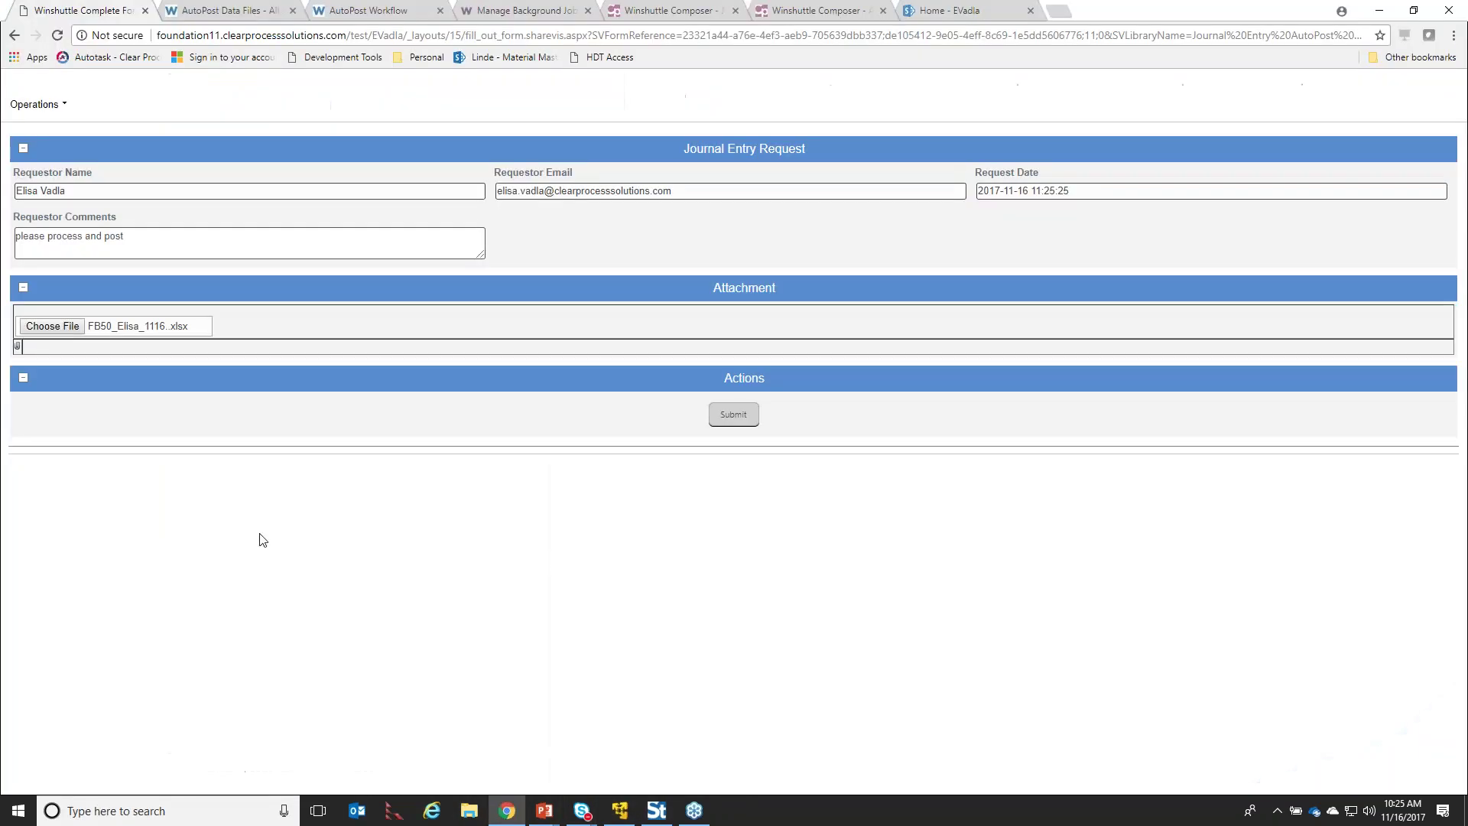
Browse for the attachment again and remove the extra period from the 1116 FB50 workbook's file name in Upload Data Files
click(66, 329)
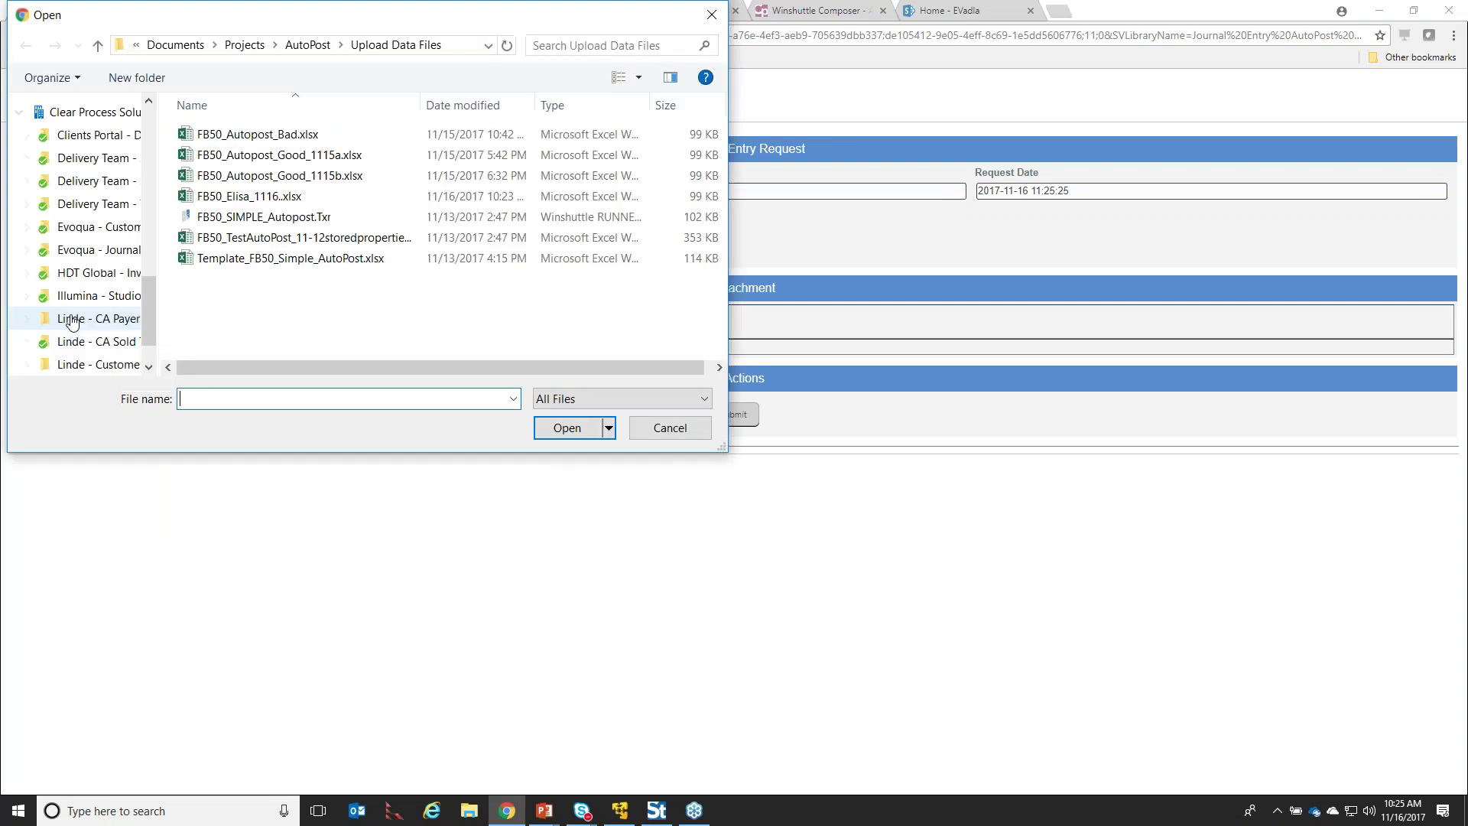
click(286, 197)
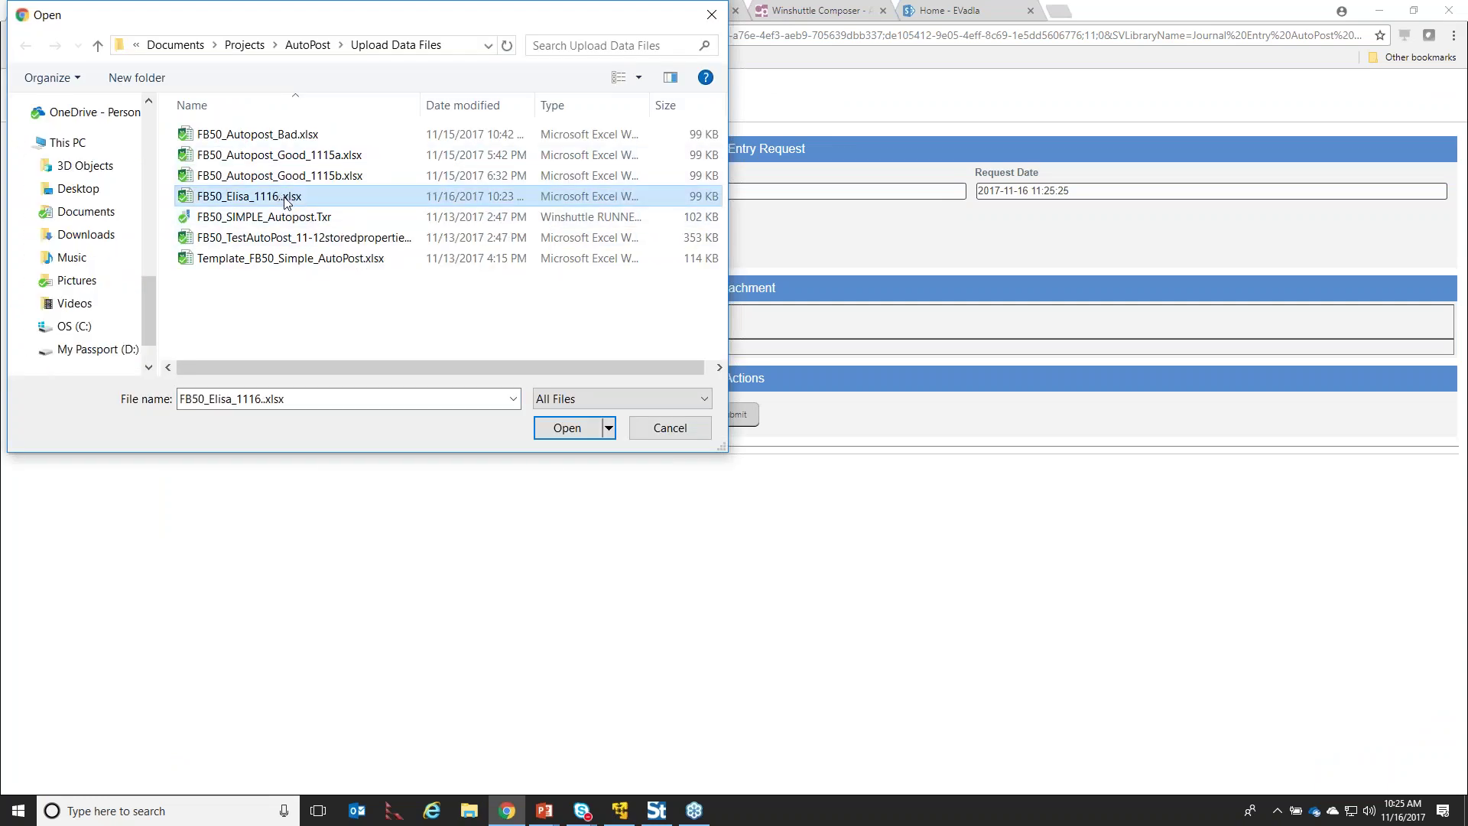
click(286, 198)
click(285, 197)
key(Delete)
key(BackSpace)
key(Return)
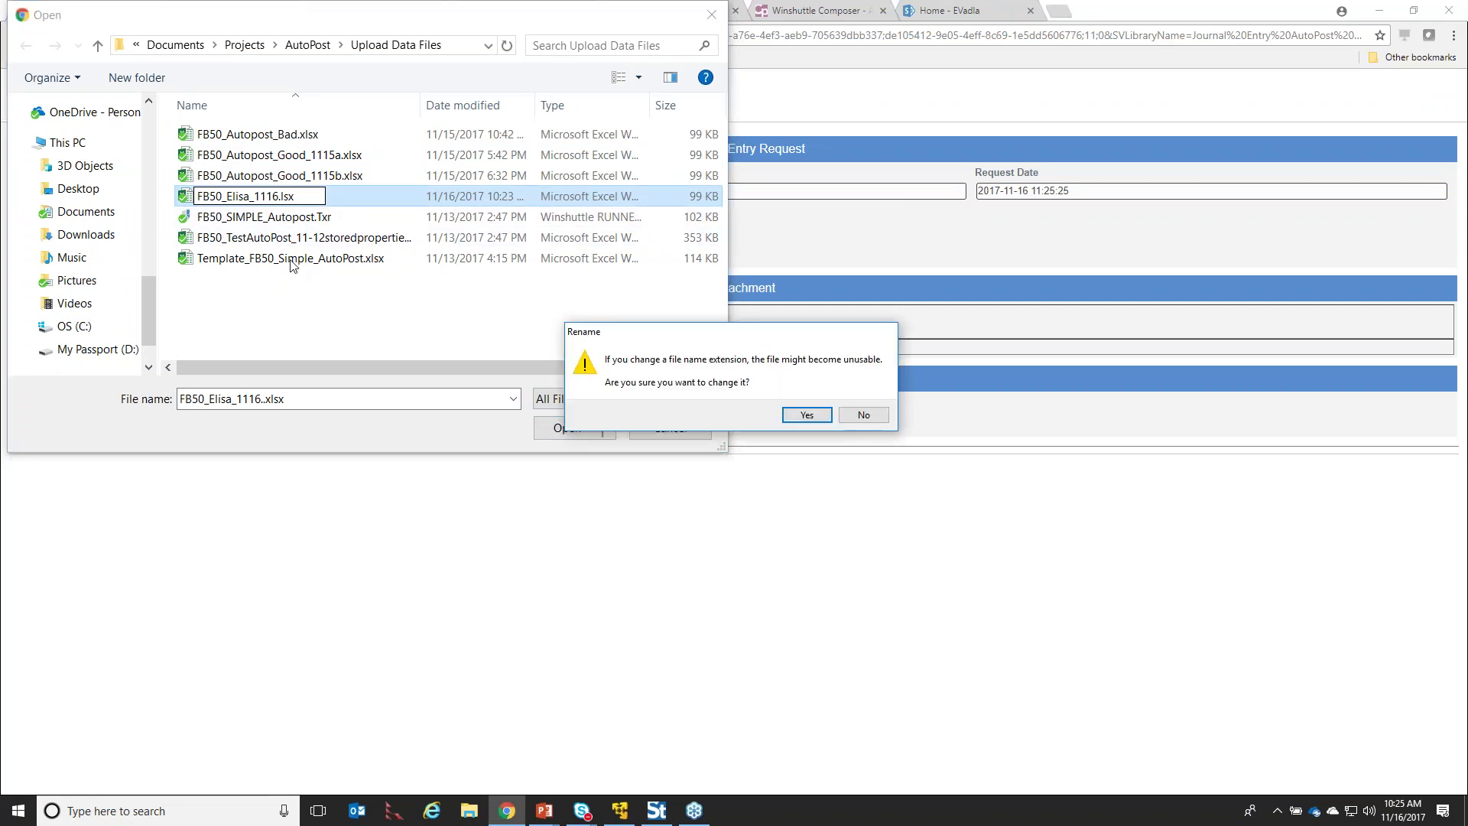
click(801, 419)
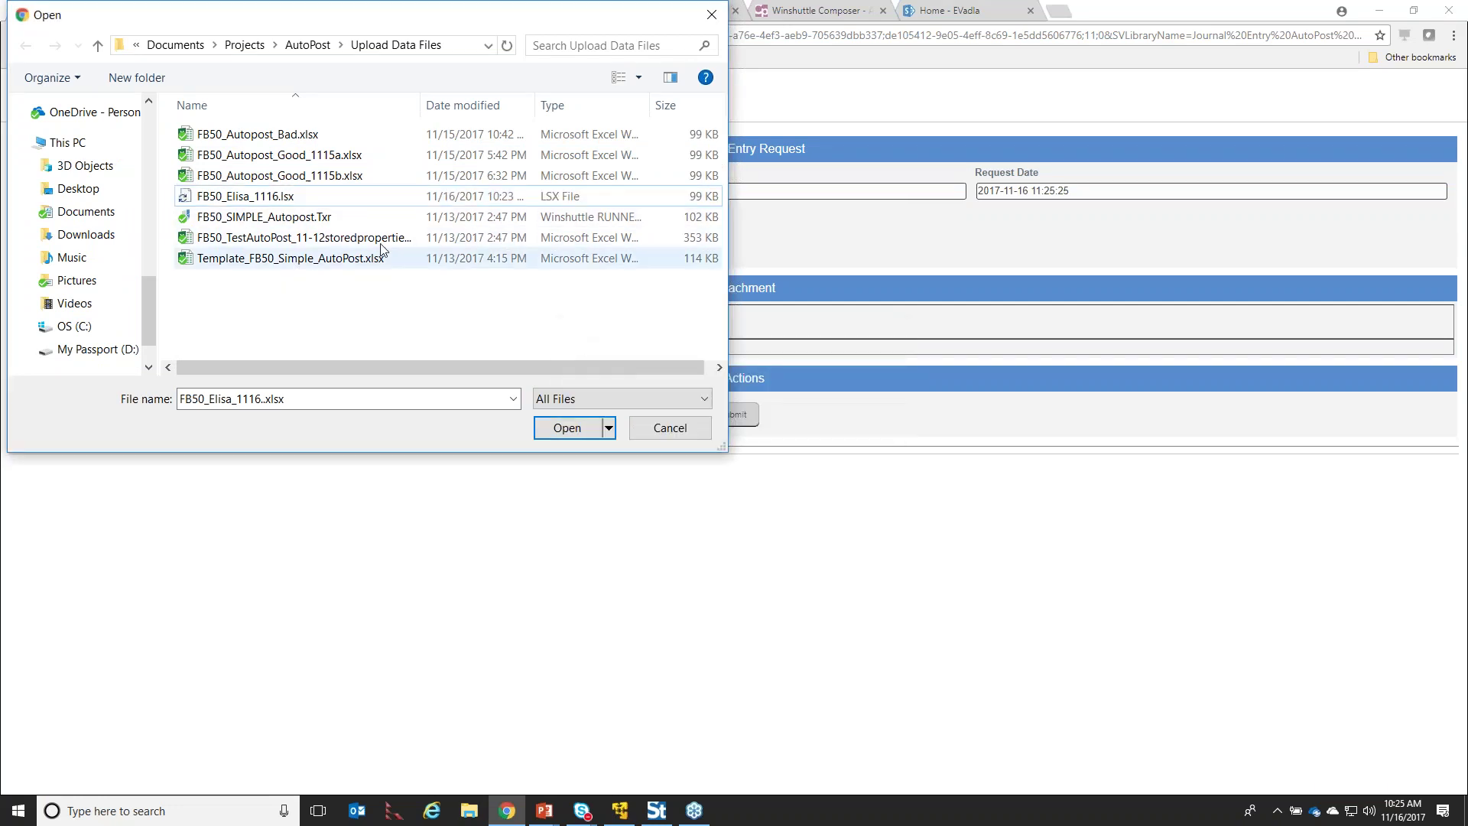
Restore the .xlsx extension on the renamed 1116 FB50 workbook and accept the extension change
click(283, 198)
click(281, 197)
text(x)
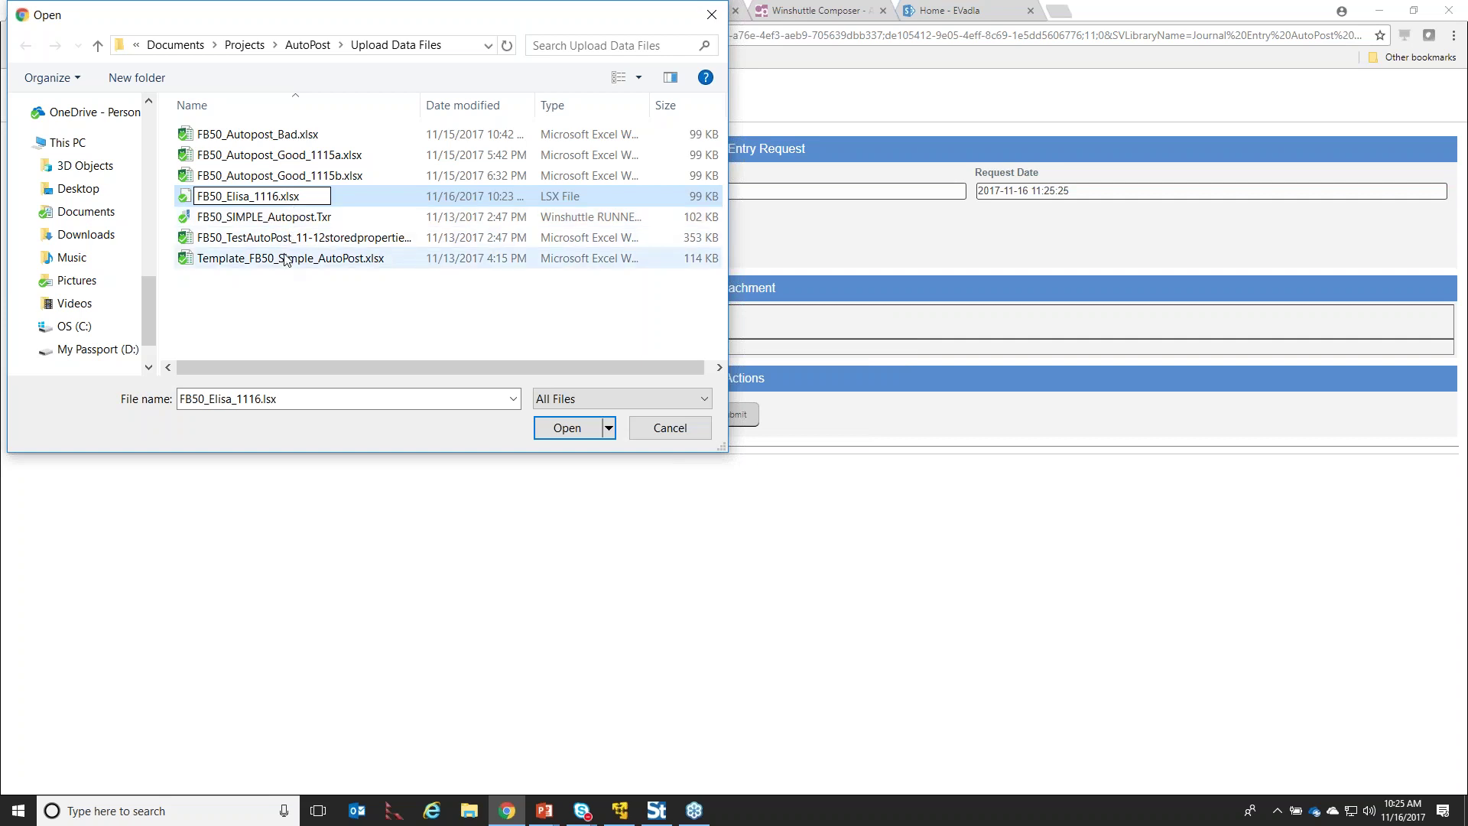
key(Return)
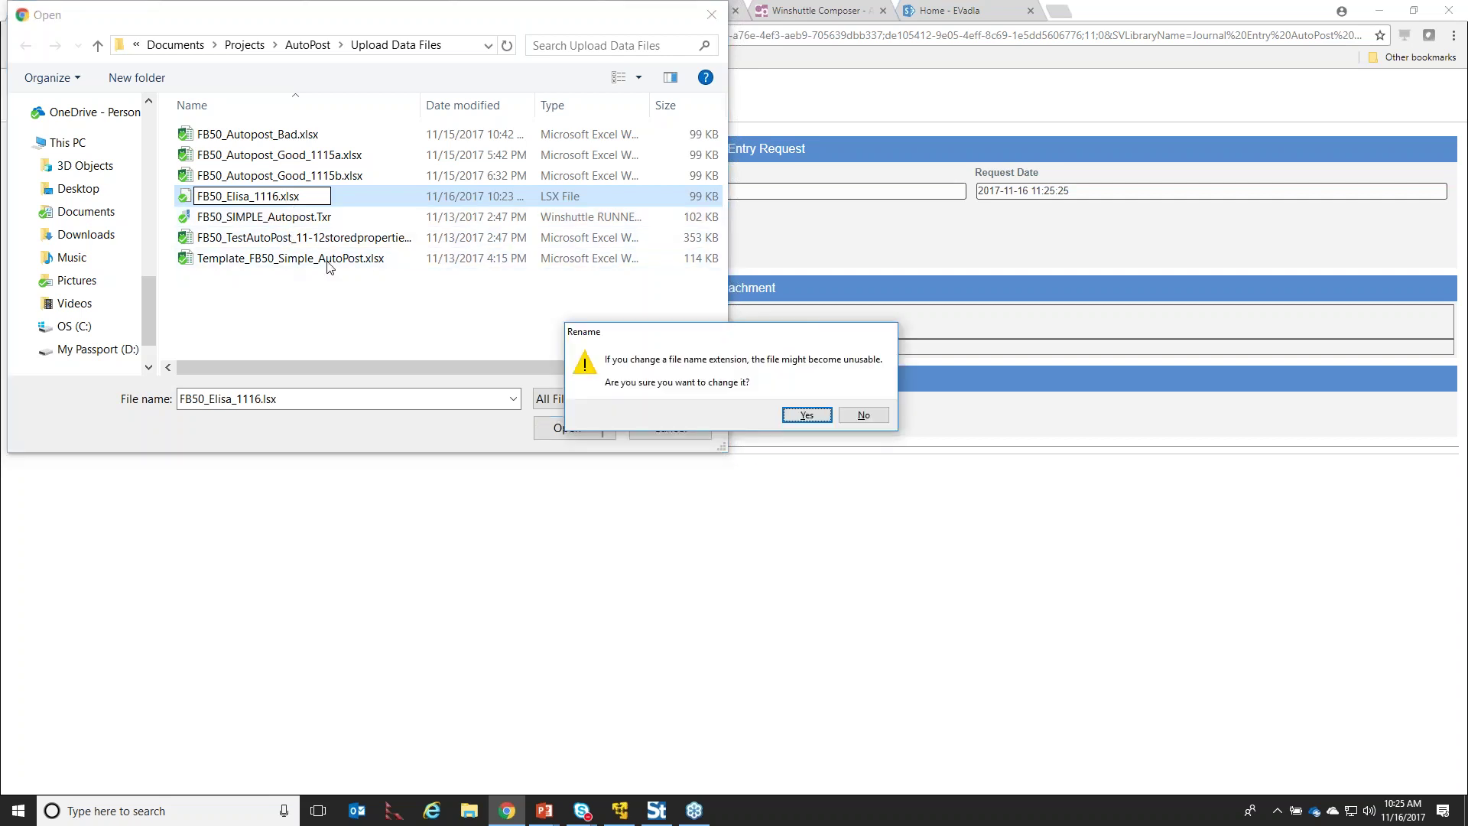
click(801, 415)
Attach the corrected 1116 FB50 workbook to the journal entry request and submit the request
click(295, 197)
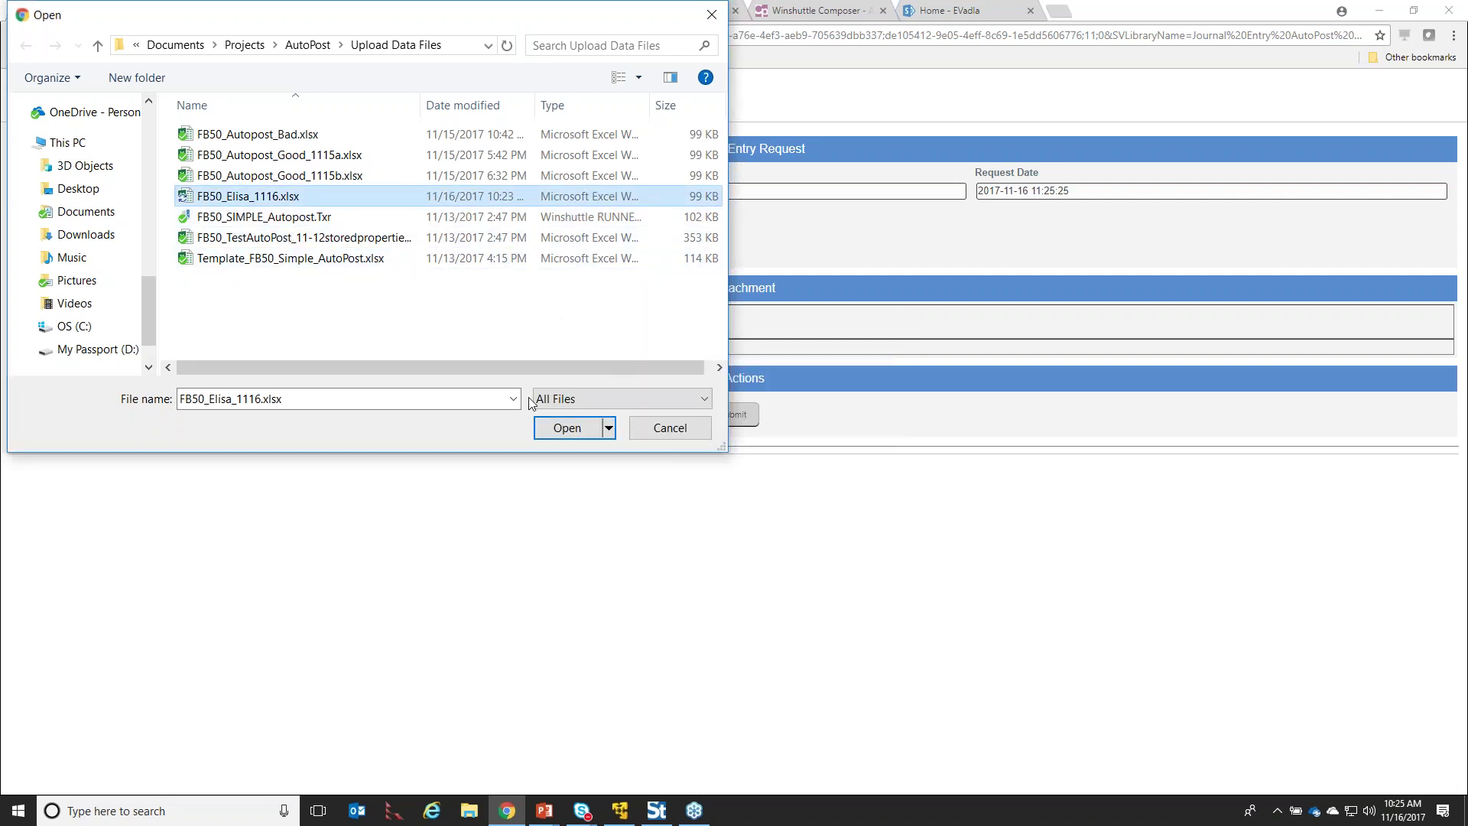
click(595, 428)
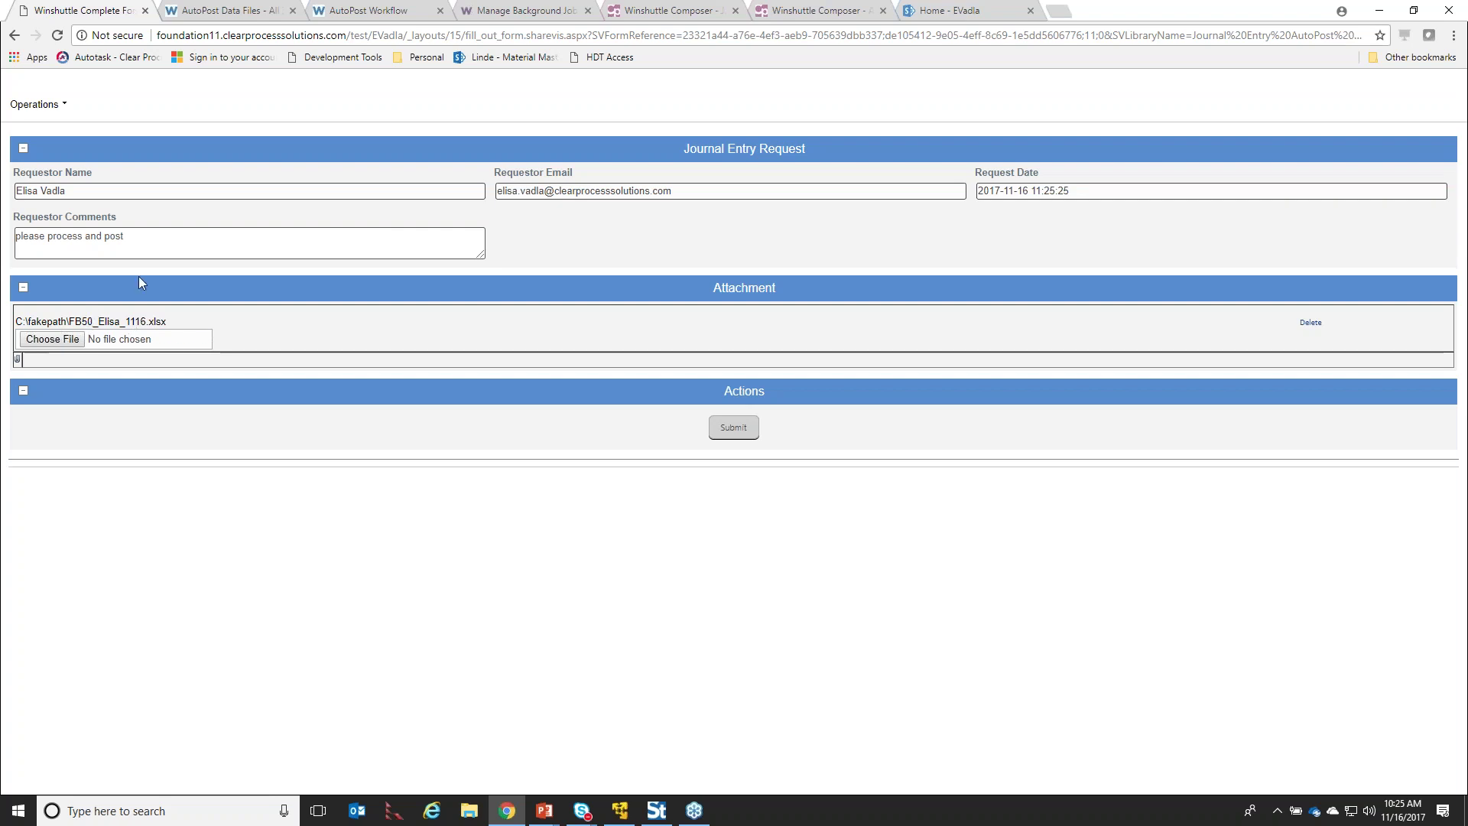
click(733, 427)
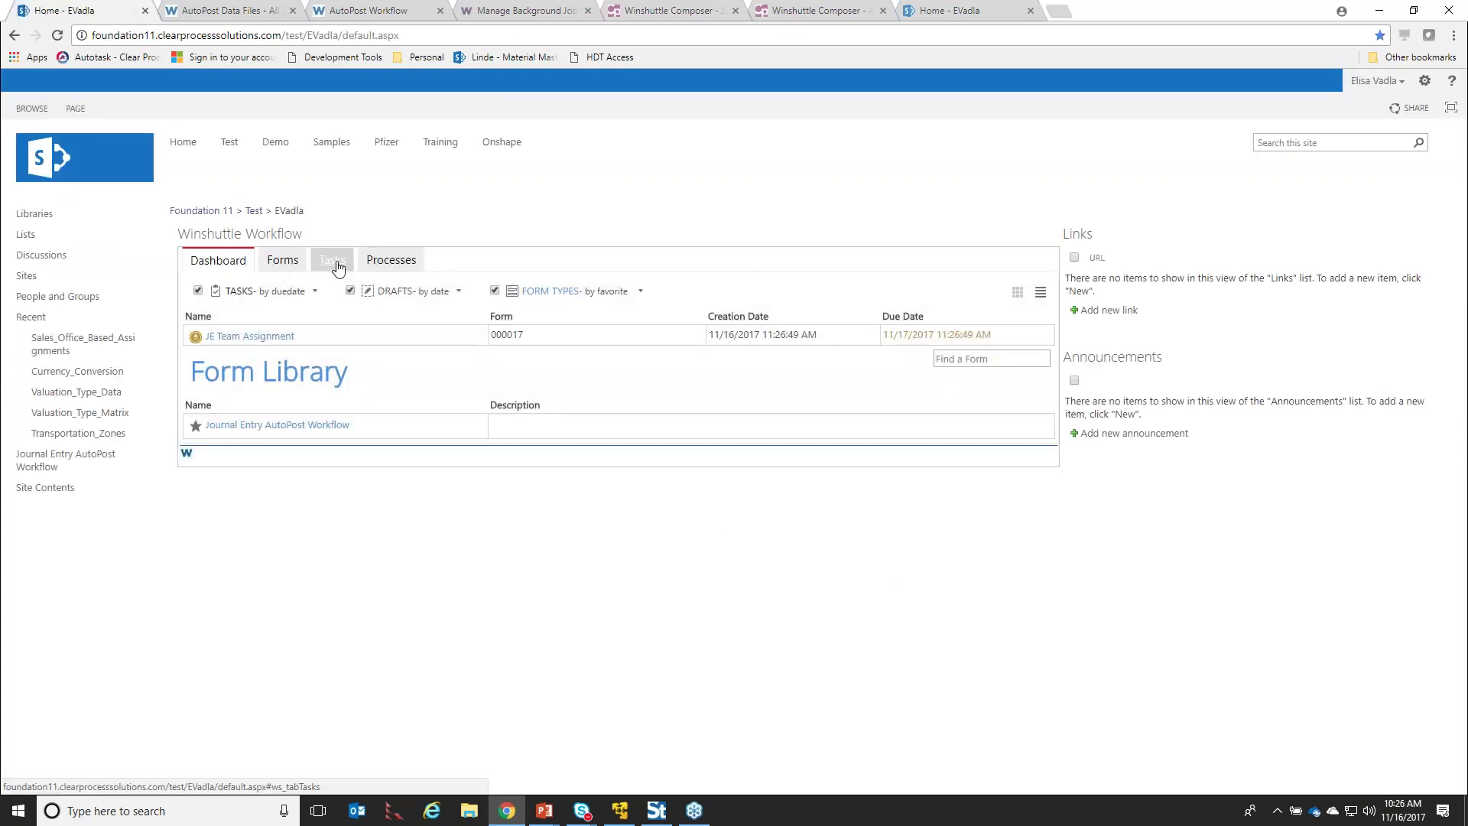
Open the JE Team Assignment task for item 000017 from the task list and assign it to self
click(334, 260)
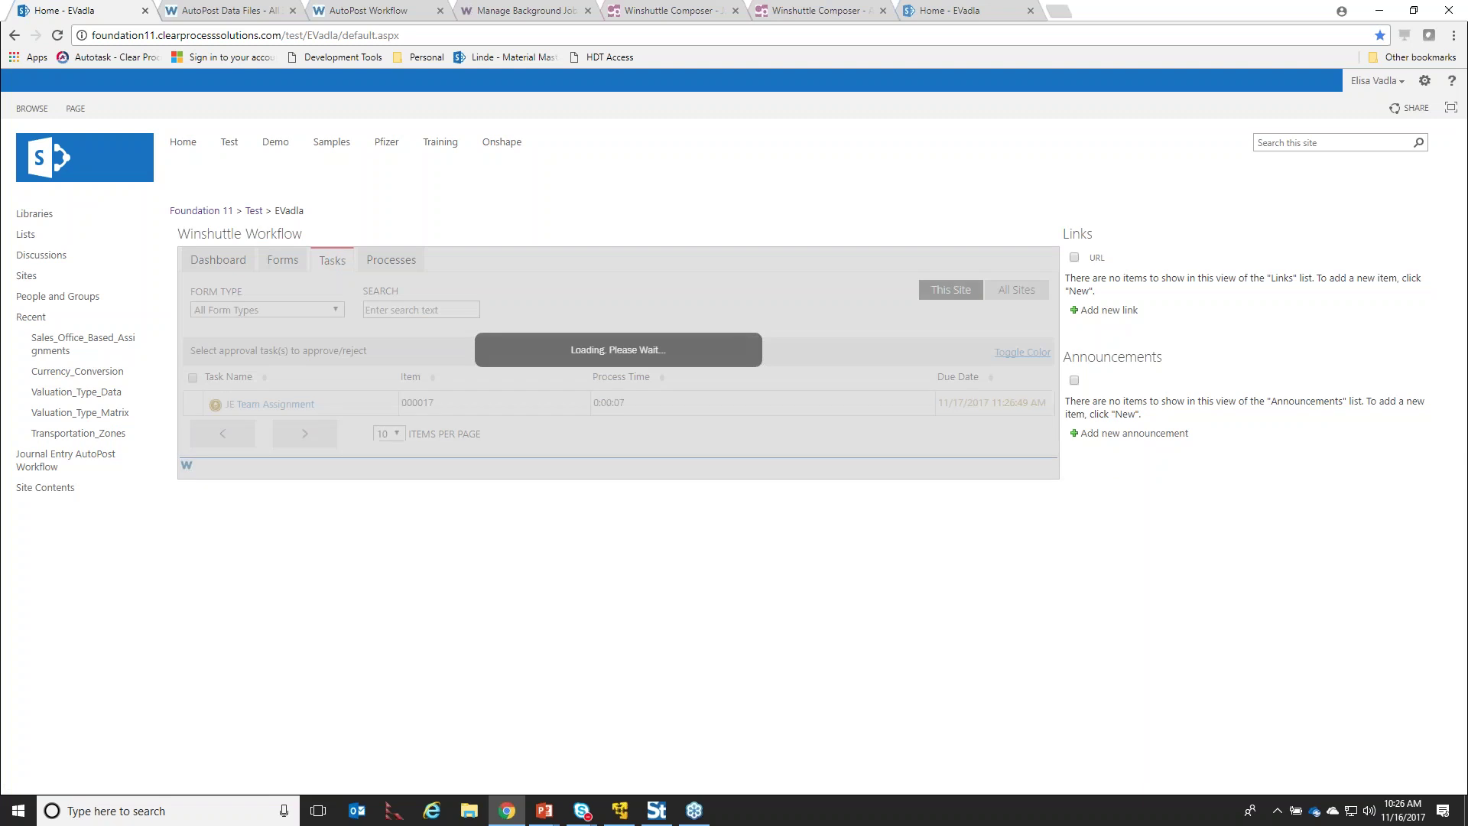
click(251, 403)
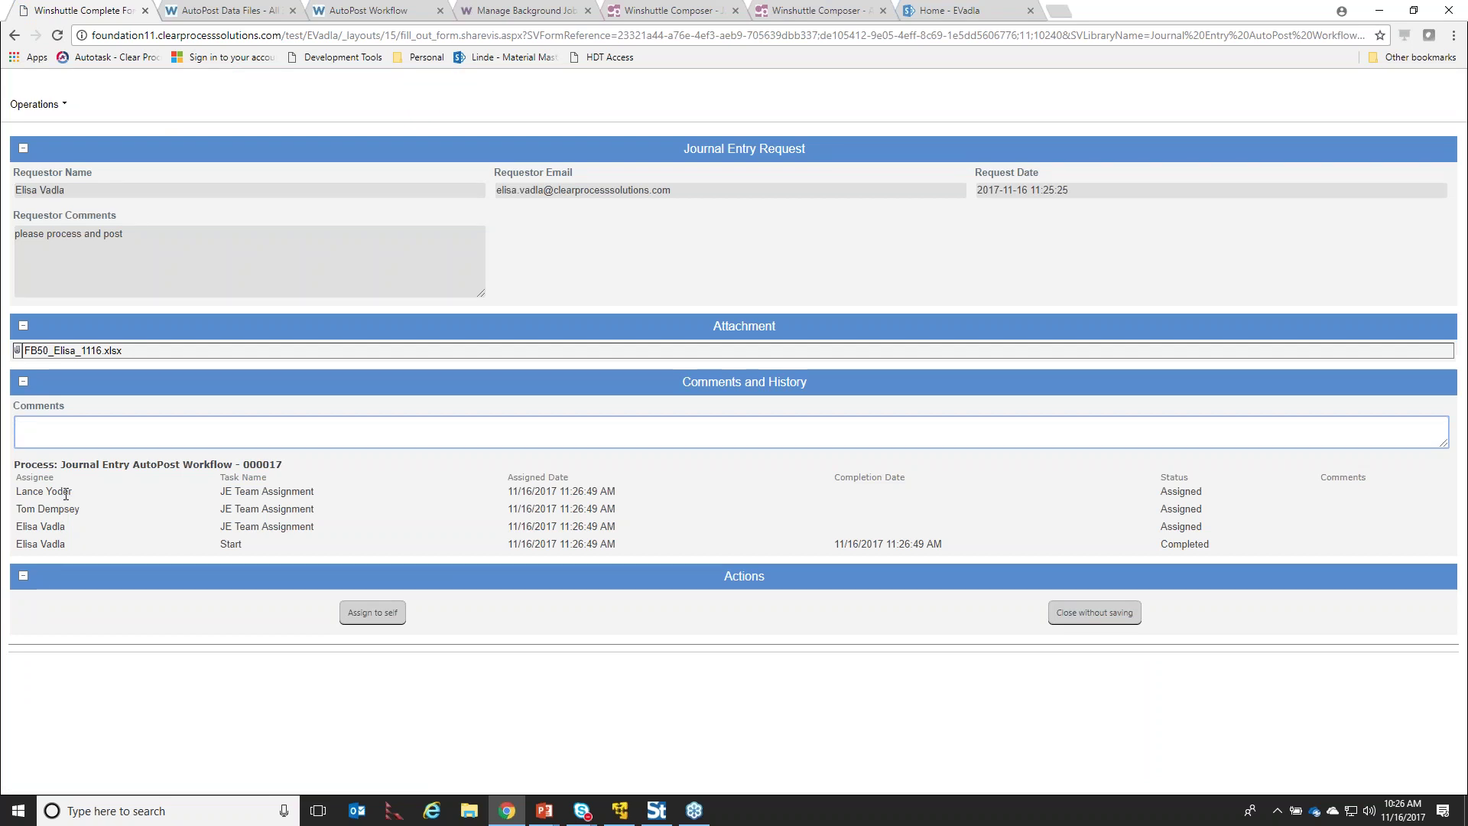
click(371, 612)
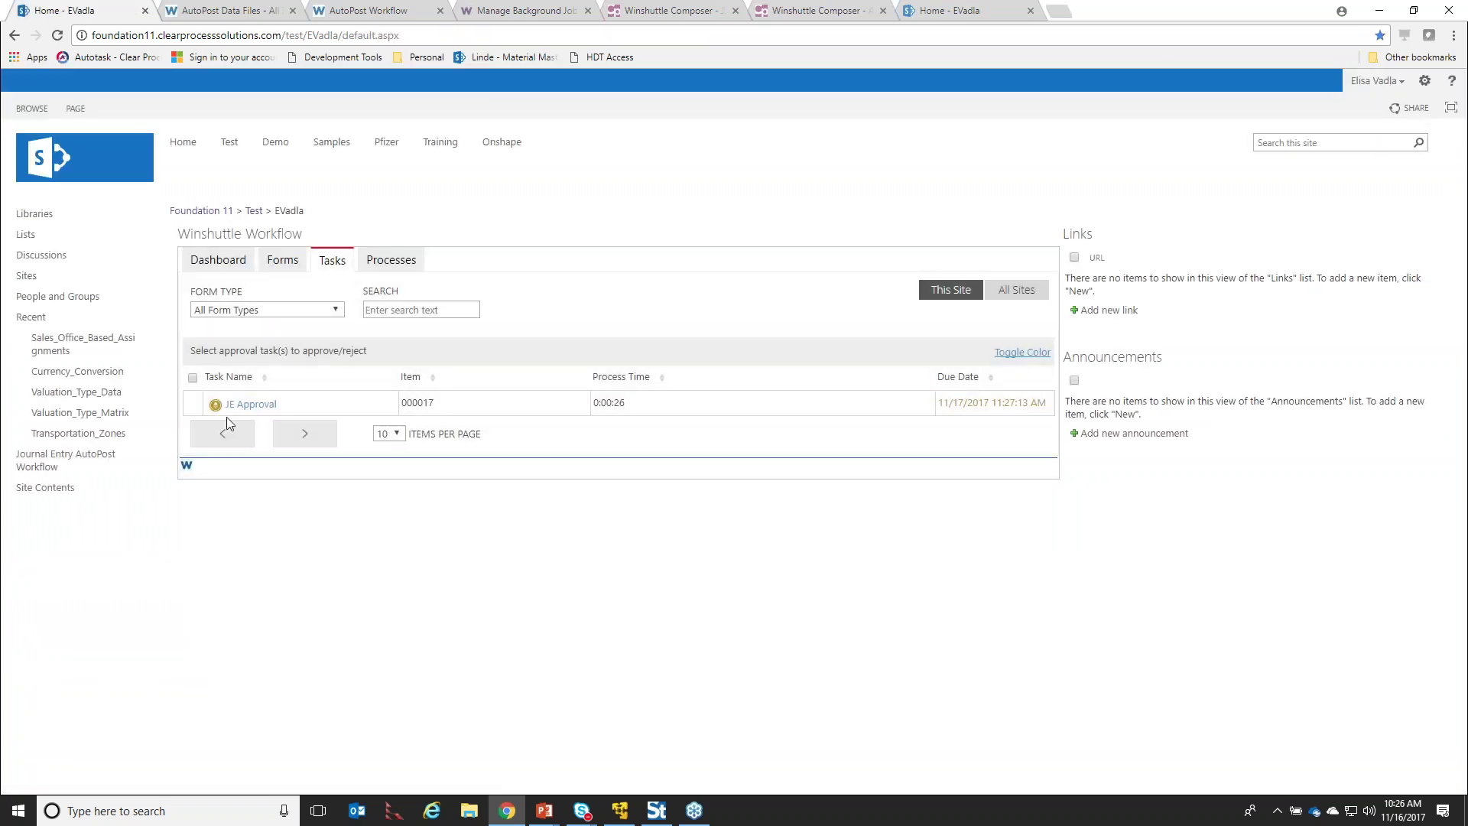
Open the JE Approval task for item 000017, review its attached FB50 workbook in Excel and close the workbook
click(253, 405)
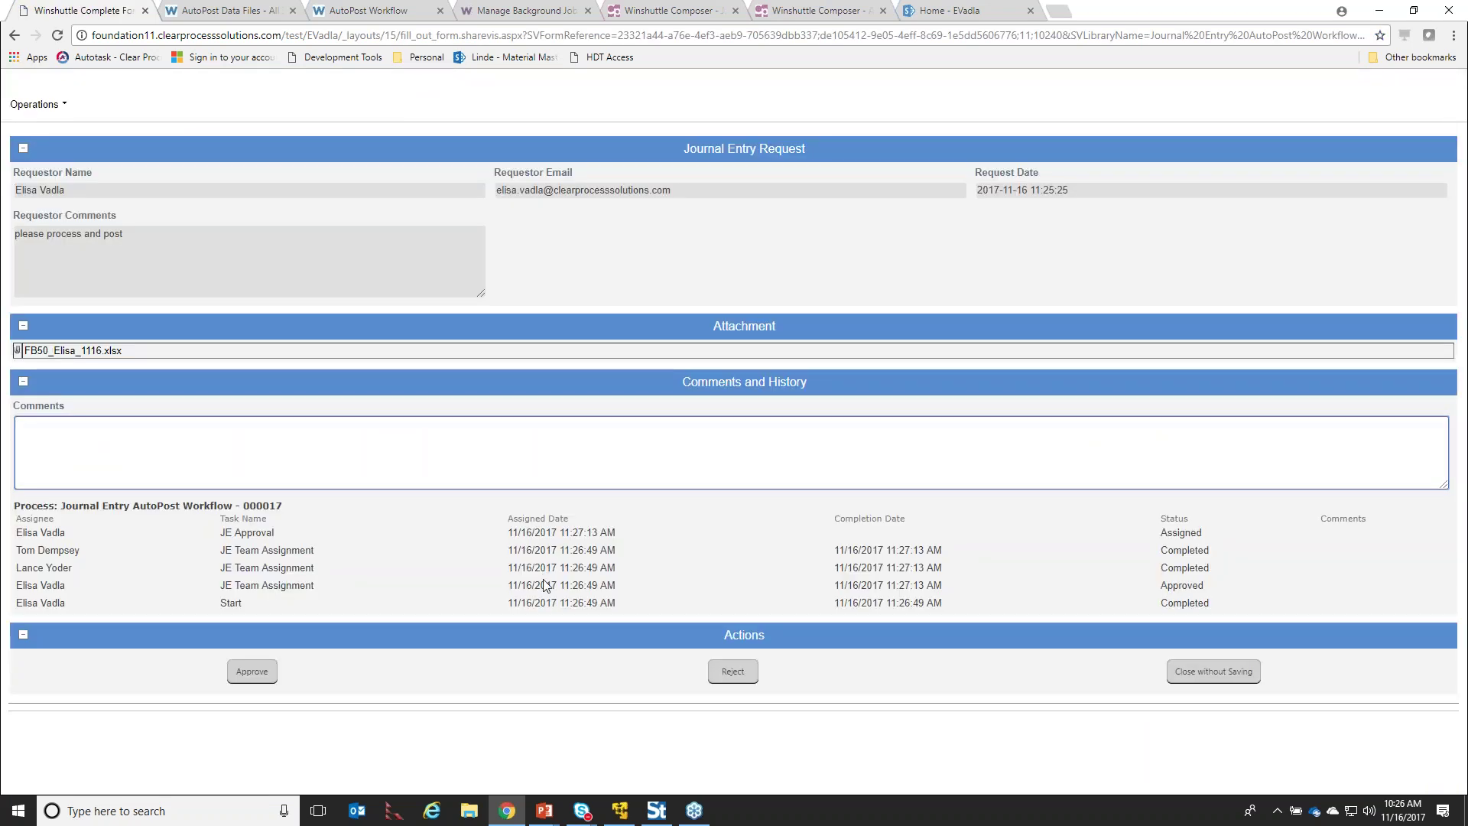
right_click(98, 353)
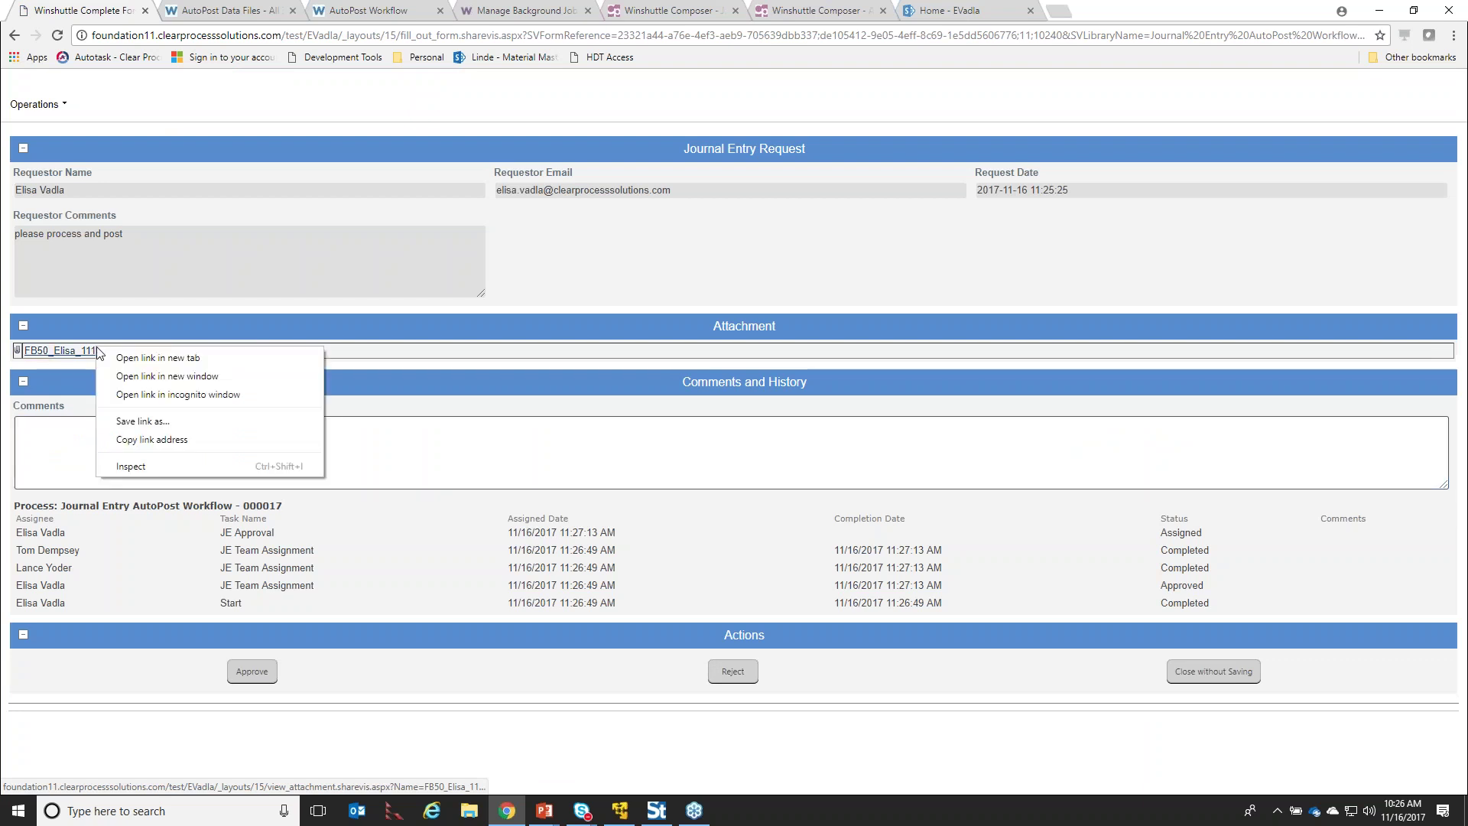
click(135, 358)
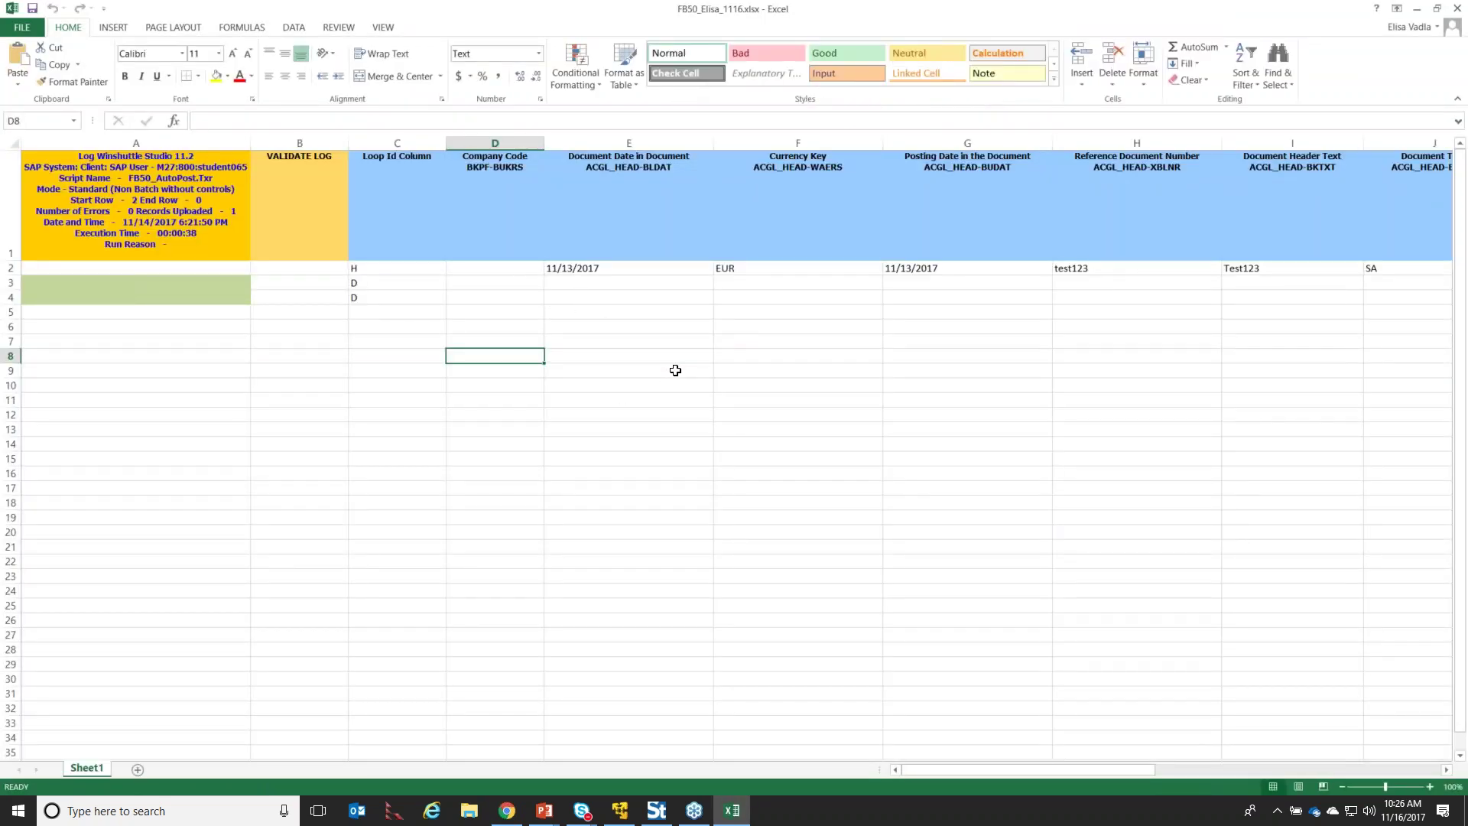
click(1458, 9)
Enter "looks good" as the approval comment and approve the journal entry request
click(257, 465)
text(looks ogg)
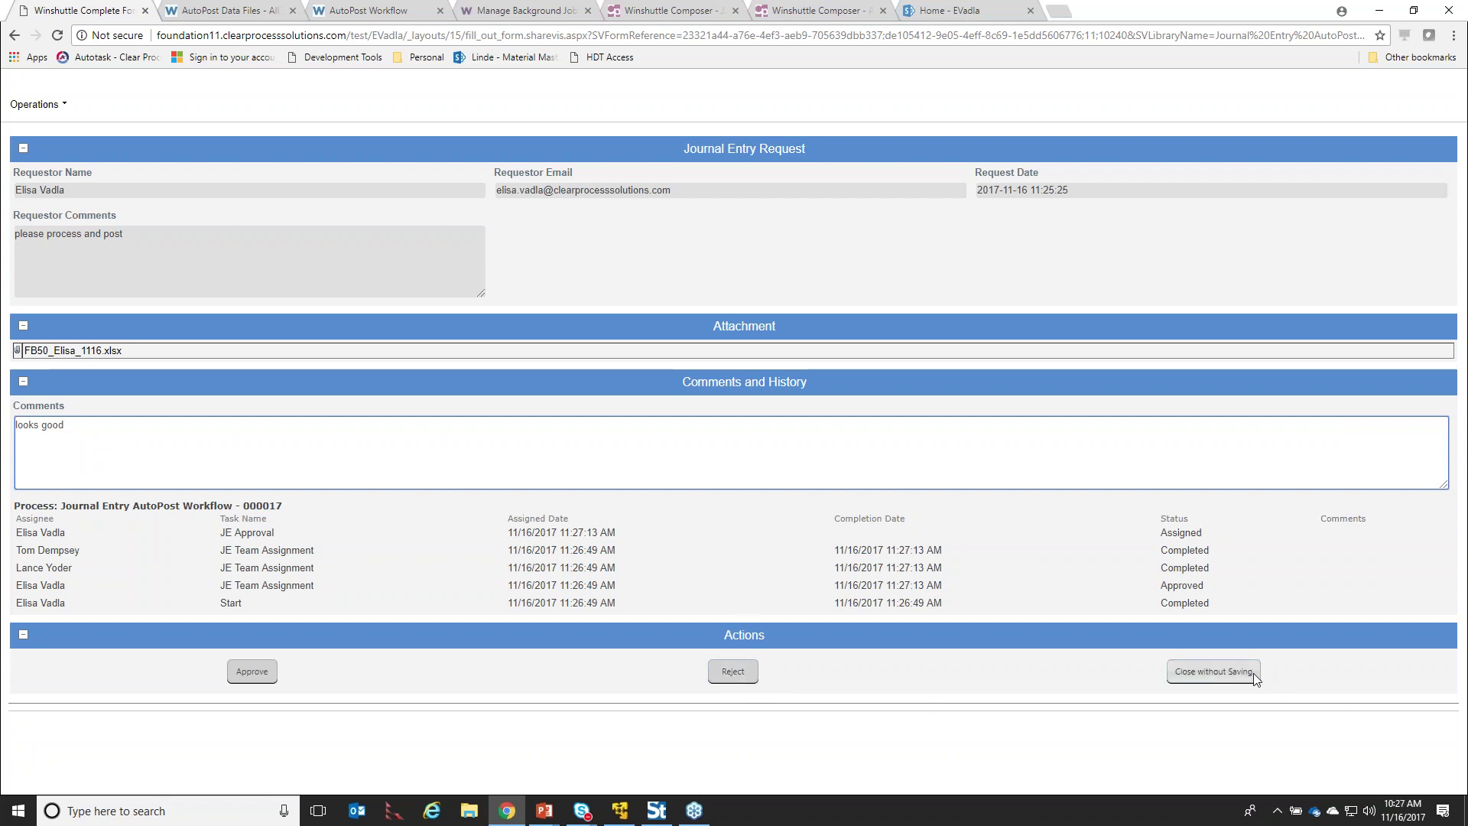
click(253, 674)
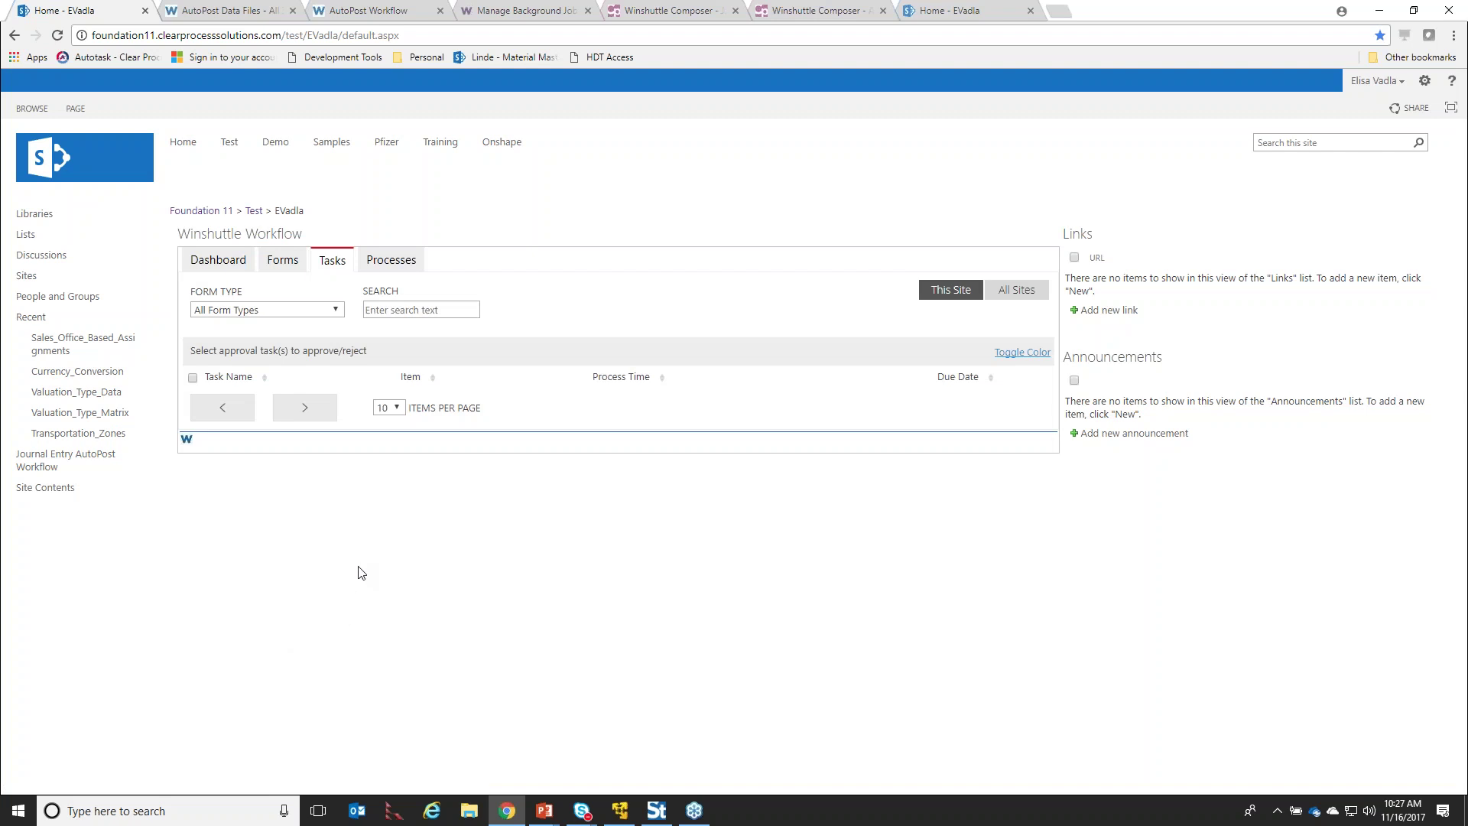
Check the running workflow processes and refresh the background jobs list for the last week
click(377, 266)
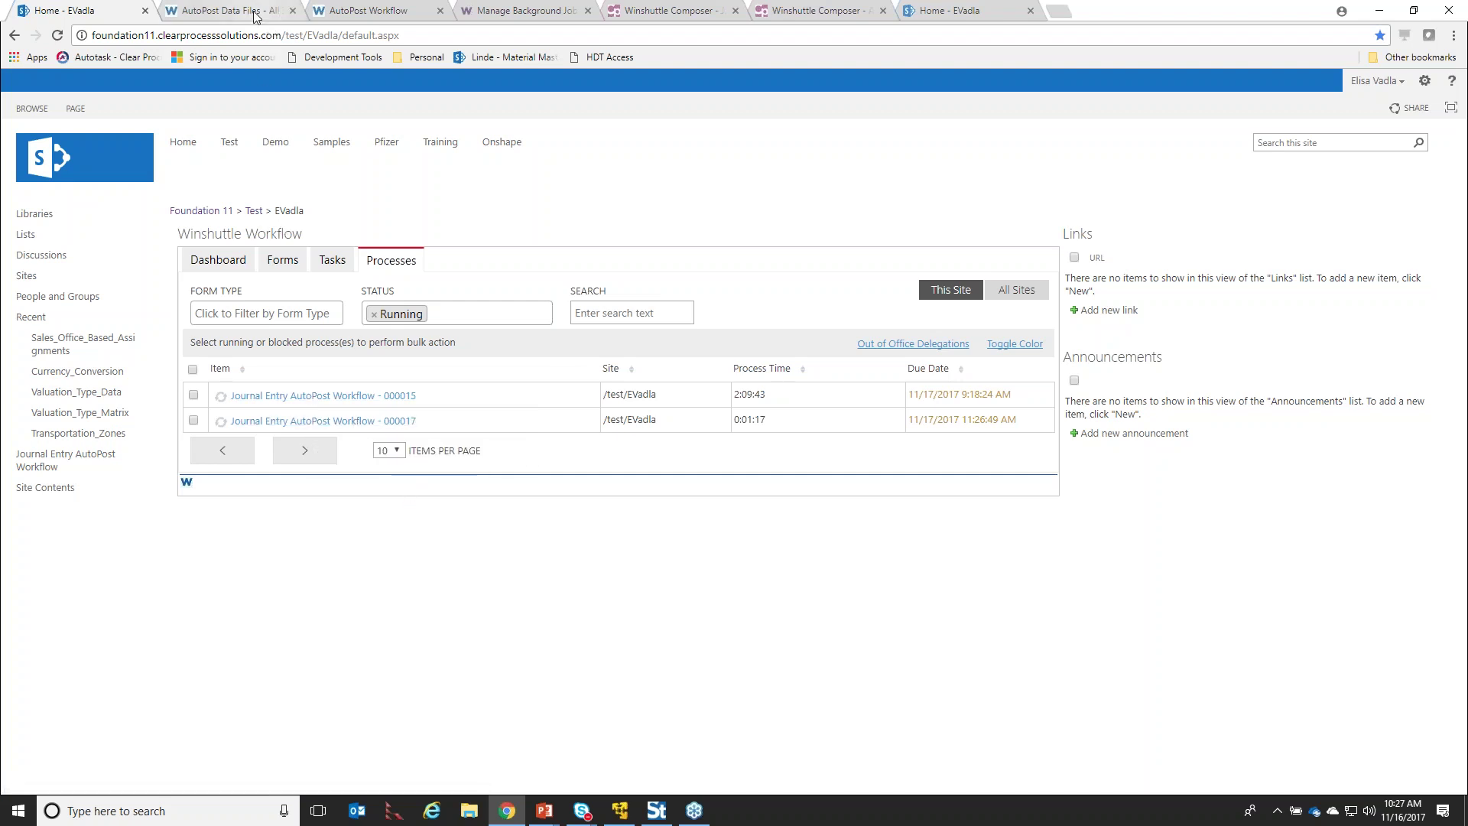
click(520, 11)
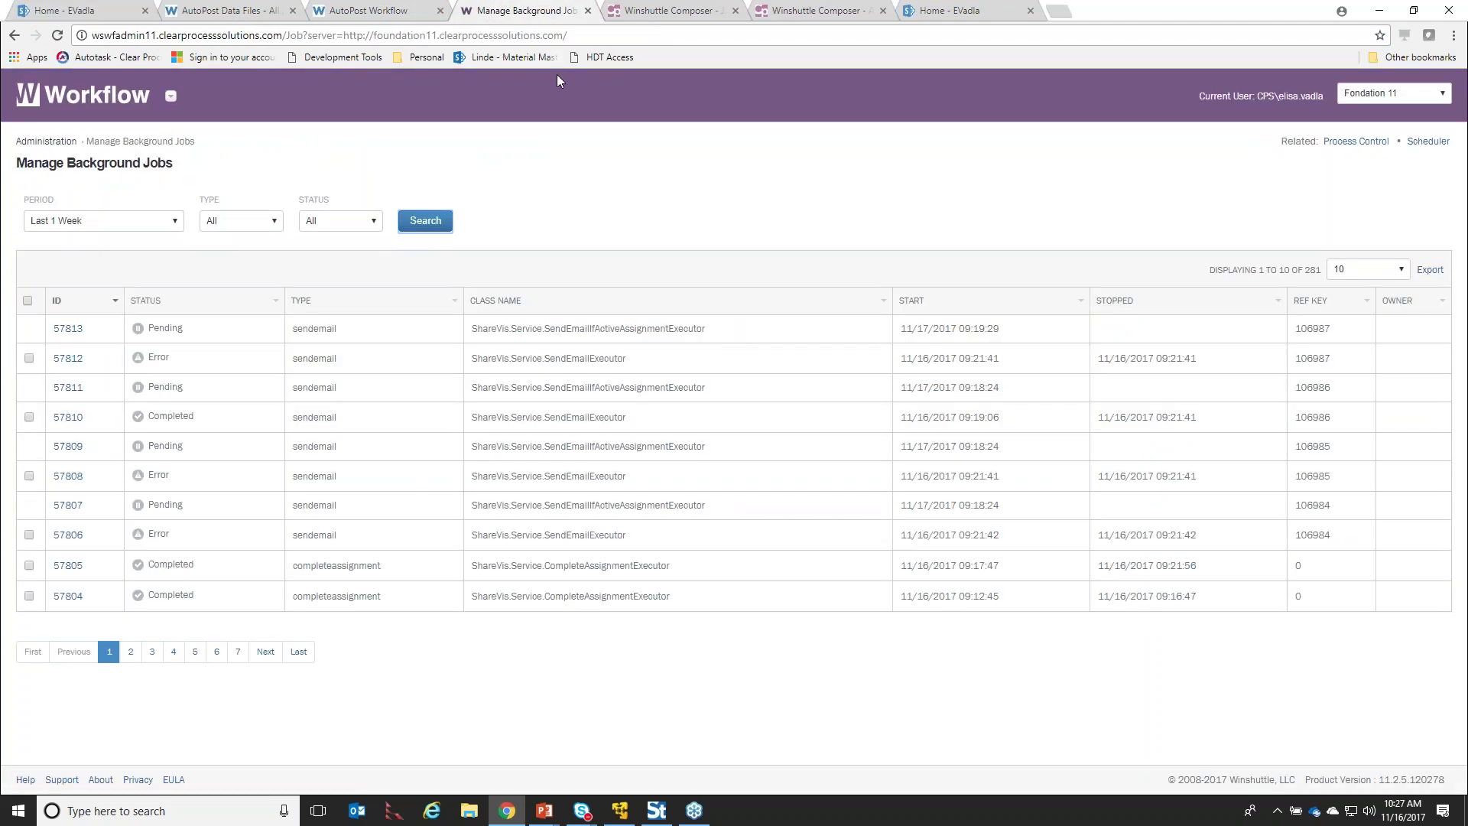
click(430, 226)
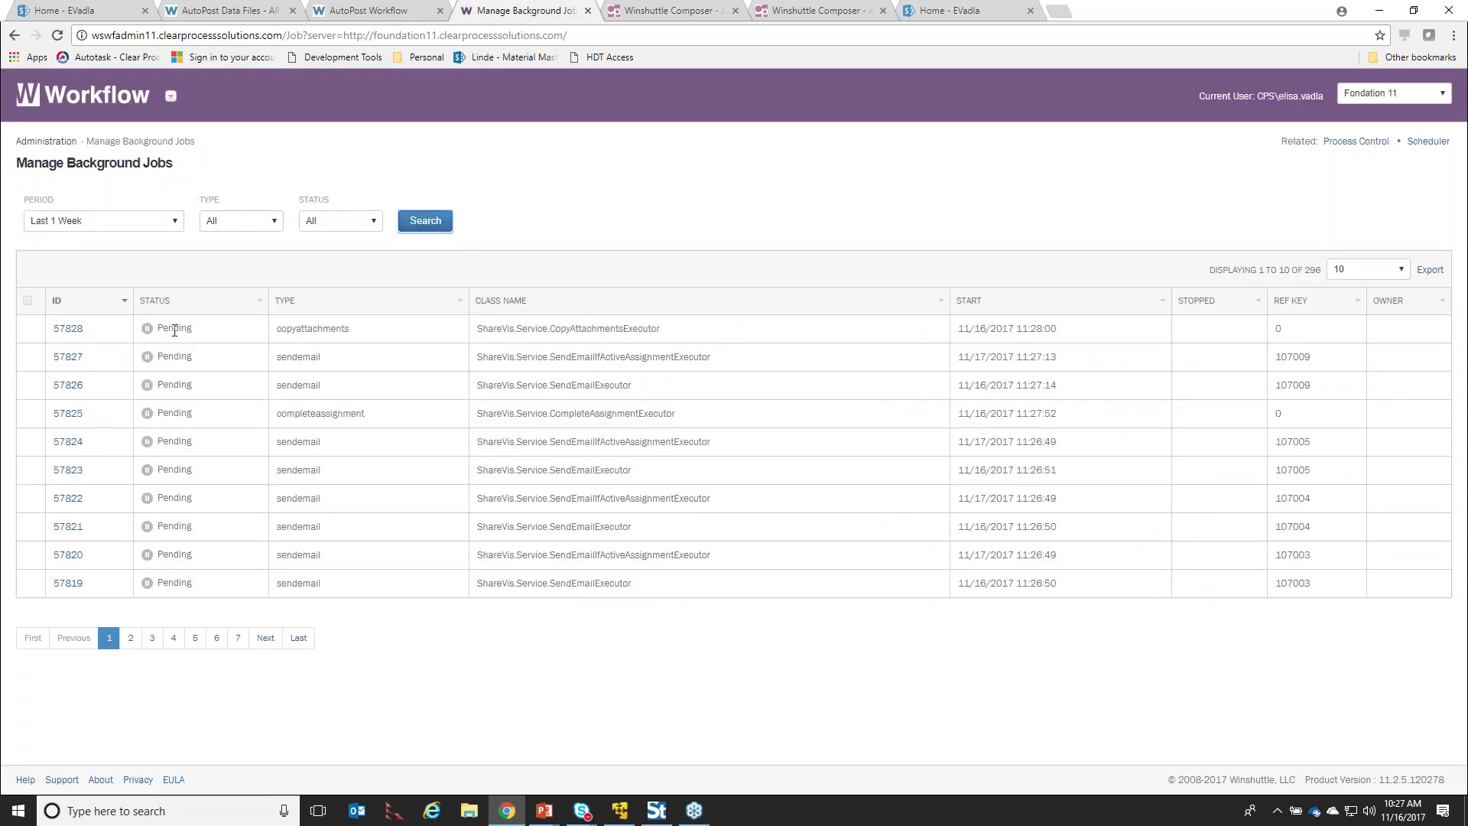
Examine the plug-in parameters of the Copy attachment to AutoPost node in Composer and close them without changes
click(647, 18)
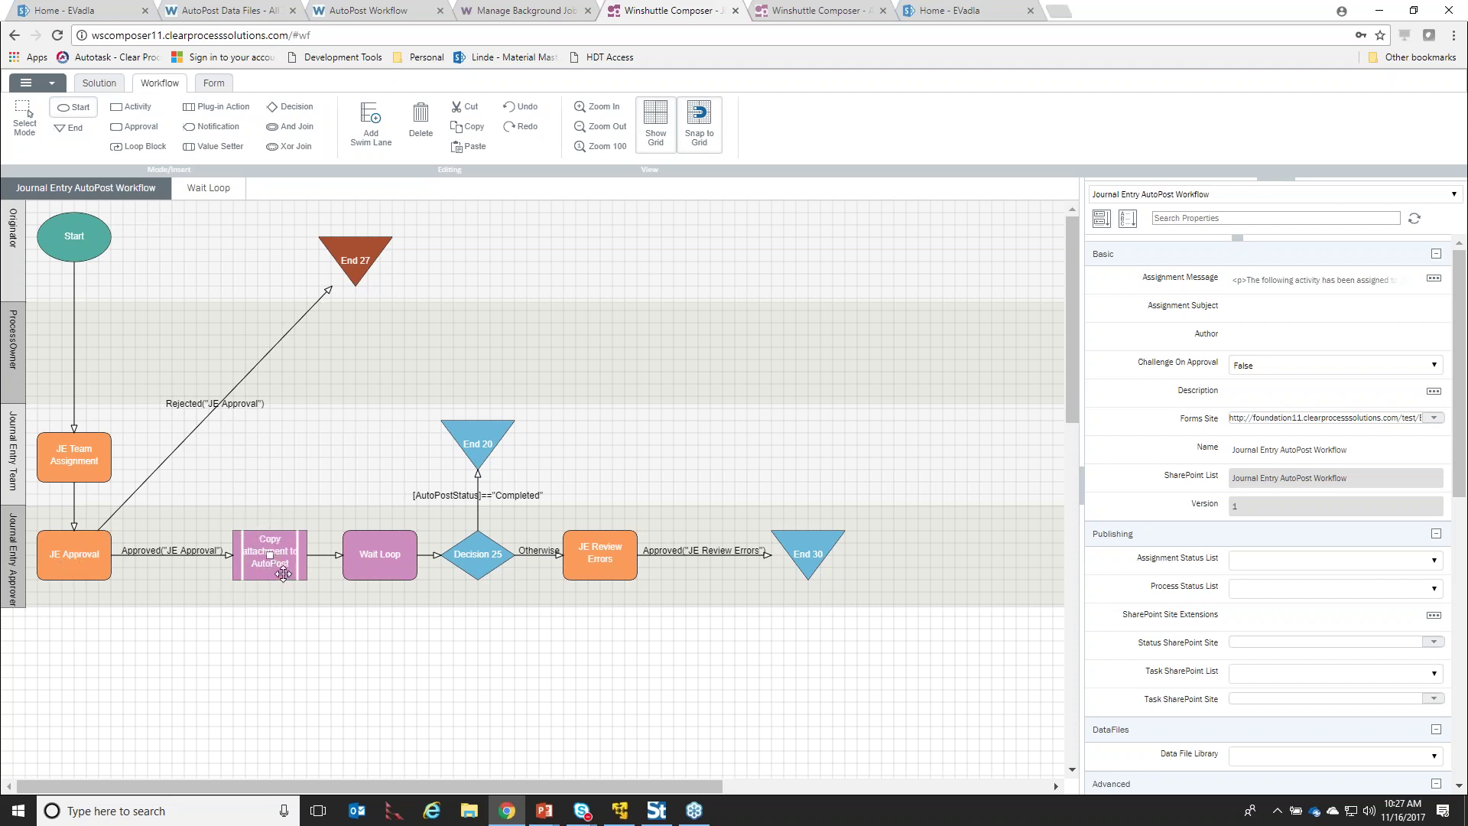
click(287, 567)
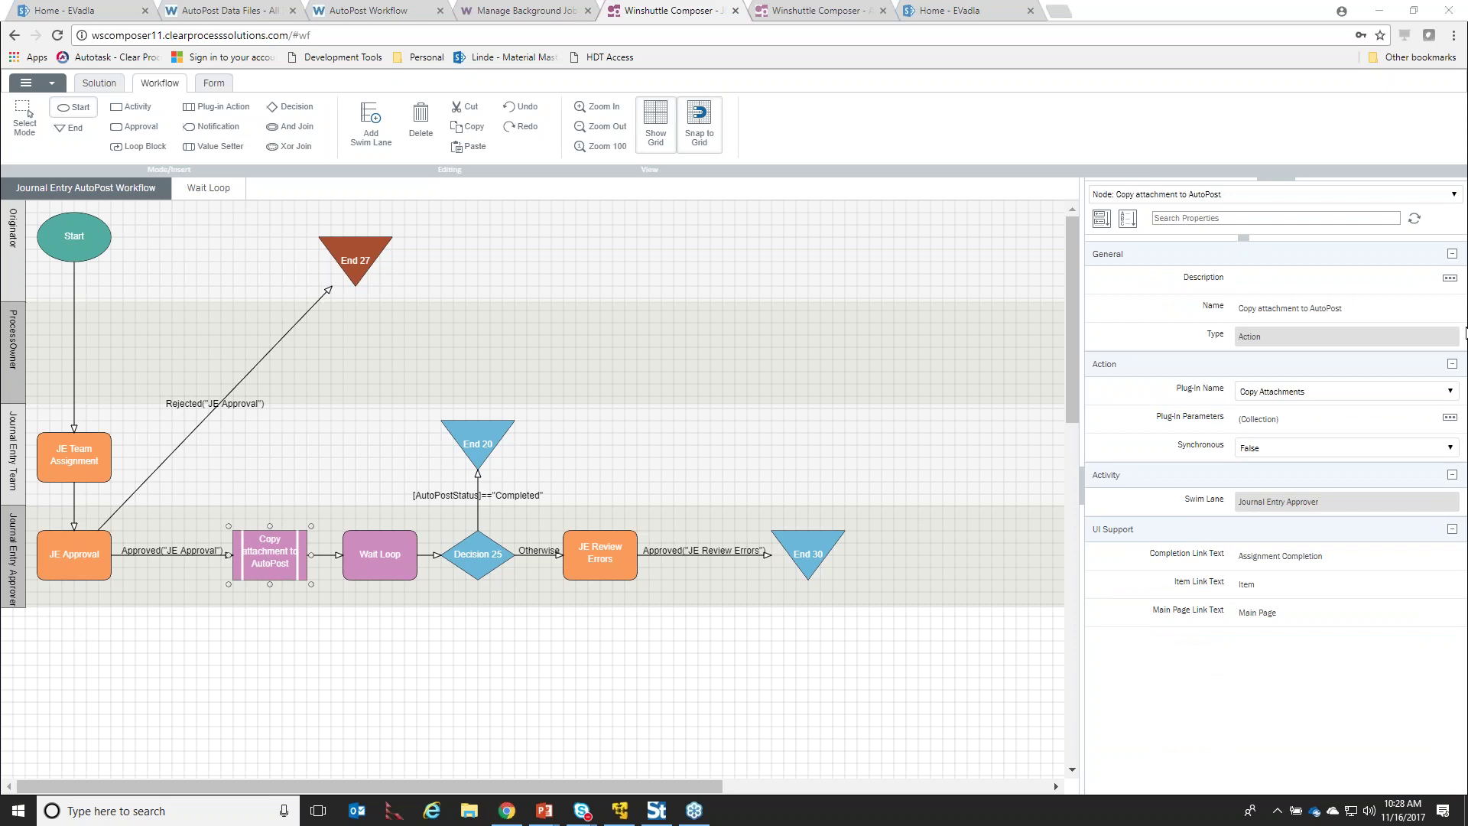
click(1449, 417)
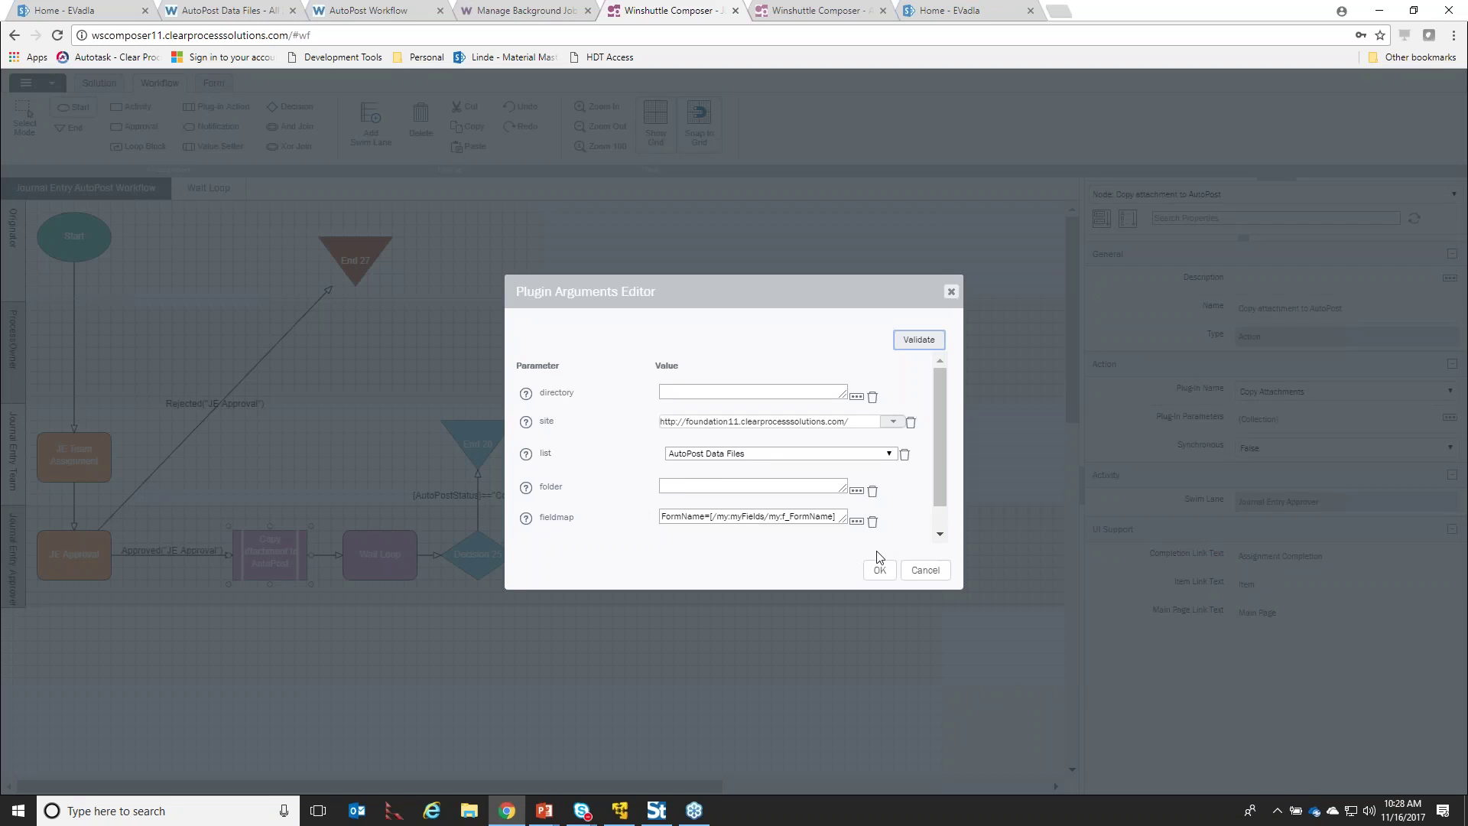
click(925, 571)
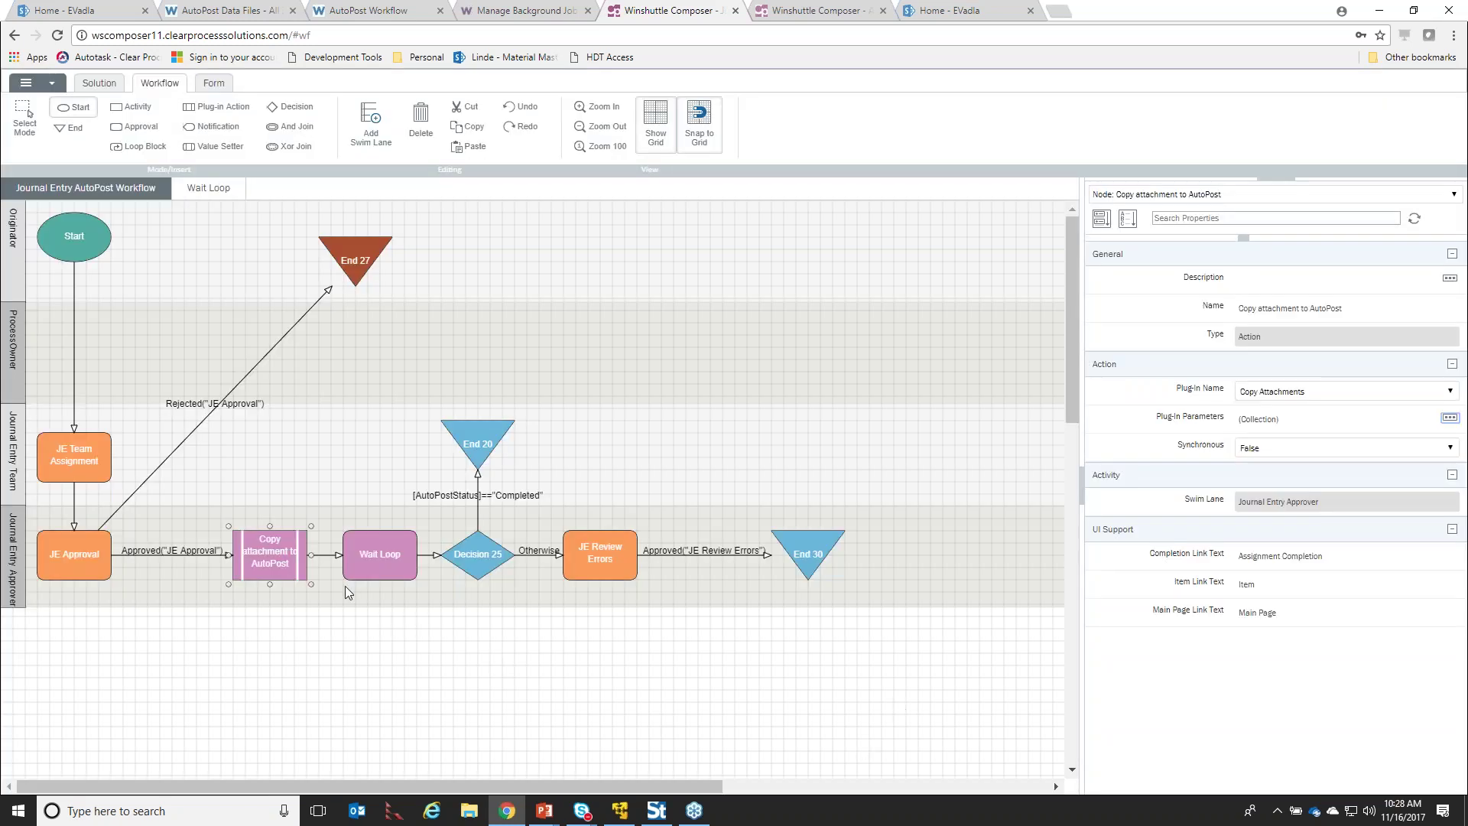
Recheck the background jobs and look through the AutoPost Data Files library for the copied workbook and its posting status
click(553, 13)
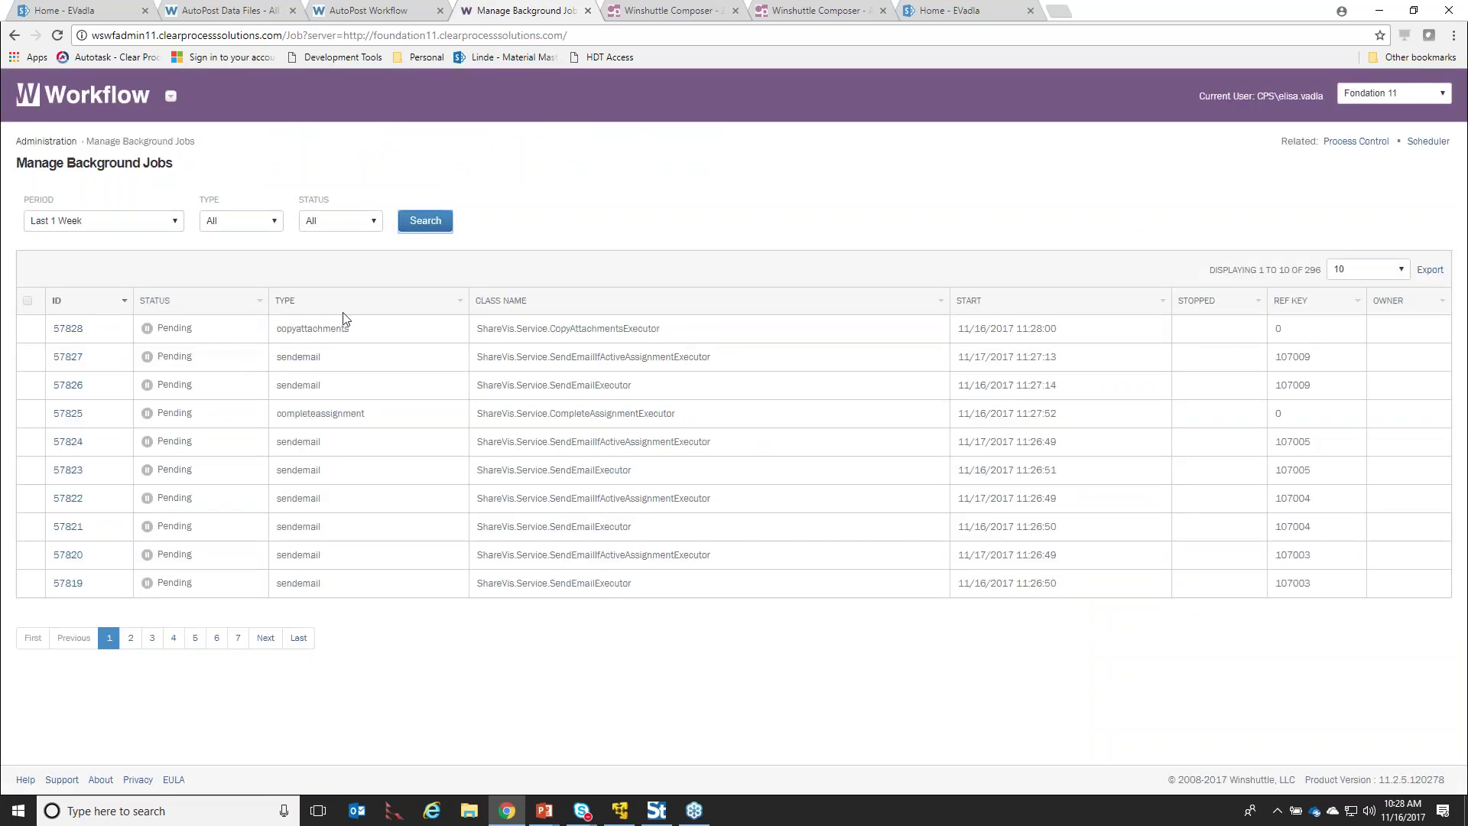
click(224, 9)
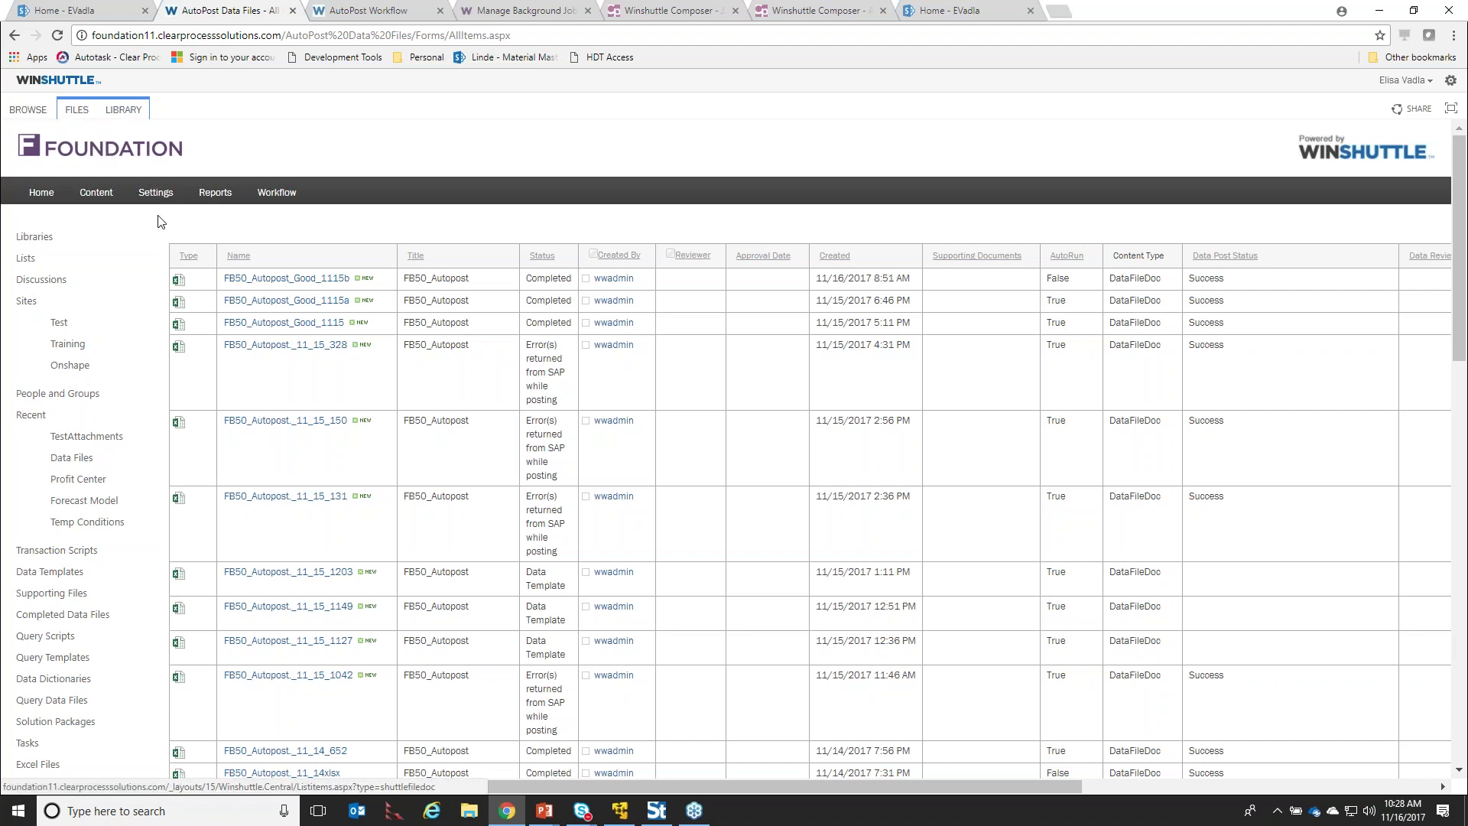
scroll(131, 504, down, 7)
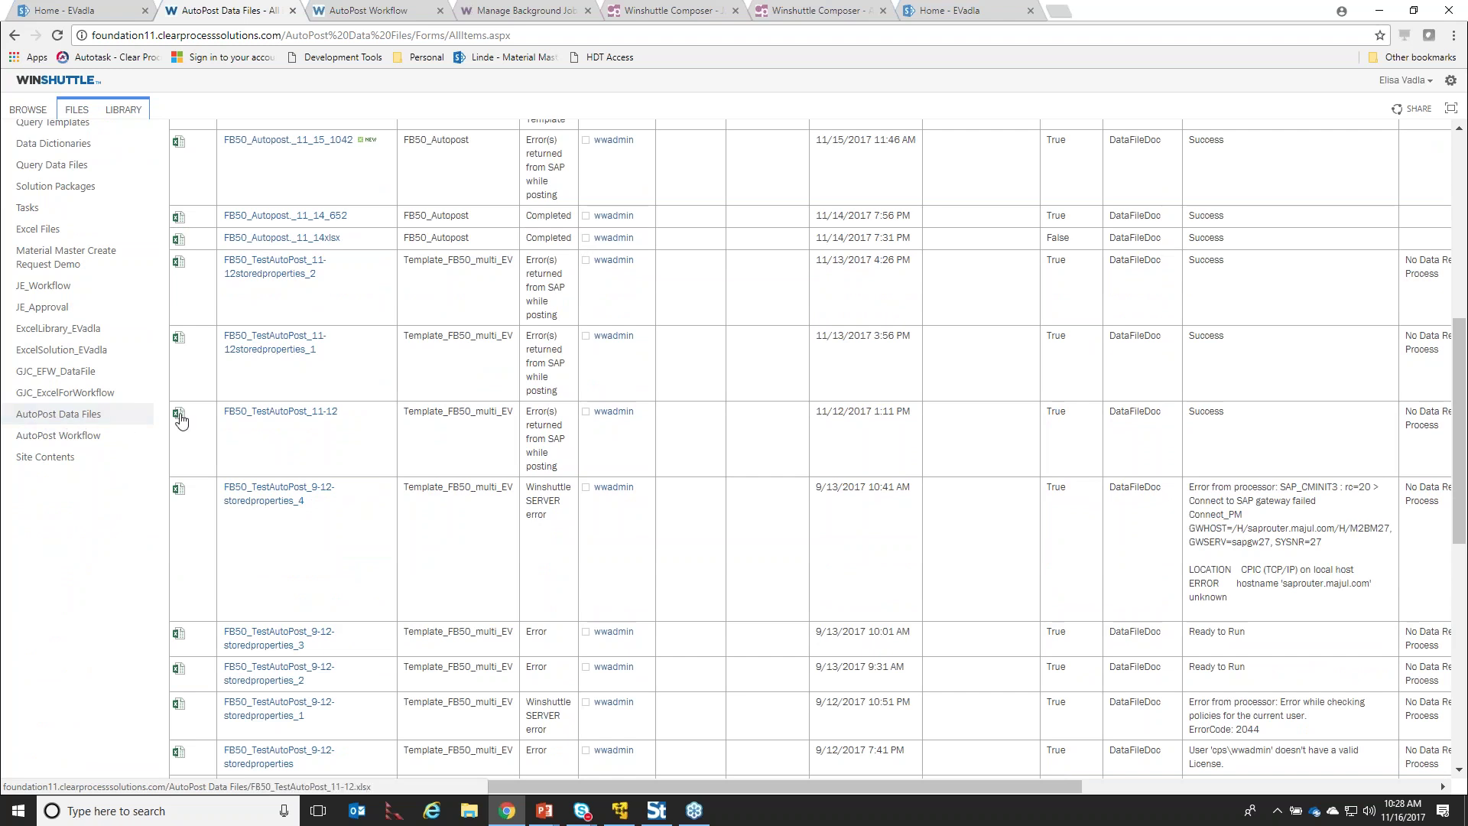
scroll(187, 413, up, 6)
scroll(192, 407, up, 1)
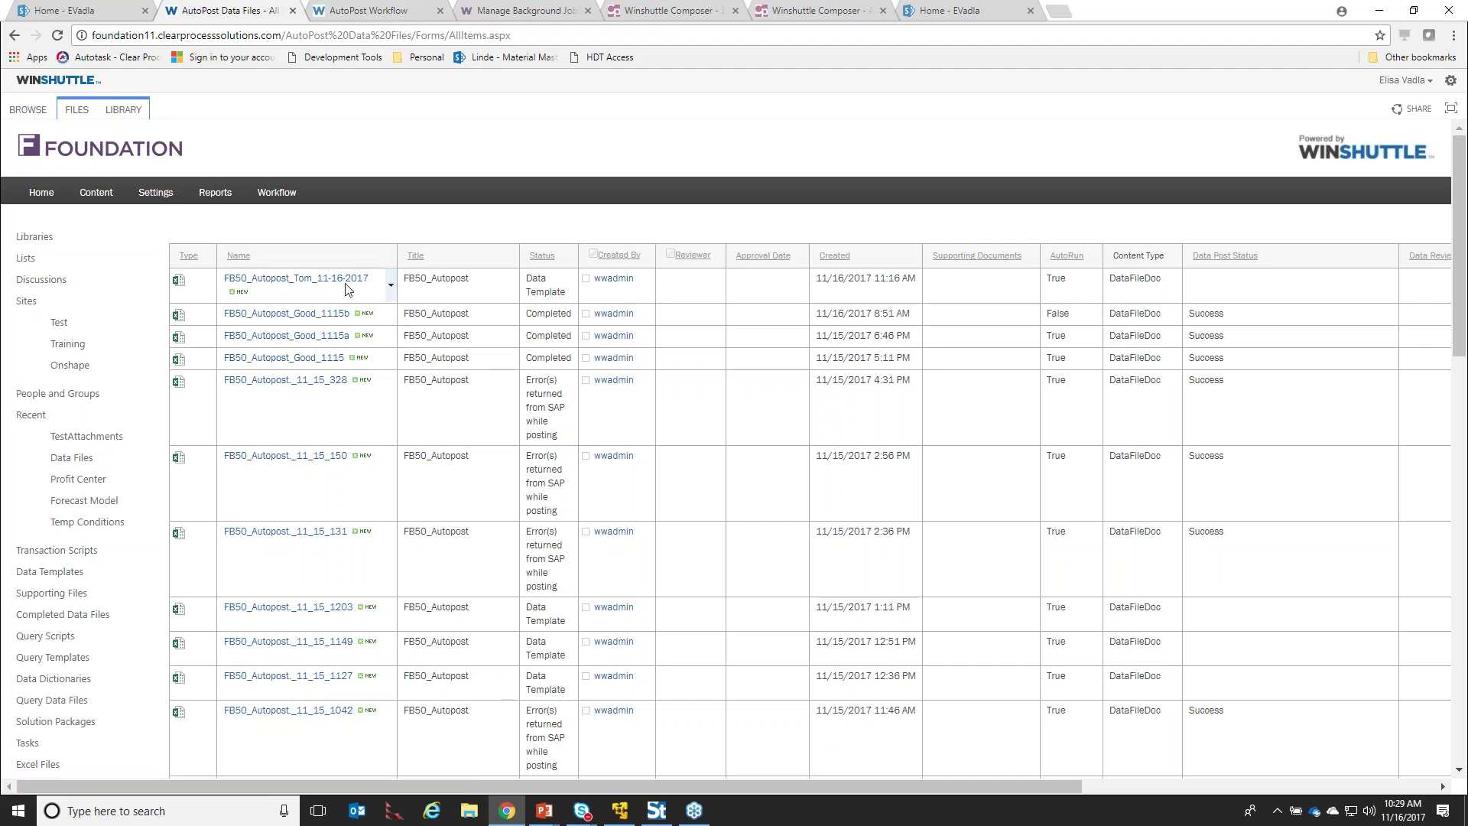
Refresh the AutoPost Workflow list and compare its statuses and form names with the running Journal Entry AutoPost Workflow processes
click(355, 11)
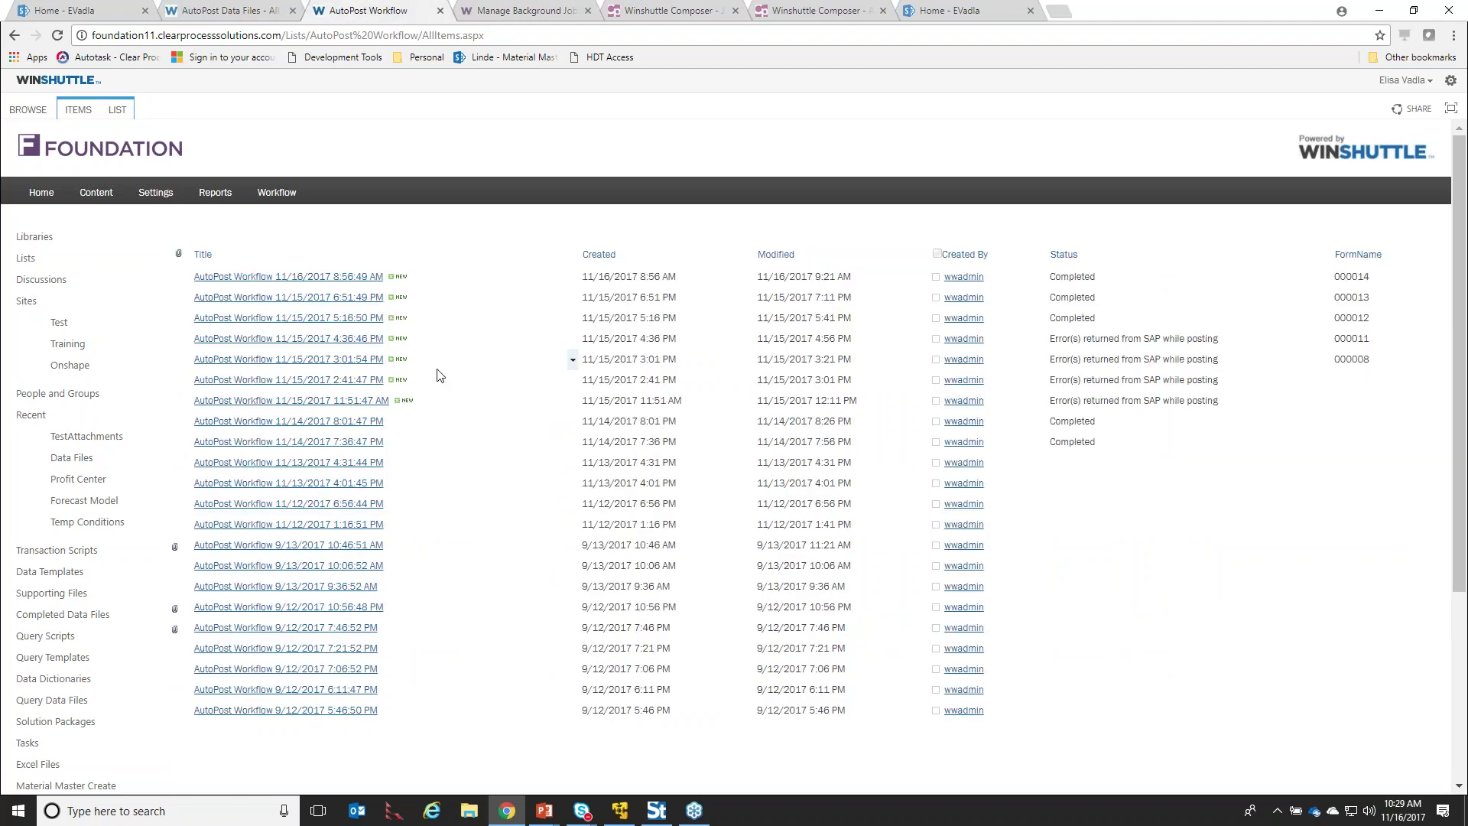
click(57, 36)
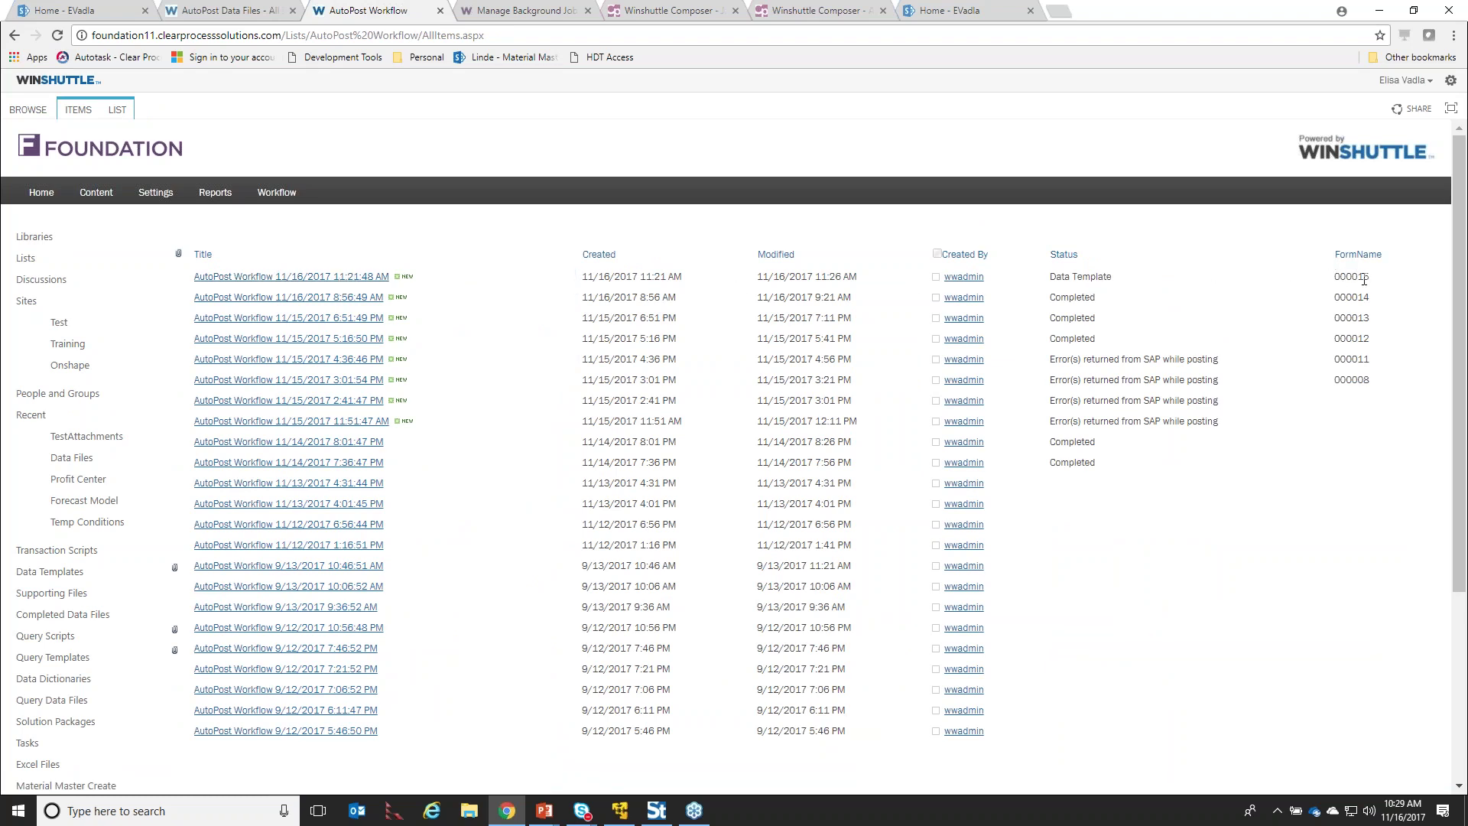
click(89, 11)
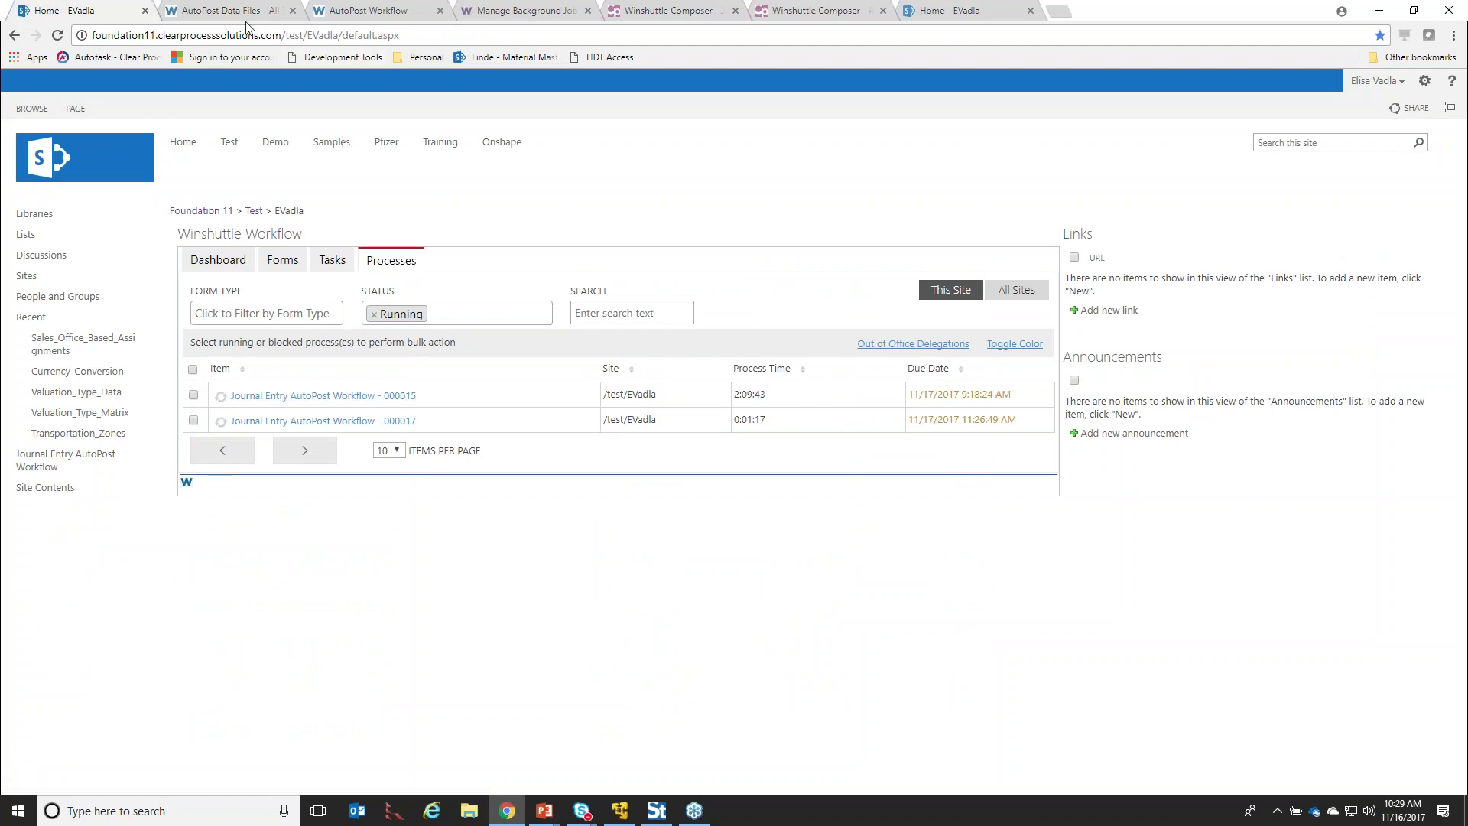
click(361, 13)
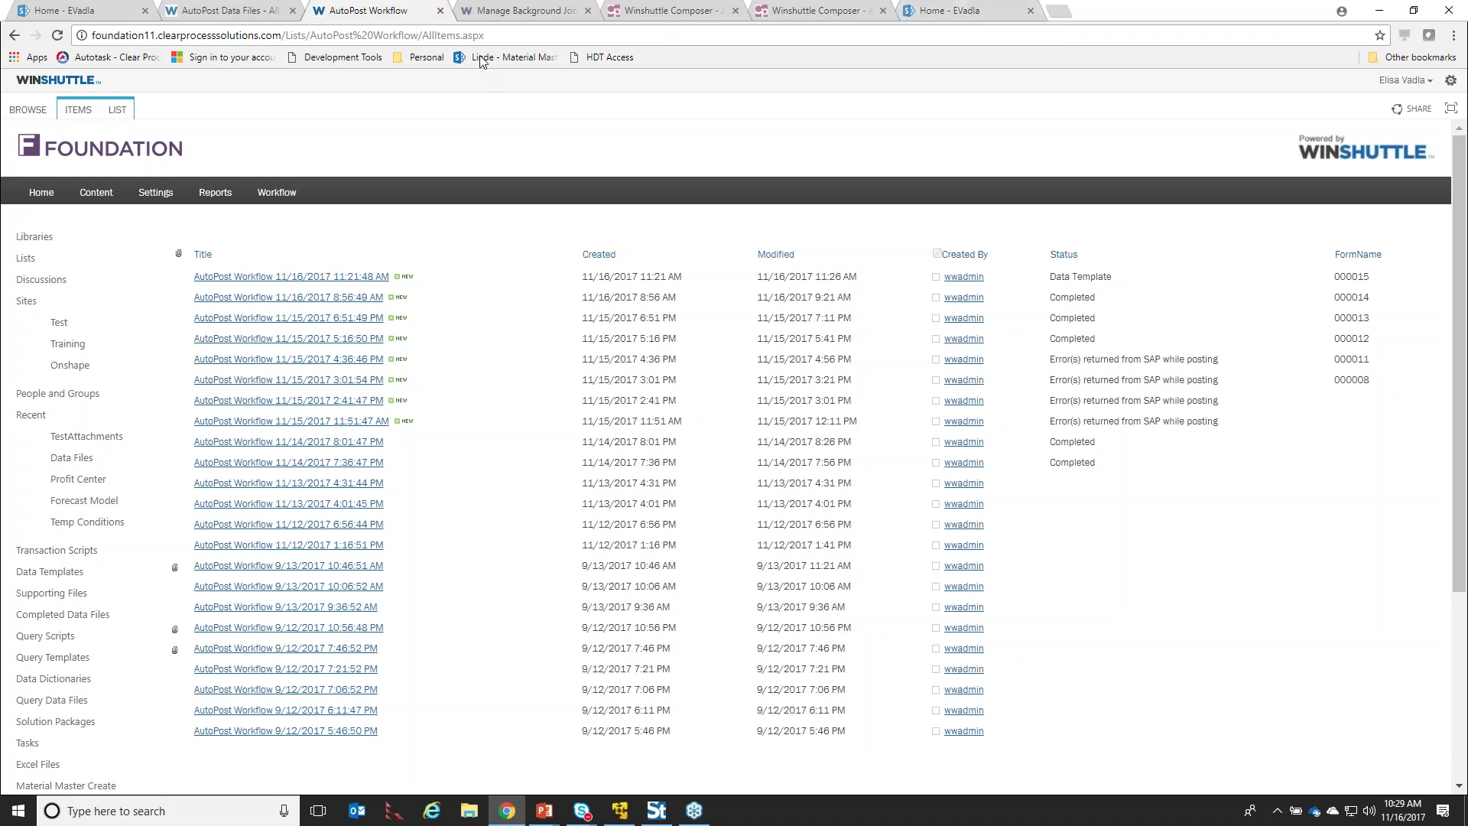
Go to the CPS Foundation 11 home site and open Manage Scheduled Jobs from its Foundation settings
click(973, 15)
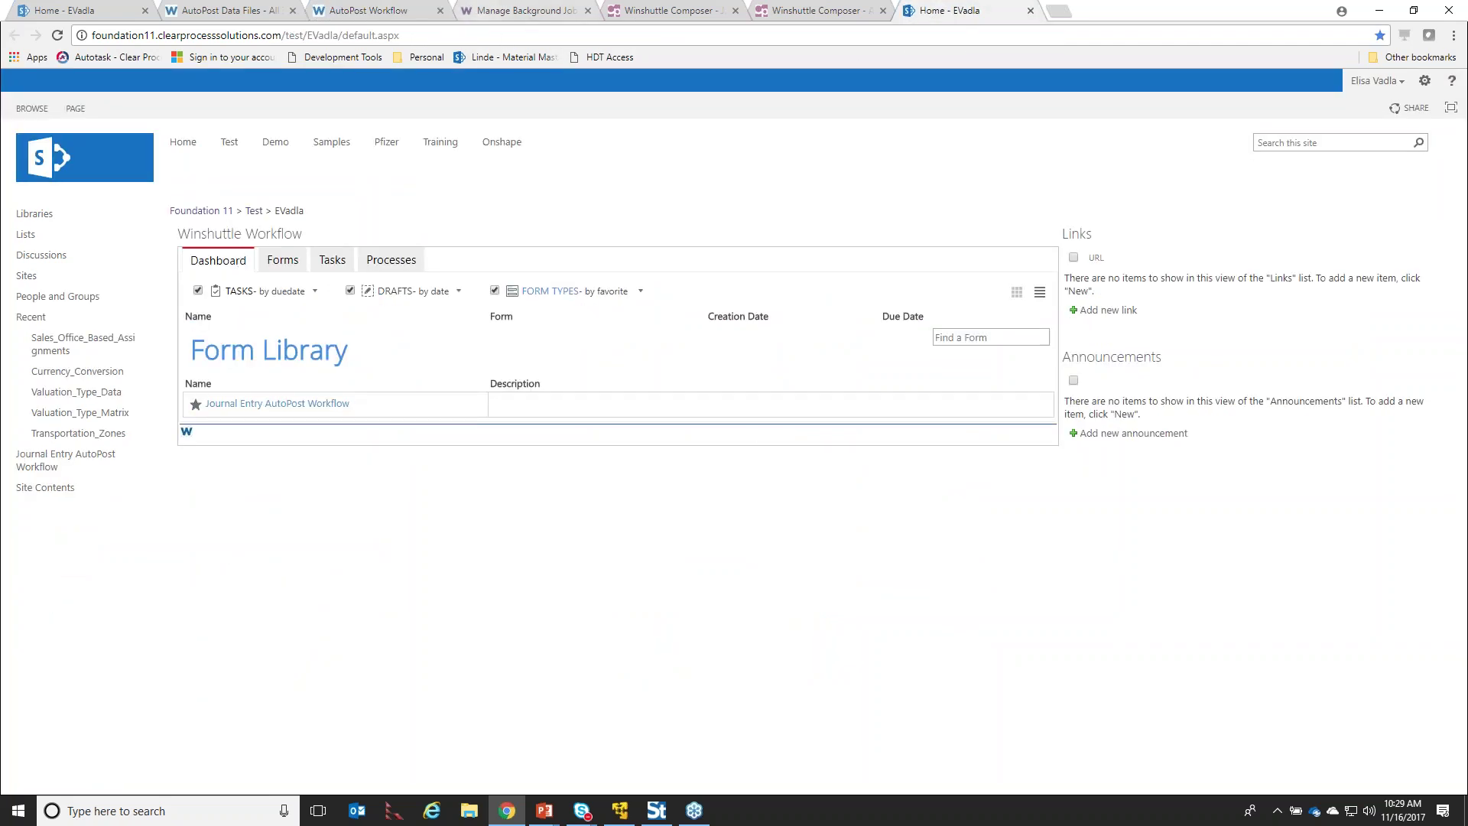
click(1410, 58)
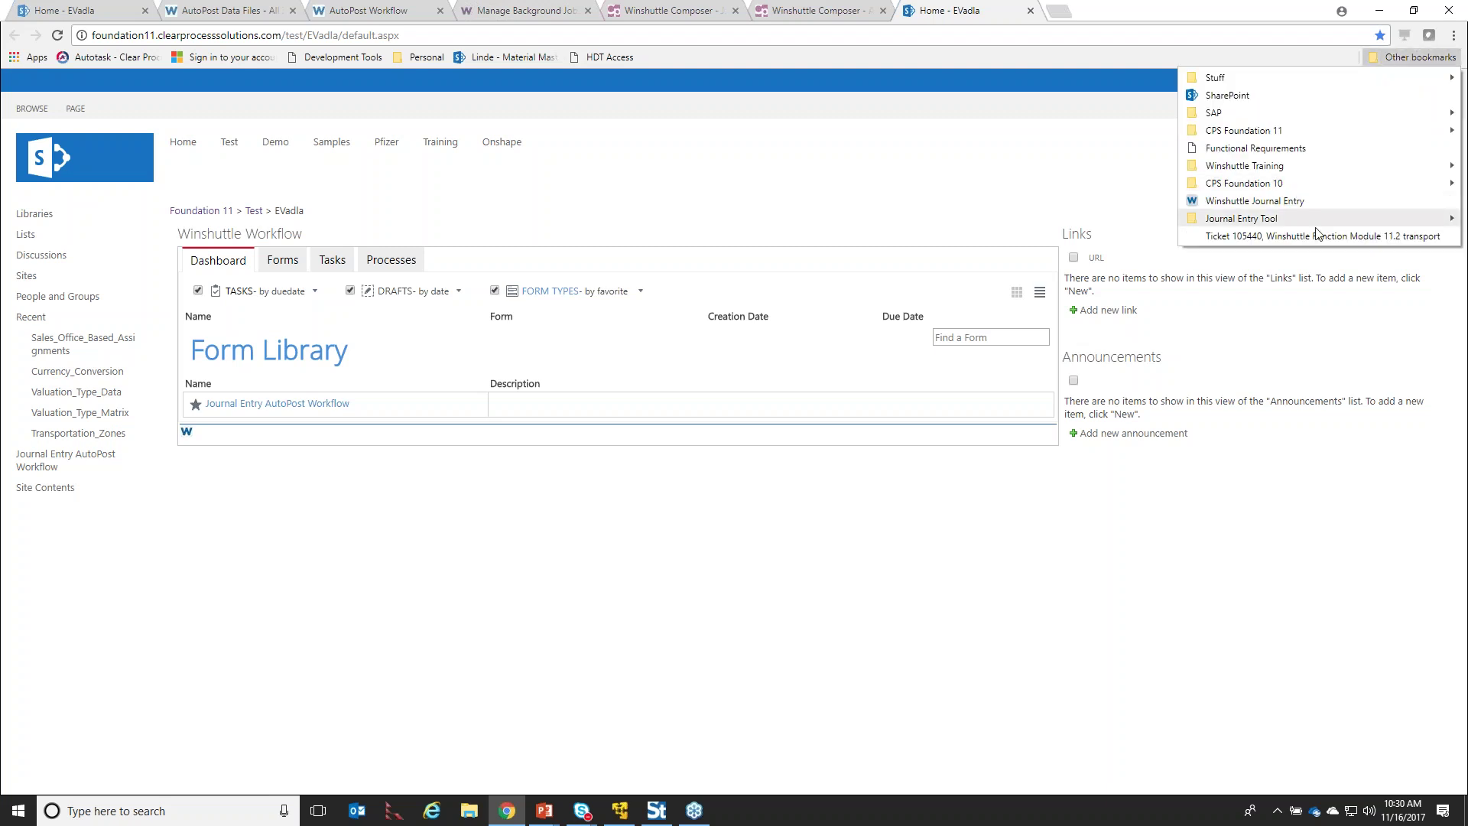
mouse_move(1273, 134)
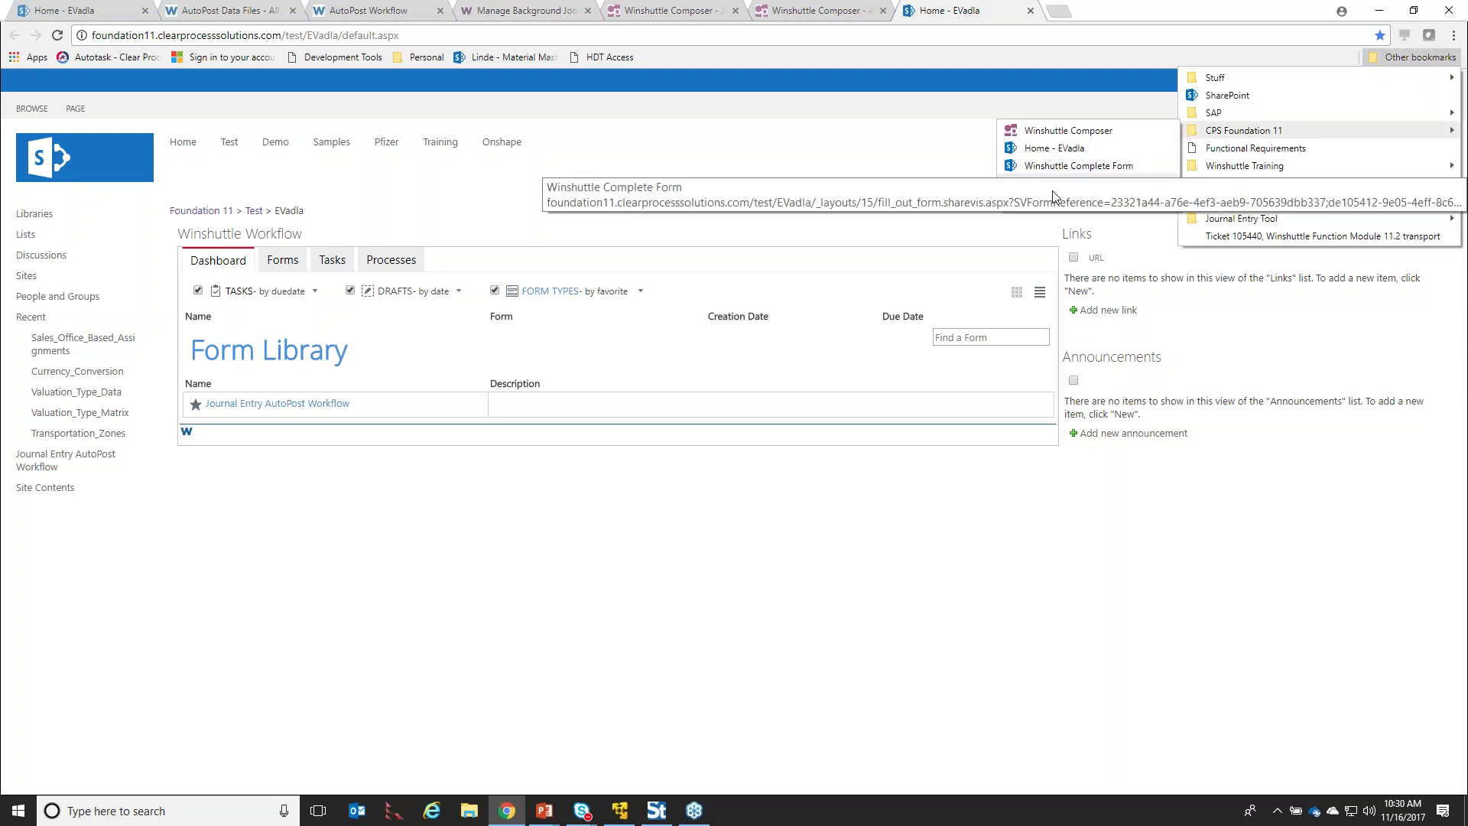
click(1017, 200)
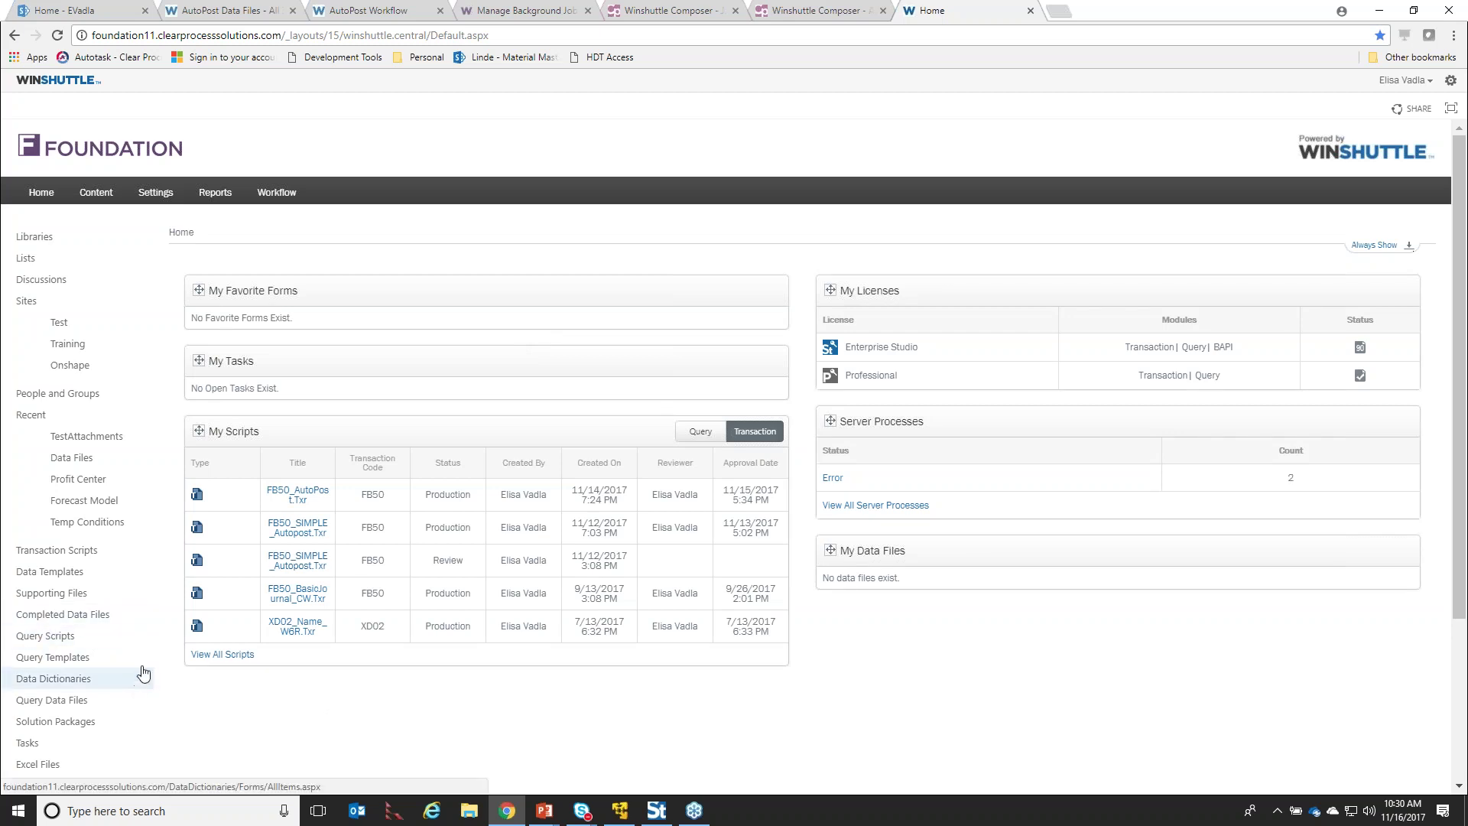
click(156, 192)
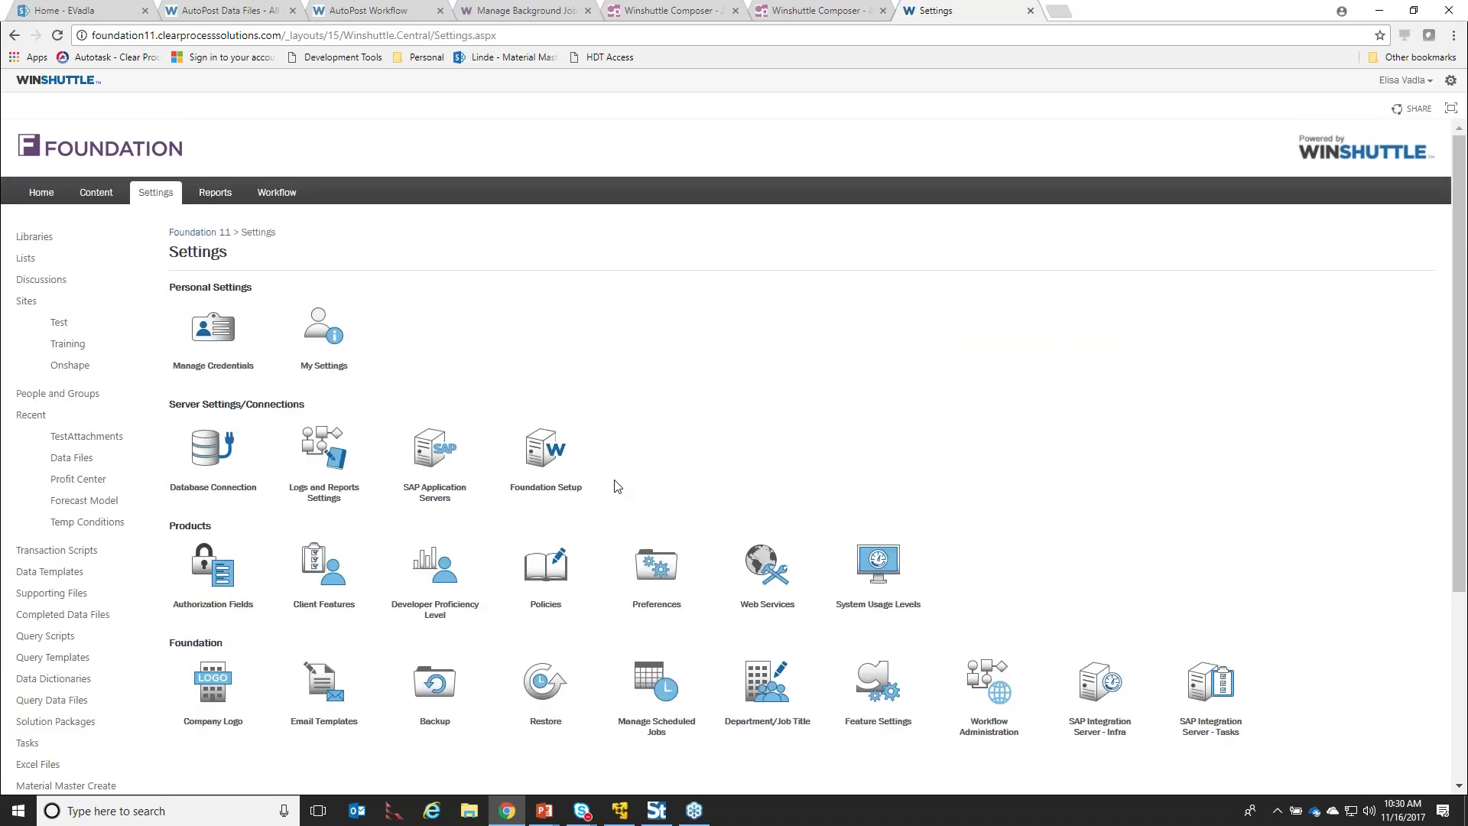
click(649, 689)
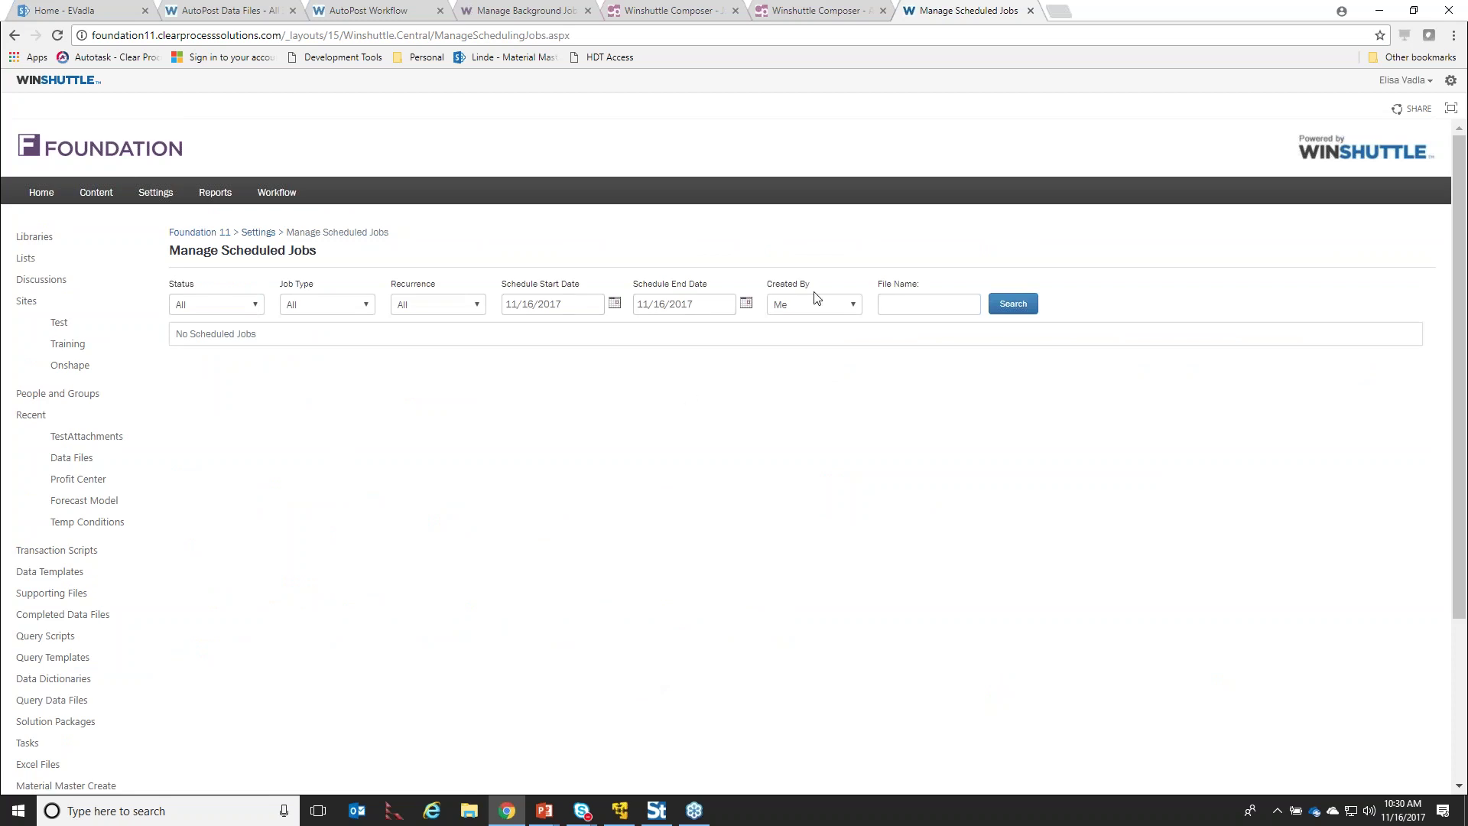
Search the scheduled jobs for 11/16/2017 with Created By set to All
click(853, 308)
click(817, 329)
click(1011, 305)
click(1019, 305)
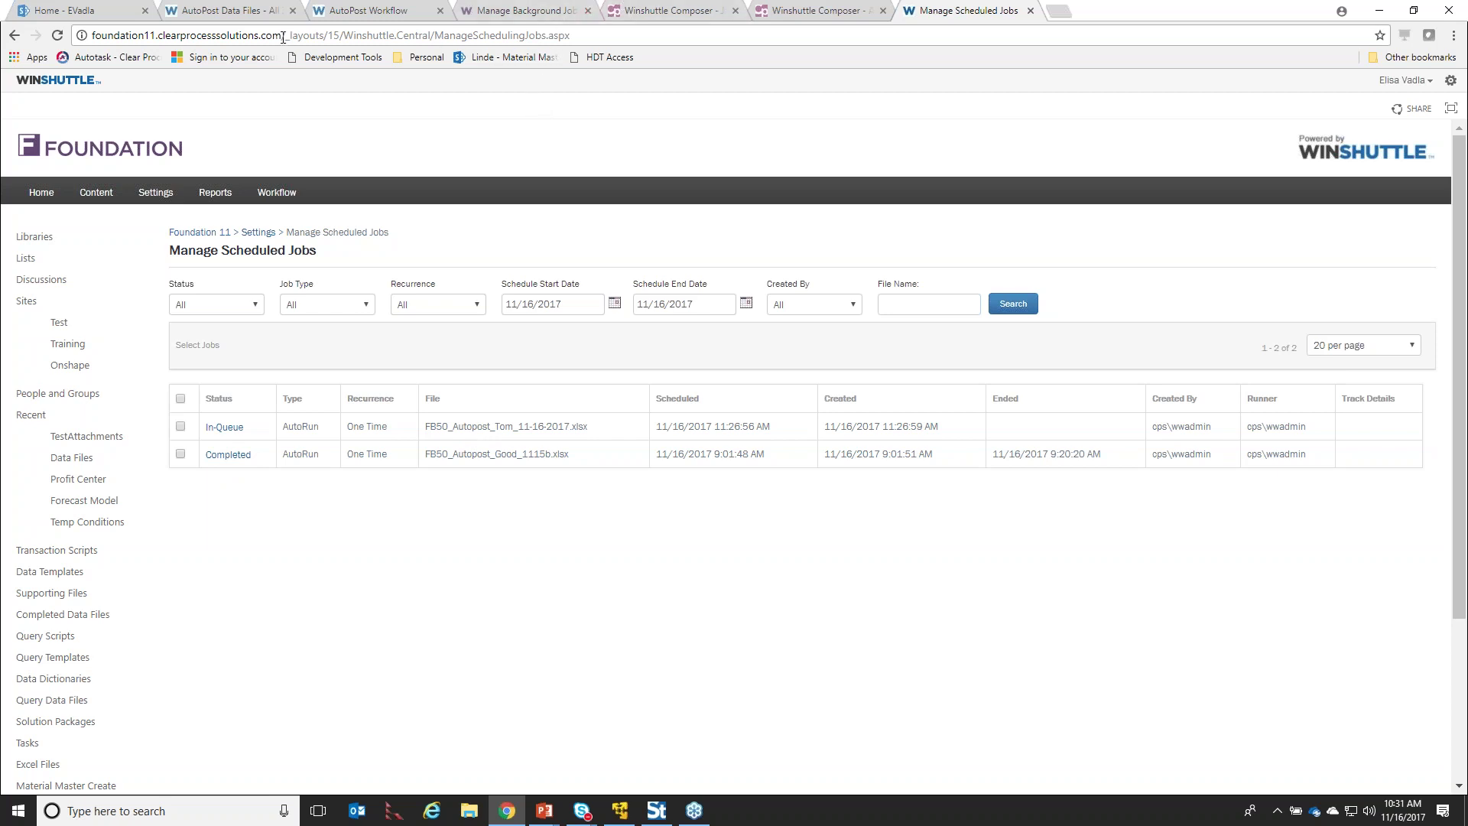
Review the AutoPost Data Files and AutoPost Workflow lists, and inspect the Winshuttle Autopost node's properties in Composer
click(233, 11)
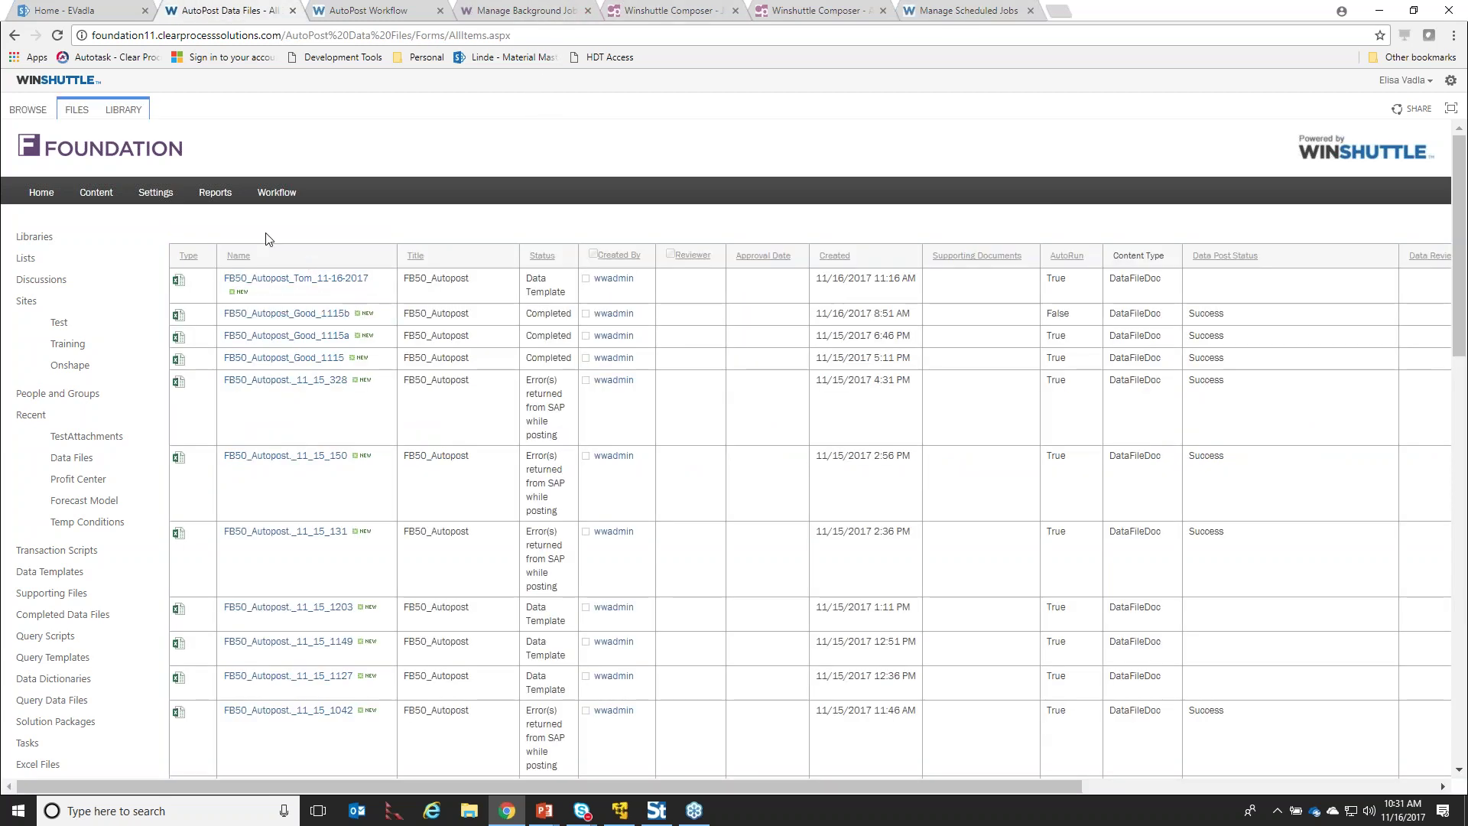
click(340, 10)
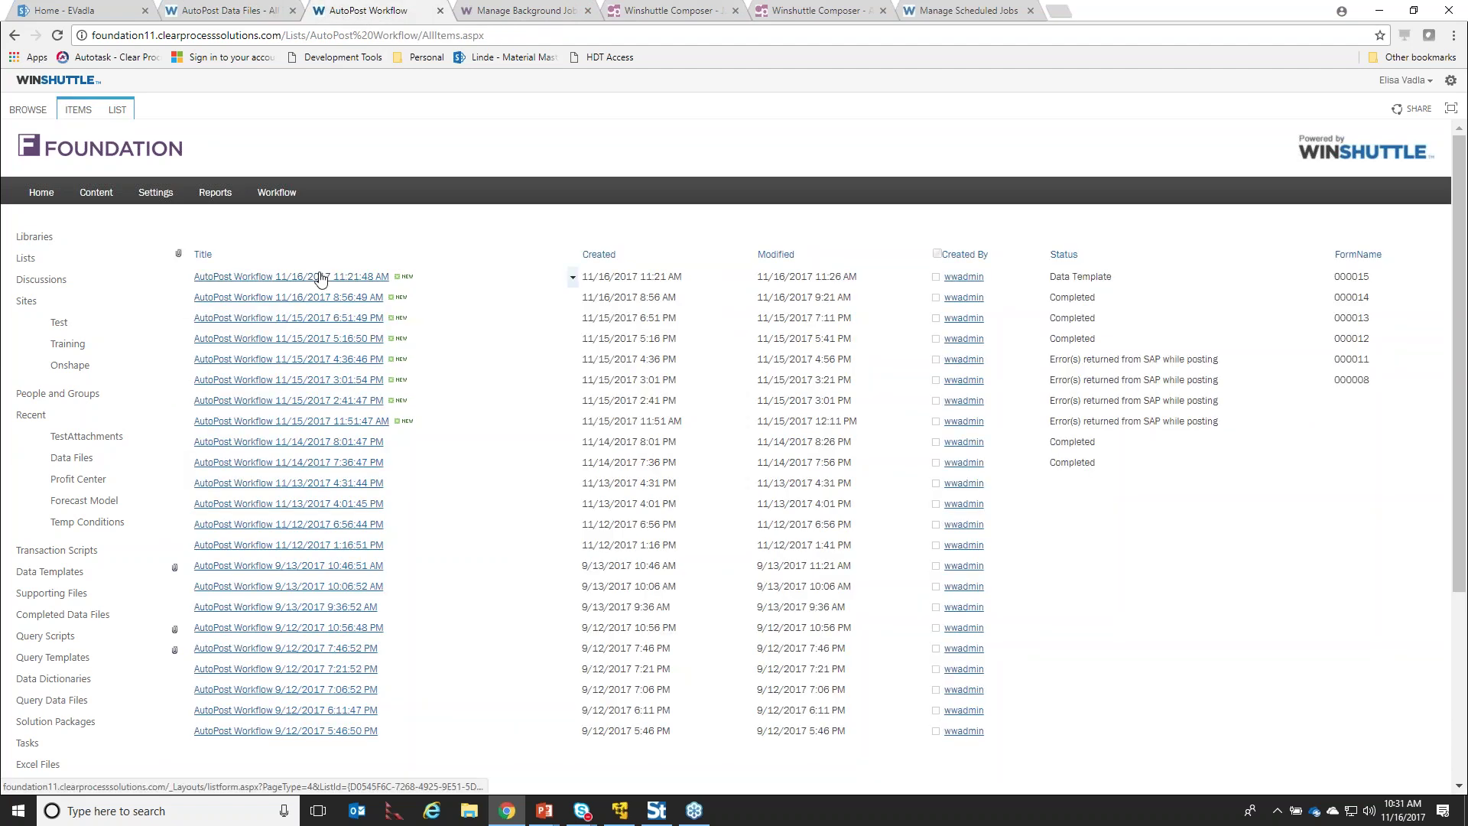
click(830, 15)
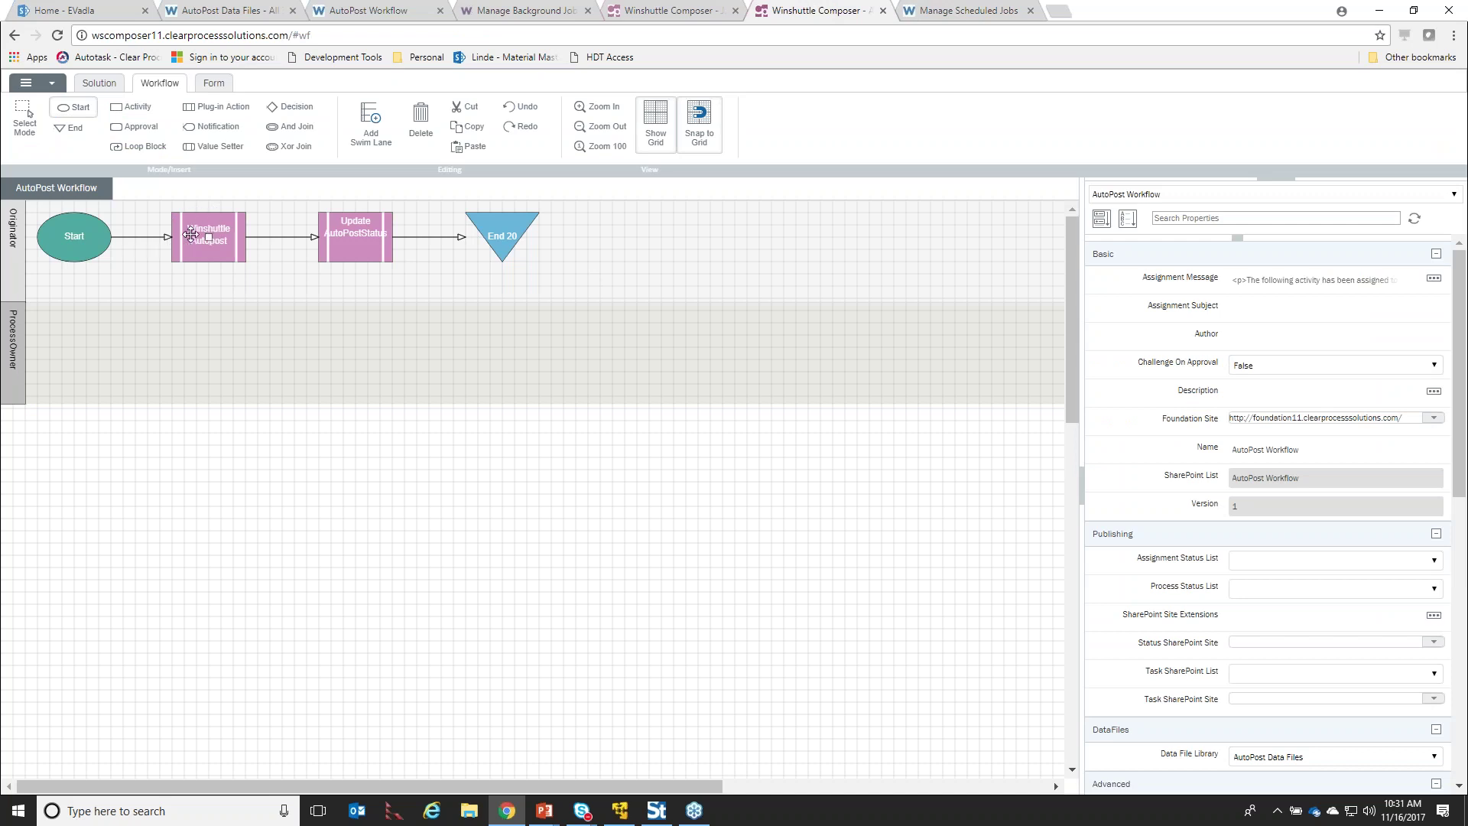
click(218, 252)
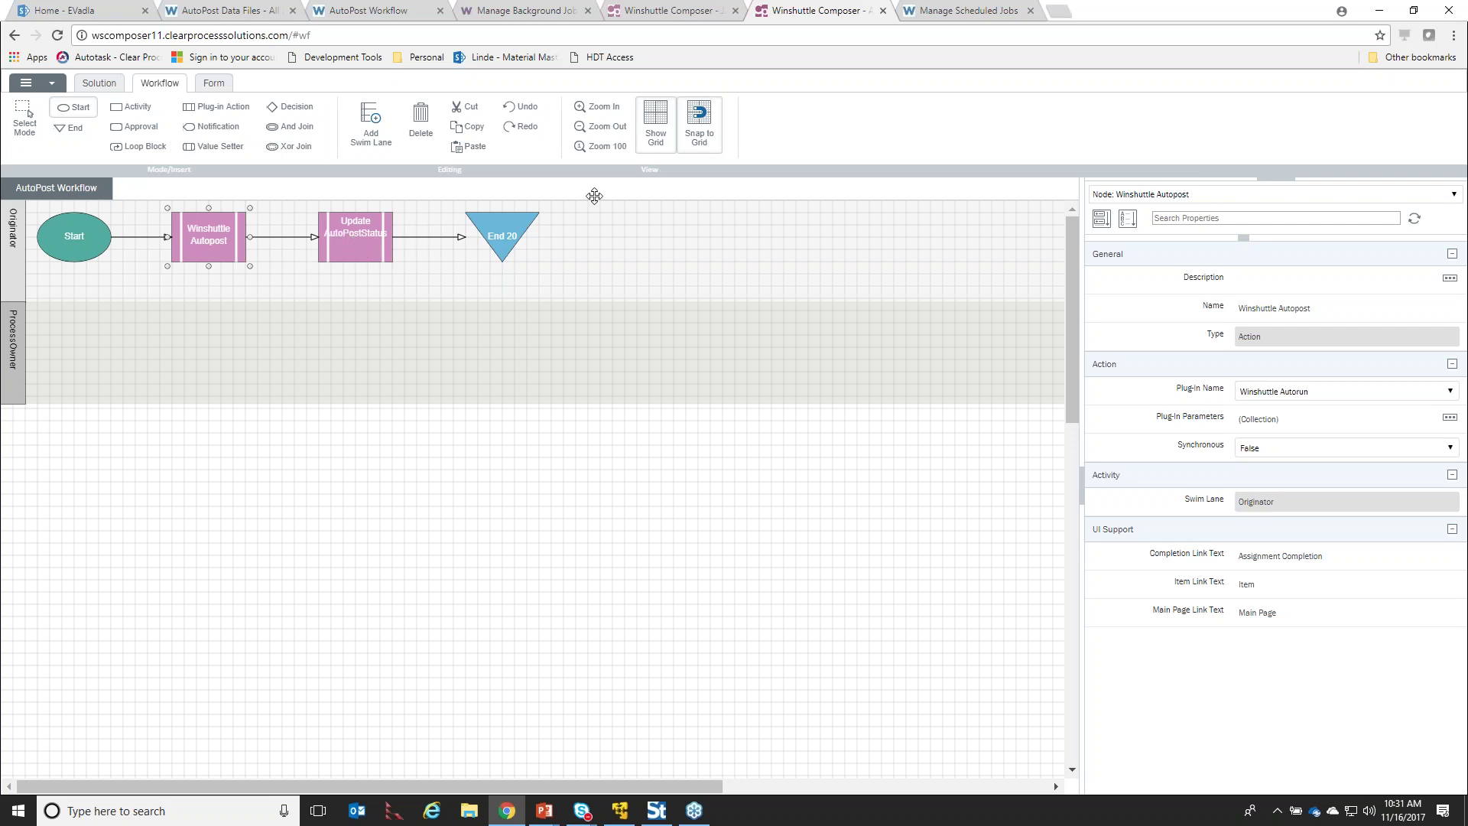
Reload the AutoPost Workflow list and refresh the background jobs for the last week to check their progress
click(391, 12)
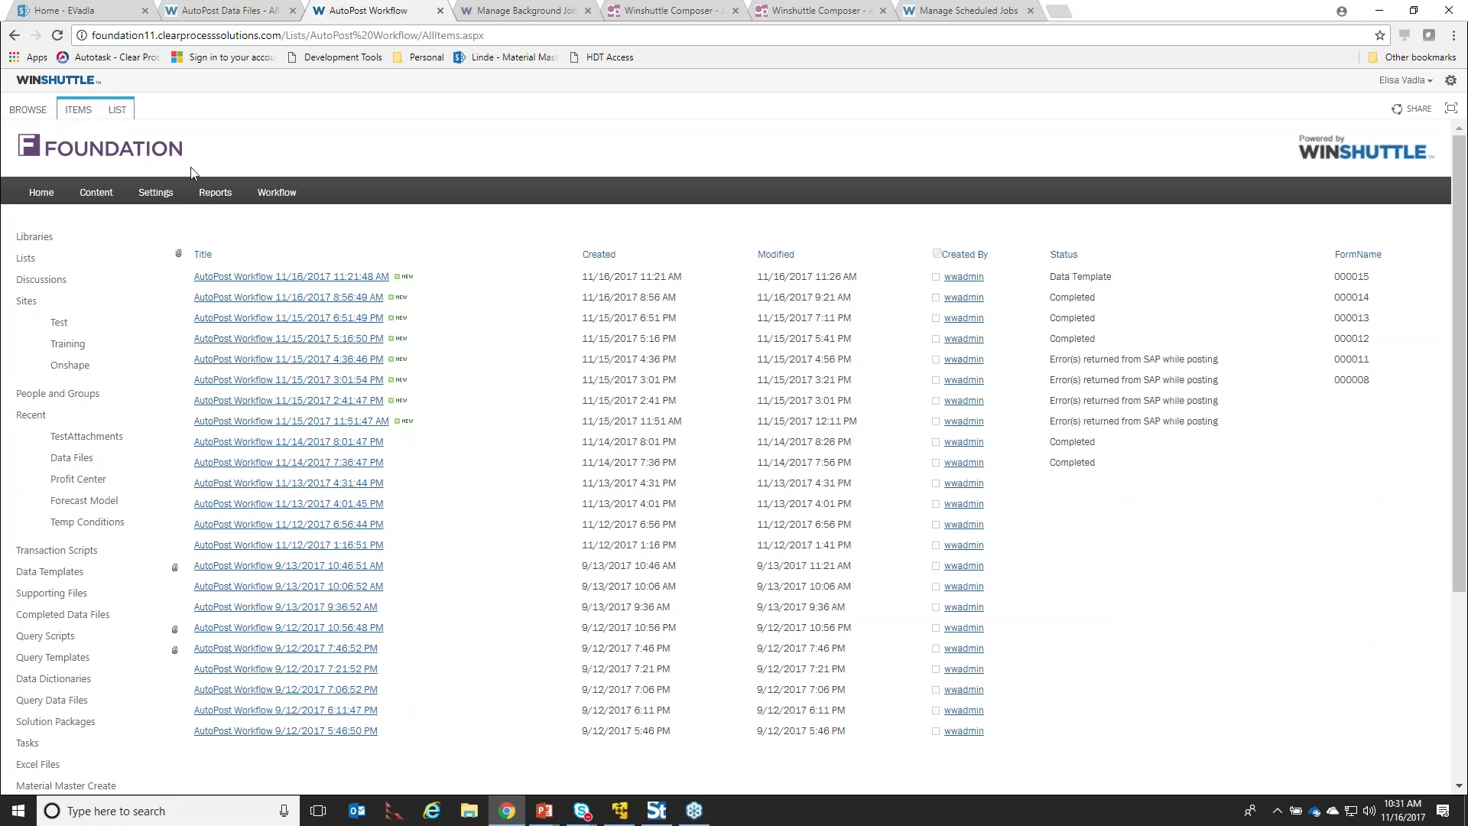
click(57, 35)
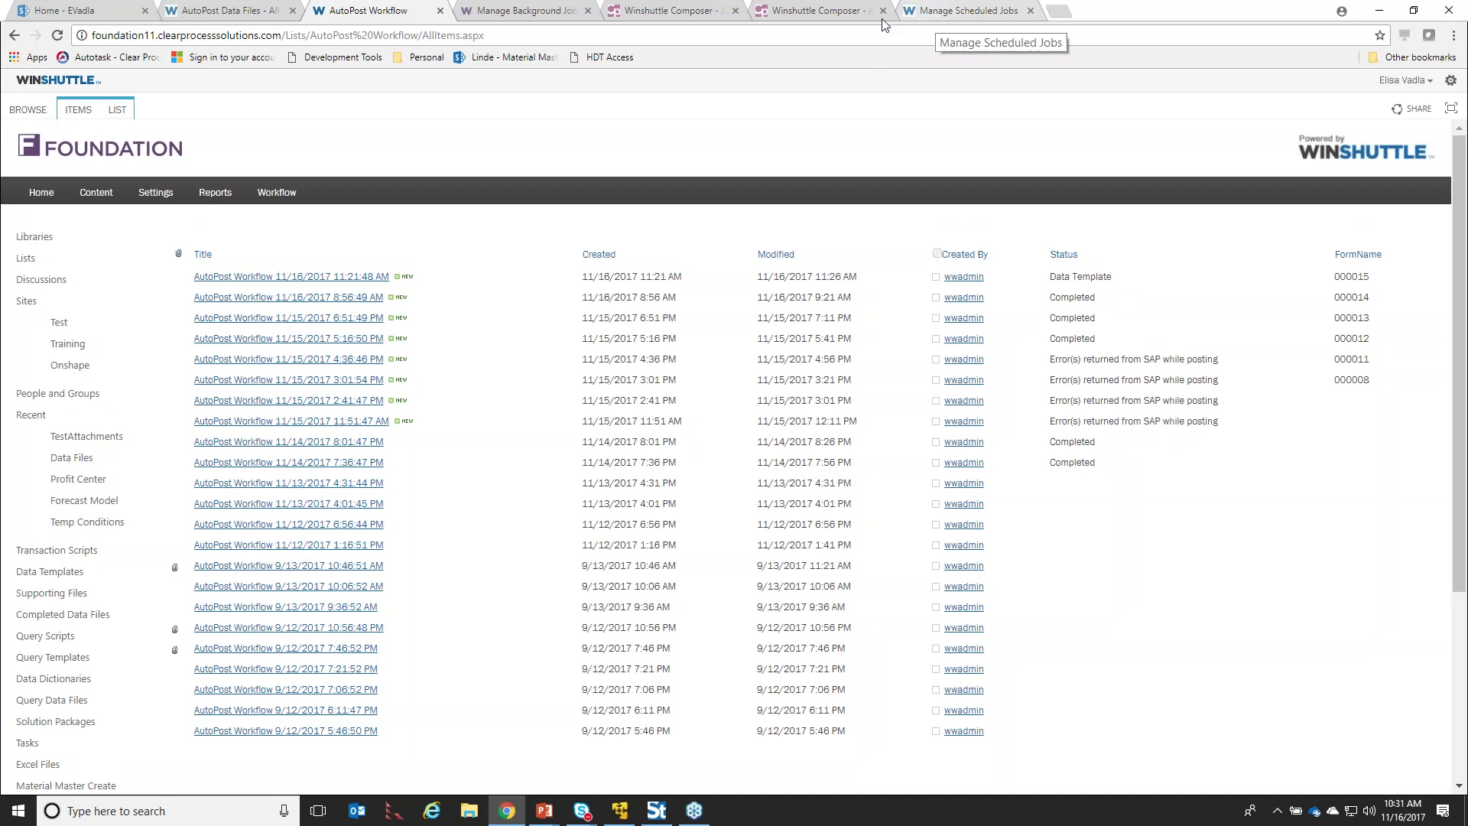
click(521, 11)
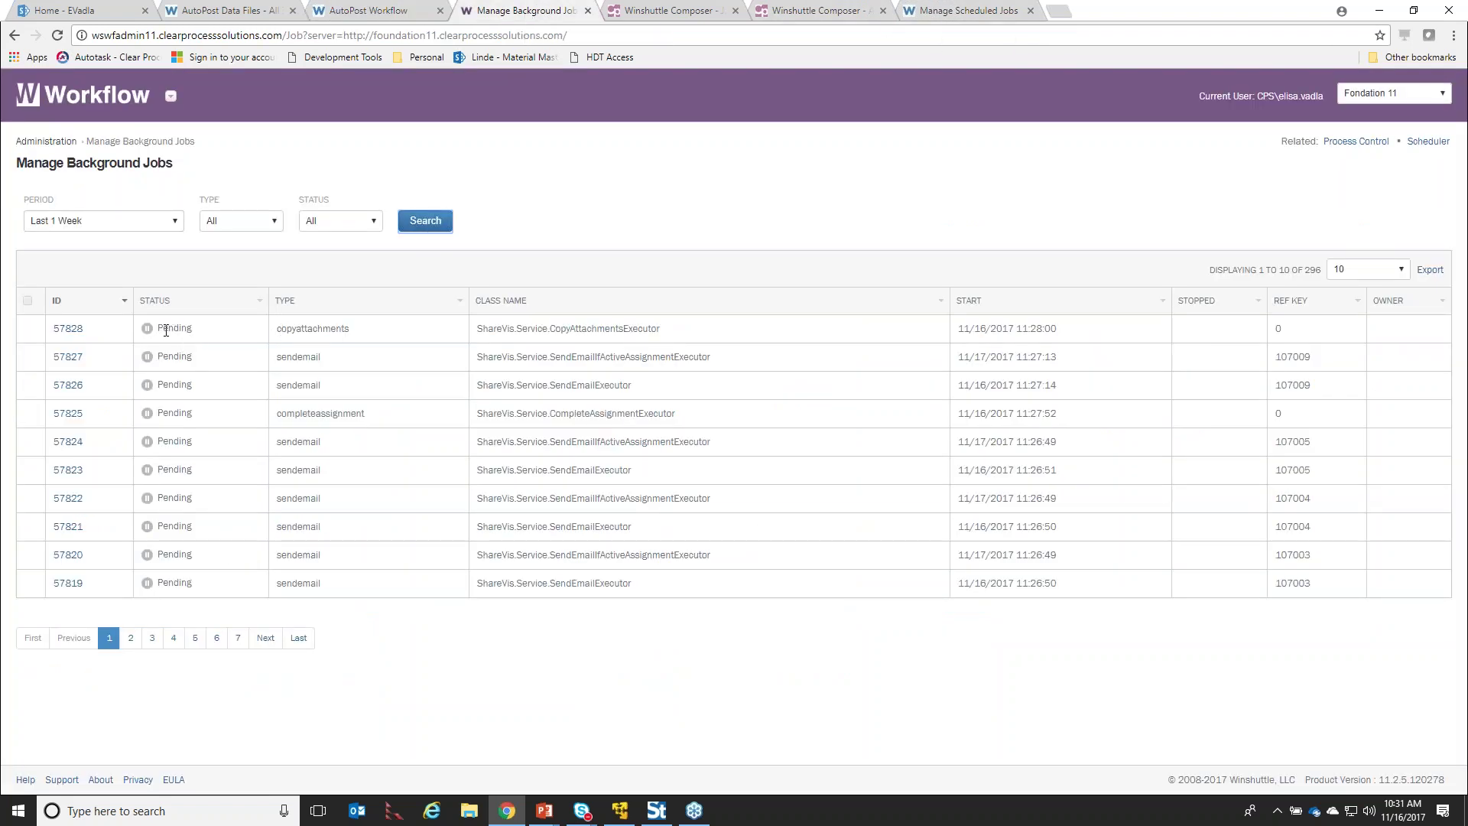
click(433, 223)
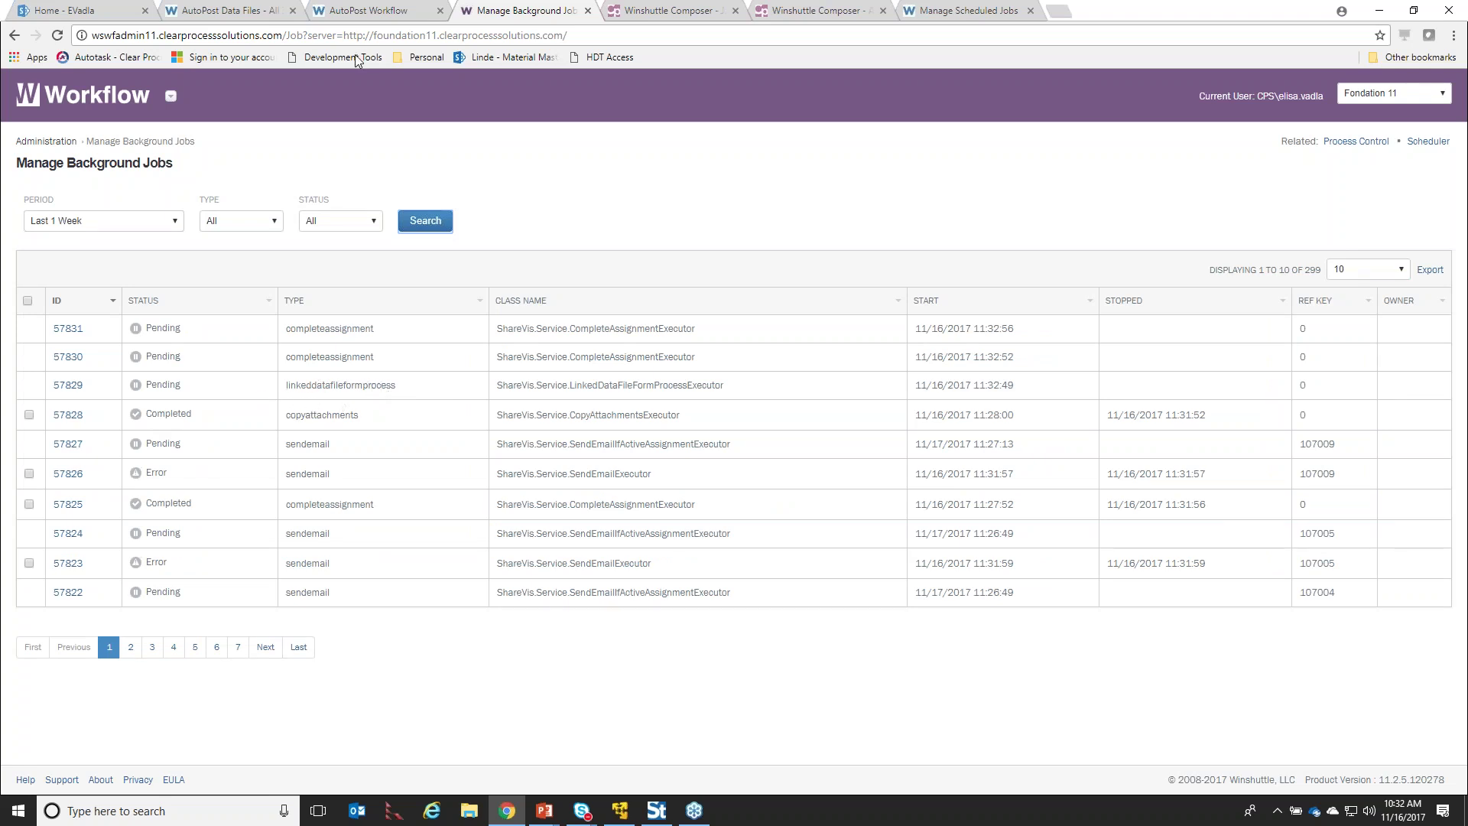
Check the AutoPost Data Files library for the newly copied workbook and reload the AutoPost Workflow list for its entry
click(369, 14)
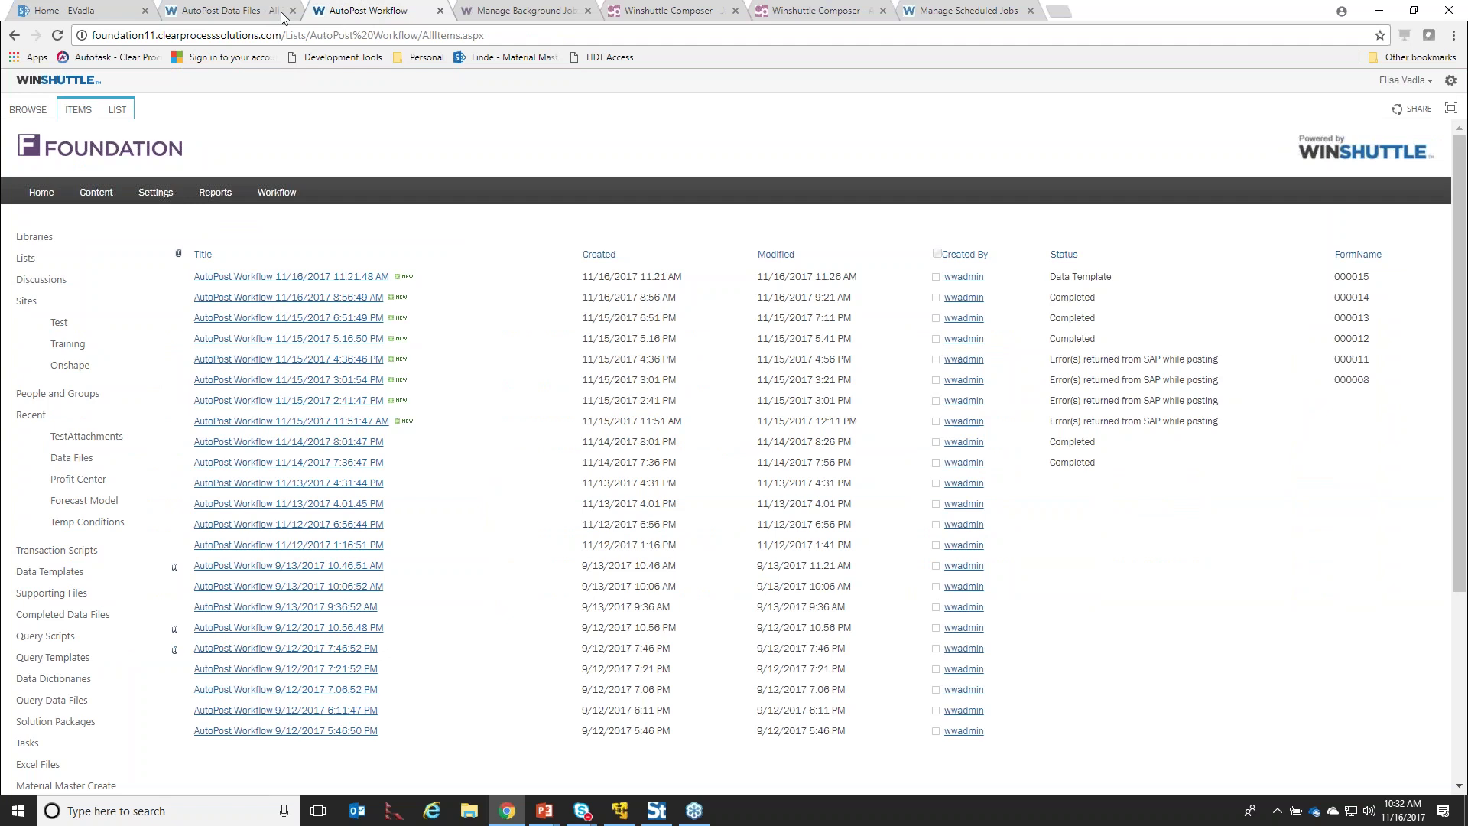
click(255, 13)
click(298, 280)
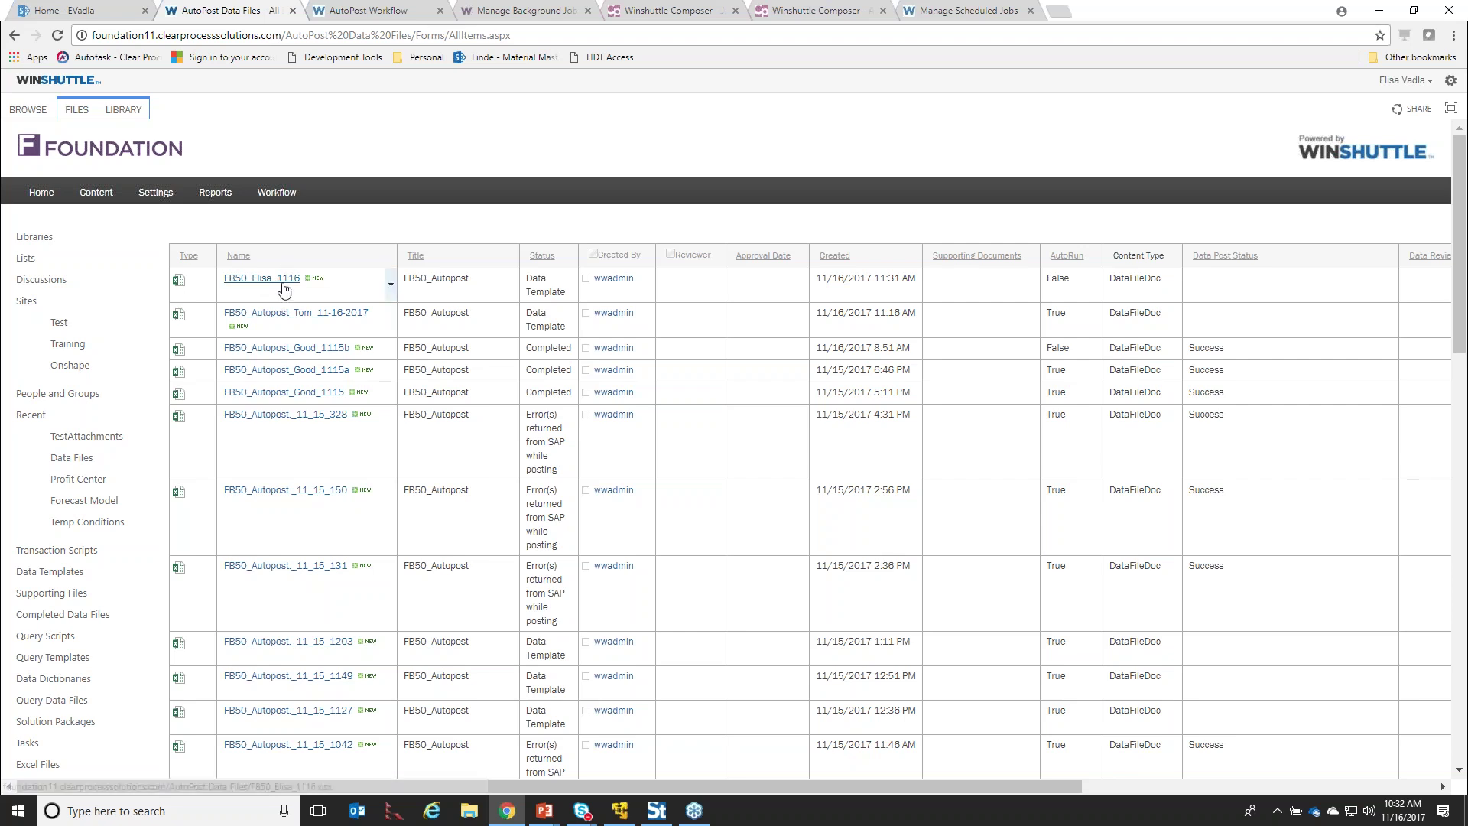
click(376, 12)
click(57, 35)
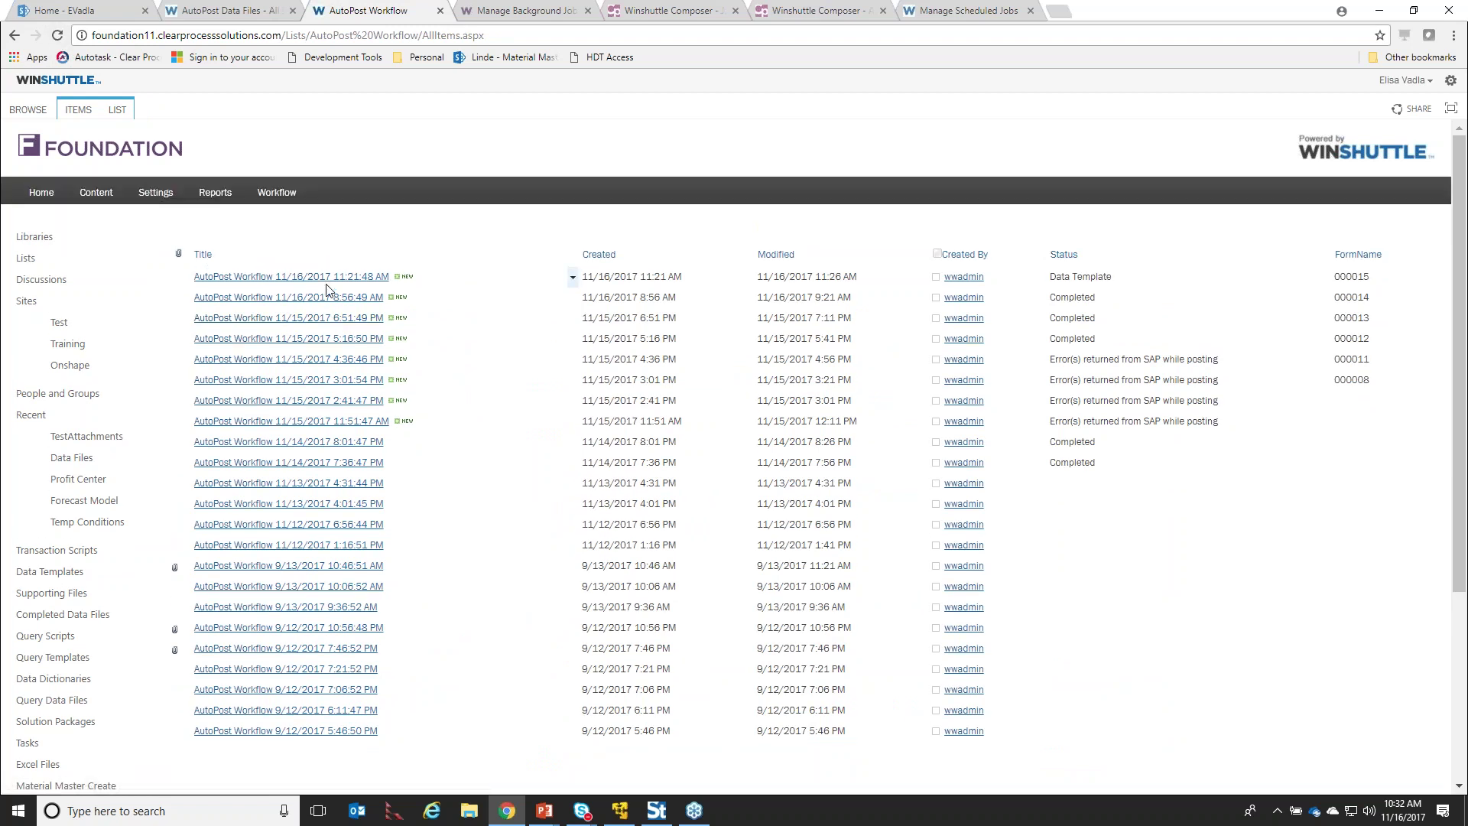
Refresh the background jobs list and rerun the scheduled jobs search
click(525, 11)
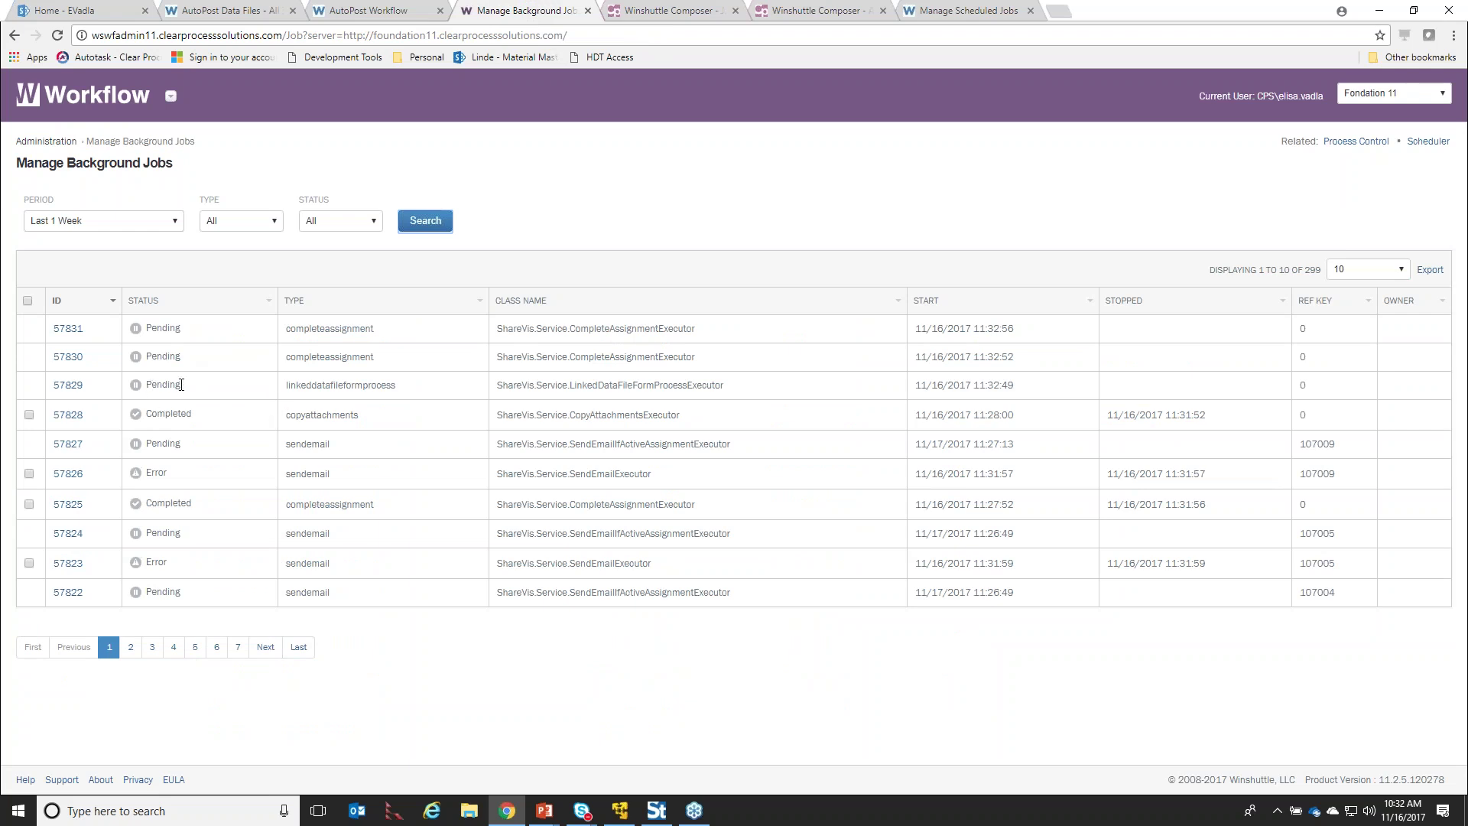
click(424, 223)
click(938, 12)
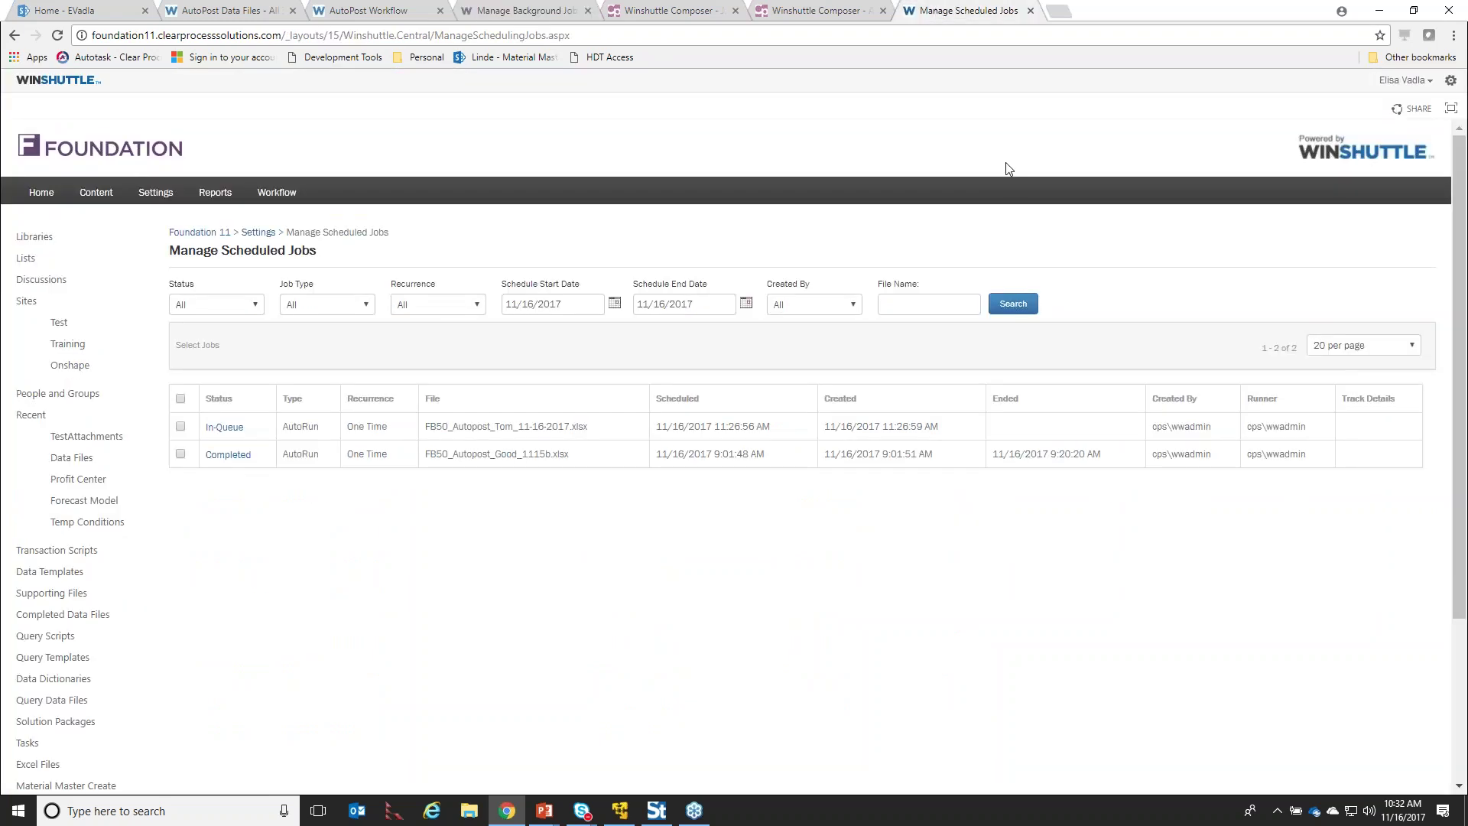
click(1013, 304)
Open the Winshuttle History of item 000014 in the Journal Entry AutoPost Workflow list and review its assignments
click(40, 15)
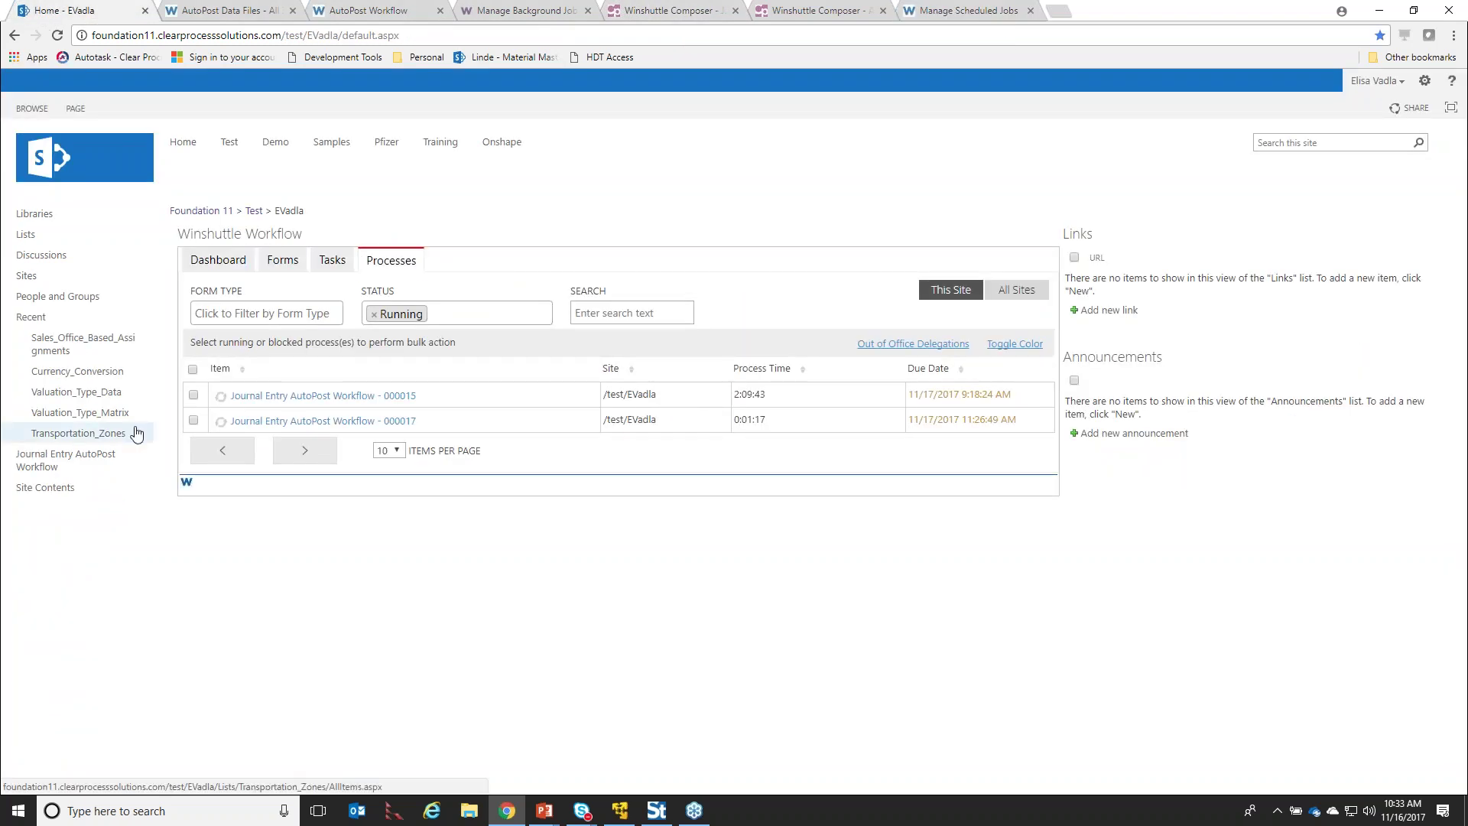
click(66, 459)
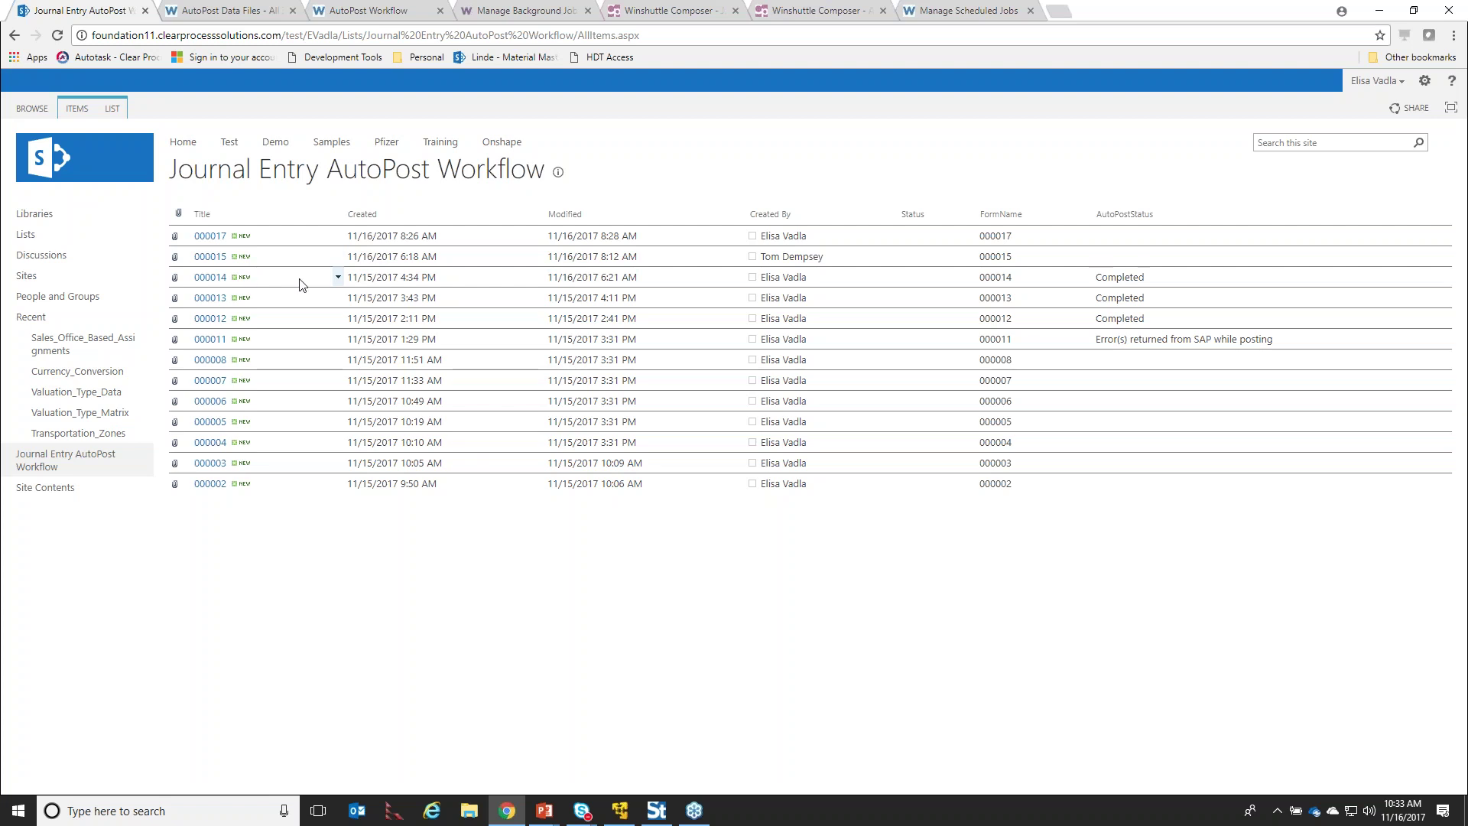
click(339, 279)
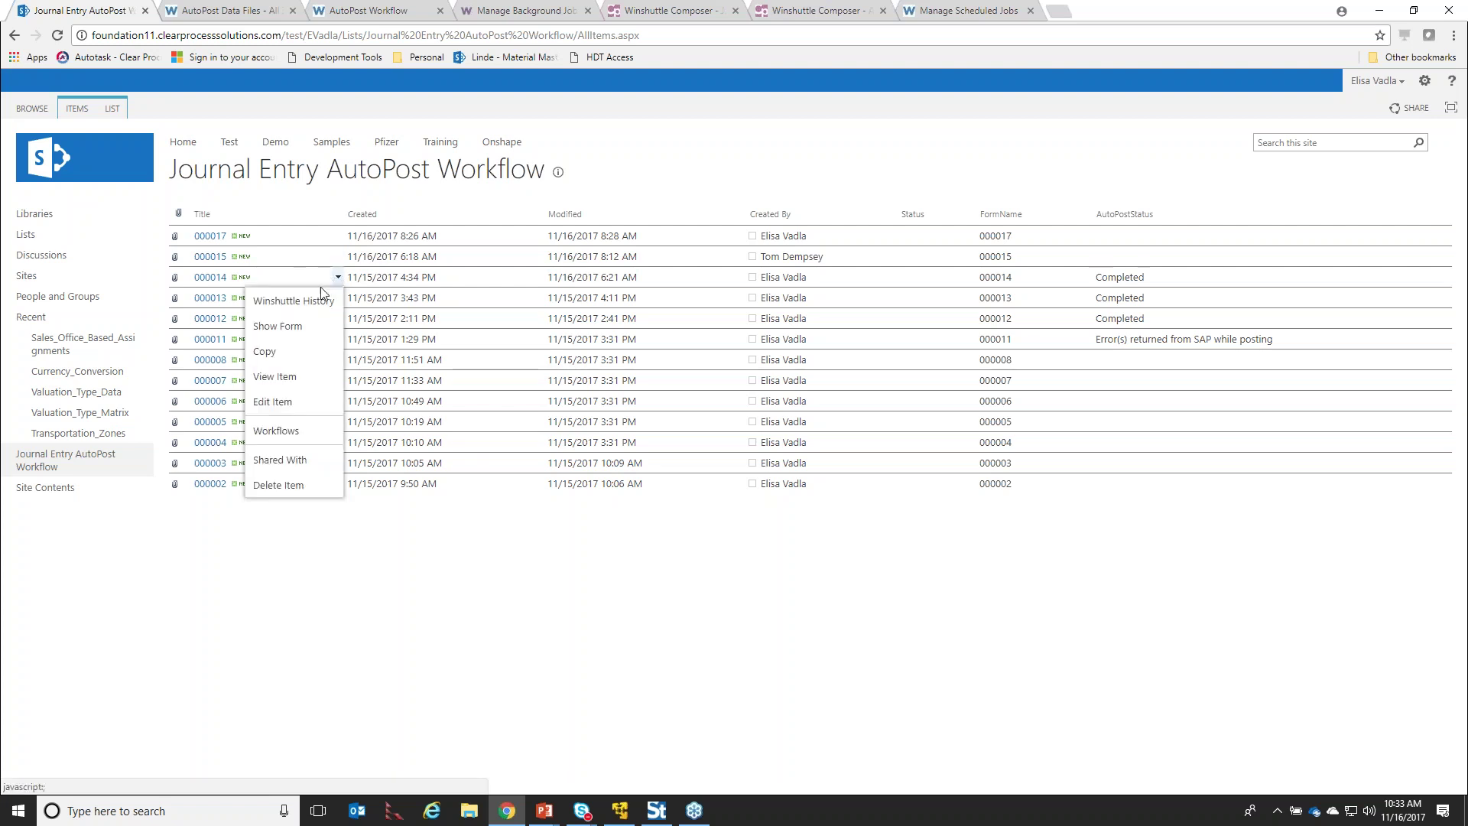
click(300, 297)
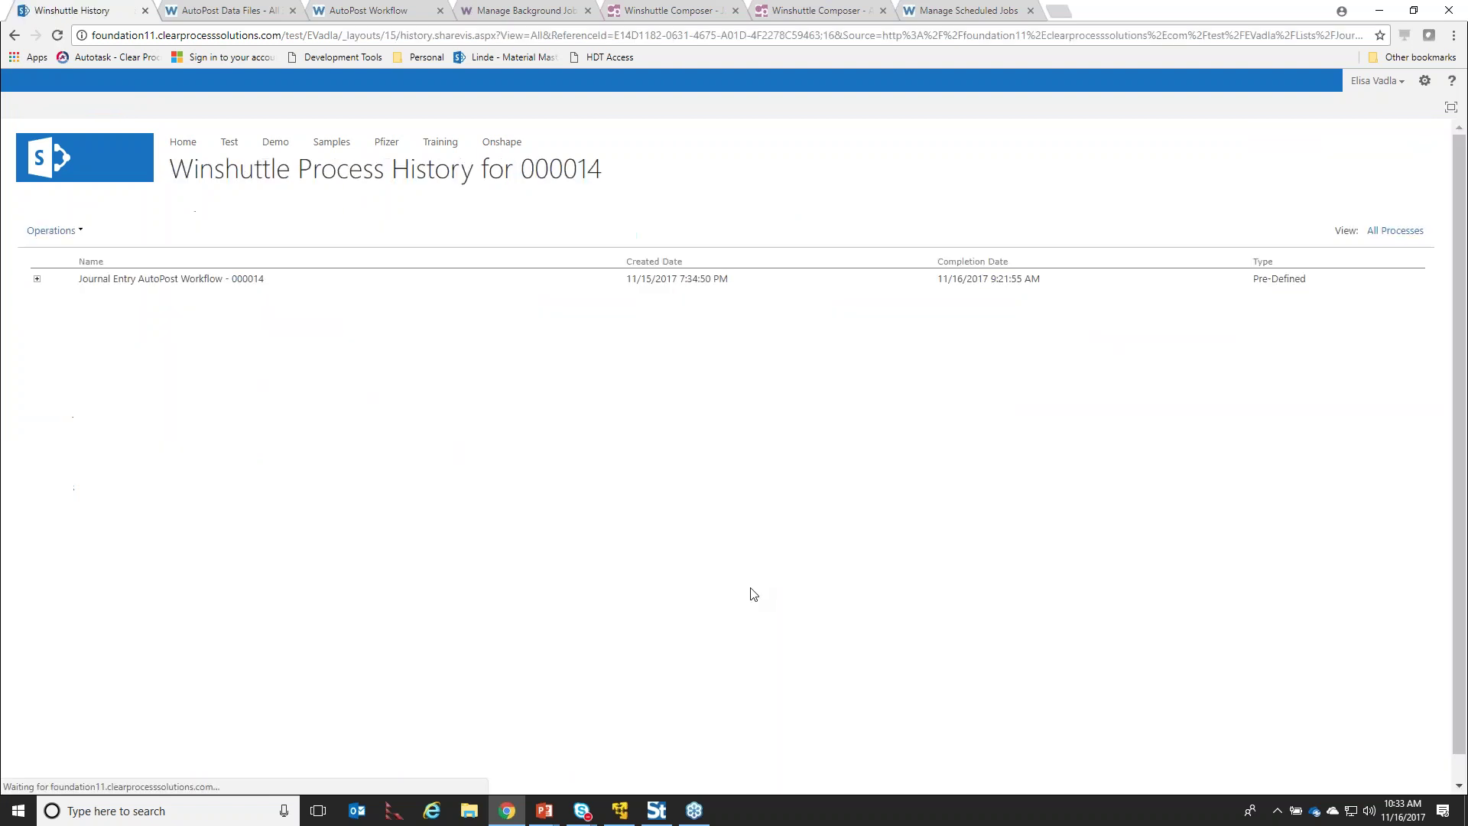
click(37, 278)
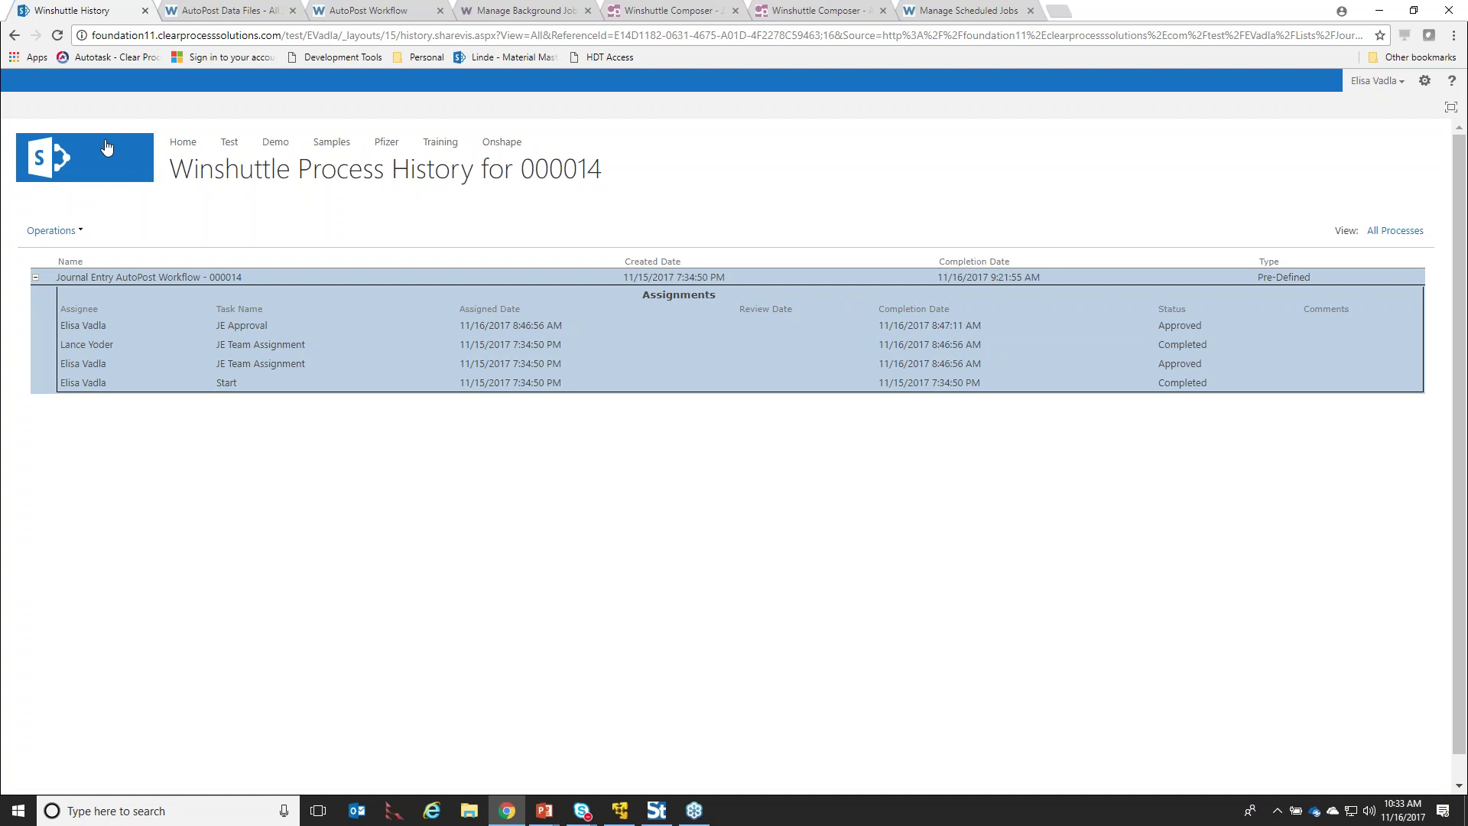
click(14, 36)
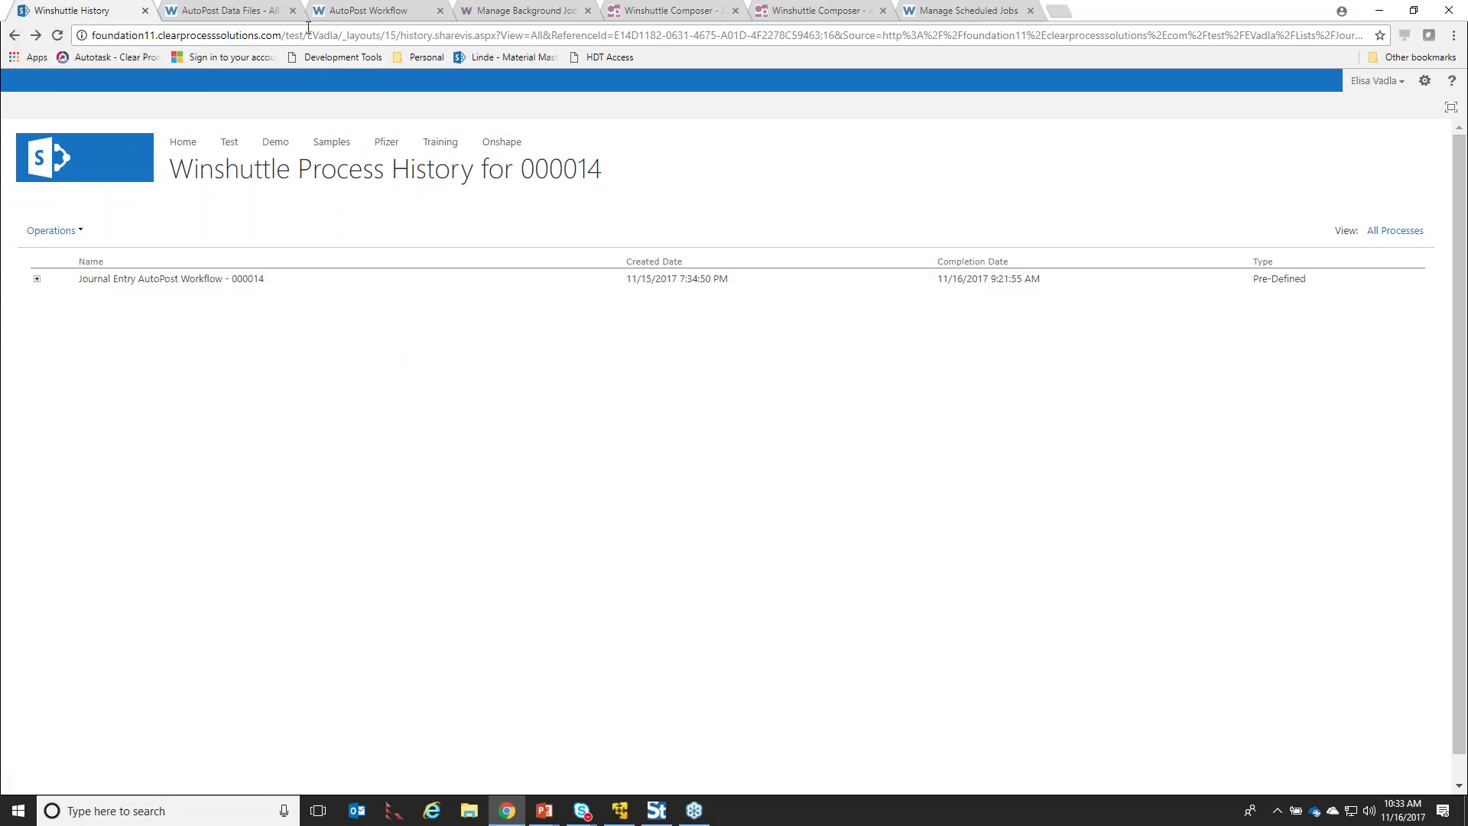
Open the FB50_Autopost_Good_1115b workbook from AutoPost Data Files in Excel, review its SAP posting log and minimize it
click(257, 12)
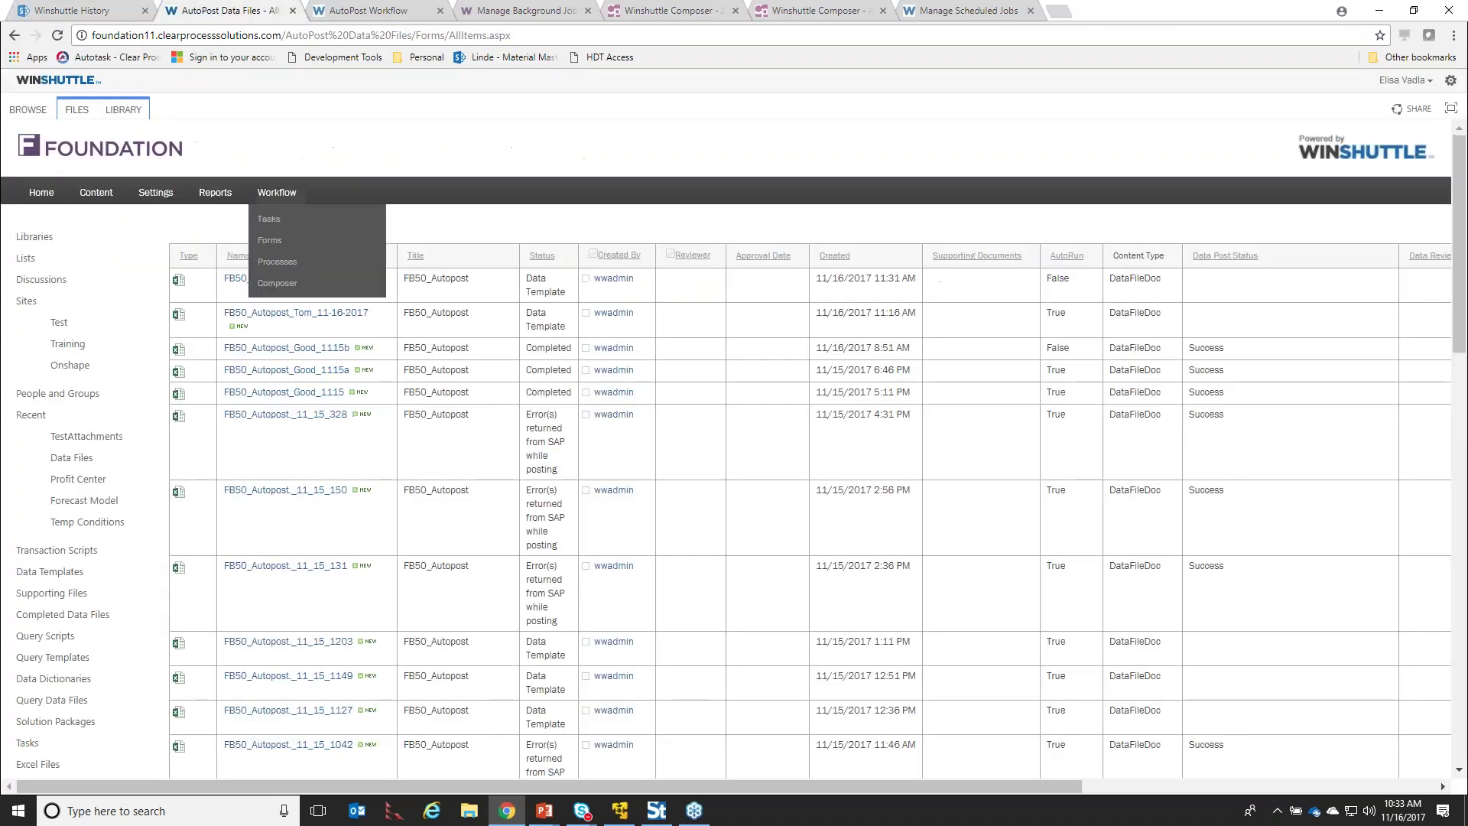
click(296, 351)
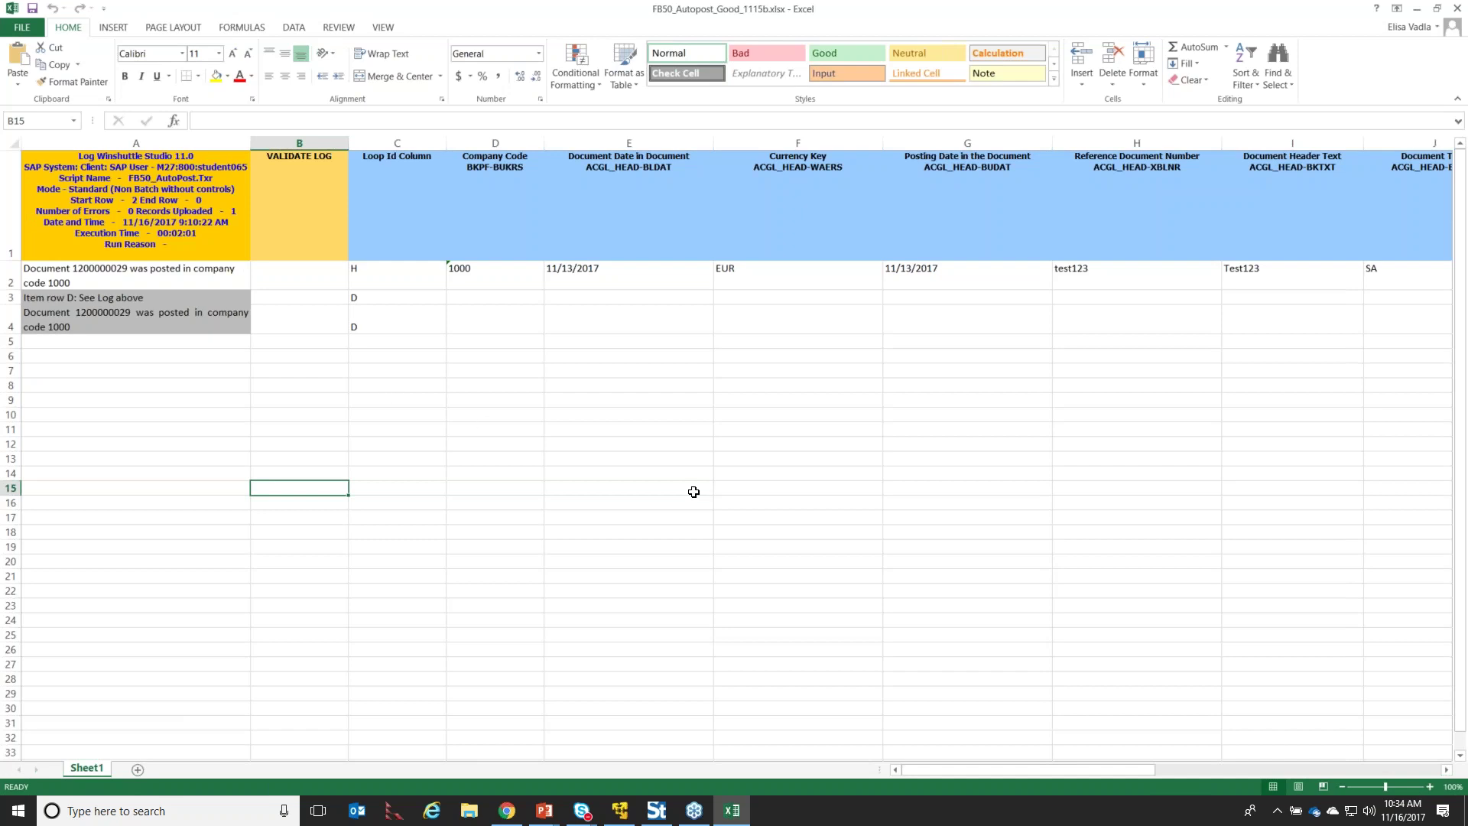
click(1417, 9)
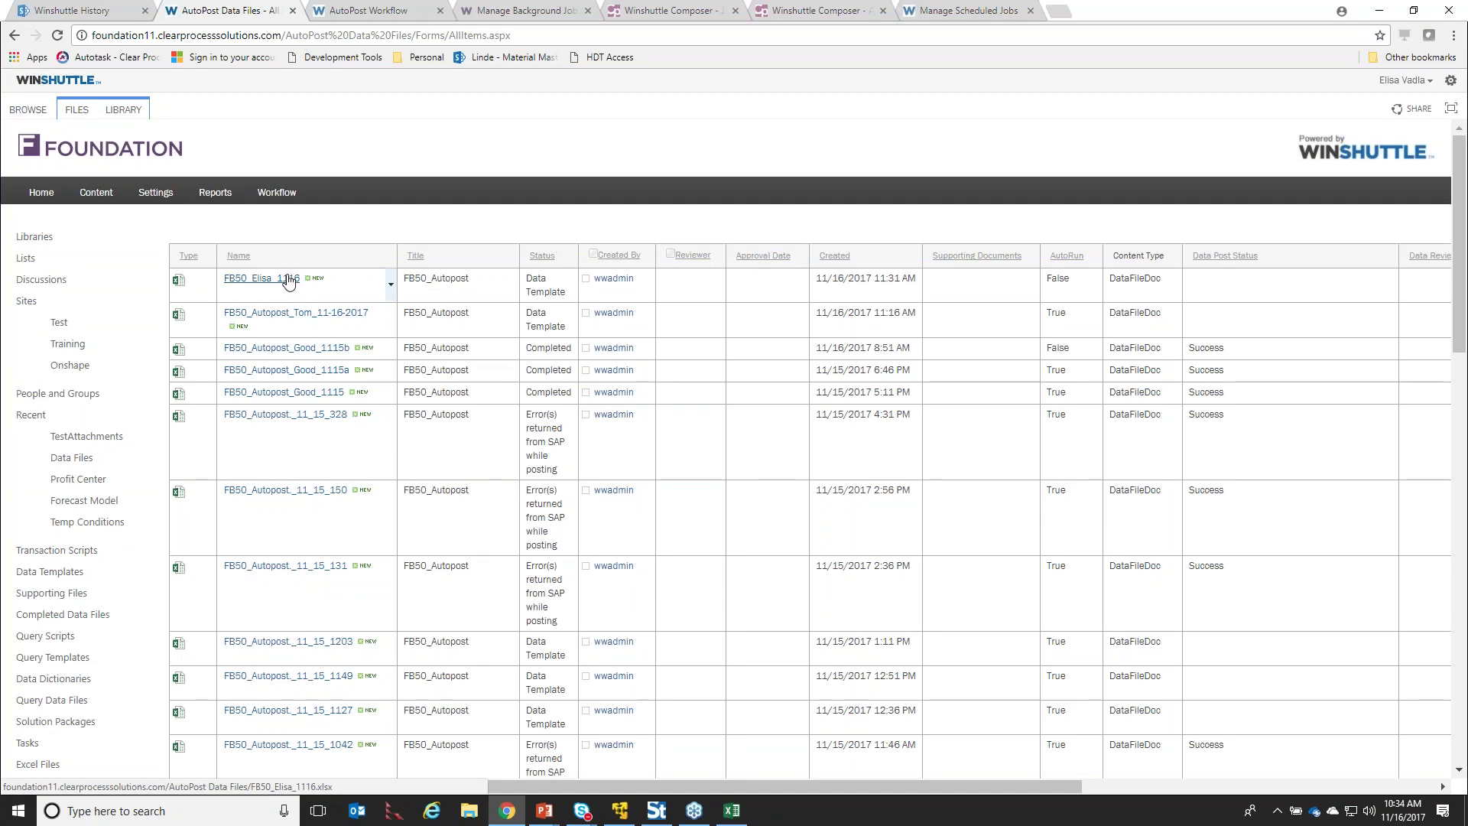
Recheck the pending background jobs and refresh Manage Scheduled Jobs to track the queued AutoRun file
click(548, 11)
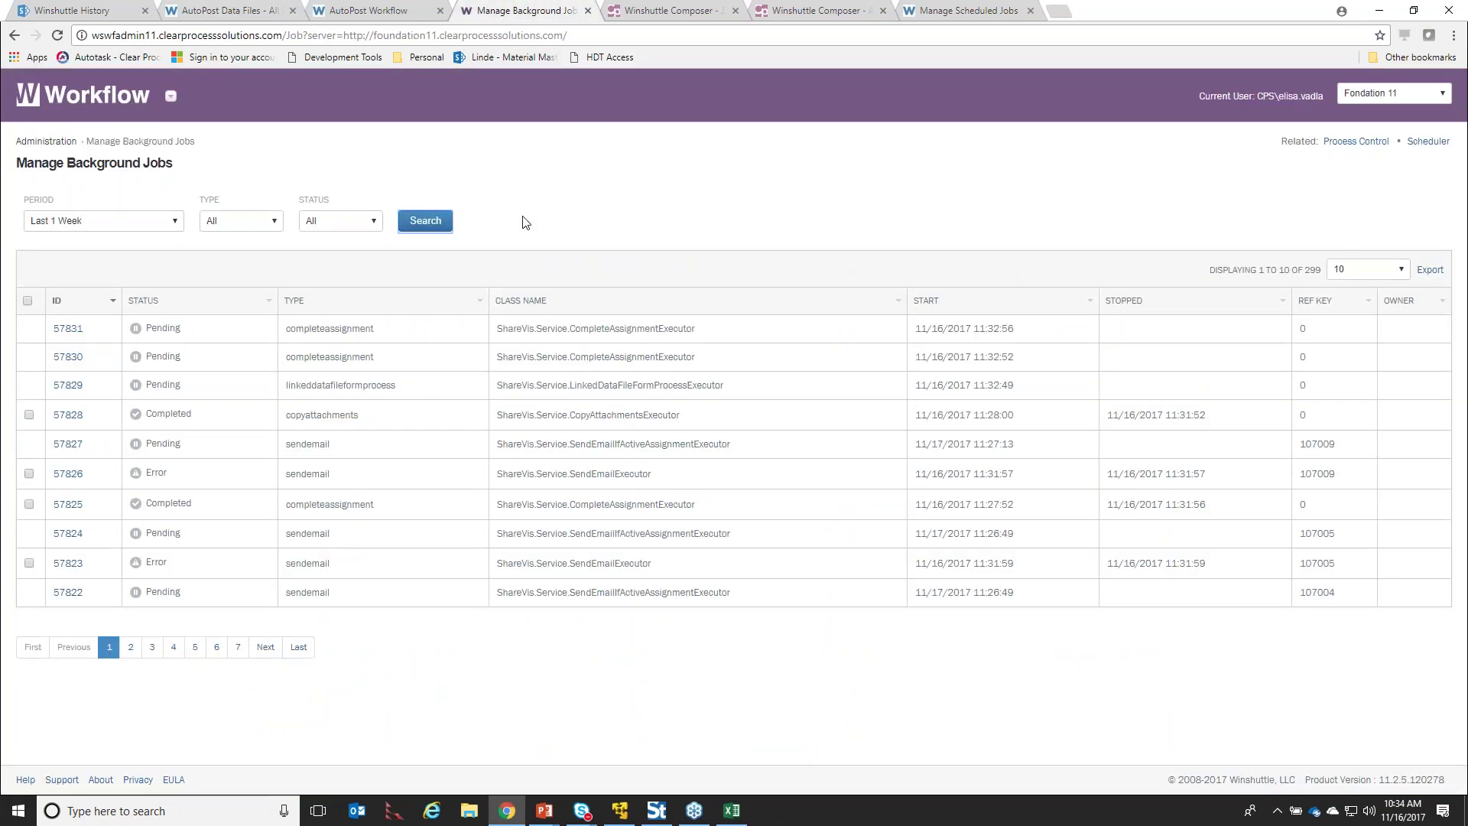
click(415, 223)
click(965, 13)
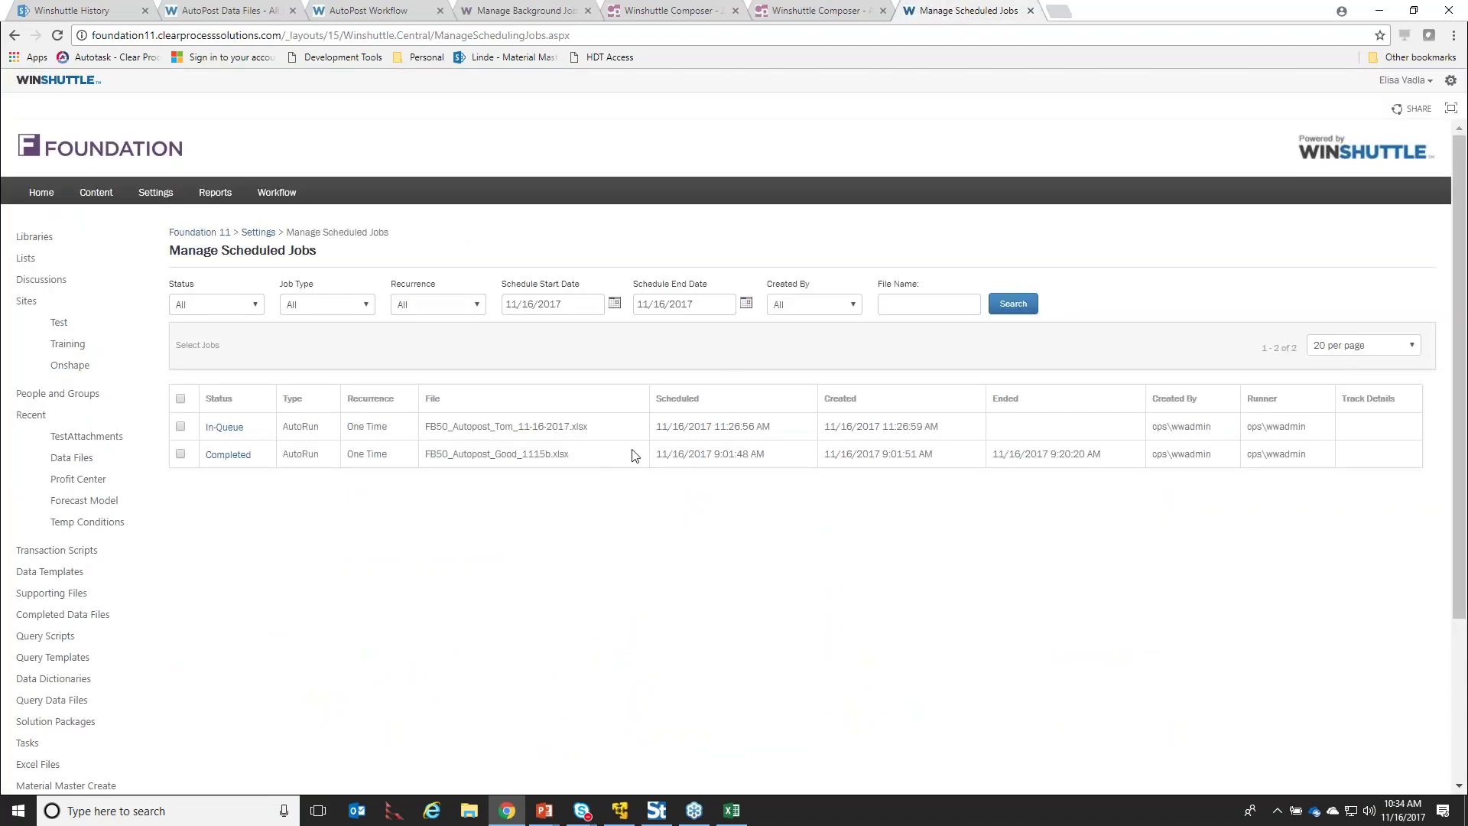
click(1008, 313)
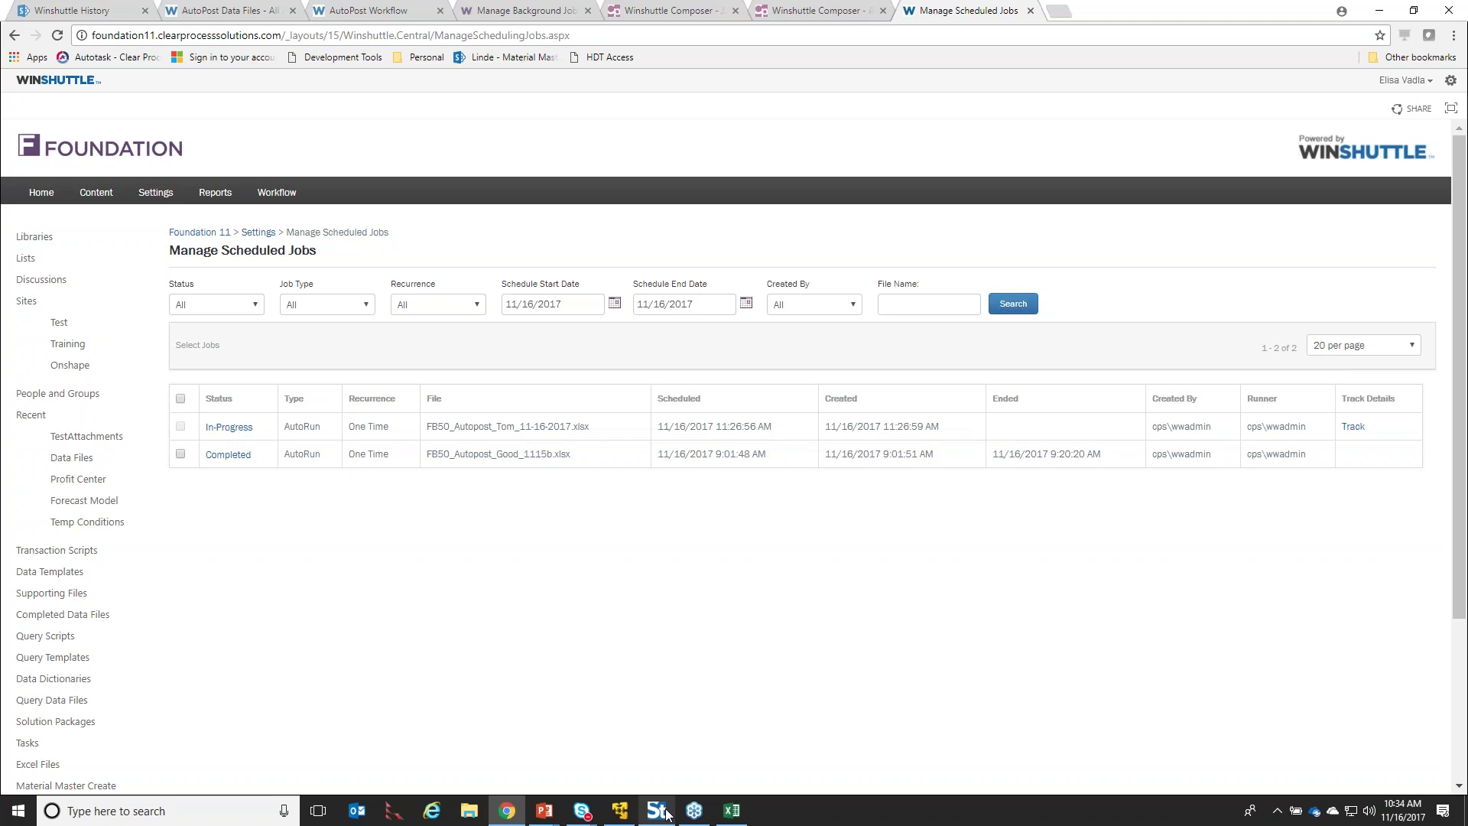
Switch to the PowerPoint presentation at the DEMO slide
mouse_move(691, 815)
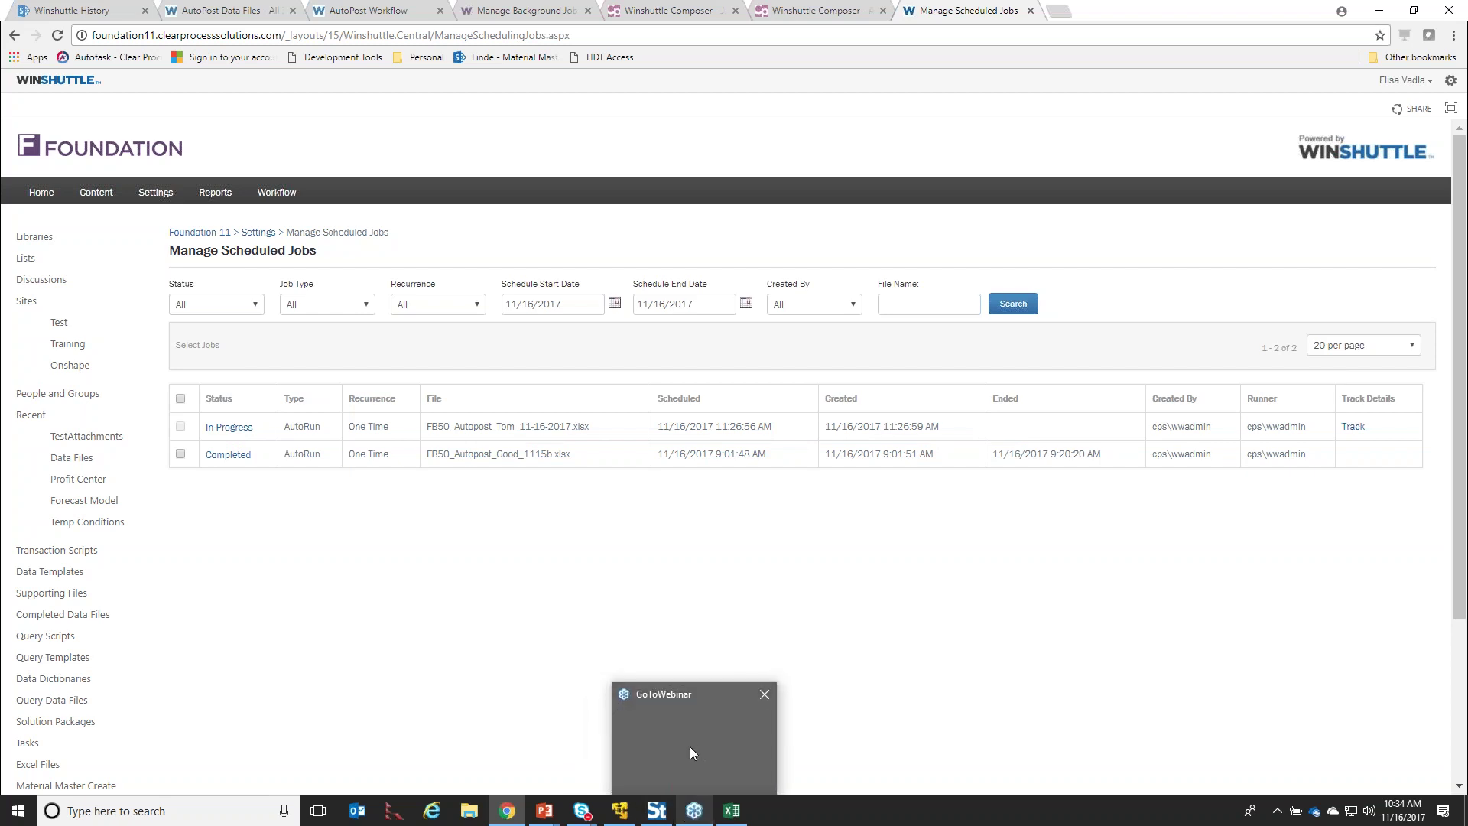
mouse_move(581, 812)
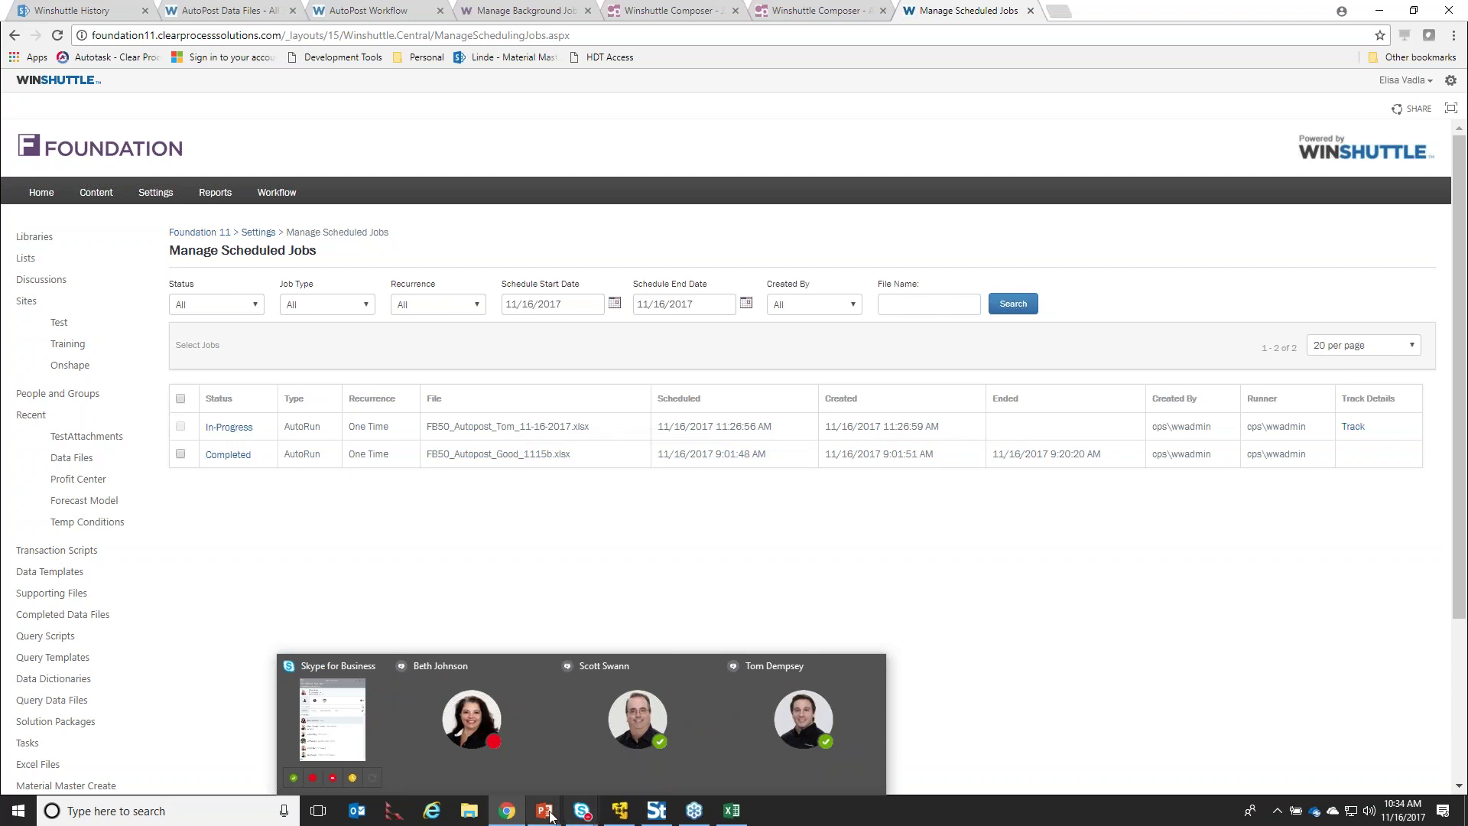
mouse_move(544, 812)
click(566, 749)
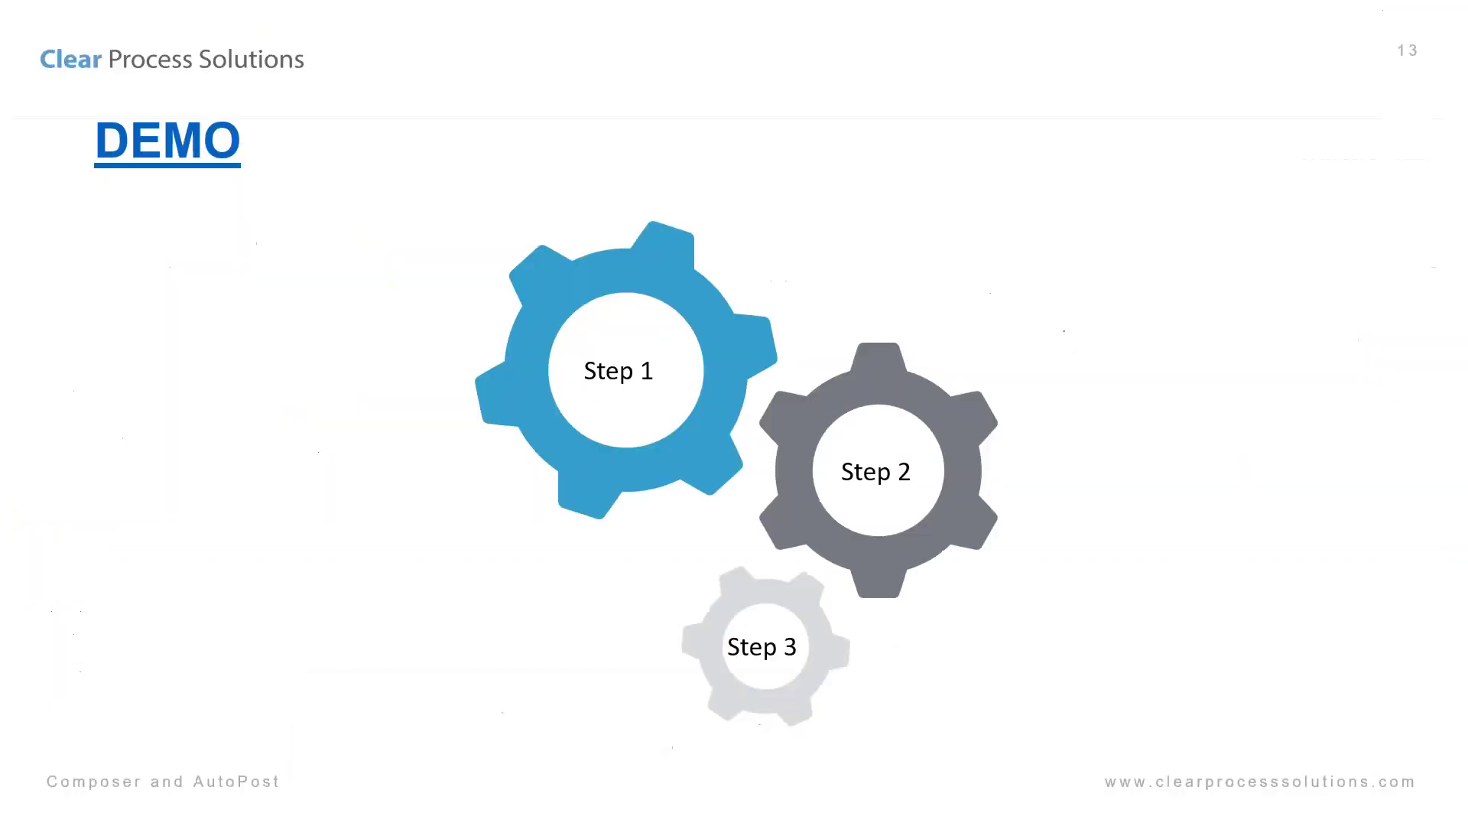
Play the Full Demo of AutoPost and Form Workflow recording linked on the DEMO slide, maximized, and skip past the file attachment part
click(182, 150)
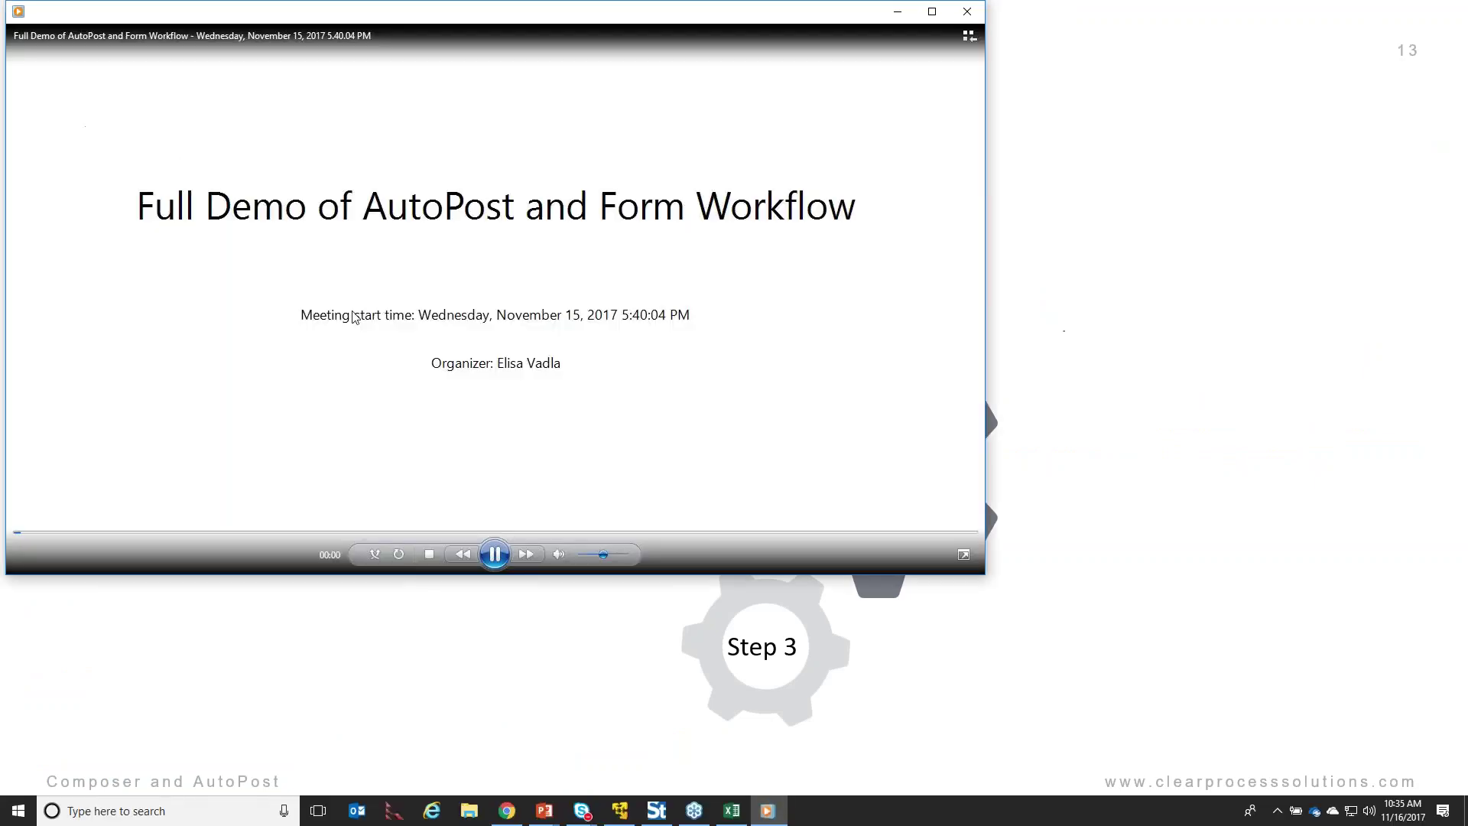
click(934, 11)
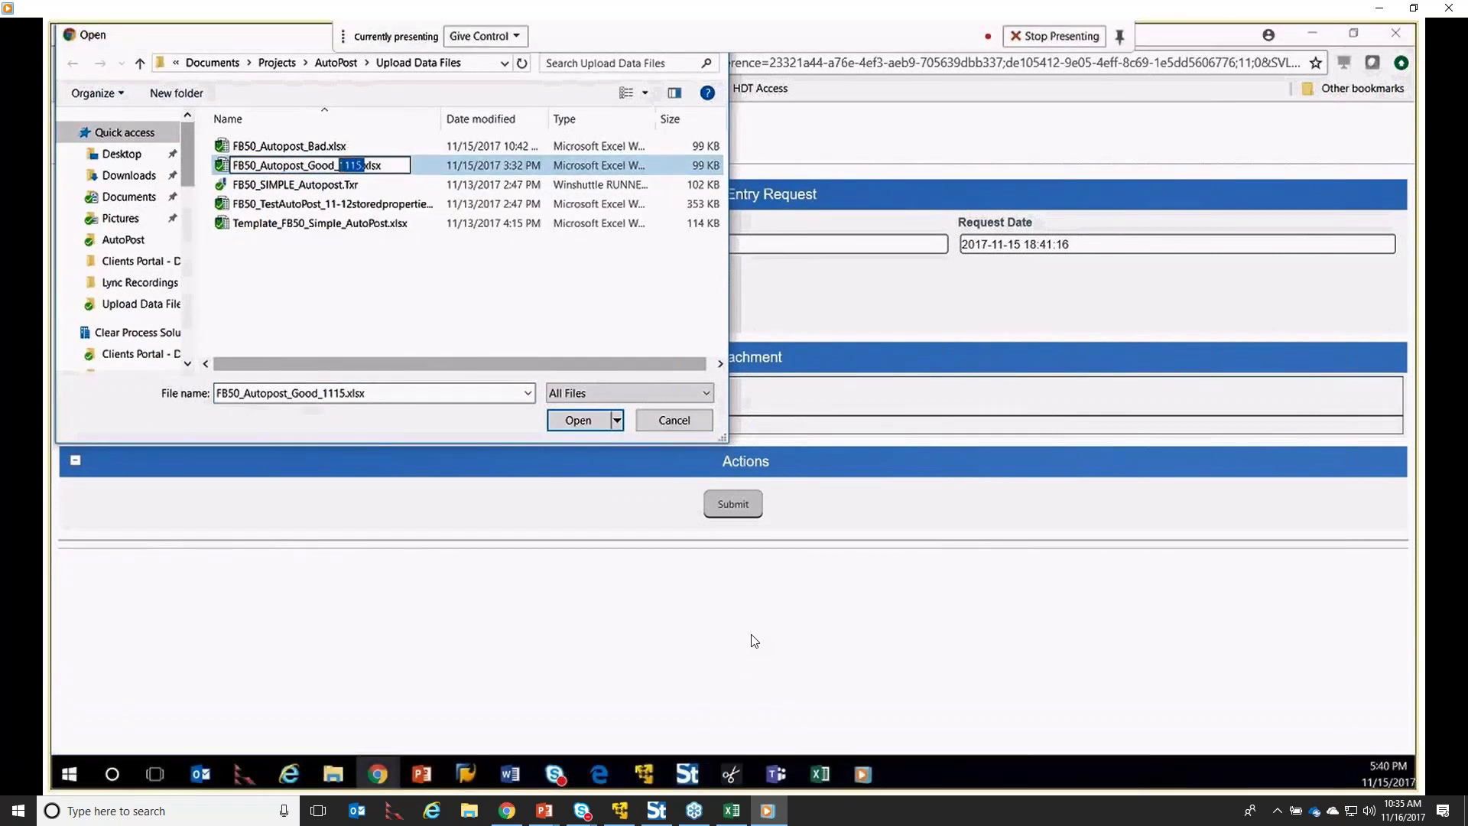
mouse_move(833, 708)
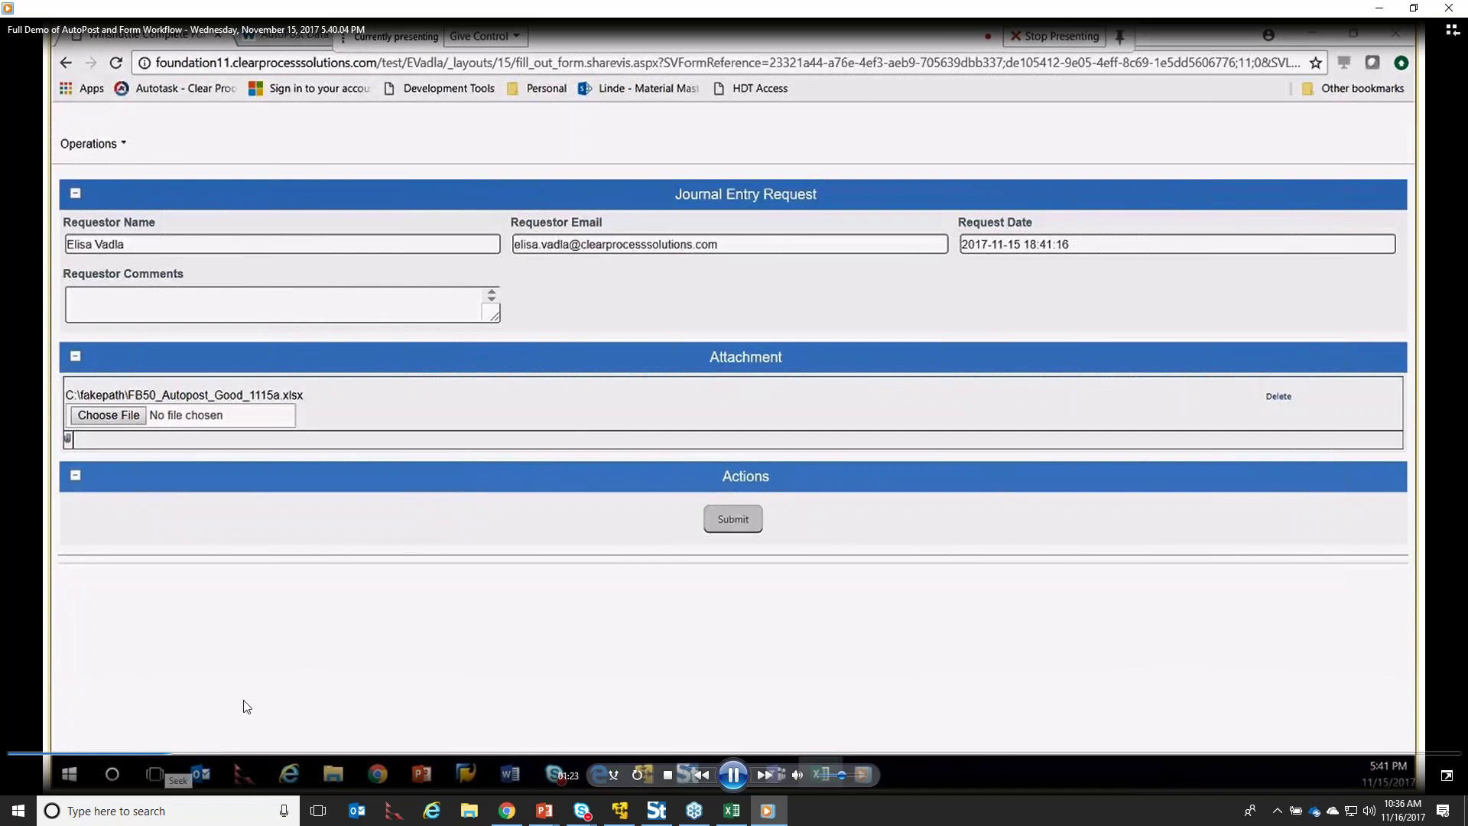
click(194, 753)
click(204, 753)
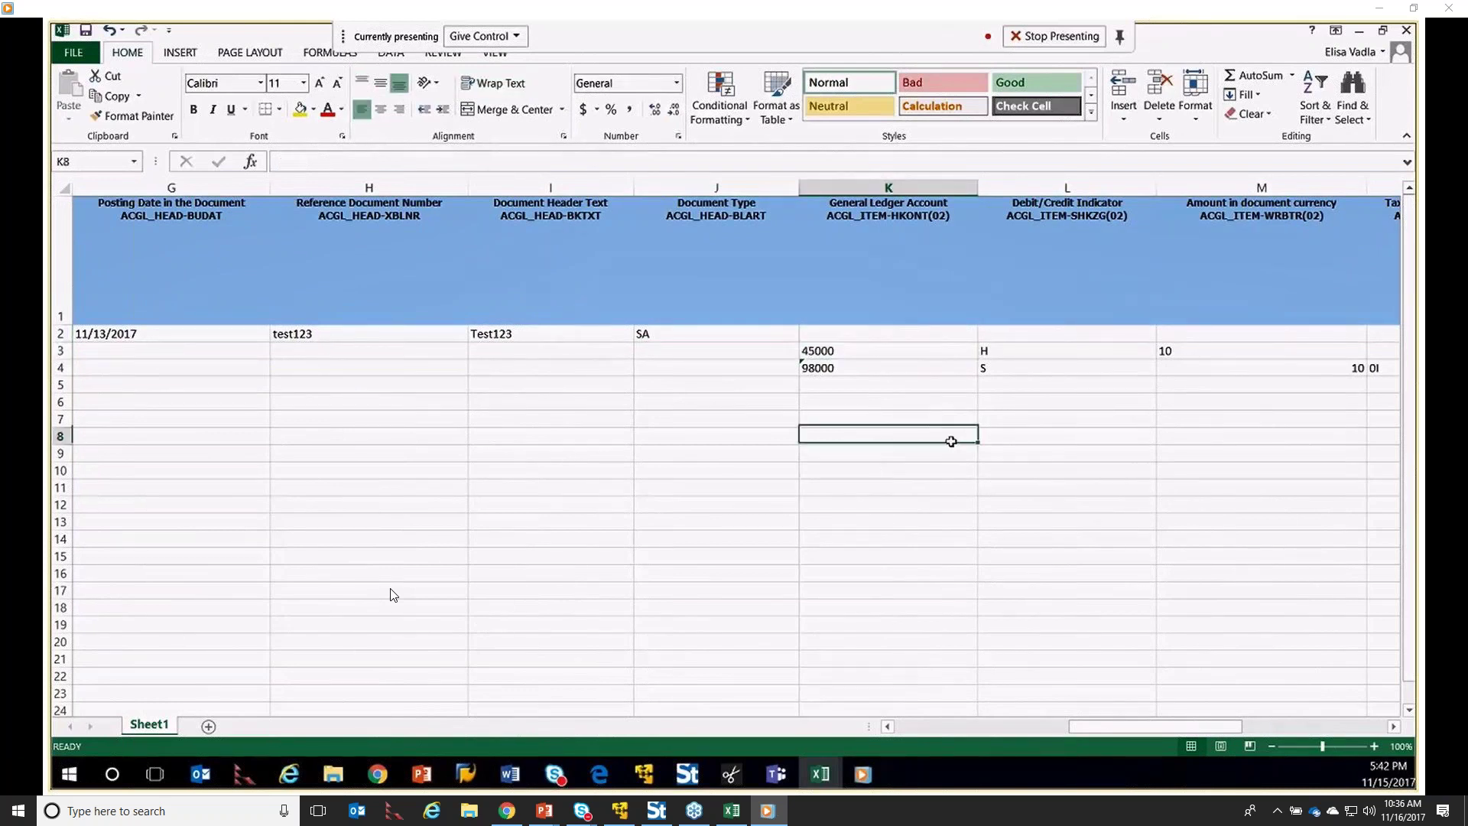
Skip the recording forward through the journal entry submission, team assignment and JE Approval to the process history of workflow 000013
mouse_move(226, 768)
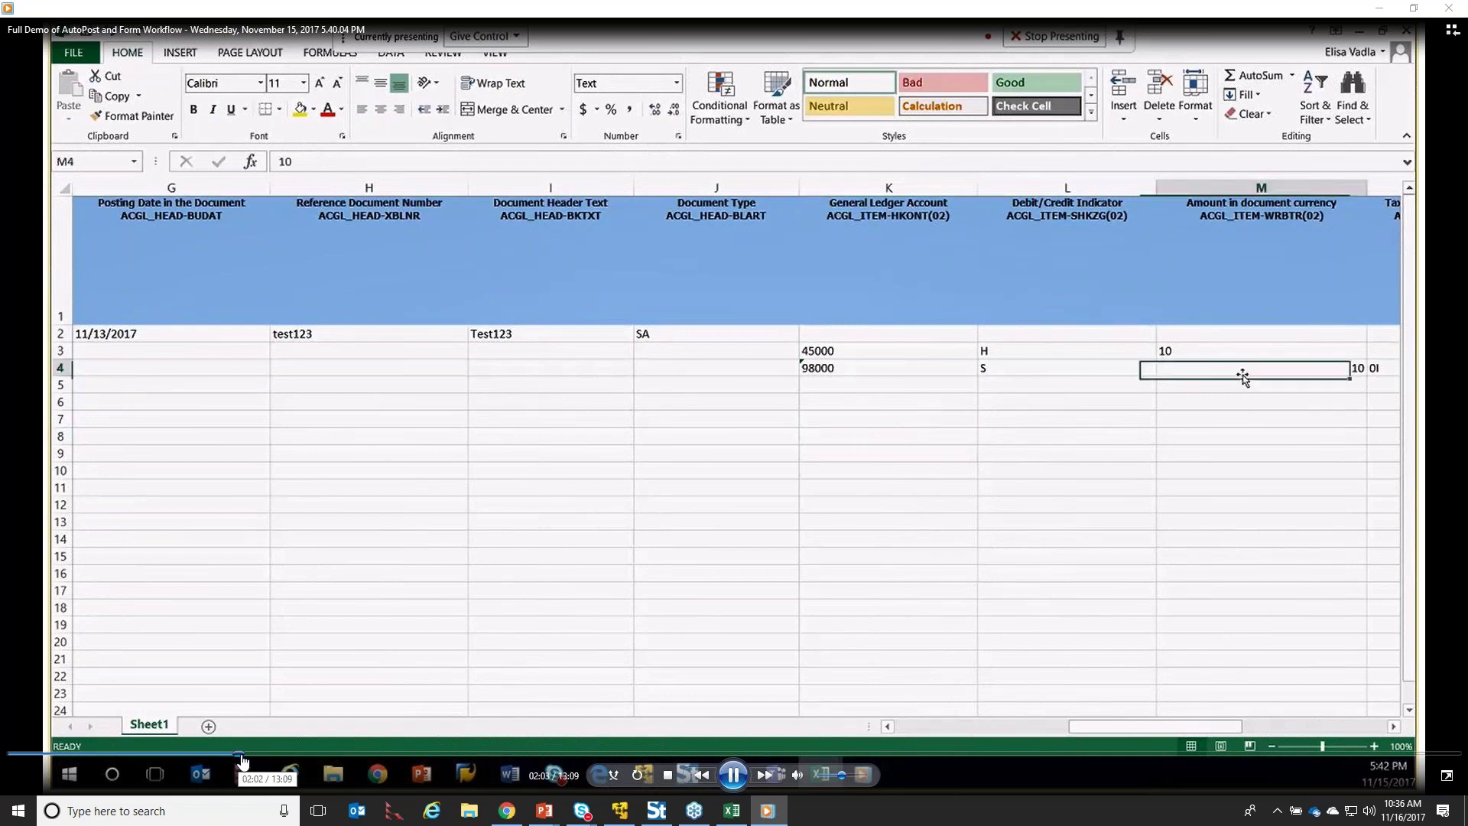
click(253, 755)
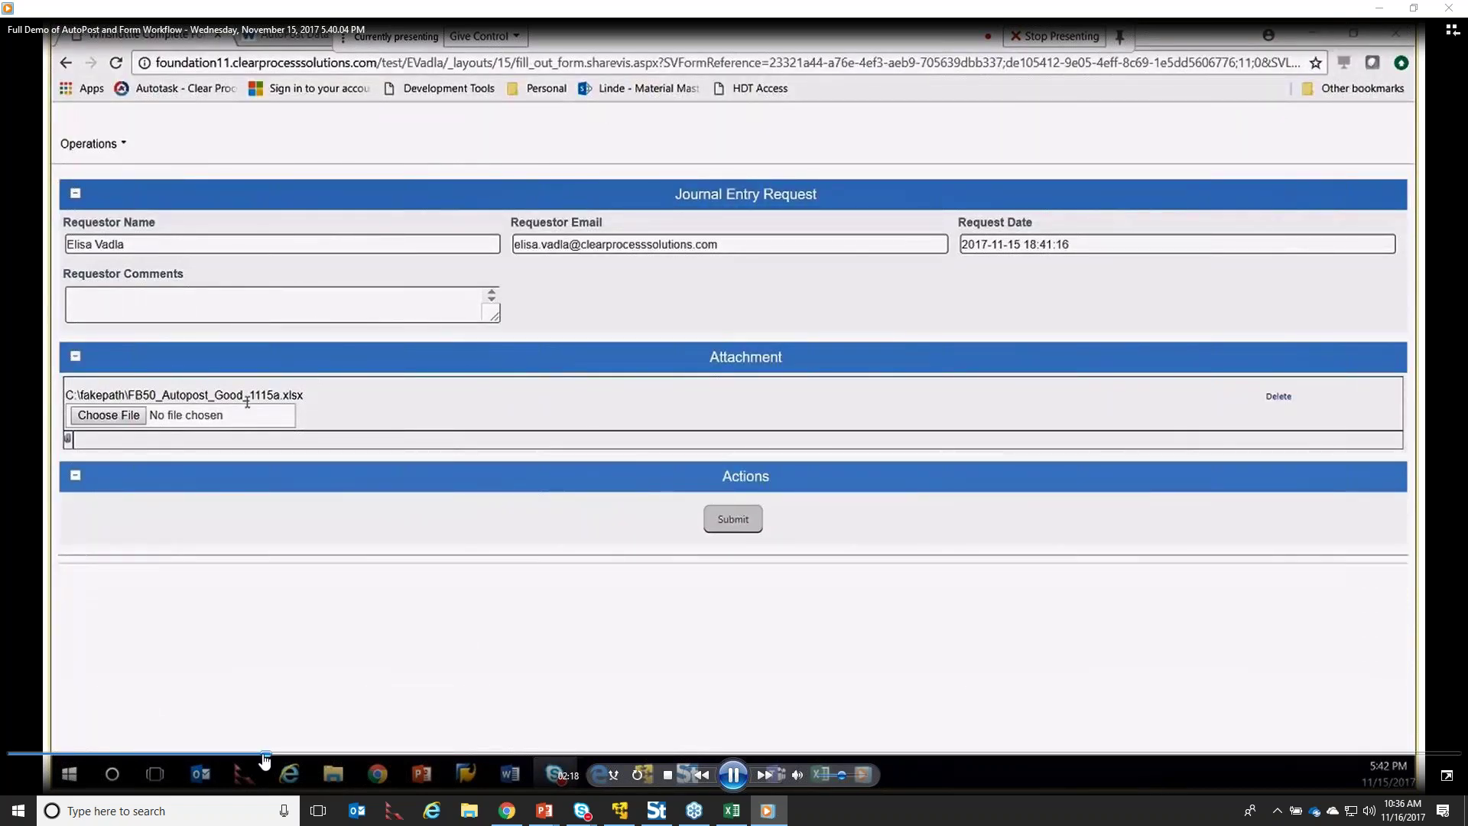
click(302, 753)
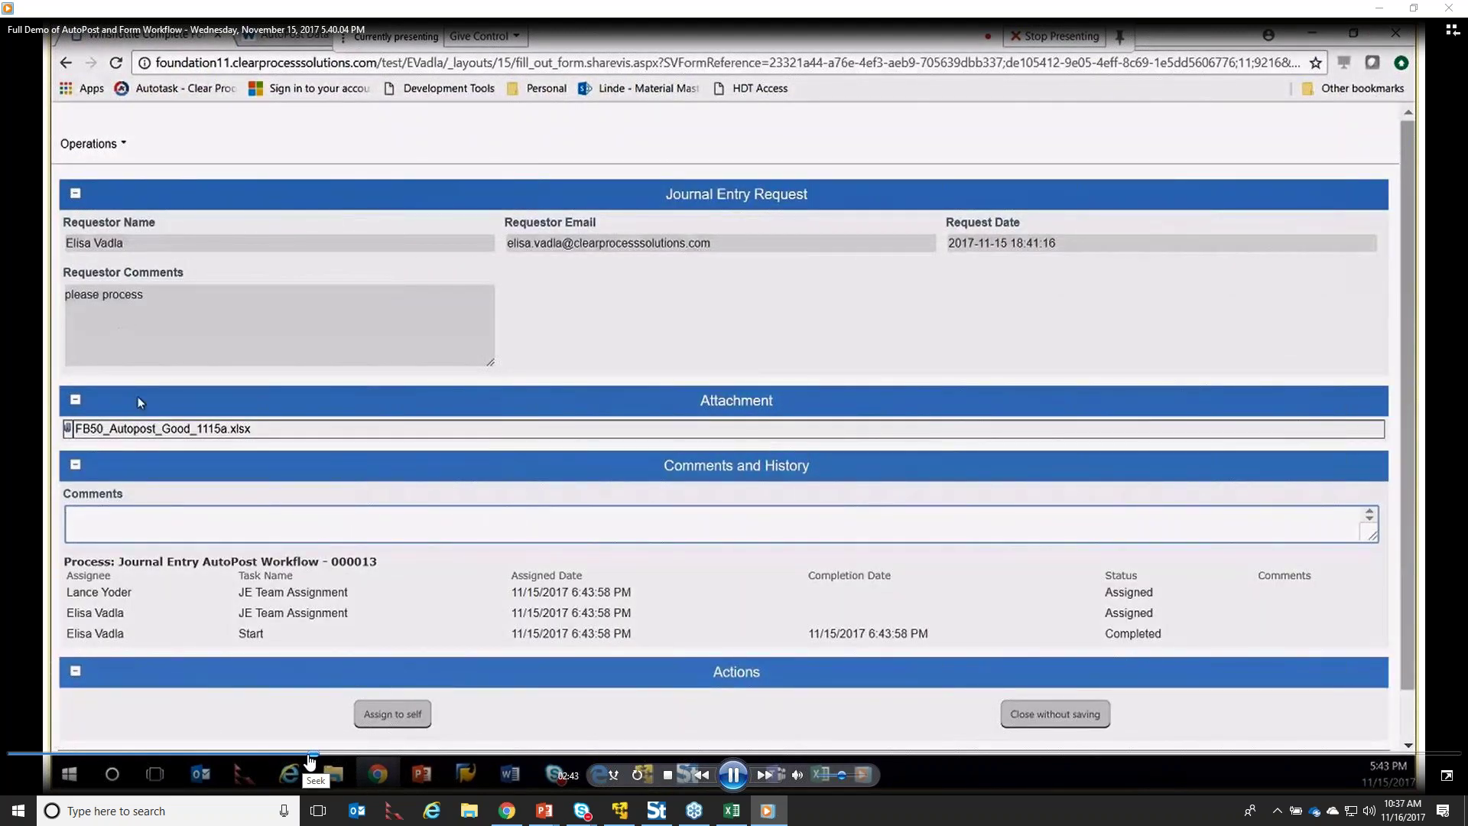
click(356, 755)
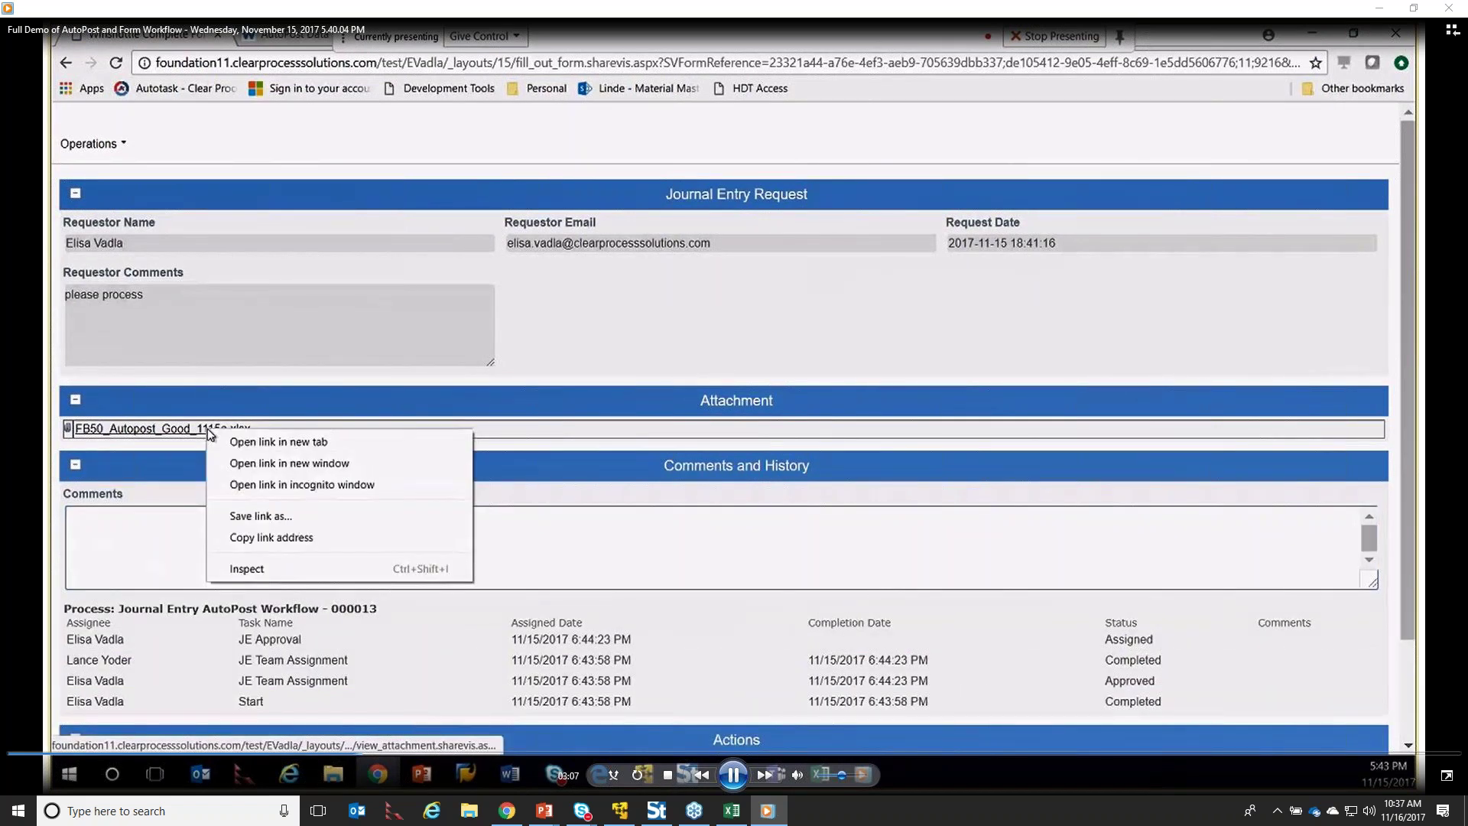
click(391, 754)
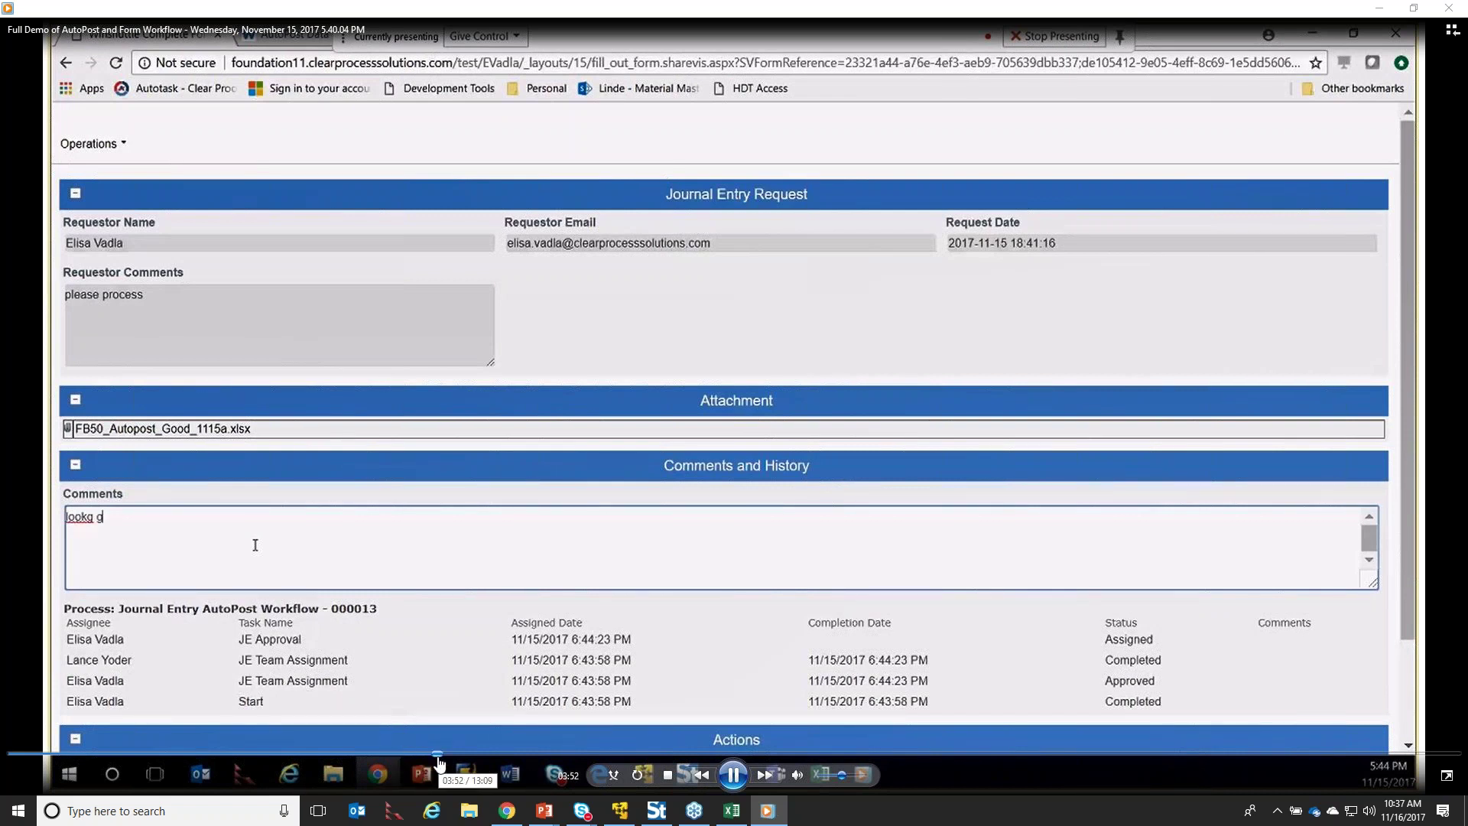
click(440, 754)
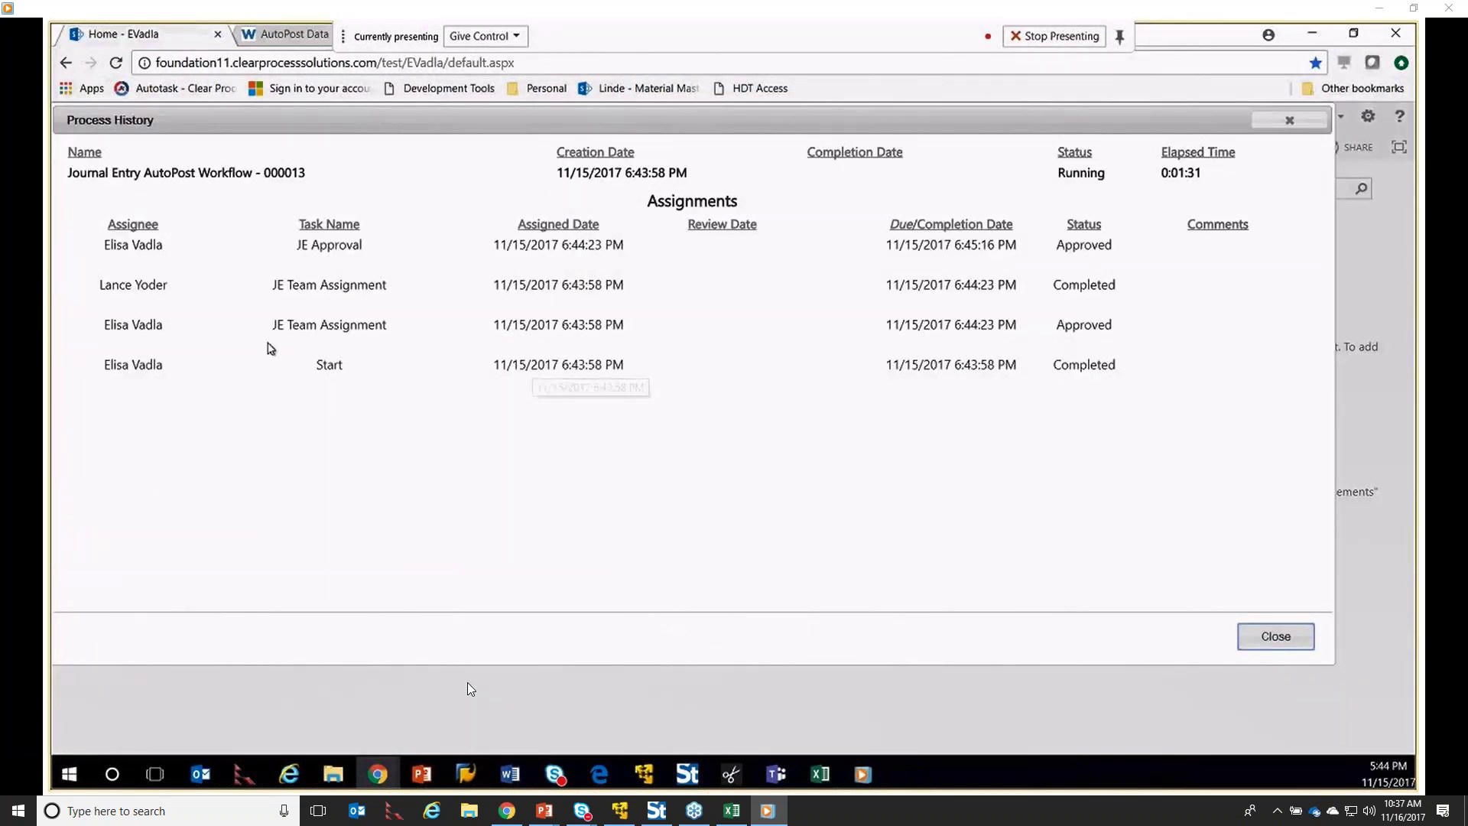
mouse_move(466, 682)
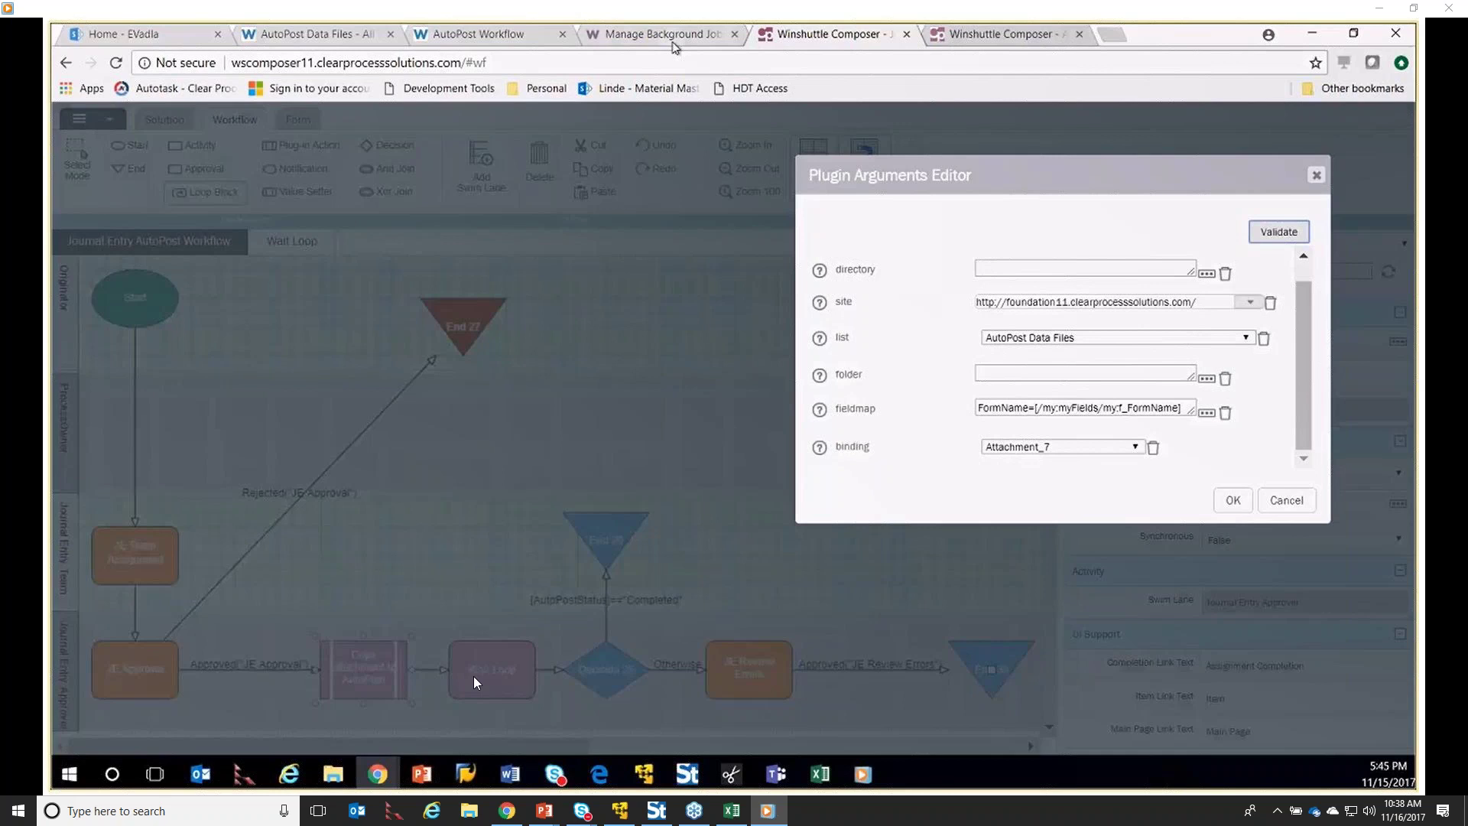
click(674, 44)
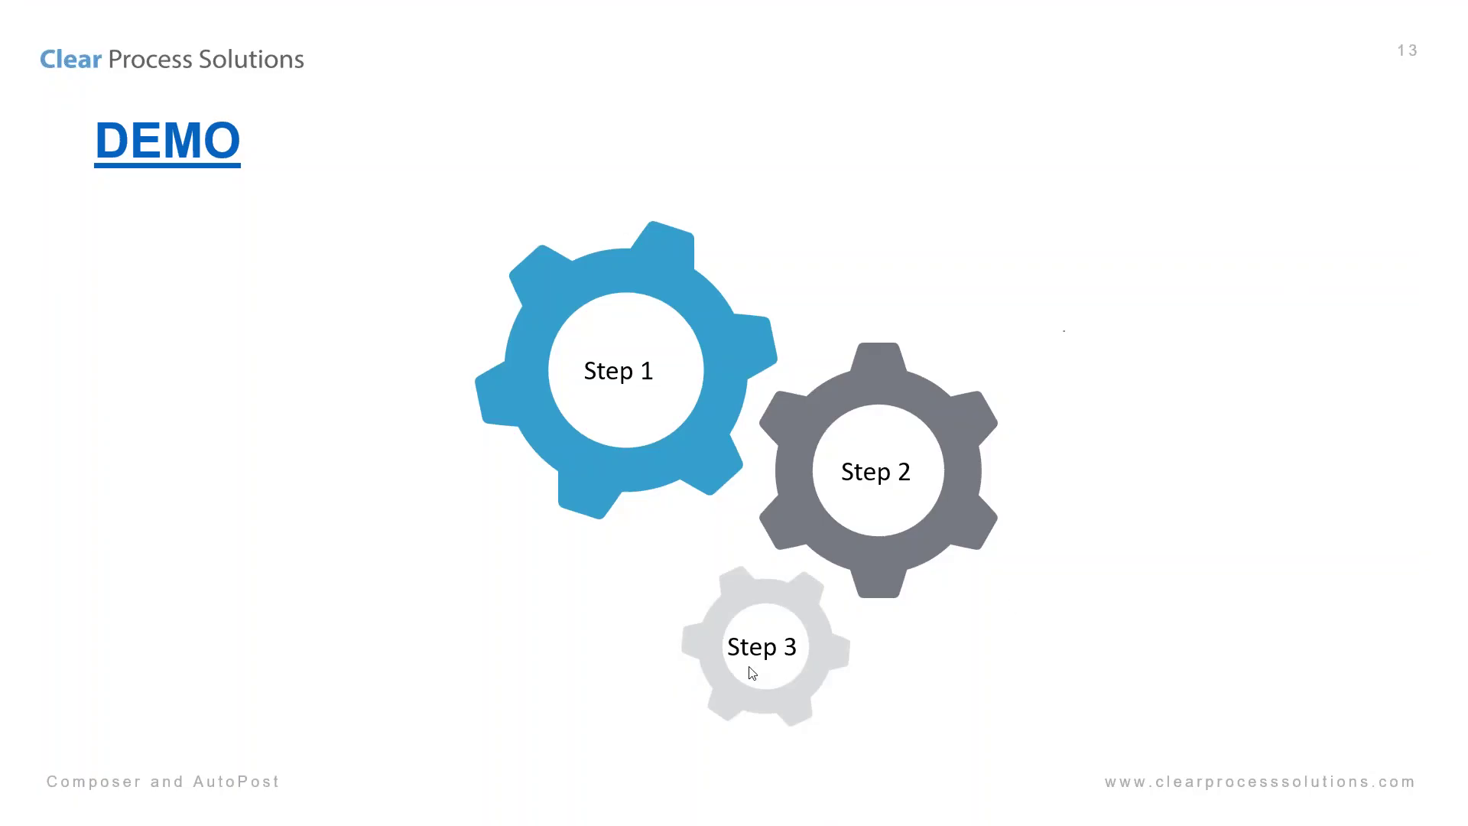
key(alt+Tab)
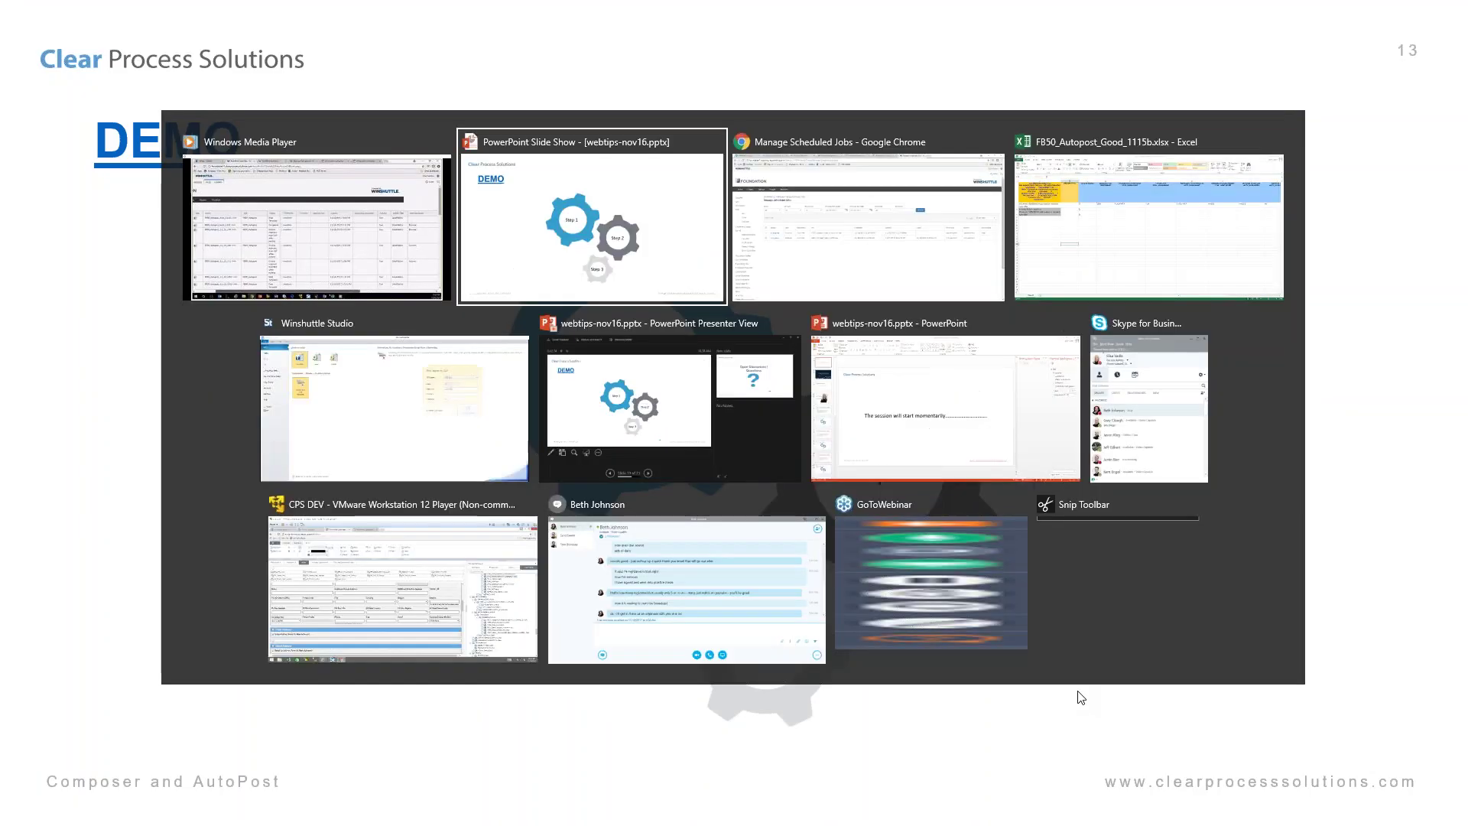
key(alt+Tab)
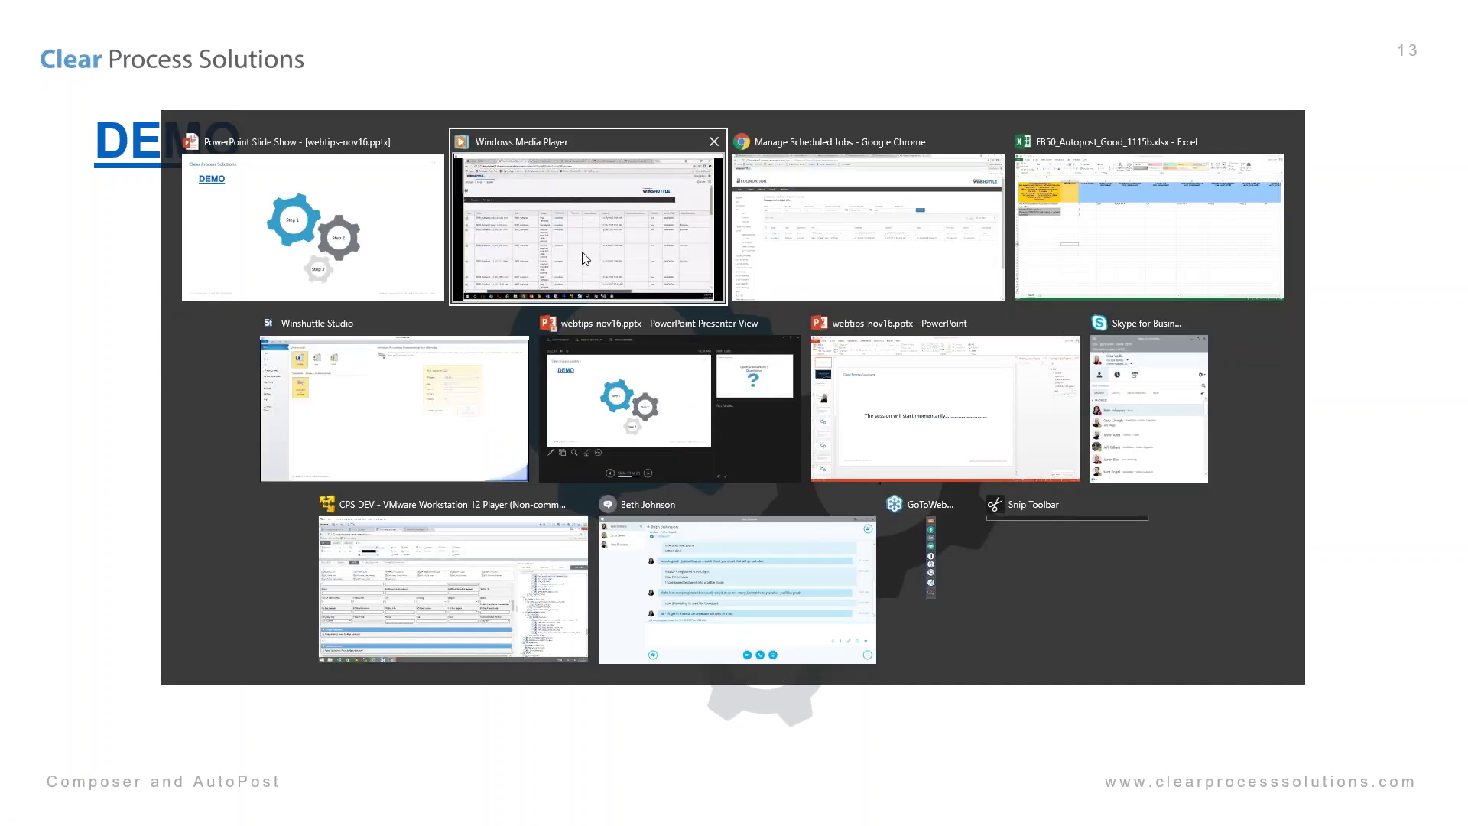
key(Escape)
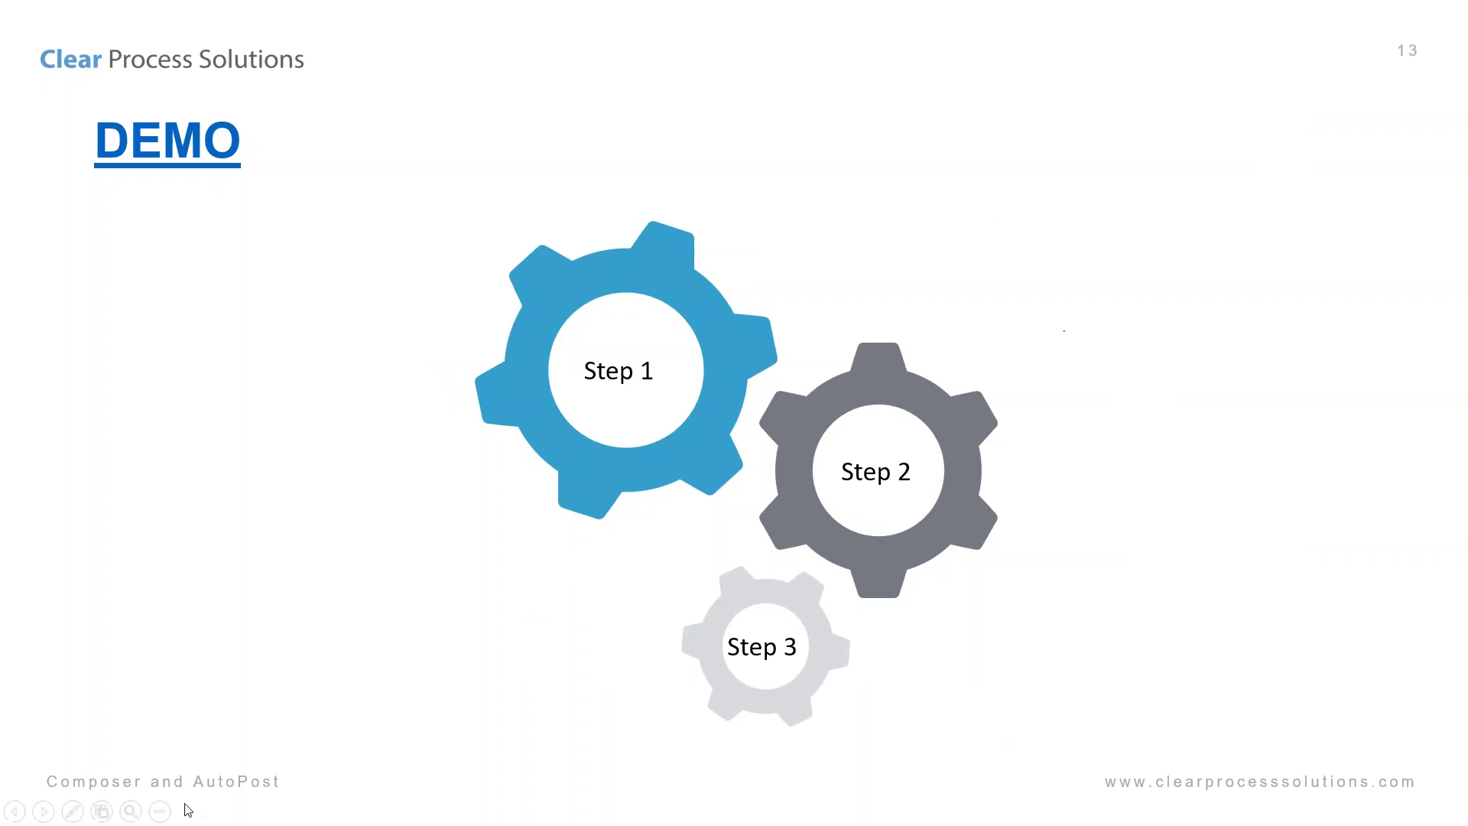
key(alt+Tab)
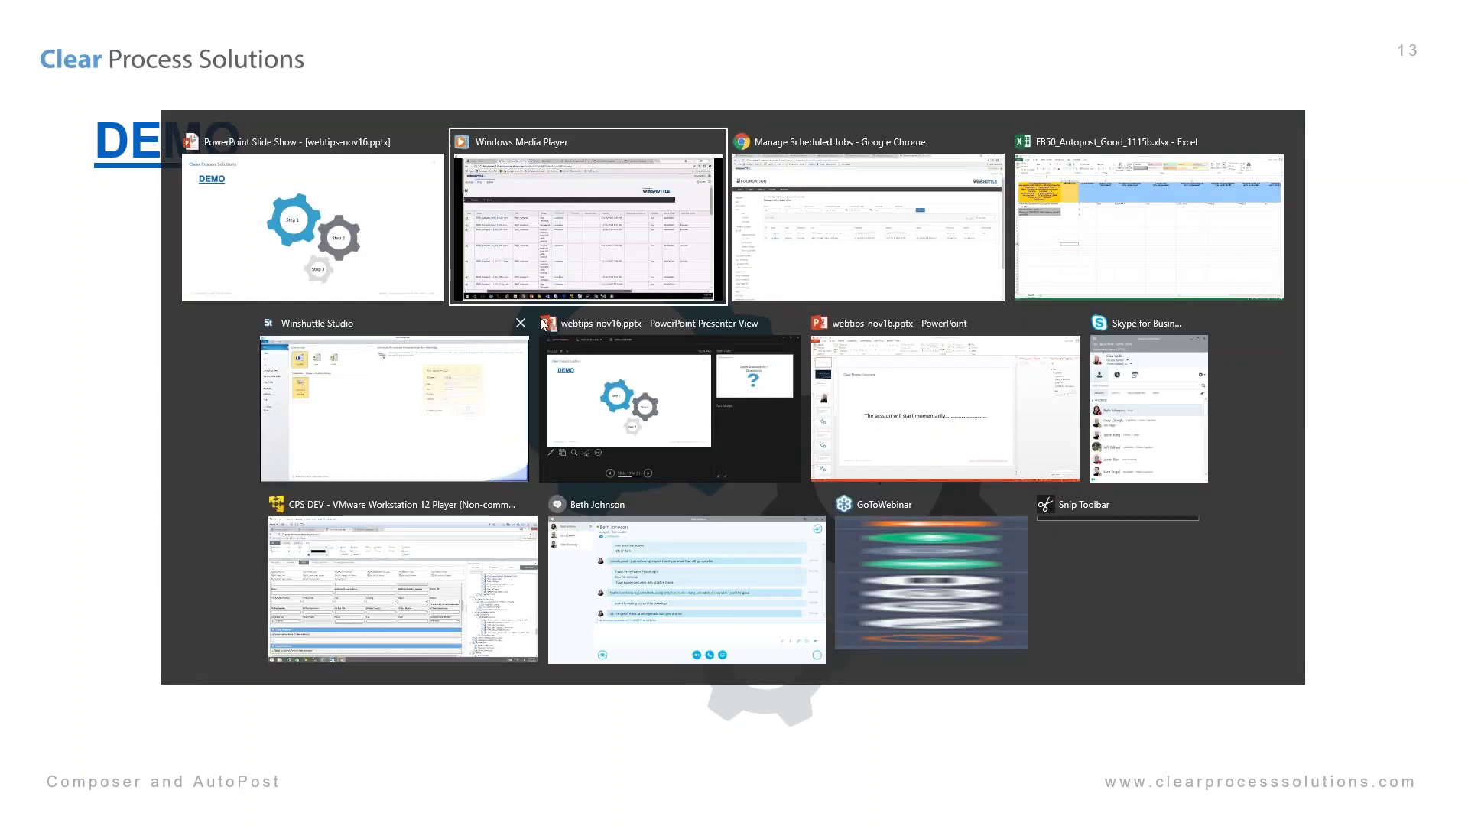
key(alt)
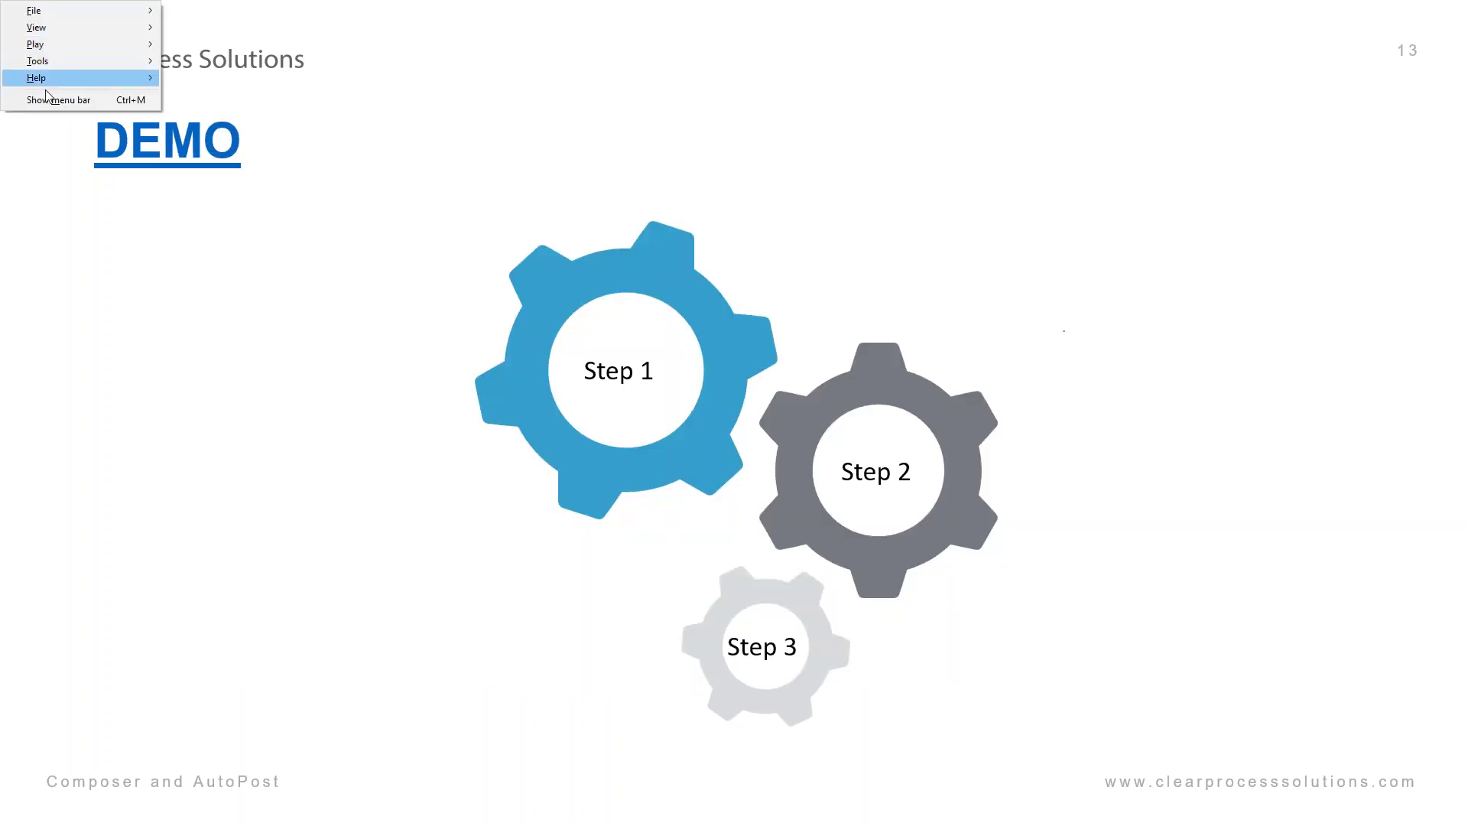
click(488, 164)
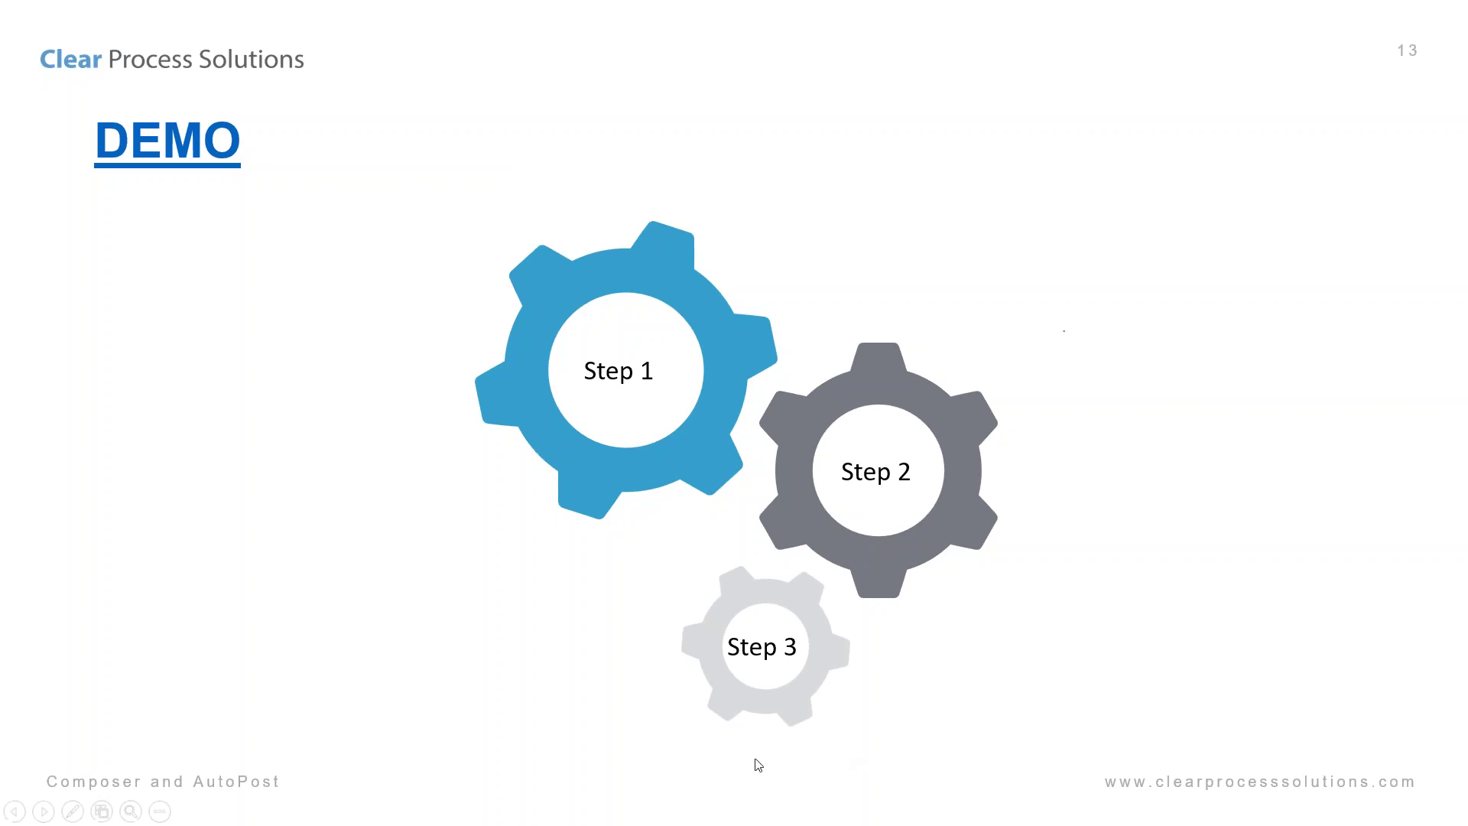
Switch to Chrome and refresh the Manage Background Jobs list for the last week with all types and statuses
click(794, 704)
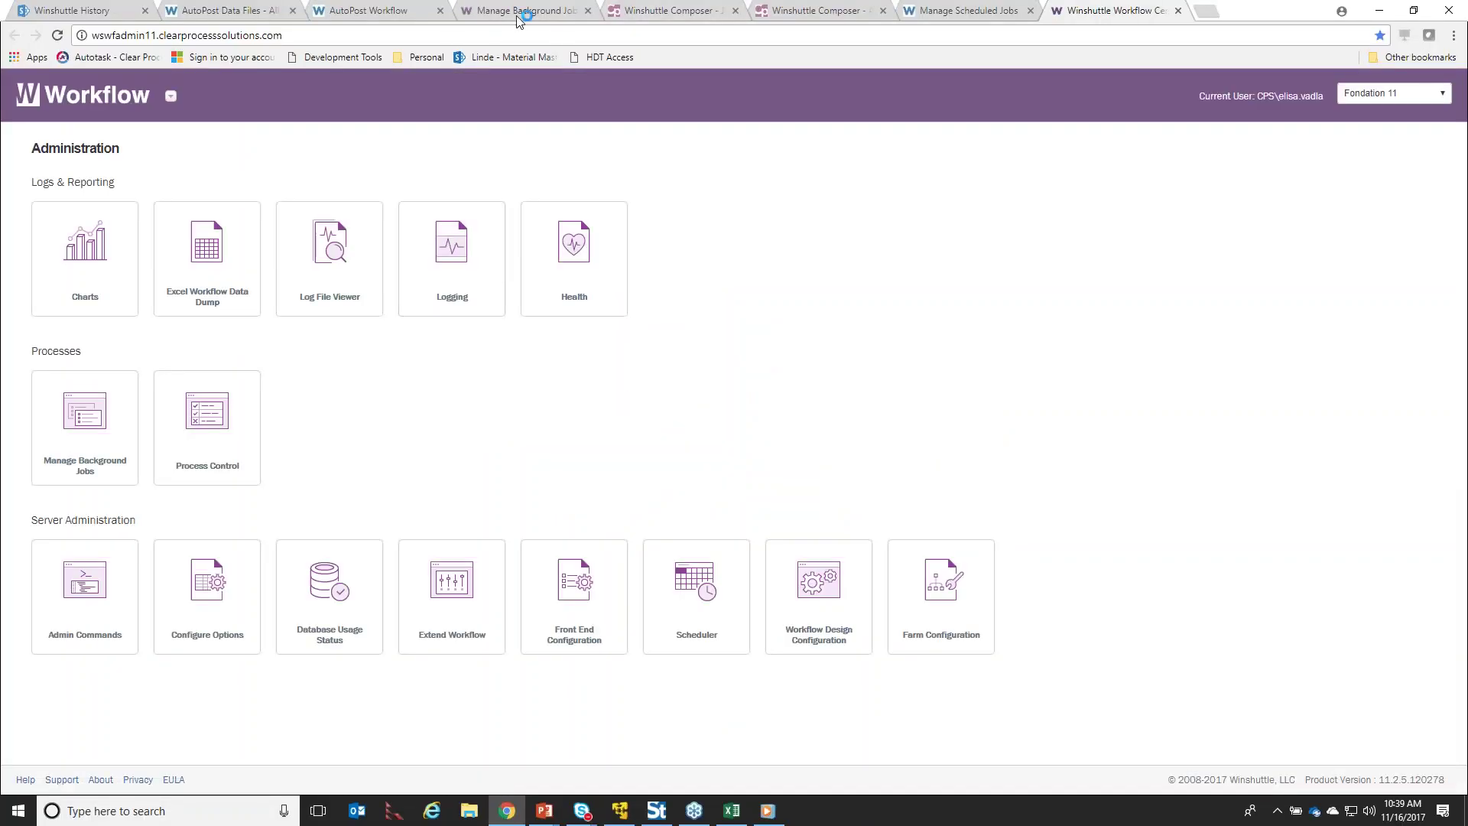
click(524, 12)
click(425, 221)
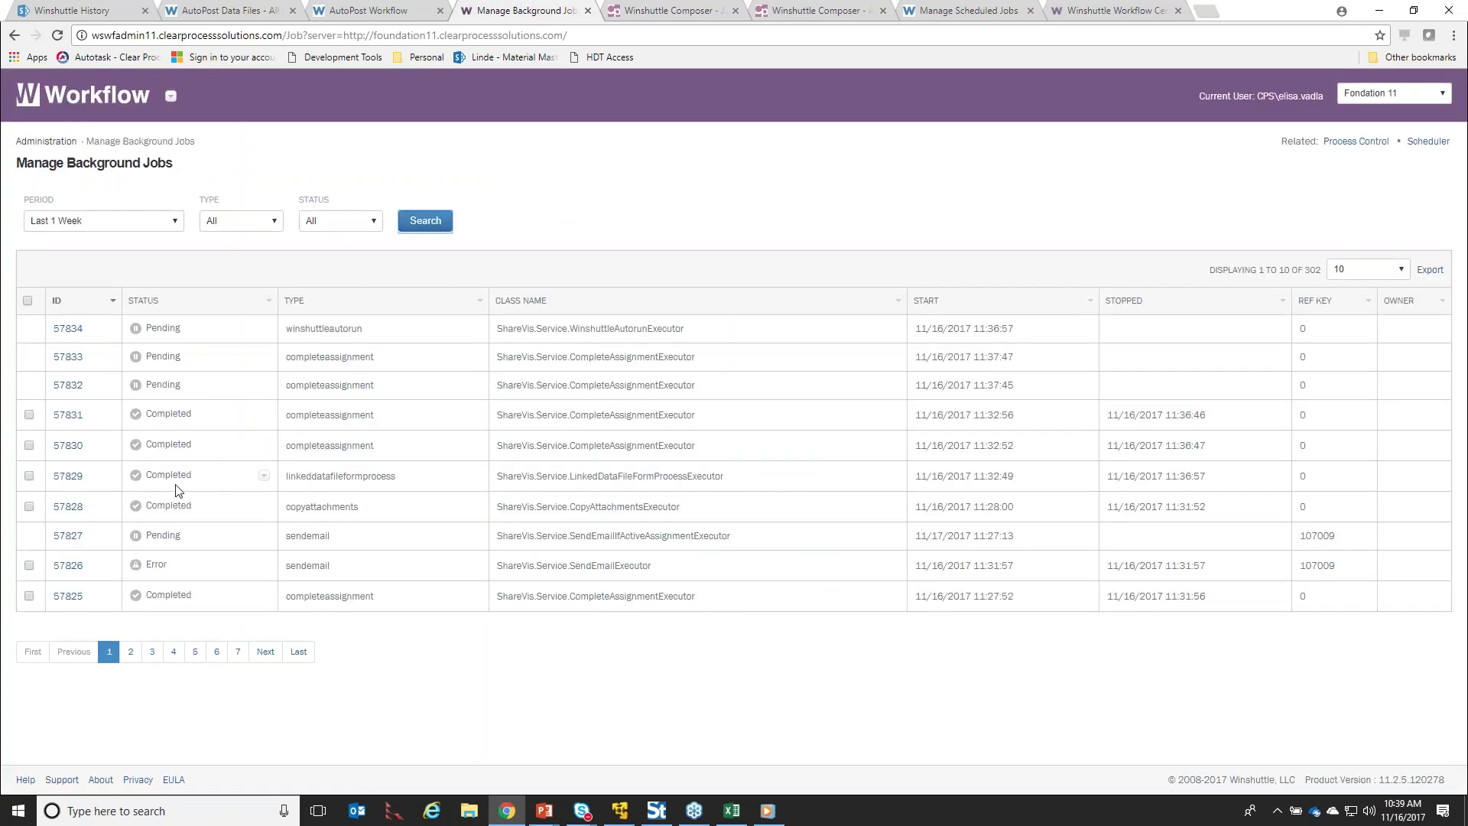
Refresh Manage Scheduled Jobs and the AutoPost Workflow list to check the progress of the live AutoRun file
click(967, 11)
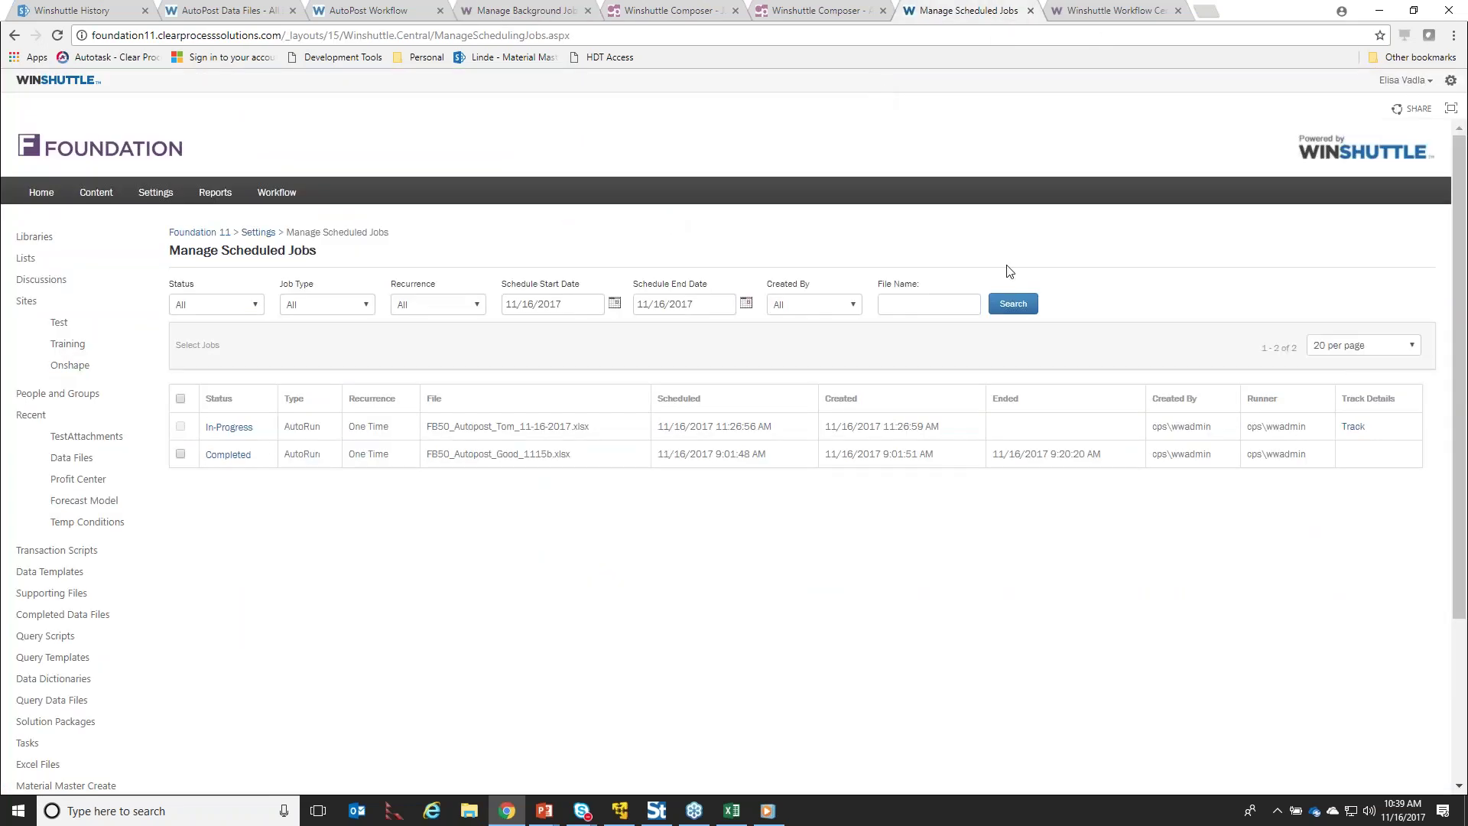
click(1002, 316)
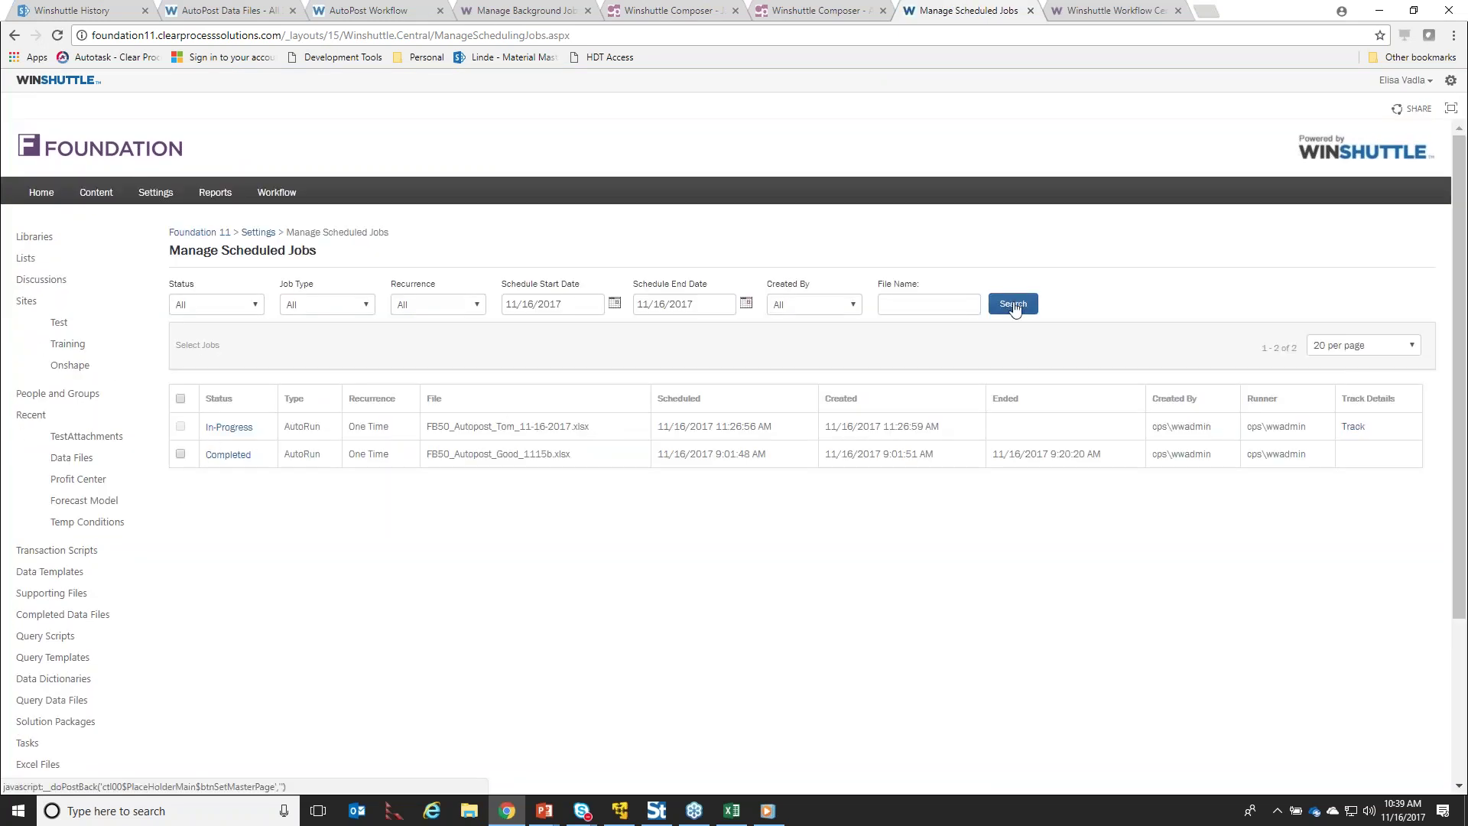
click(357, 15)
click(56, 37)
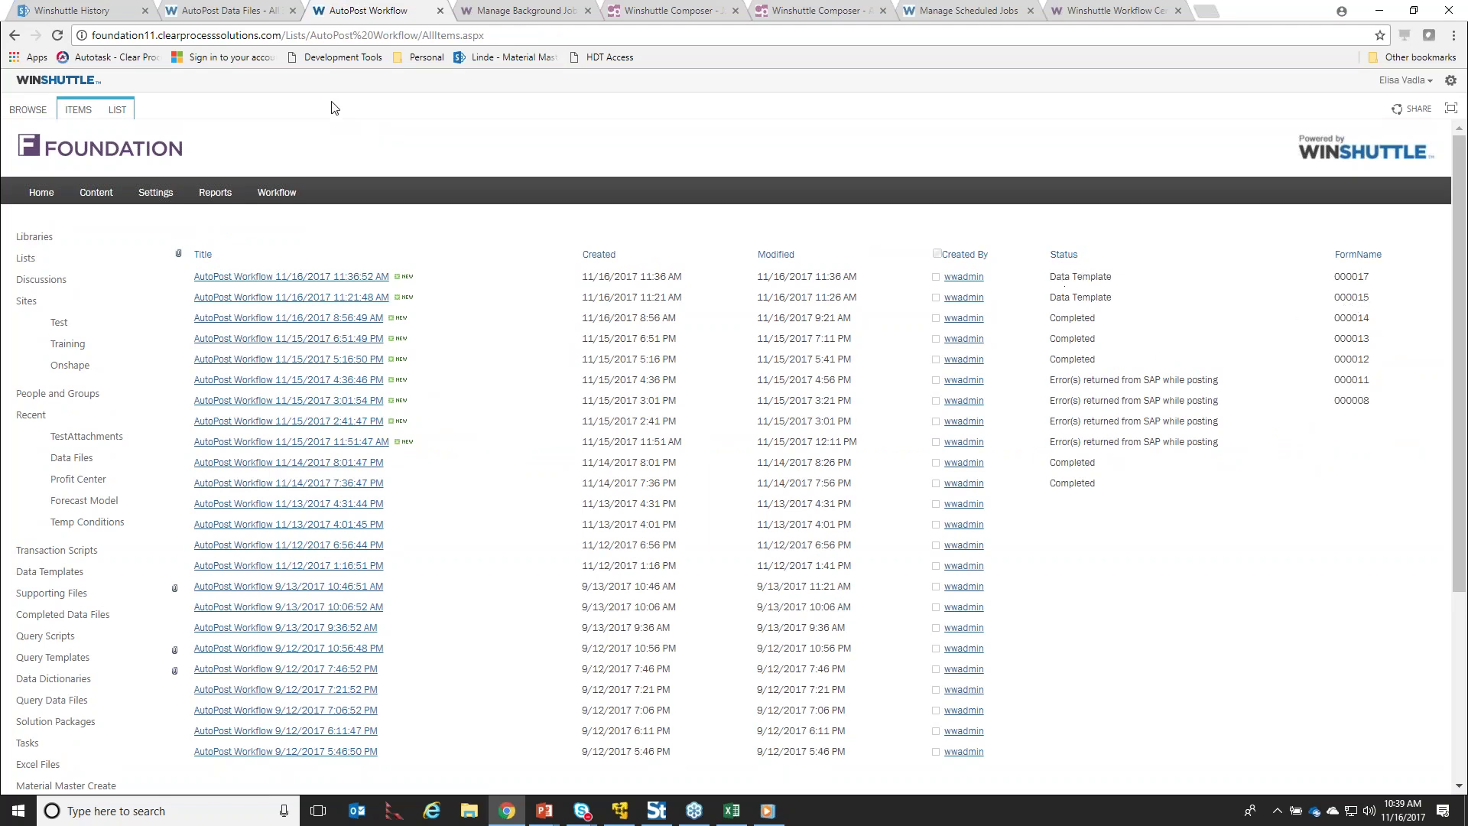
click(992, 11)
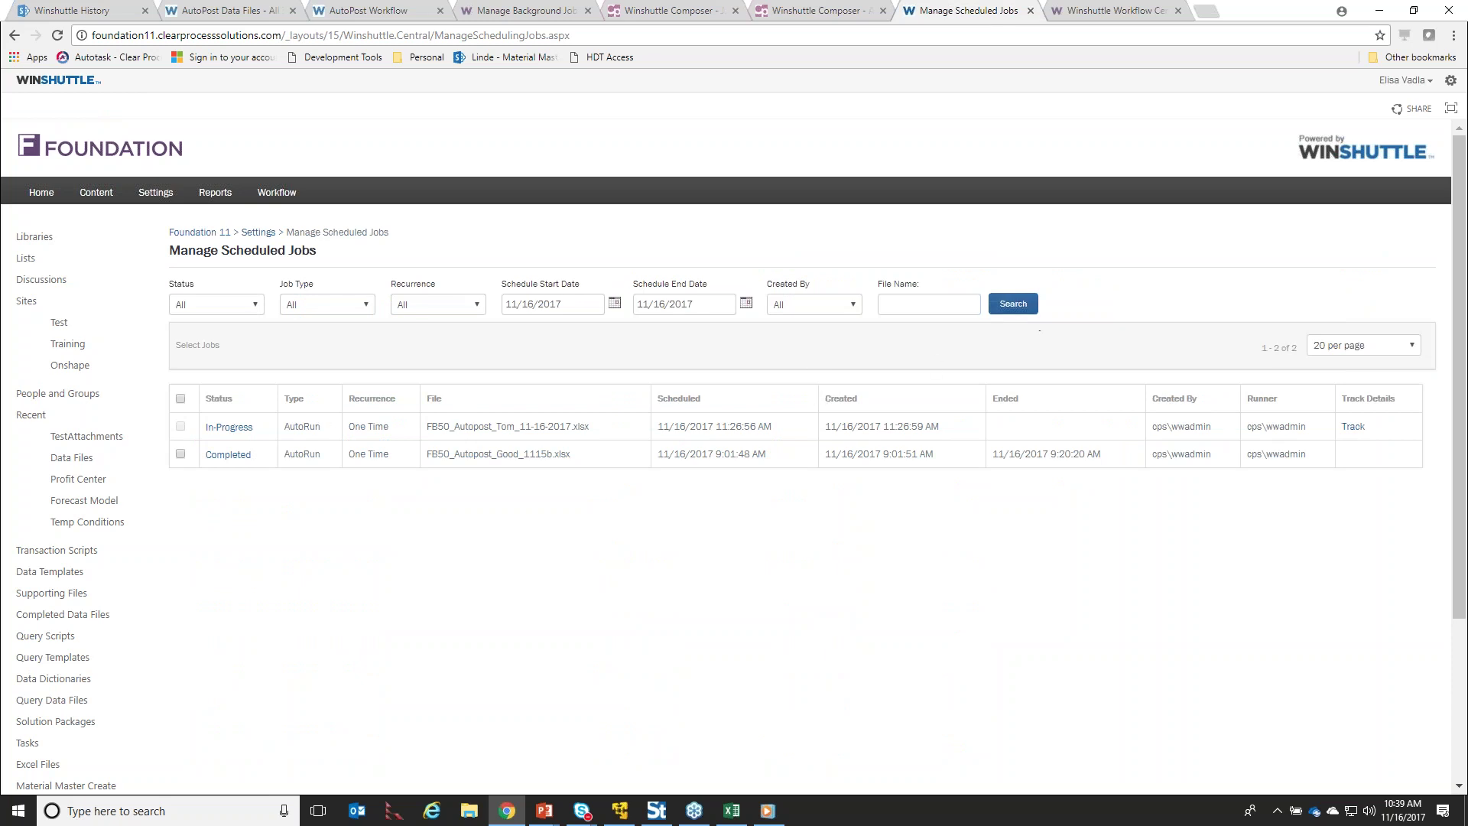
click(1014, 304)
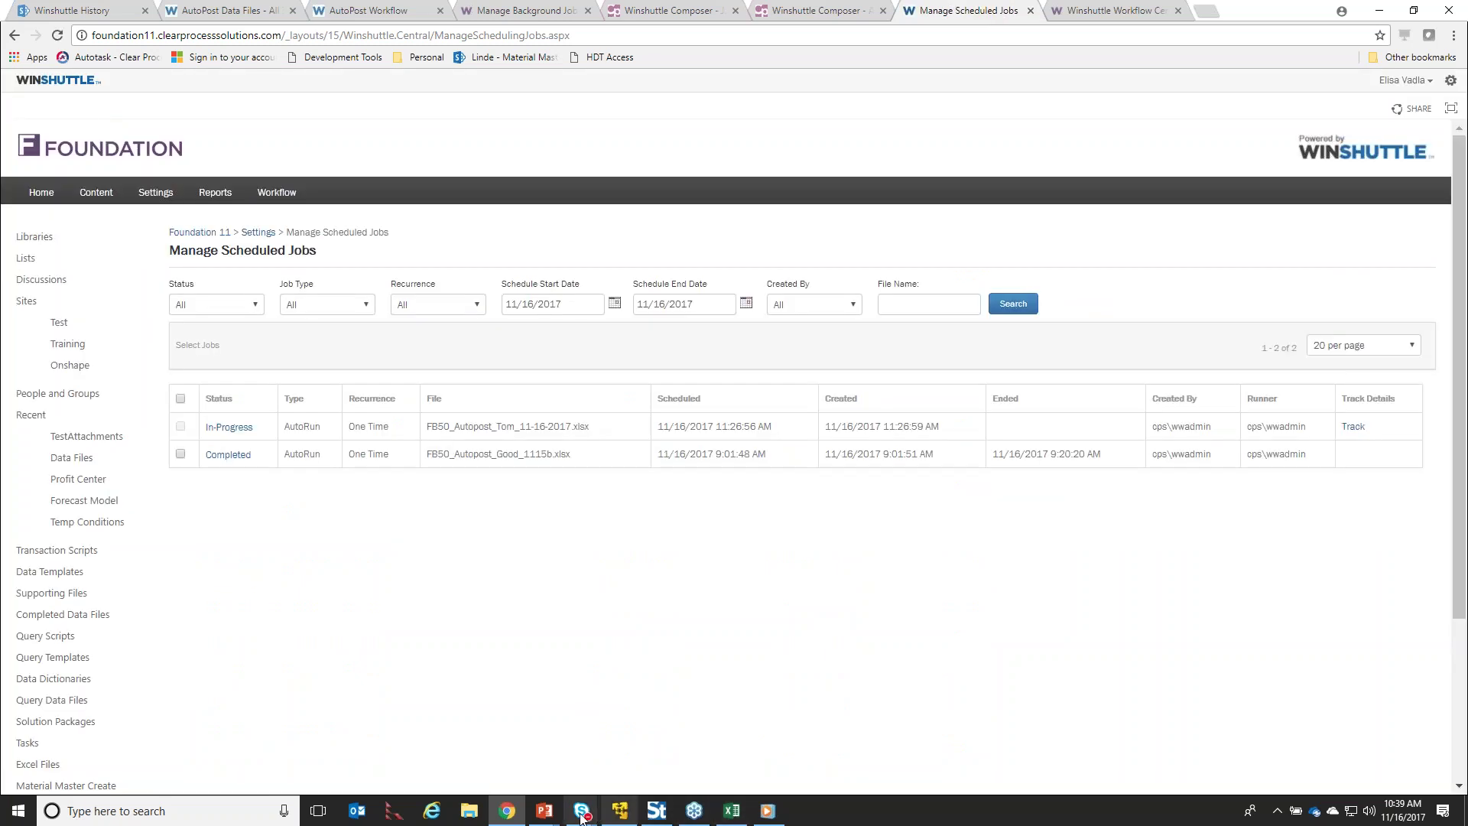
Switch back to Windows Media Player and resume the demo recording
mouse_move(586, 816)
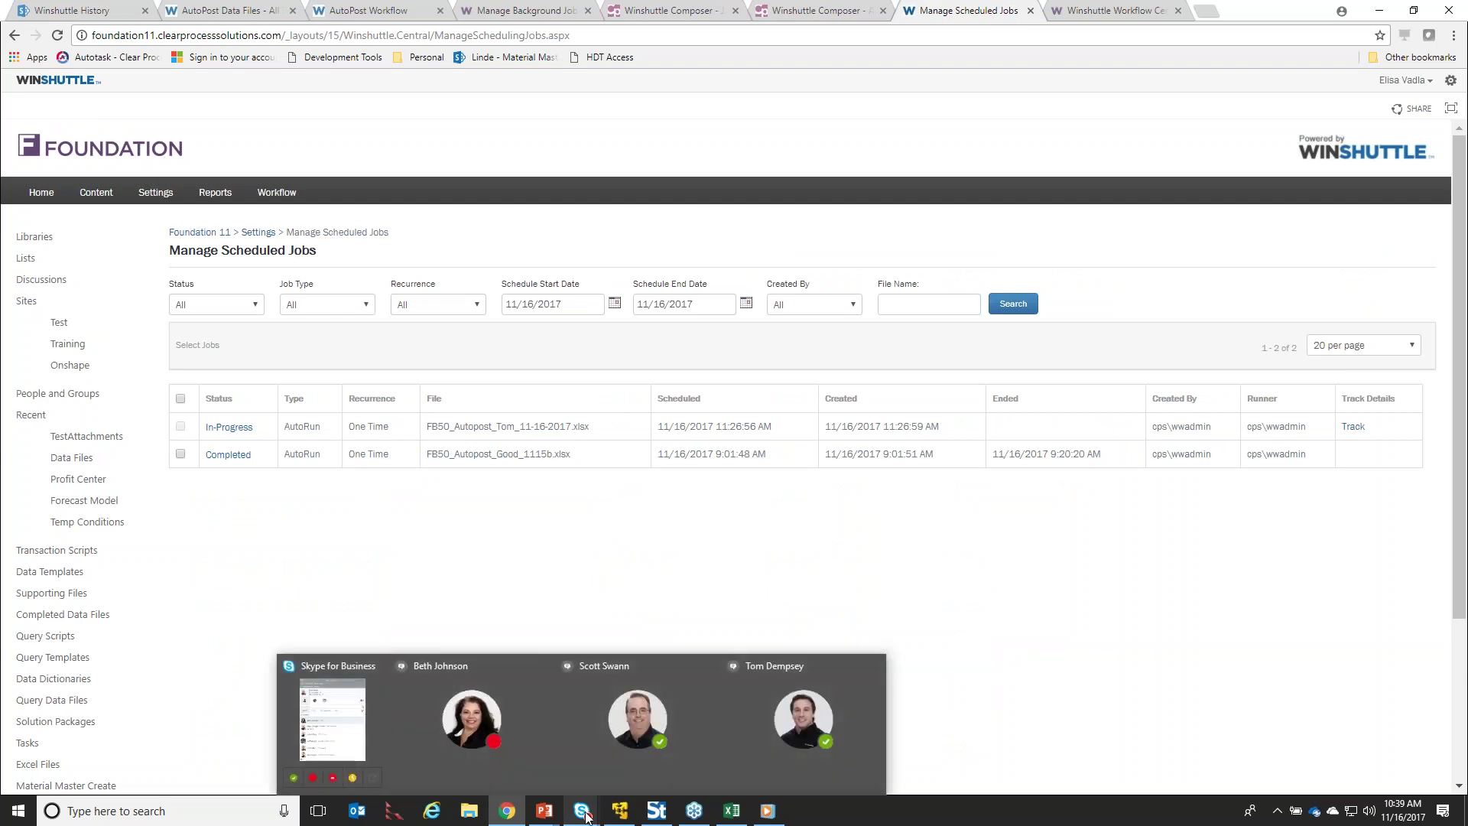
mouse_move(690, 817)
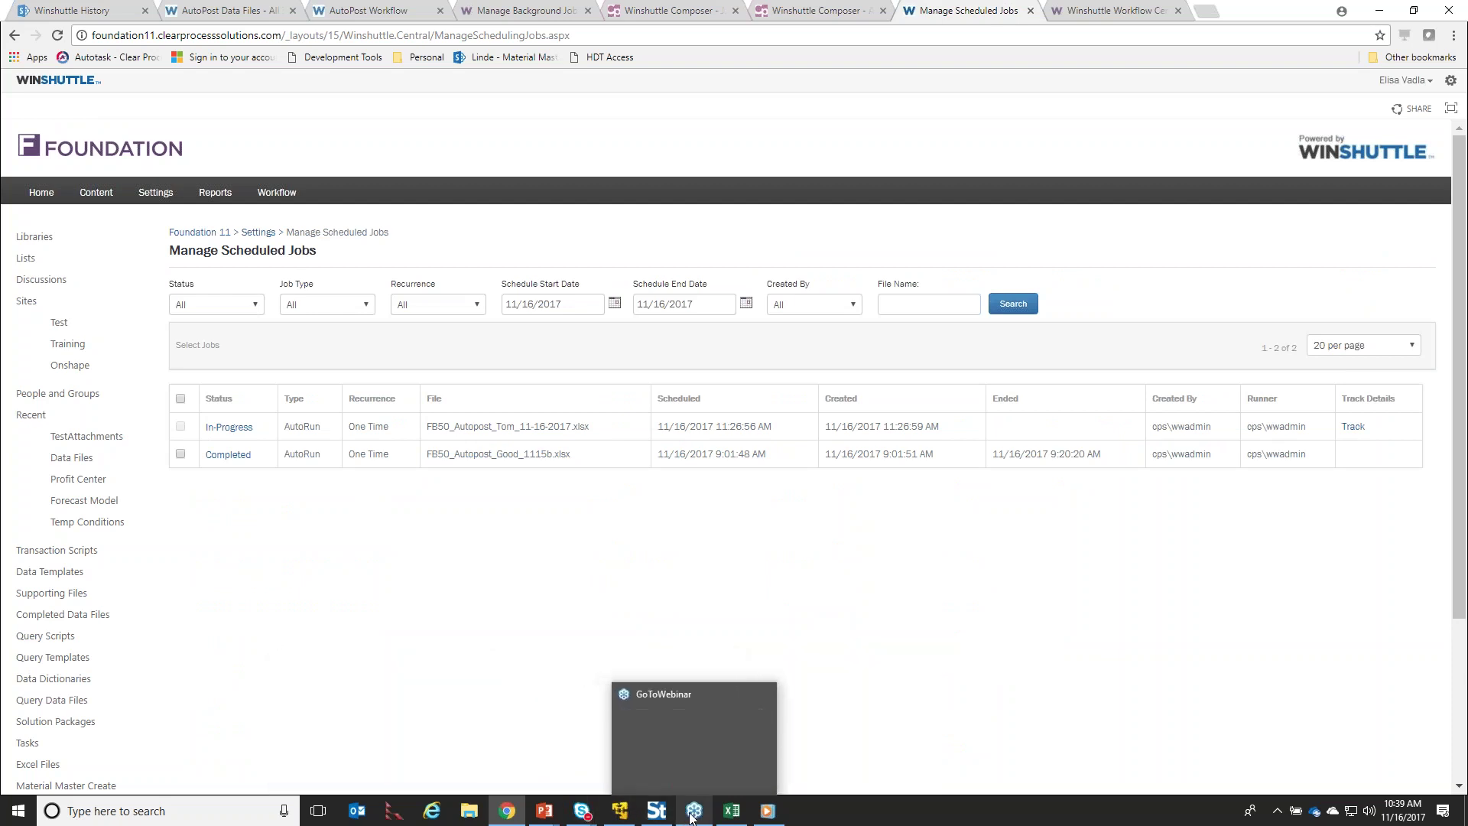
mouse_move(541, 816)
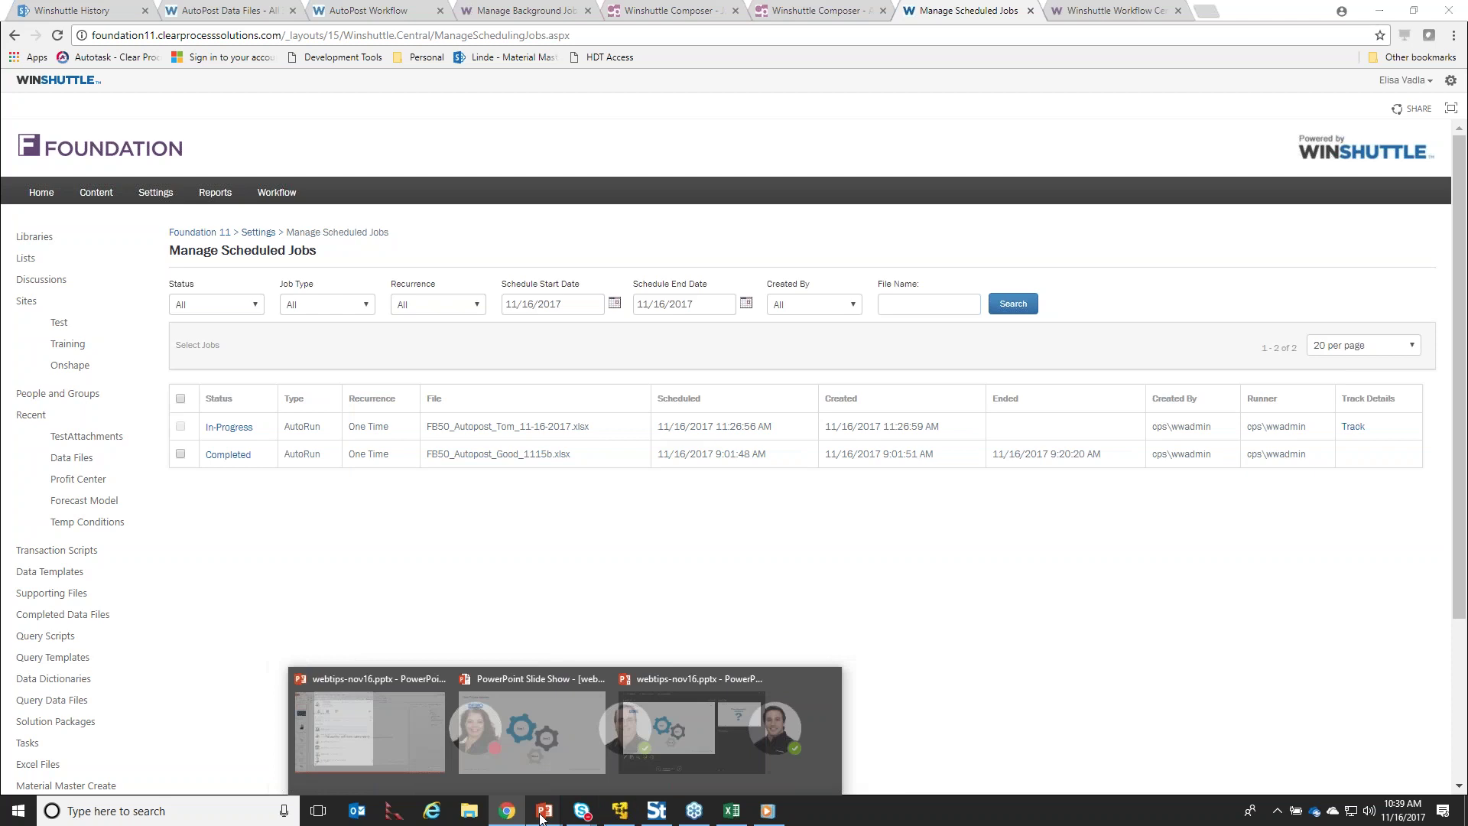
mouse_move(579, 757)
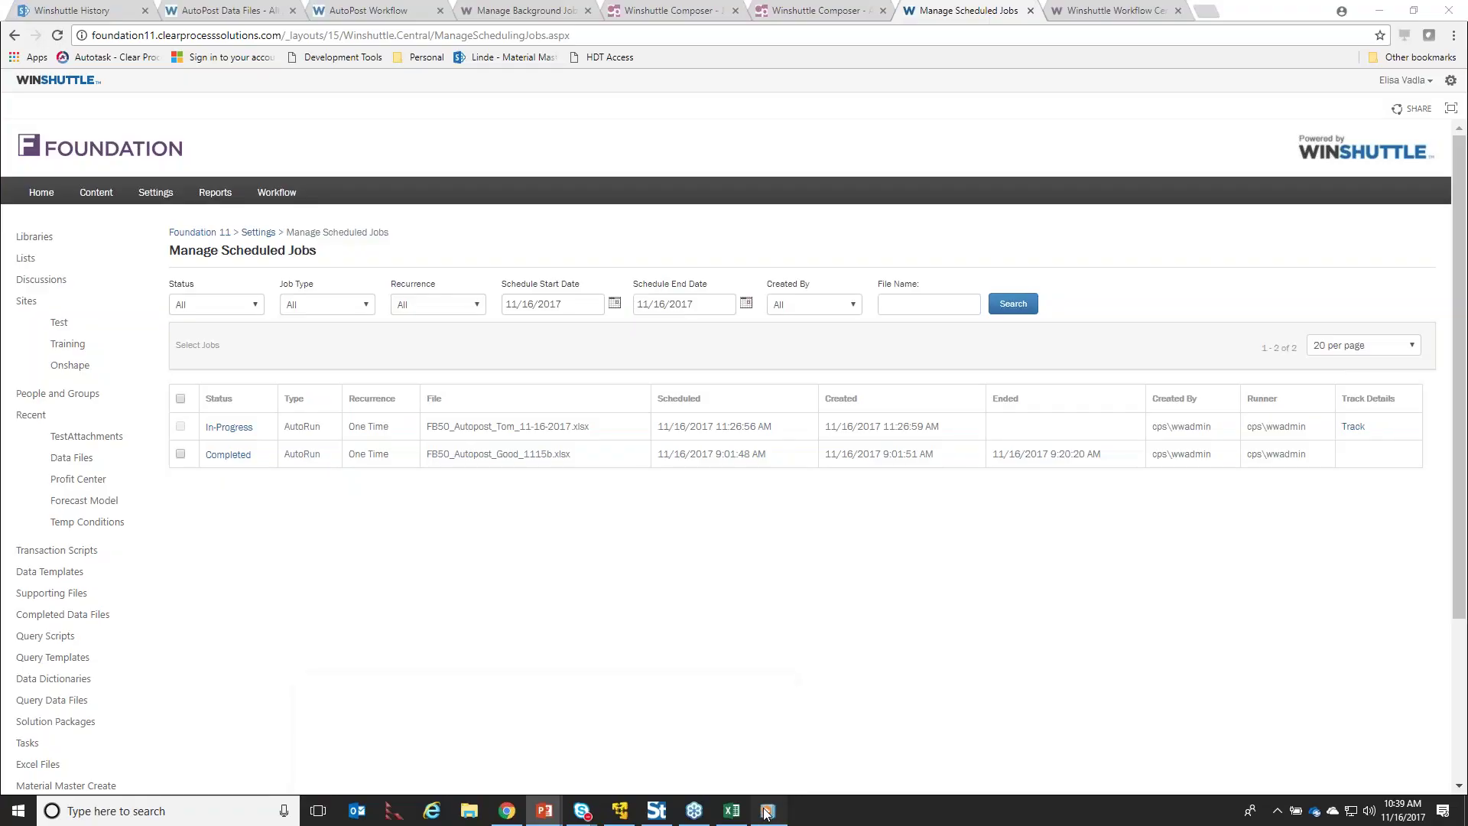
click(768, 811)
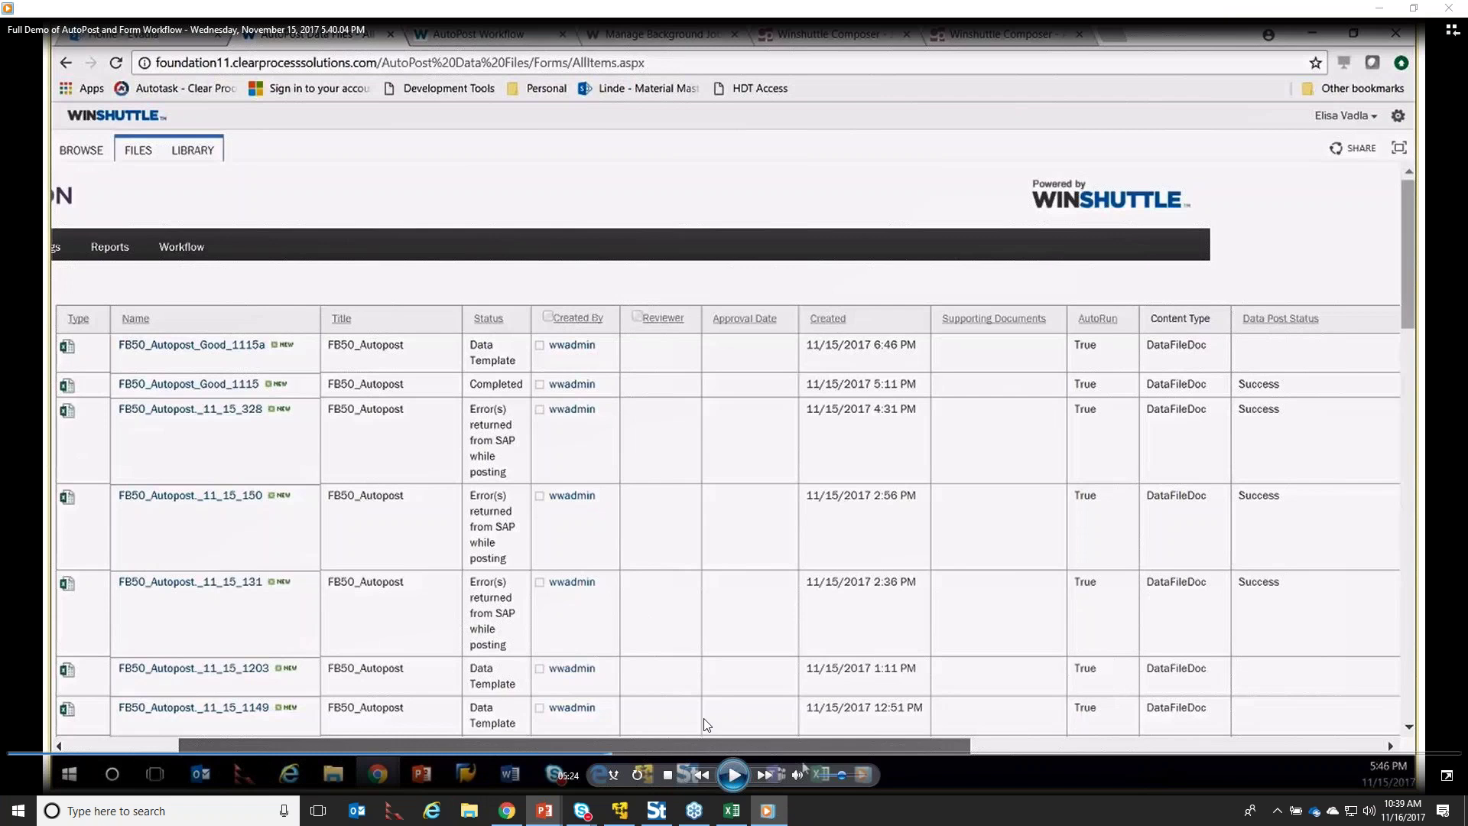
click(733, 775)
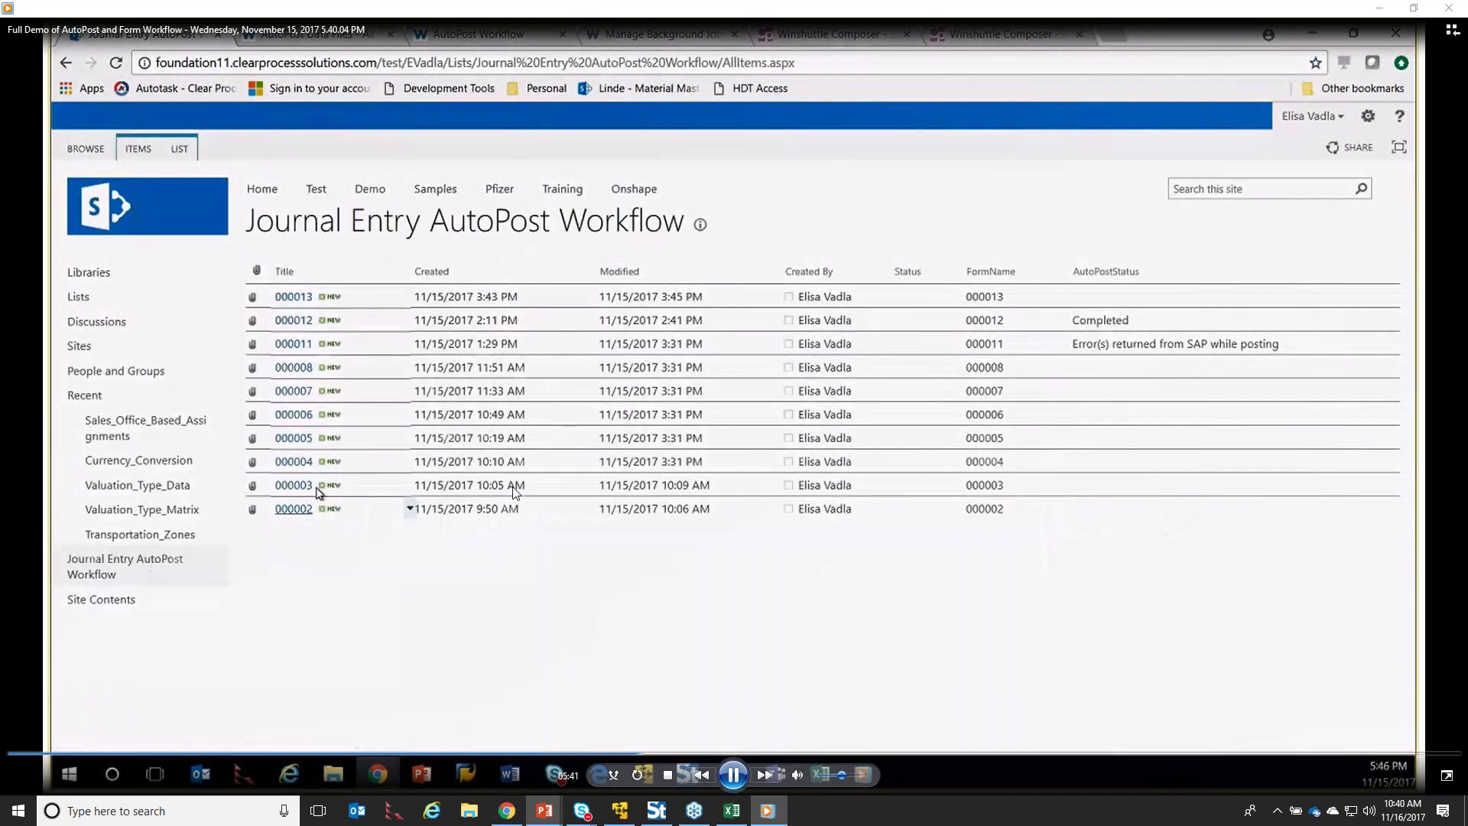
Skip the recording forward to about 08:46, following FB50_Autopost_Good_1115a.xlsx through the Manage Scheduled Jobs status changes
click(670, 755)
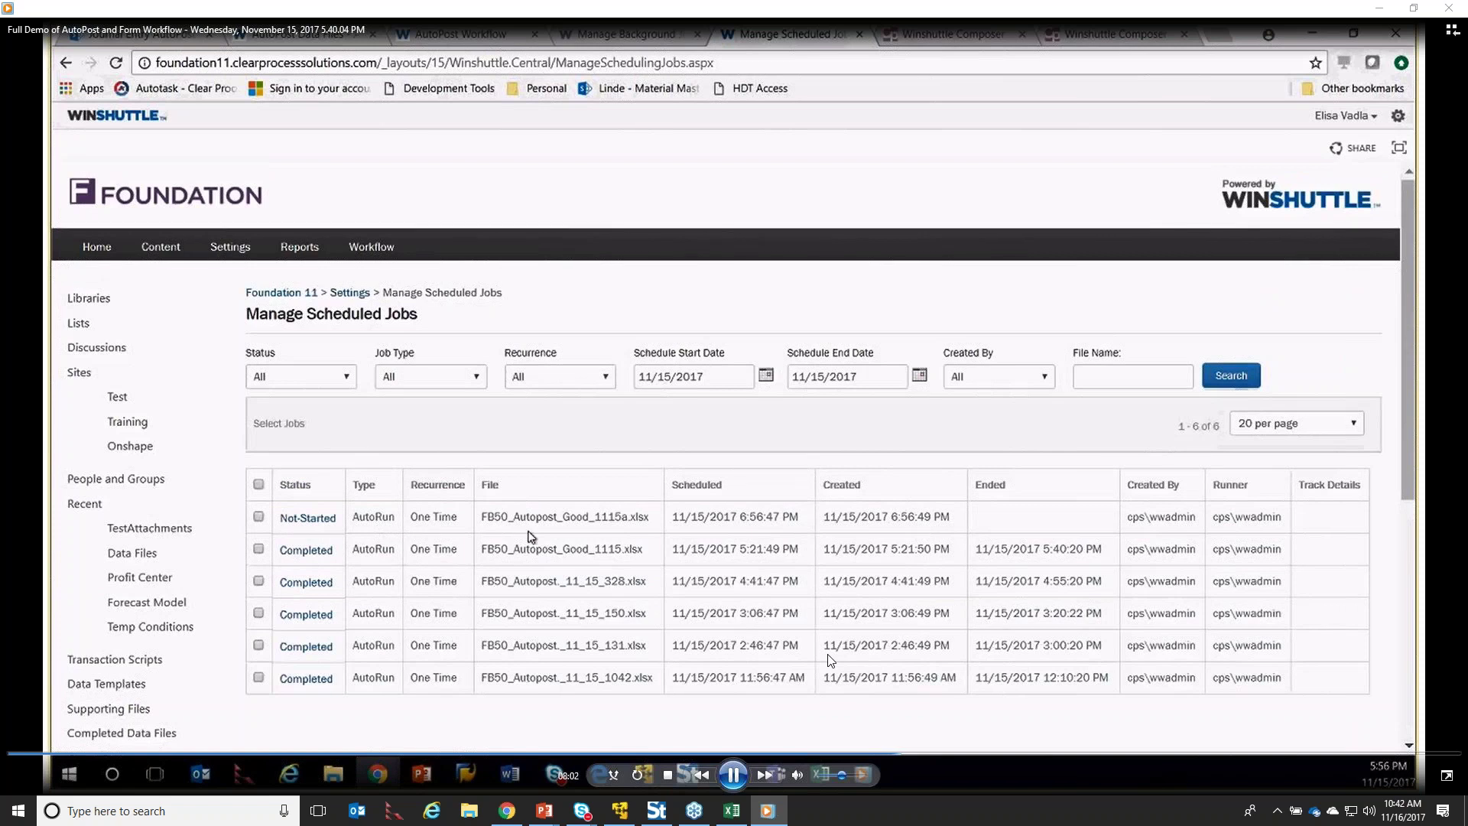
drag(900, 762, 933, 762)
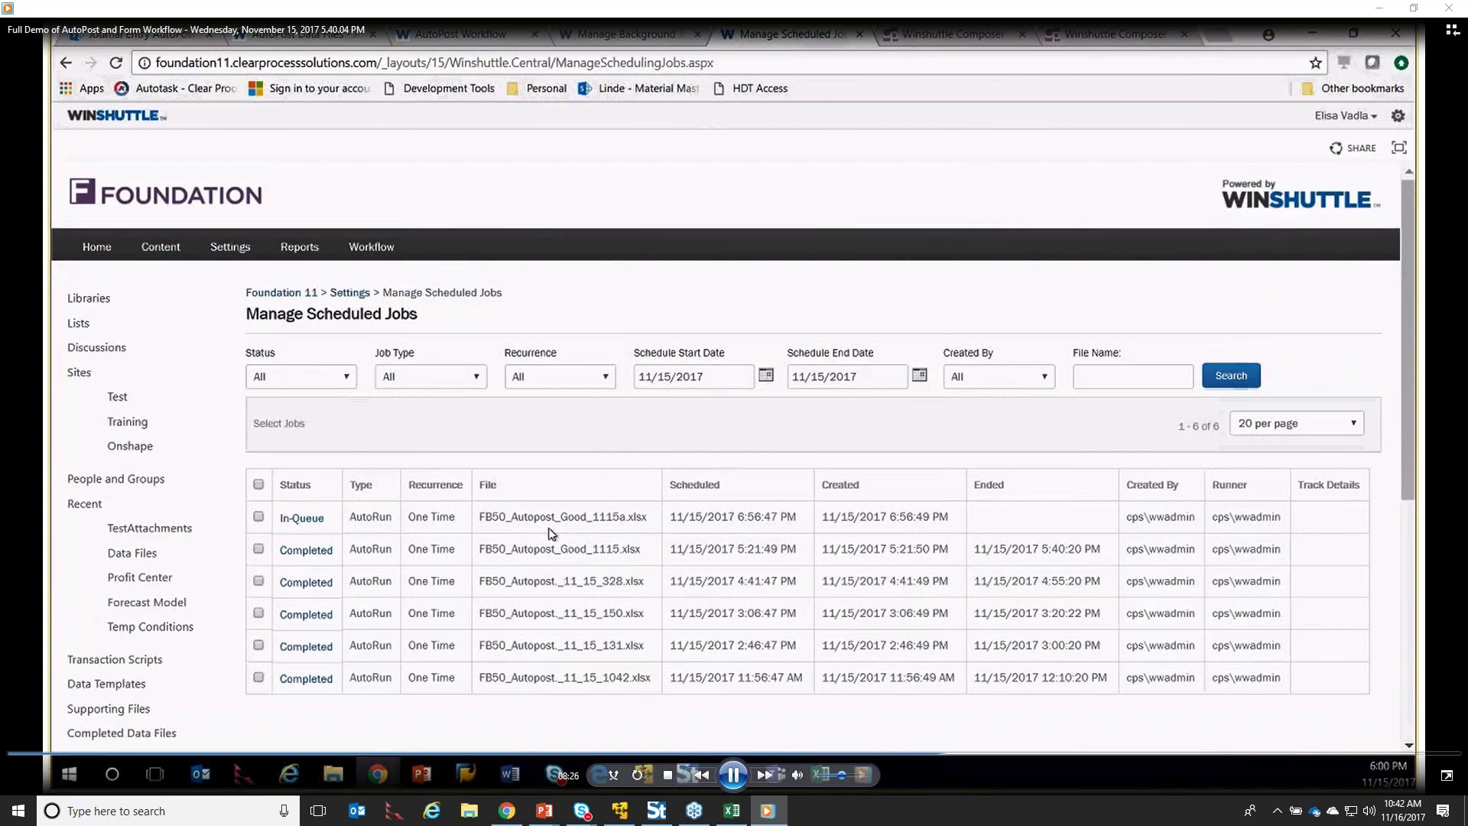
drag(946, 763, 965, 762)
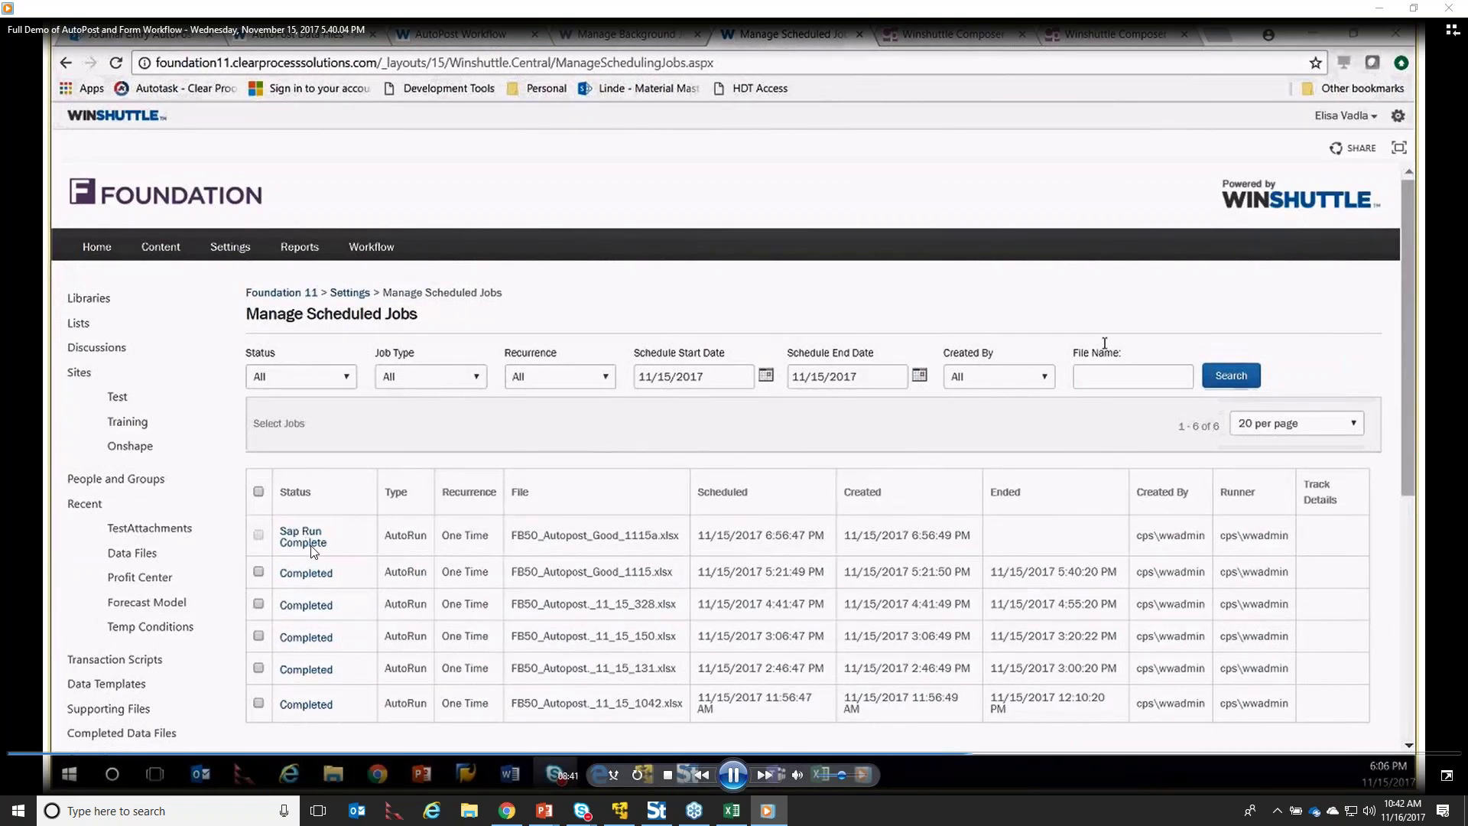
click(977, 756)
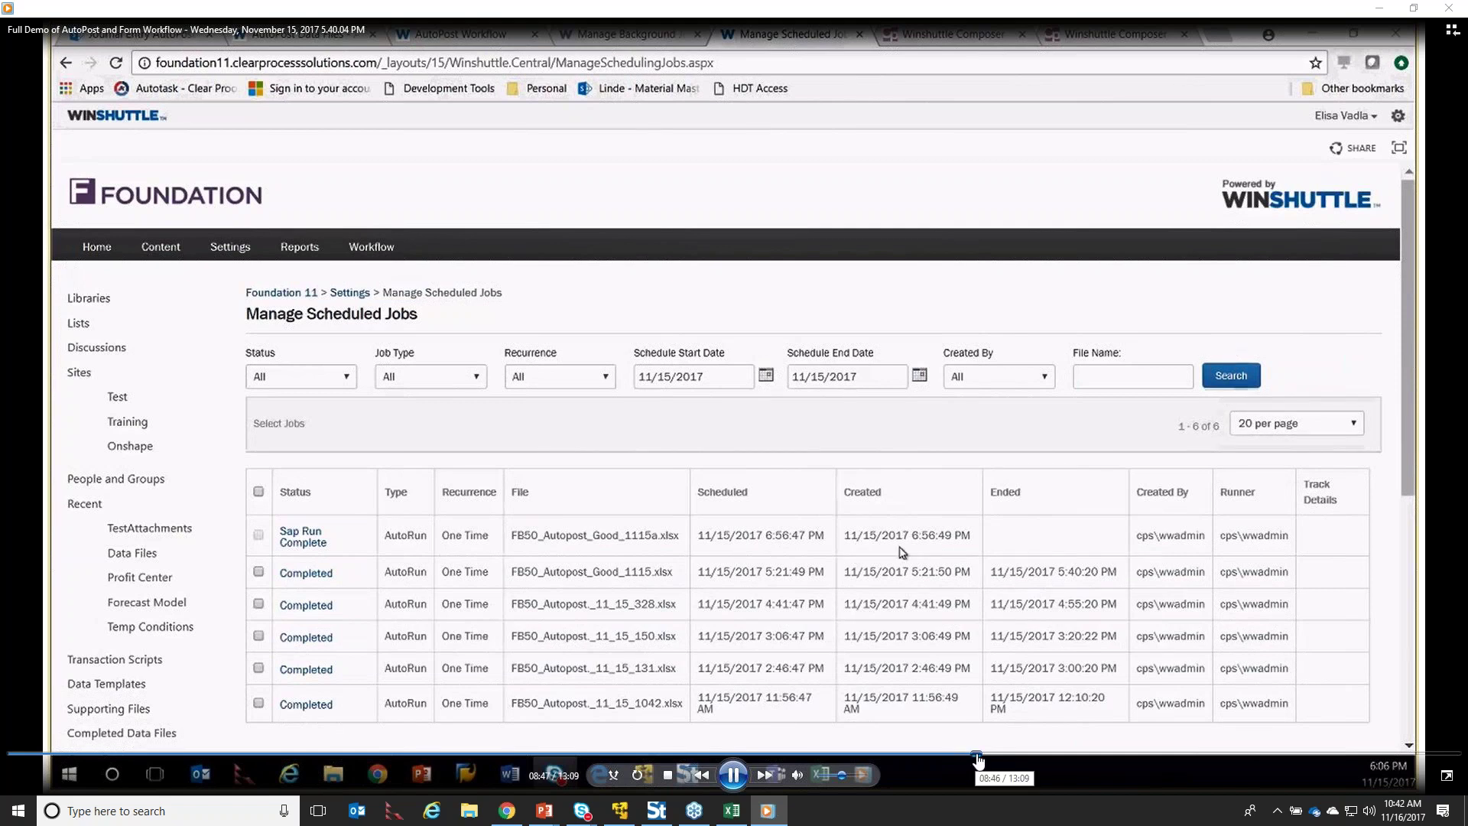
Skip the demo recording forward beyond 09:37, past the Manage Scheduled Jobs, AutoPost Workflow and AutoPost Data Files views
click(990, 755)
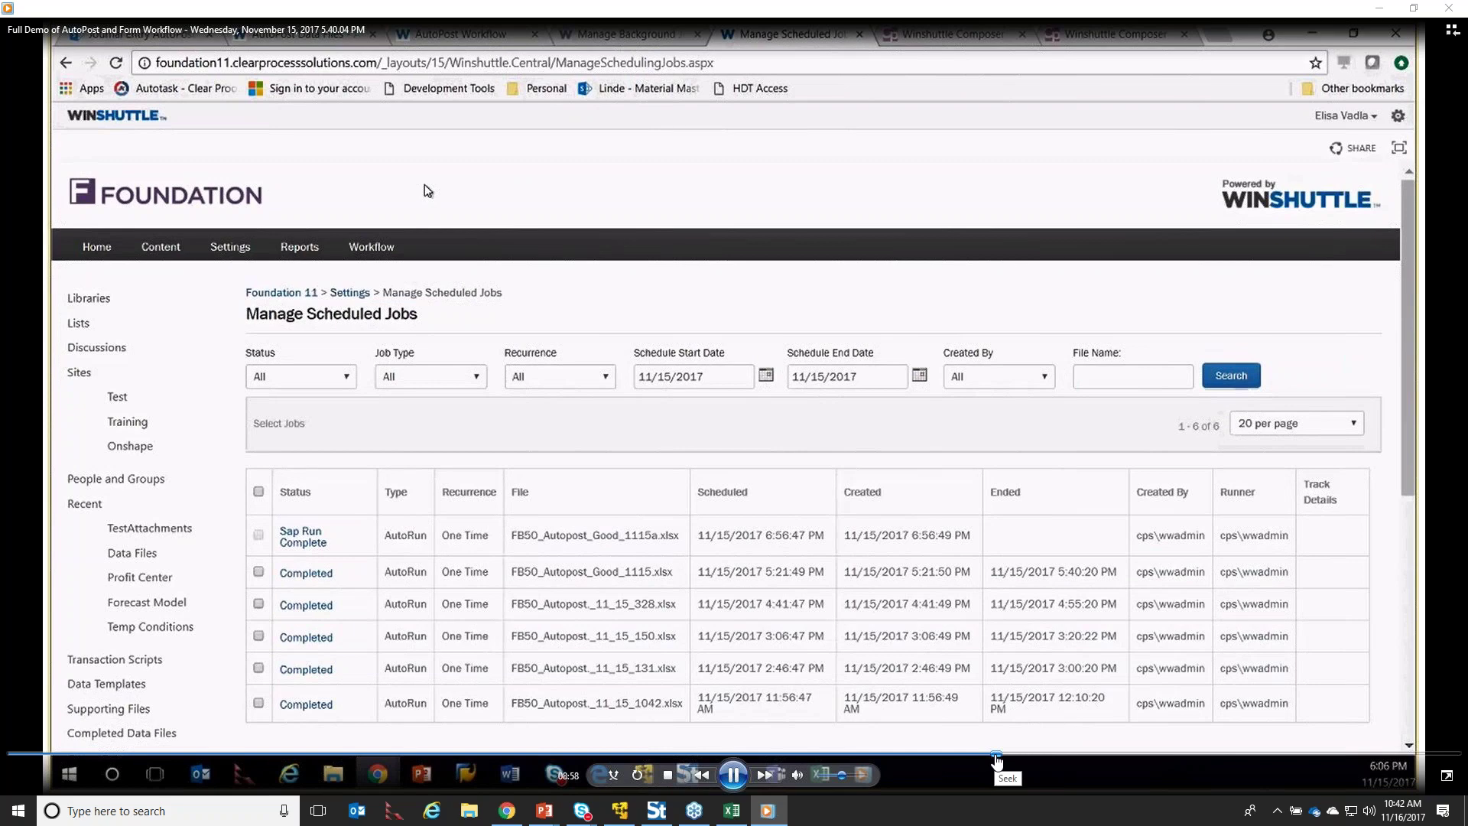
click(1002, 756)
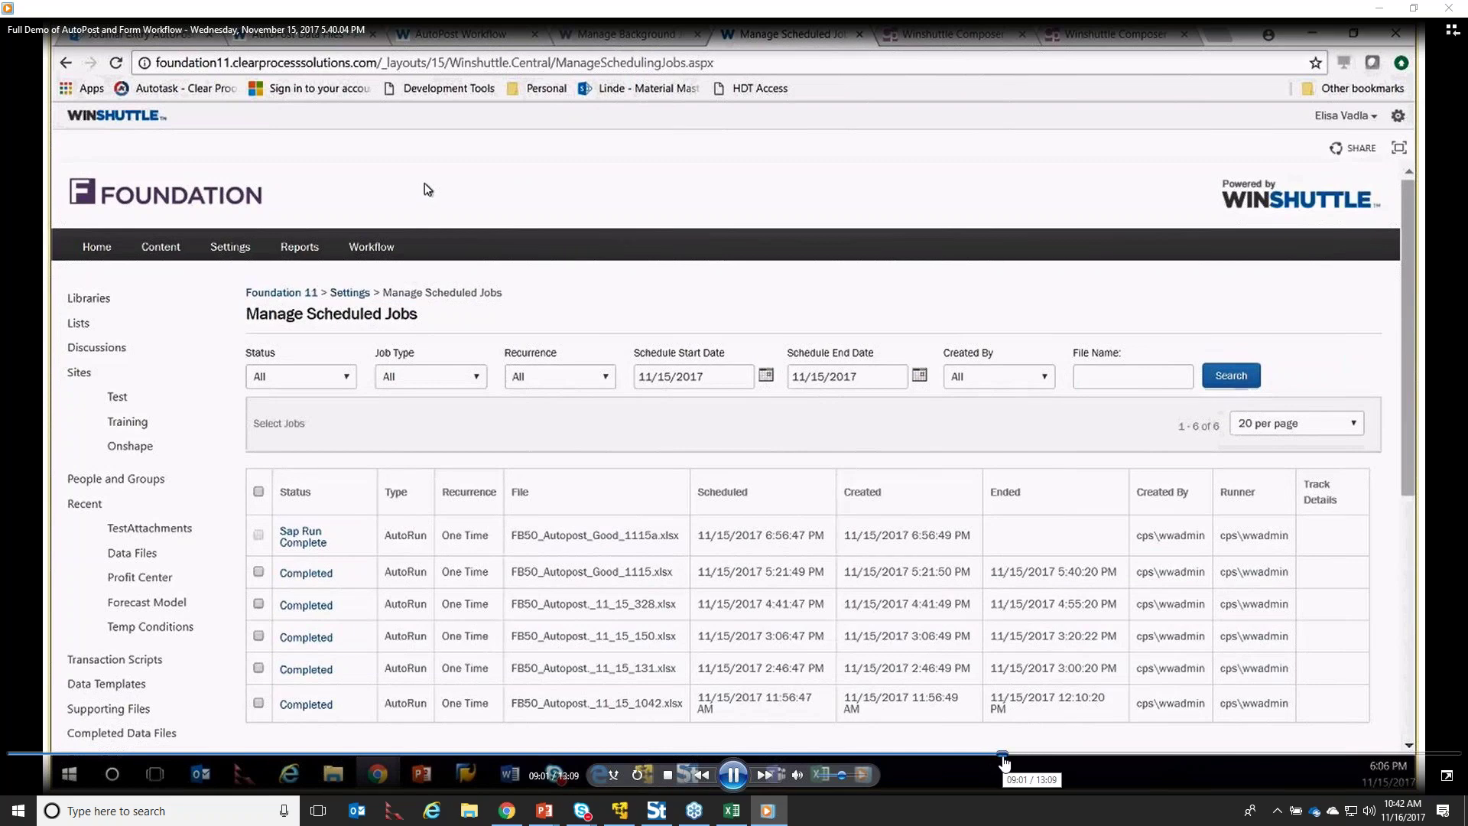
click(1016, 756)
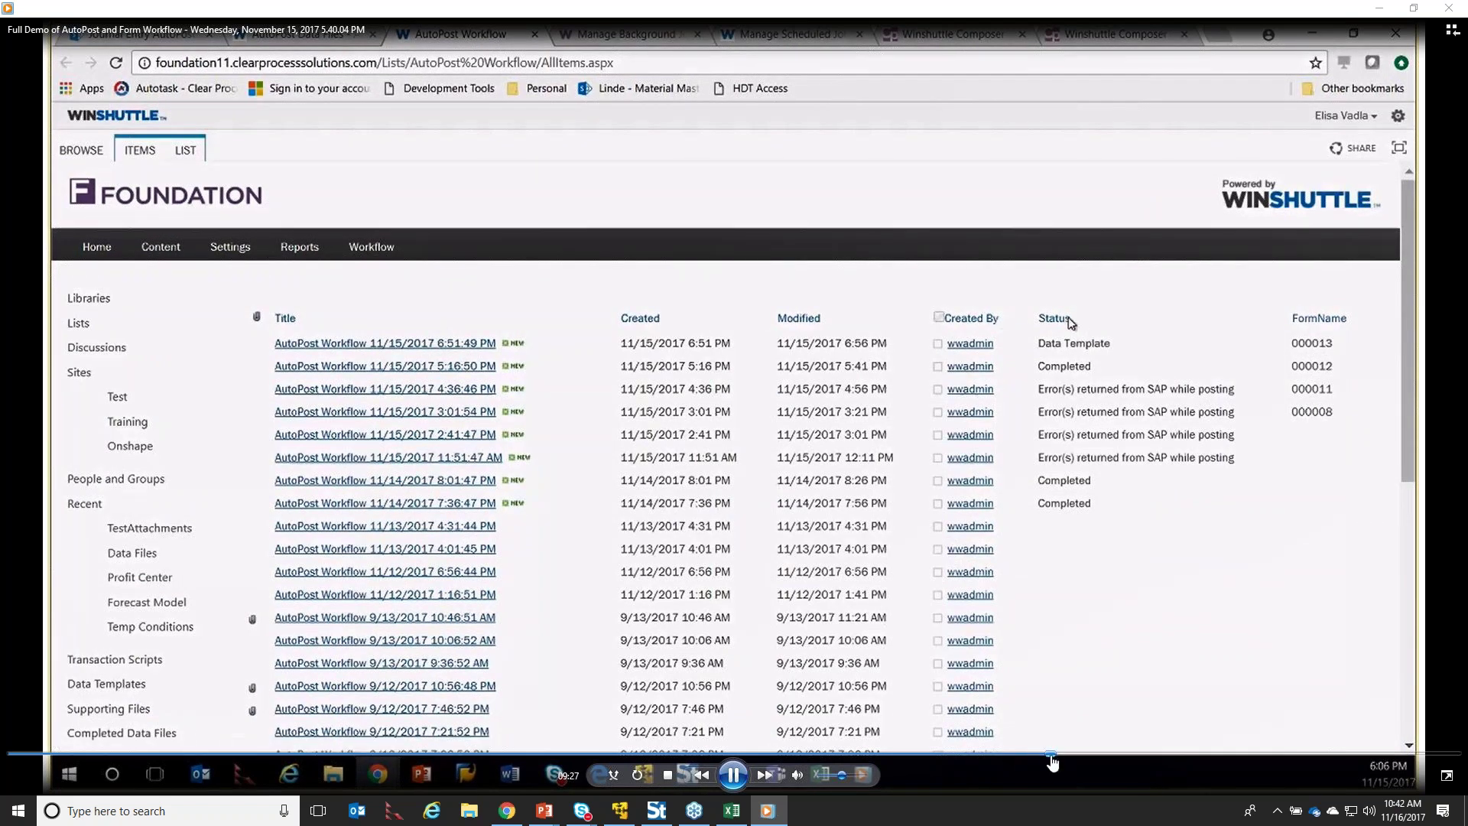
click(1070, 757)
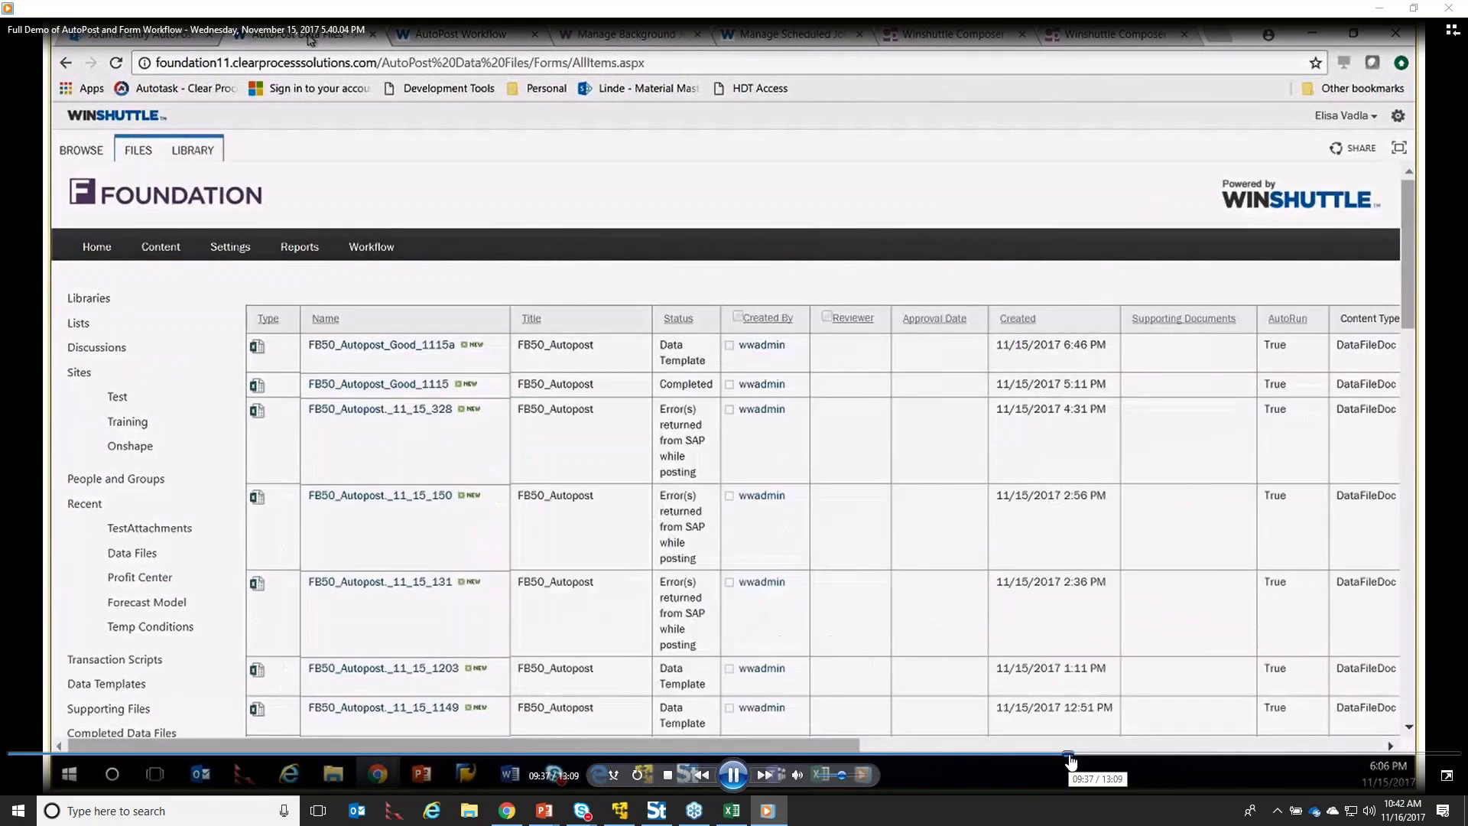
click(1088, 757)
click(1088, 755)
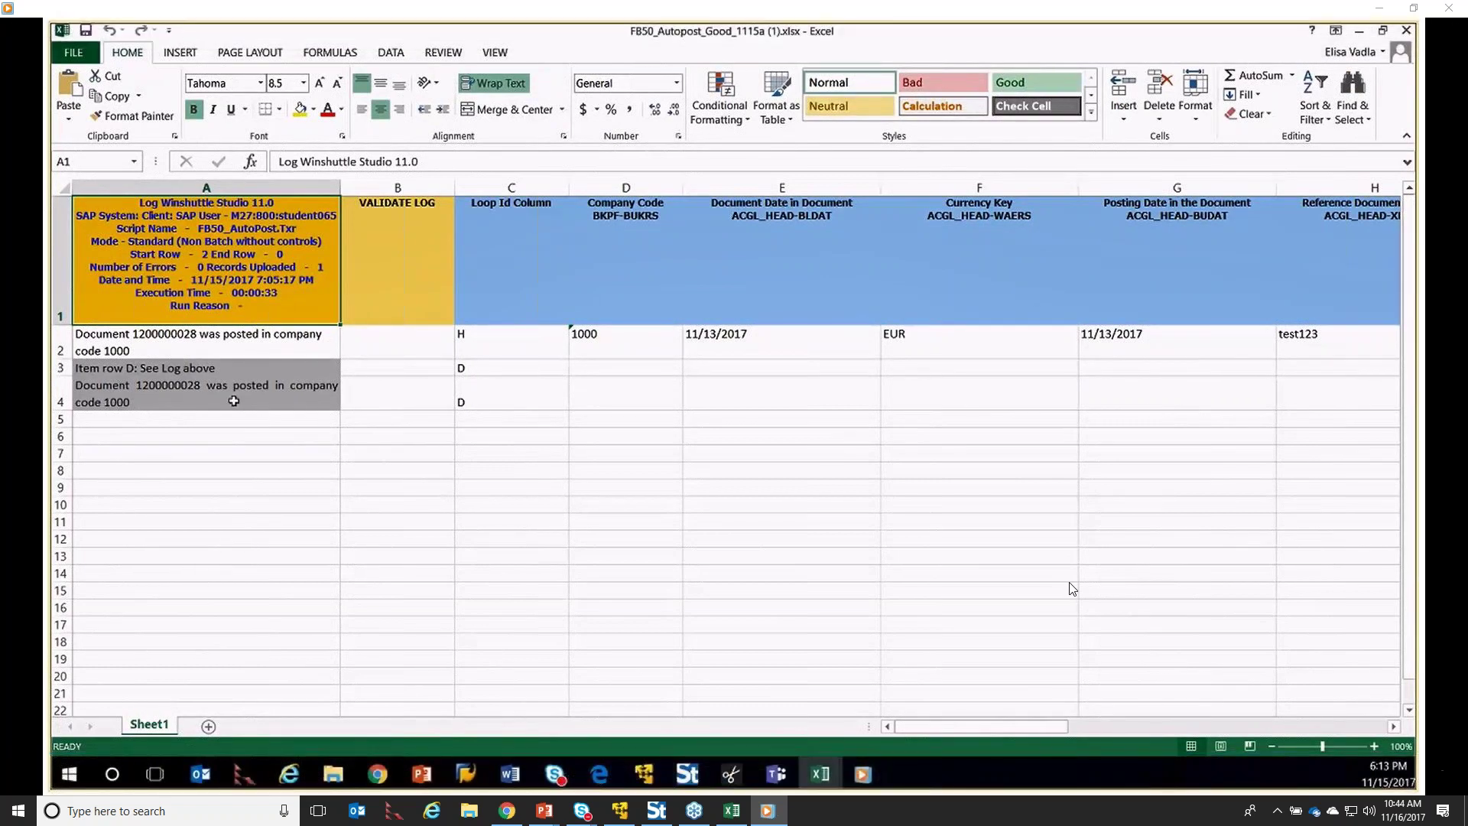
Watch the recording review the FB50_Autopost_Good_1115a posting log, the AutoPost Data Files library and the Winshuttle Workflow processes and forms
click(256, 457)
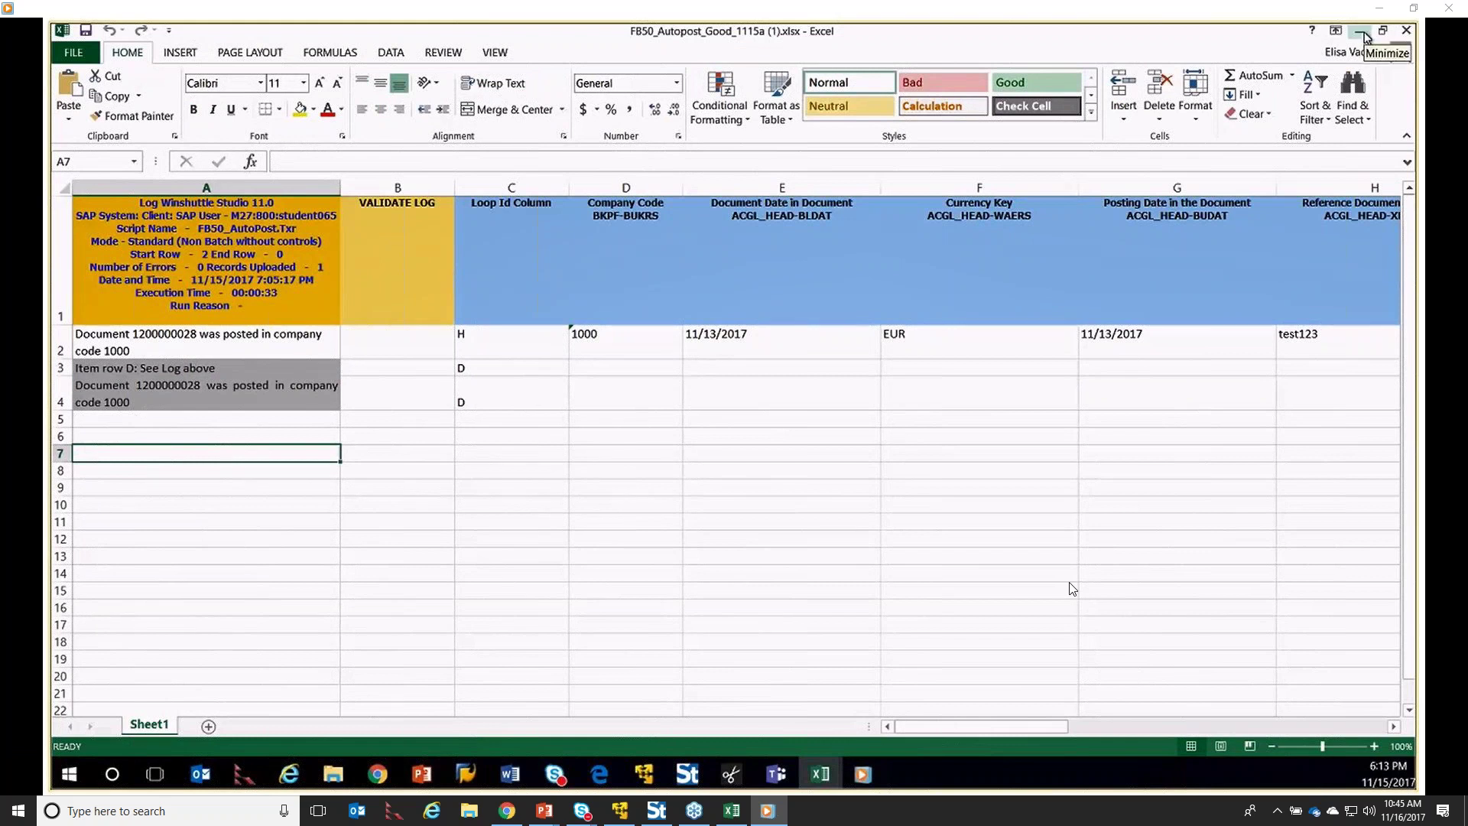
click(1360, 33)
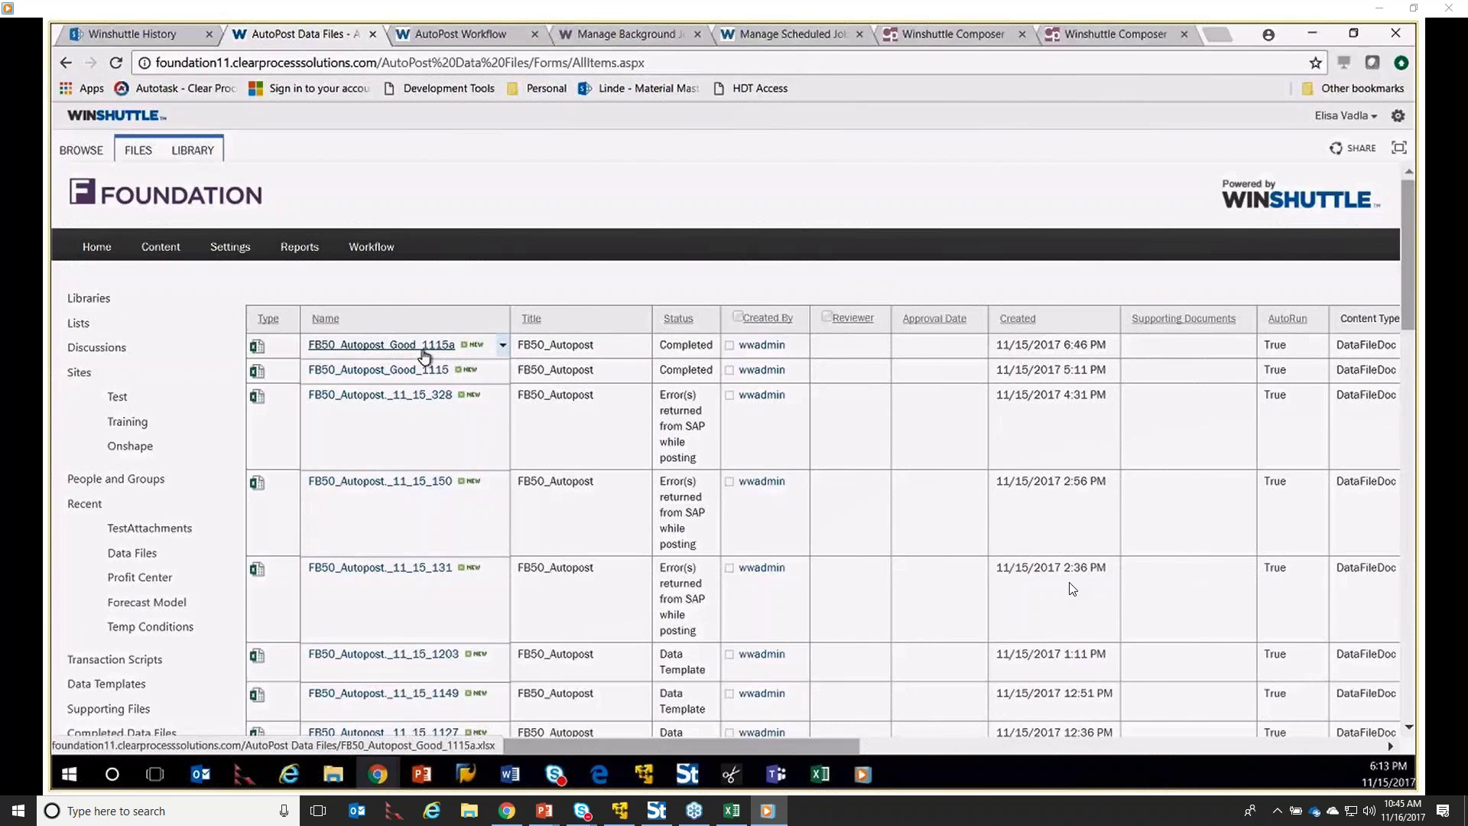
click(145, 35)
click(189, 218)
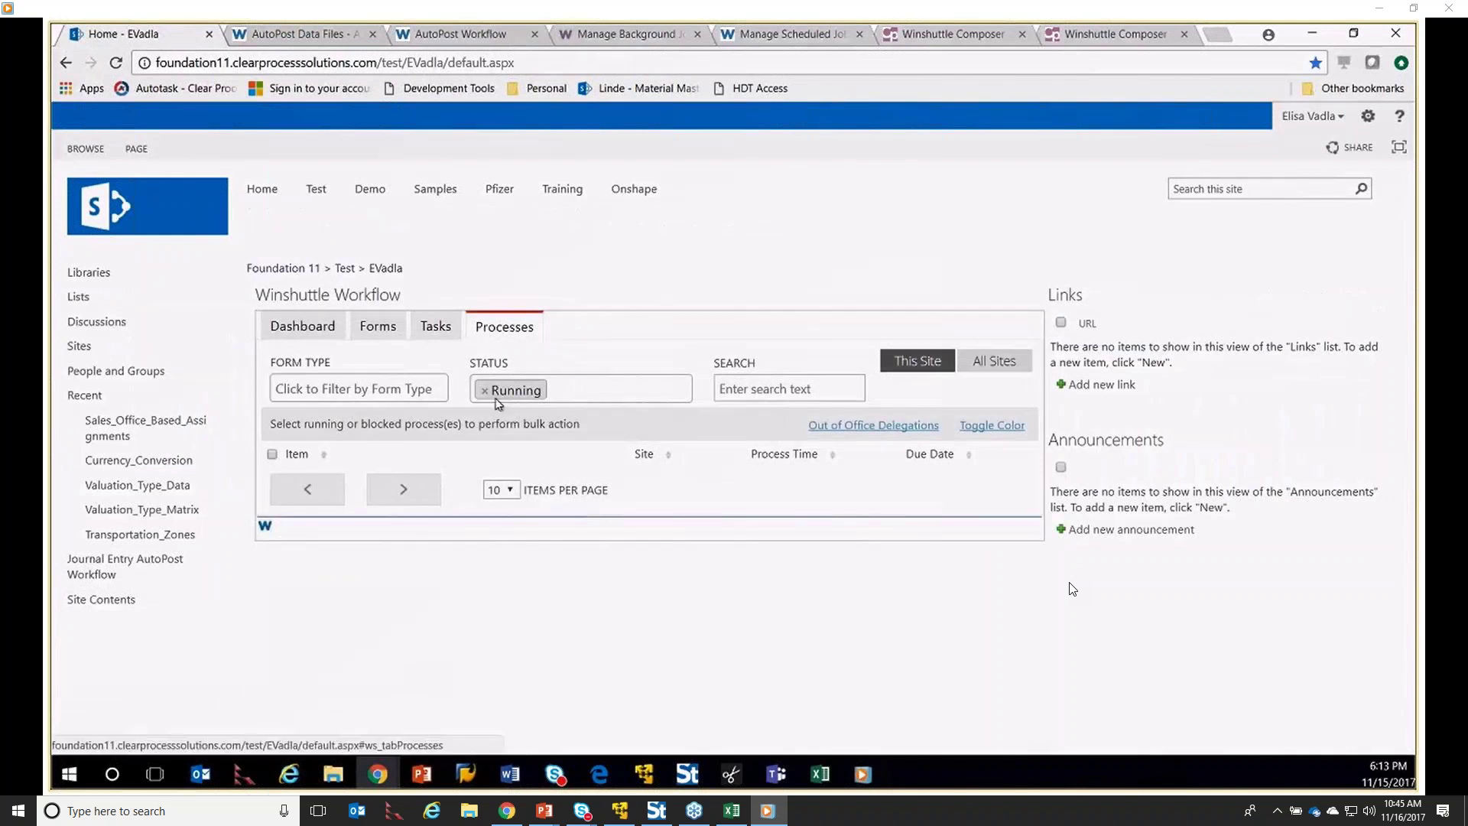
mouse_move(1167, 629)
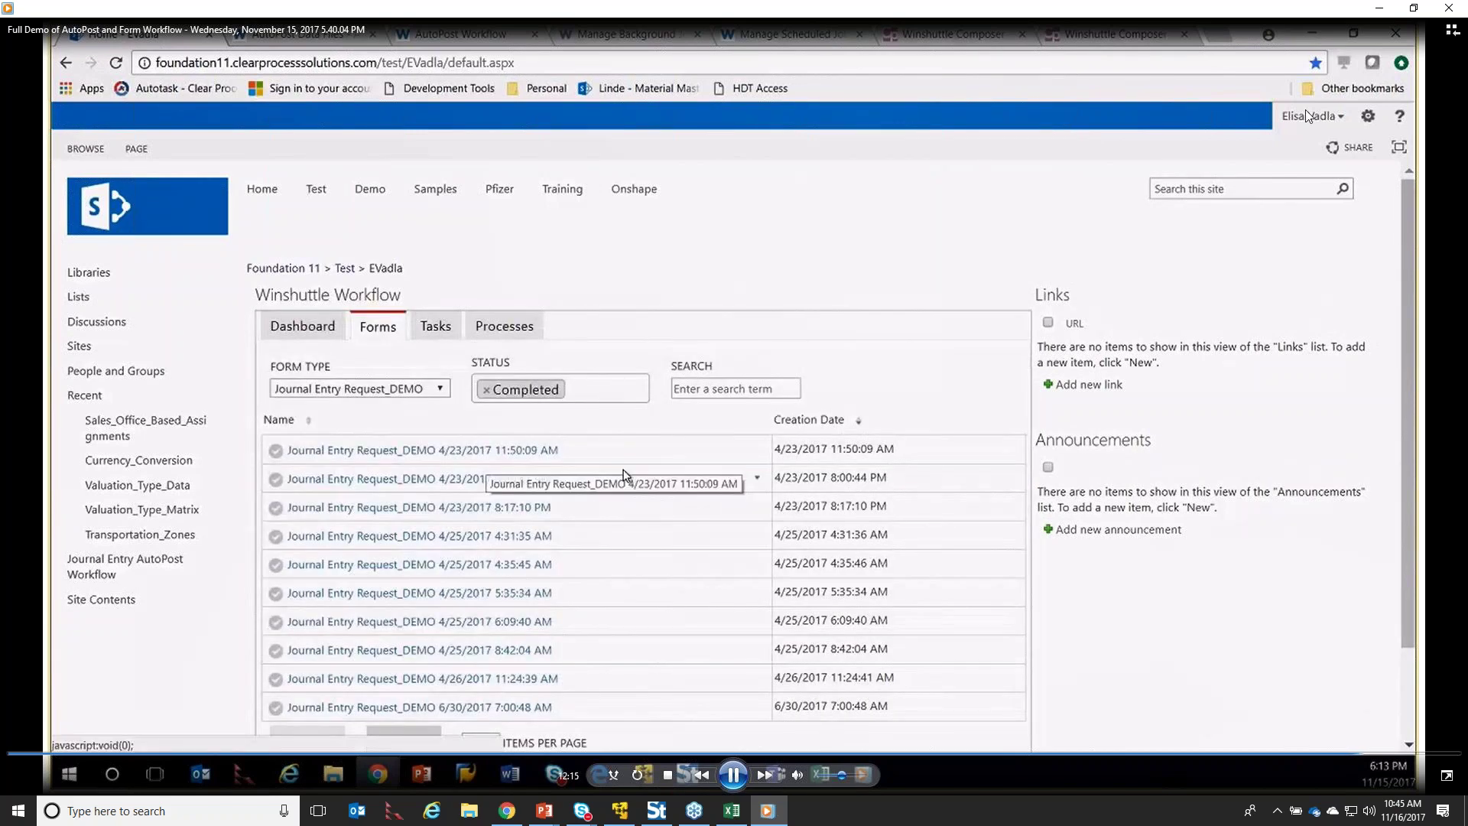
Minimize the recording to return to Chrome and refresh the Manage Scheduled Jobs and AutoPost Workflow lists
click(1385, 9)
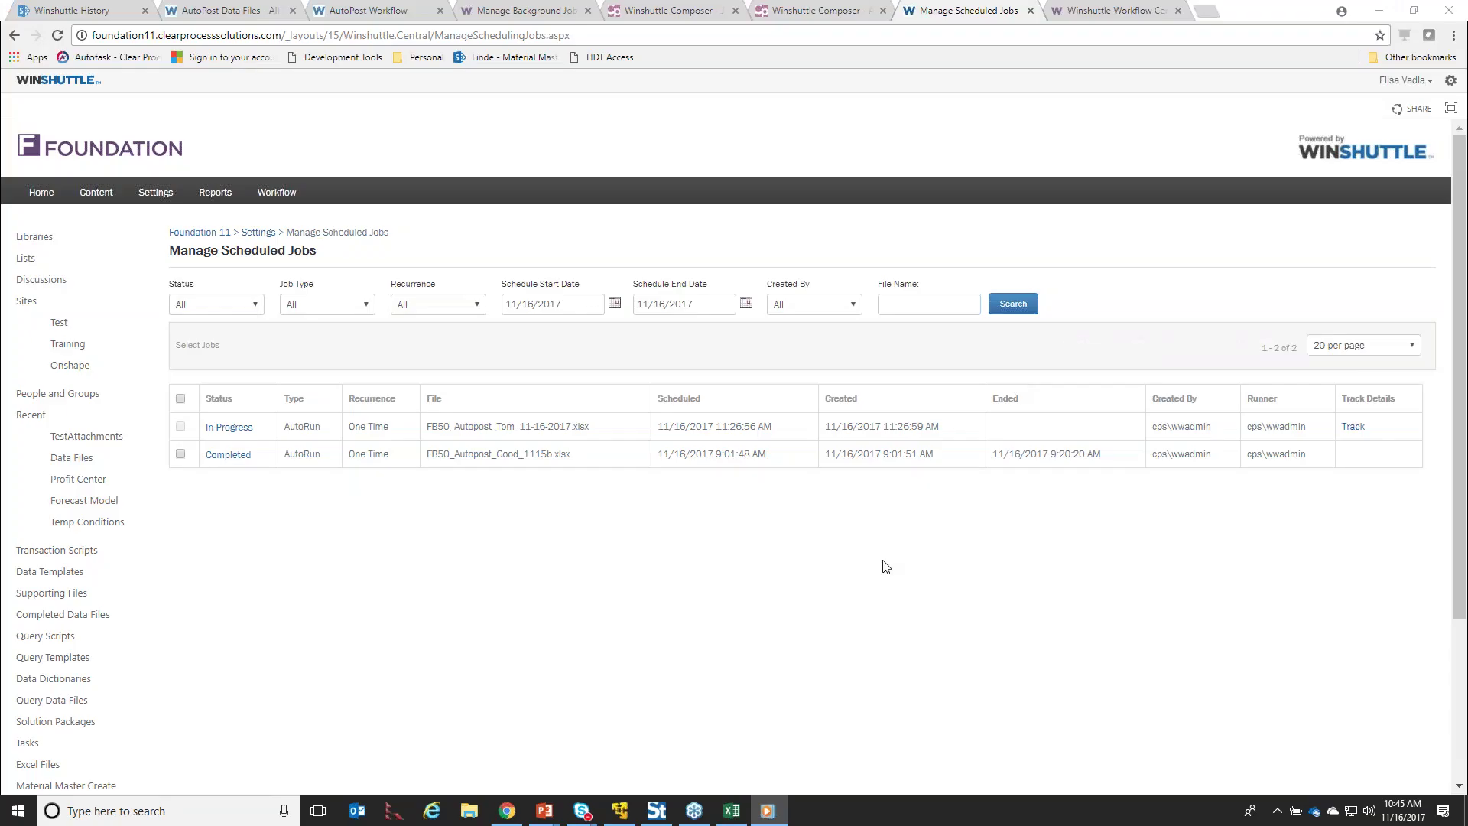
click(1020, 304)
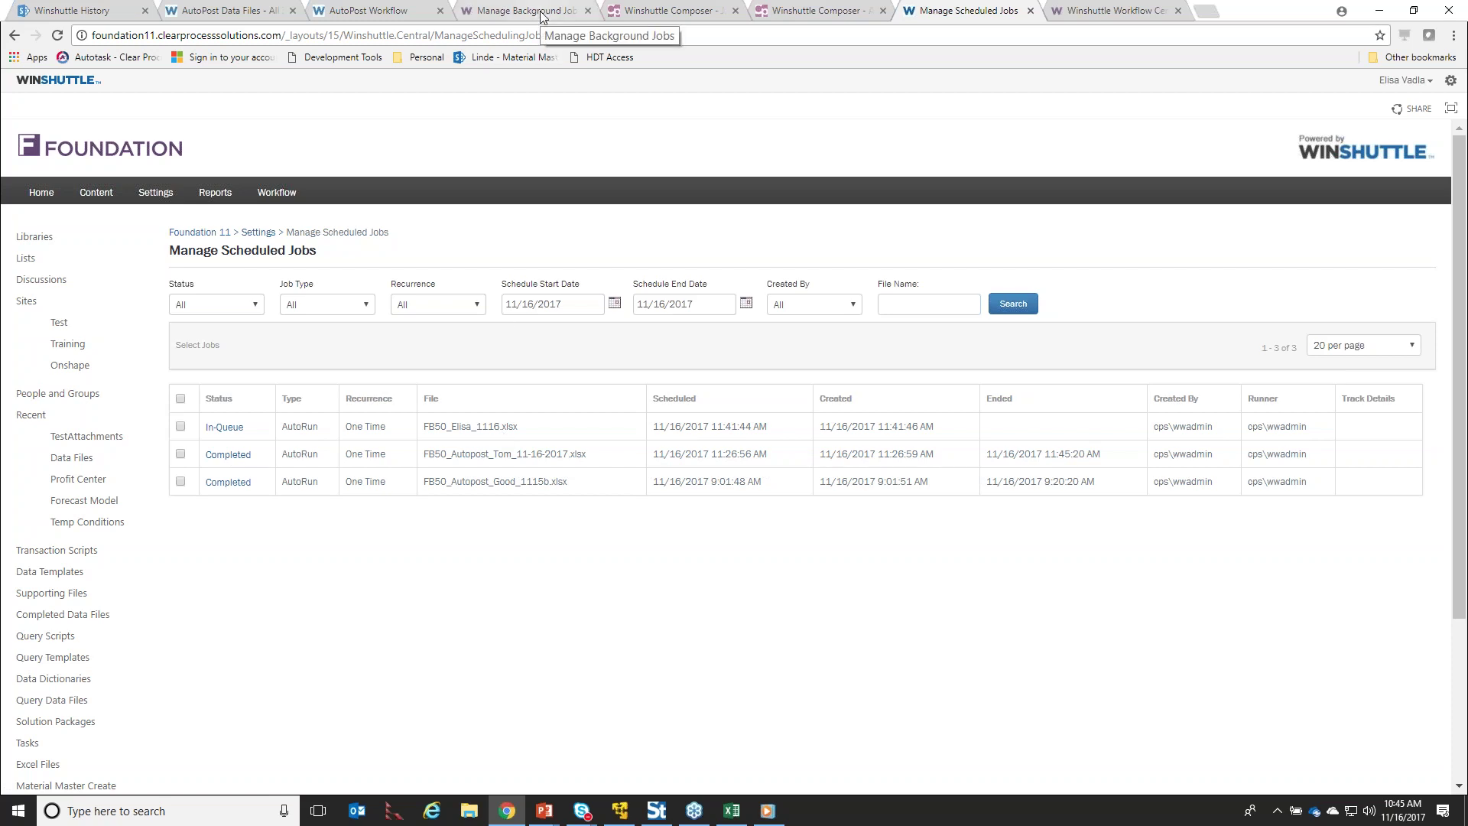
click(406, 11)
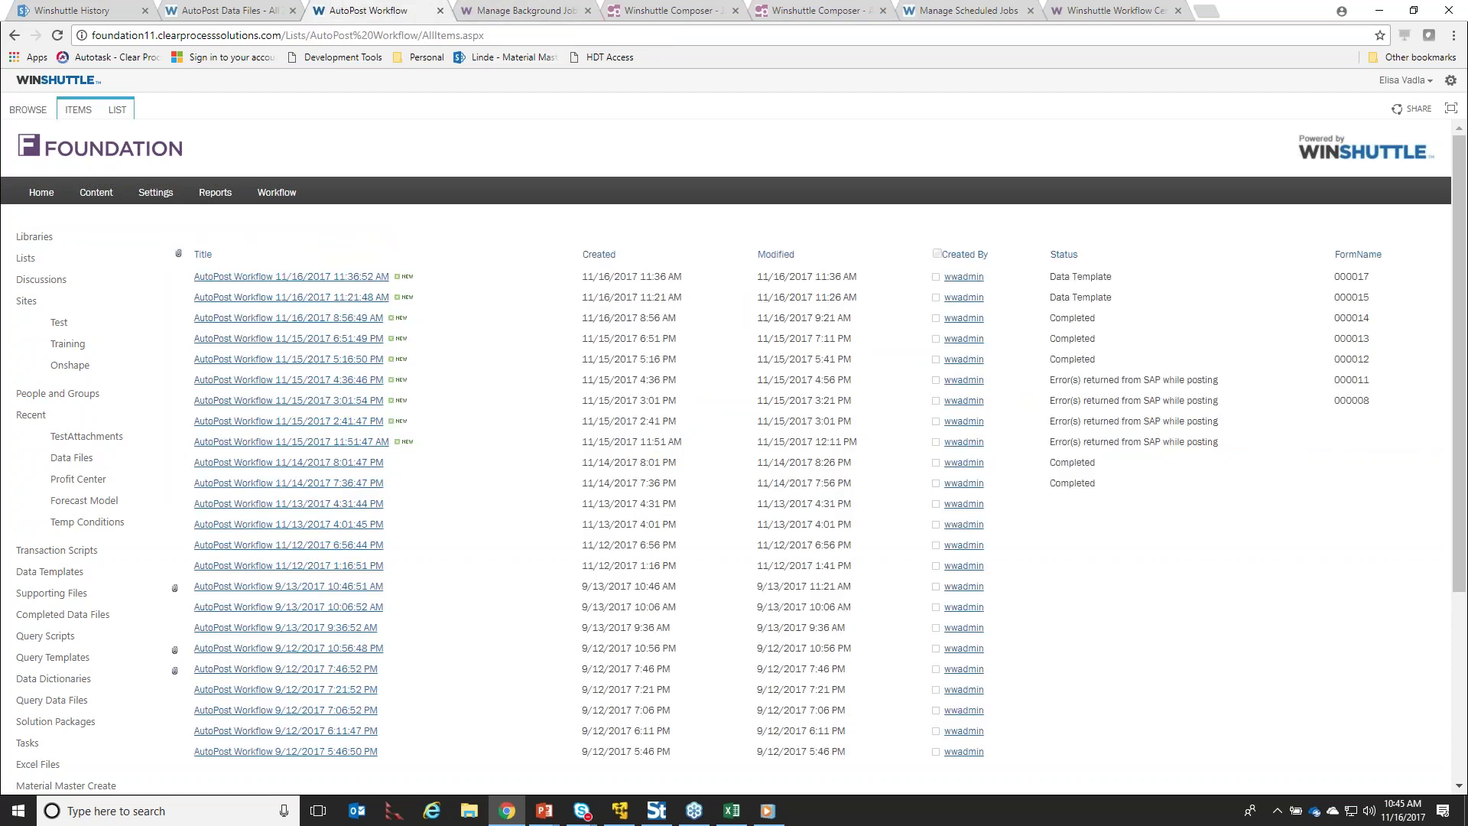
click(57, 36)
Look at the Workflow Administration page, return to Manage Scheduled Jobs and search the 11/16/2017 jobs again
click(1111, 12)
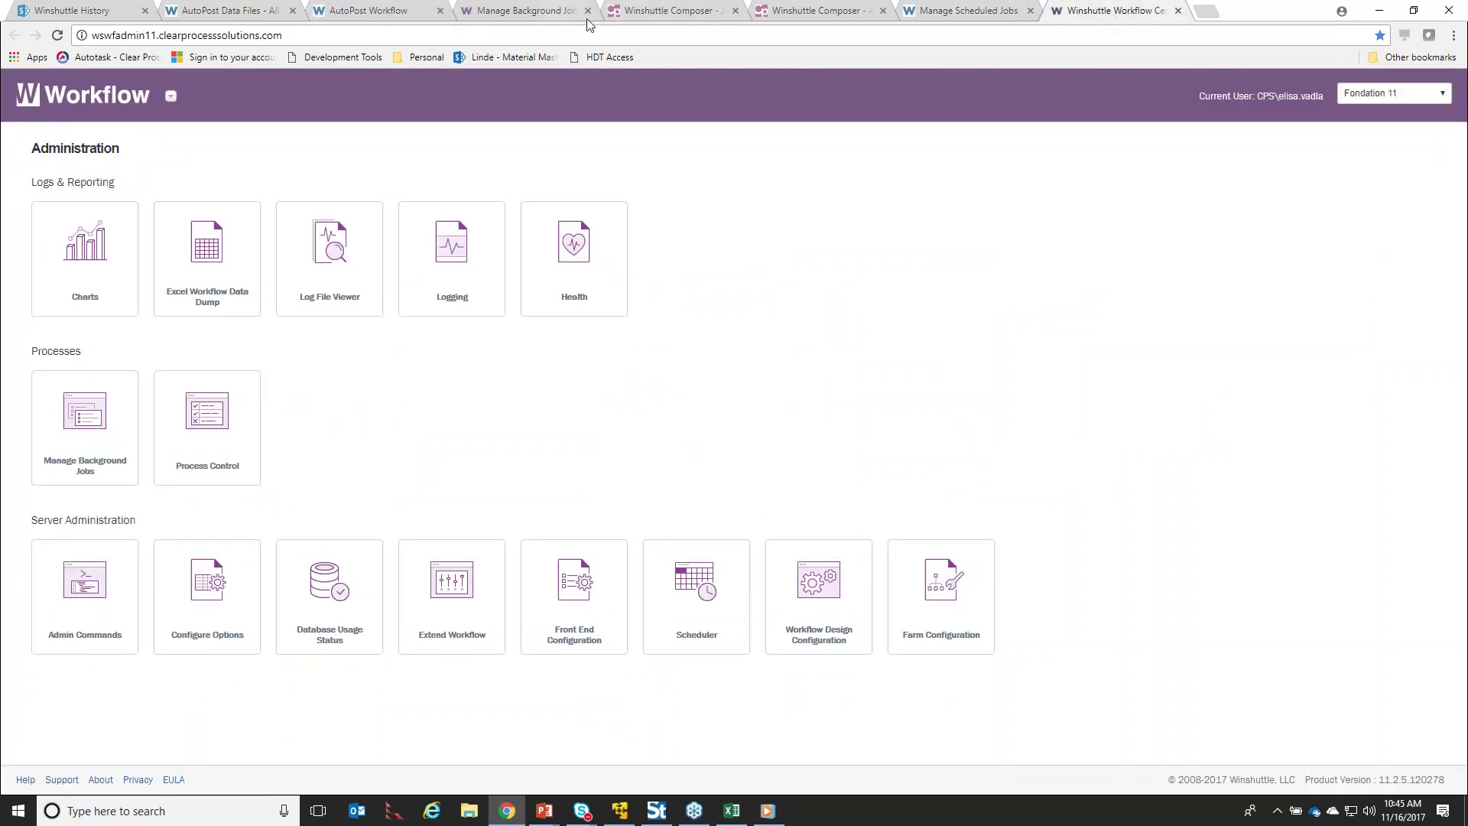
click(956, 14)
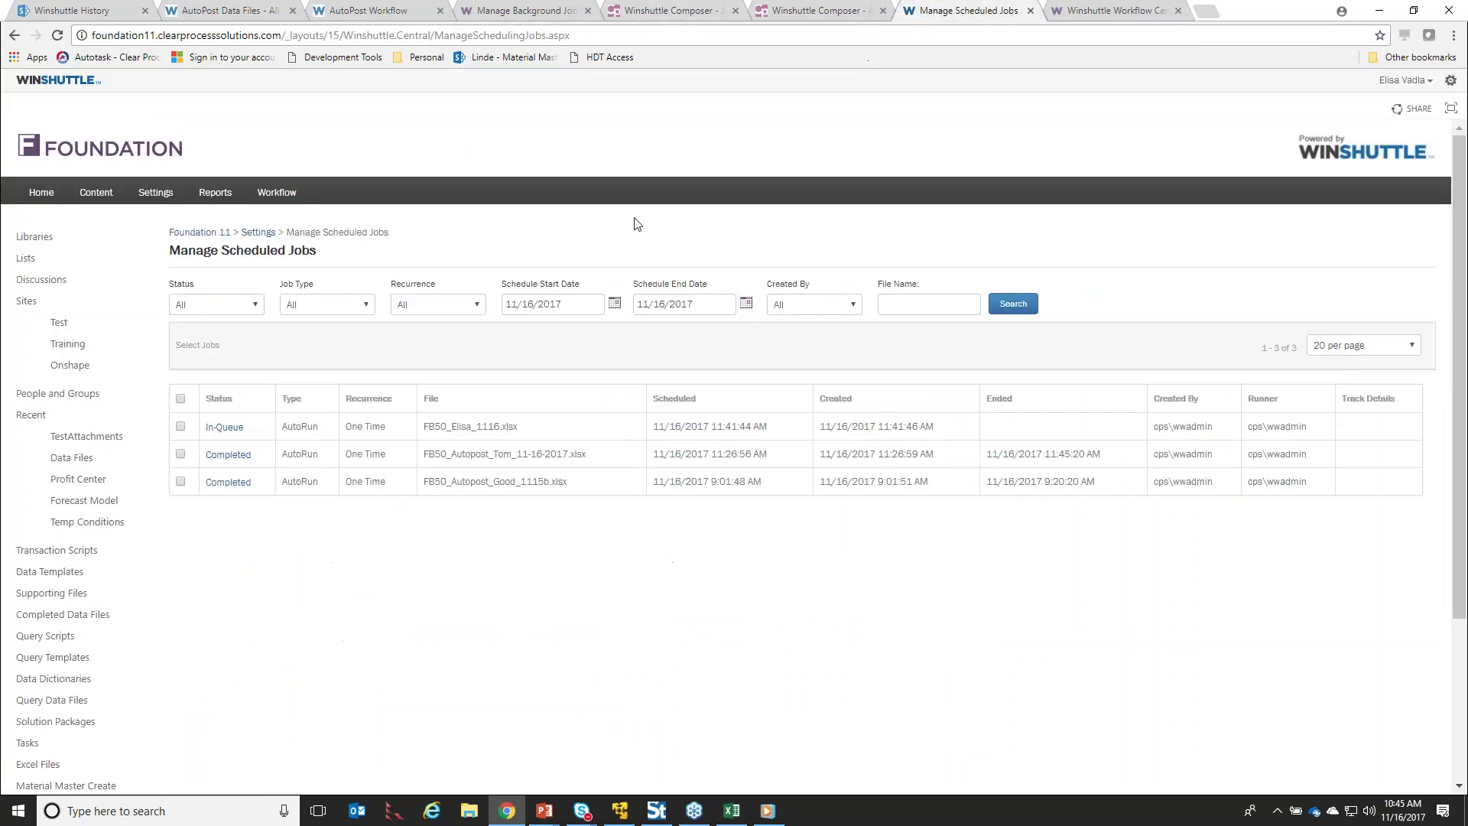
click(1015, 305)
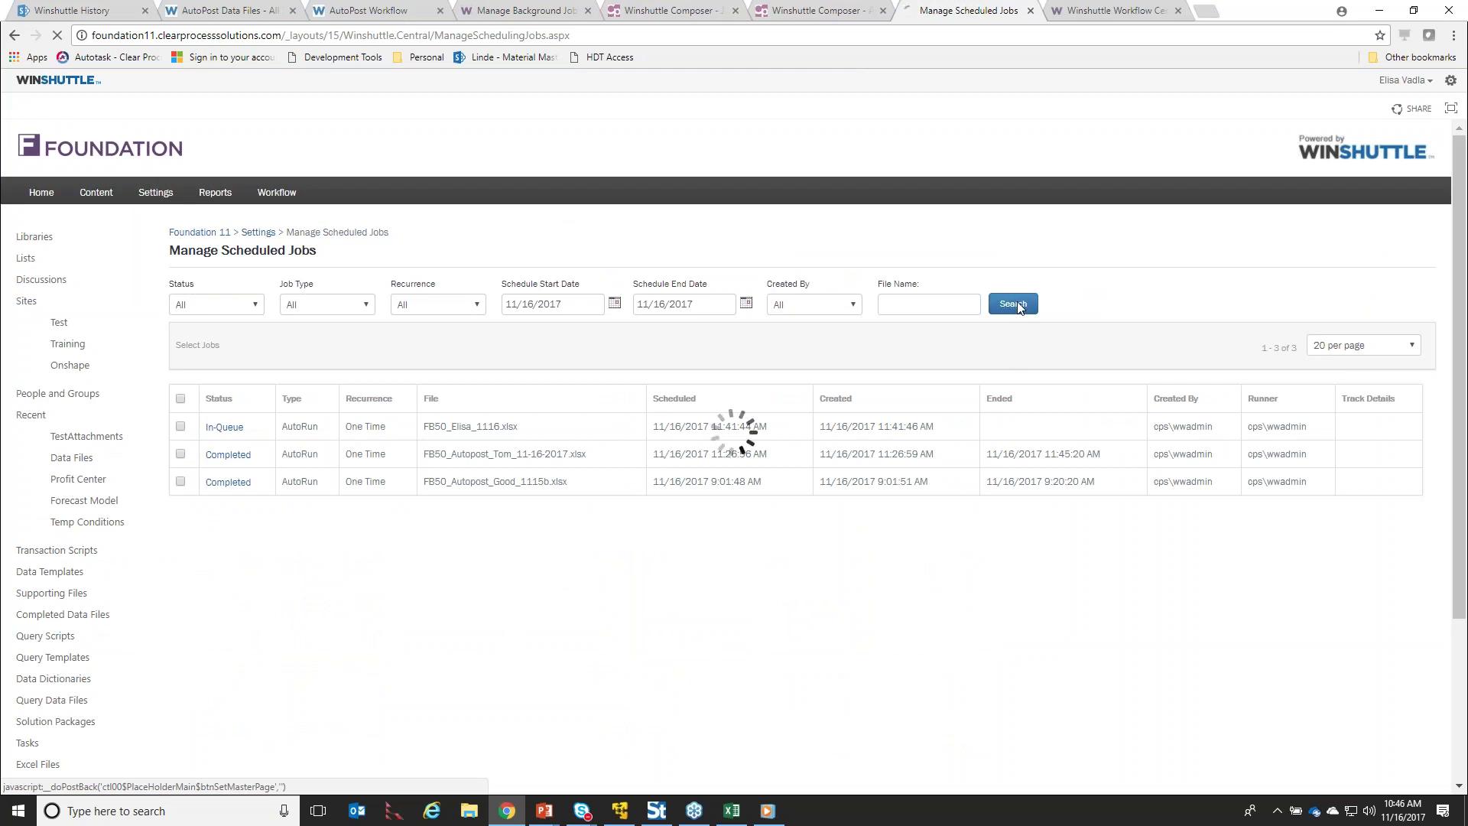
Refresh the AutoPost Data Files library and the AutoPost Workflow list to check the status of the posted files
click(230, 13)
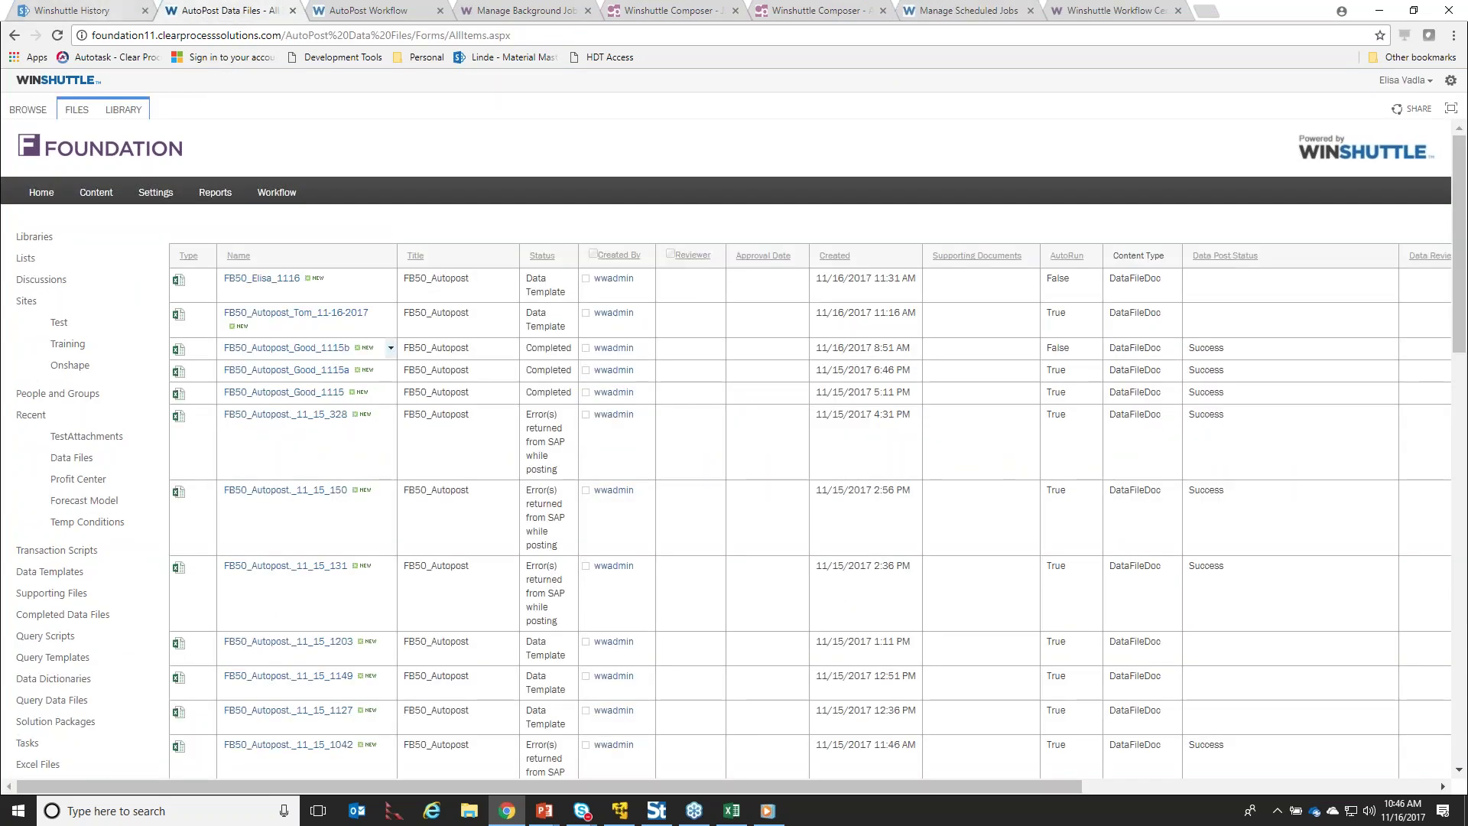
click(58, 36)
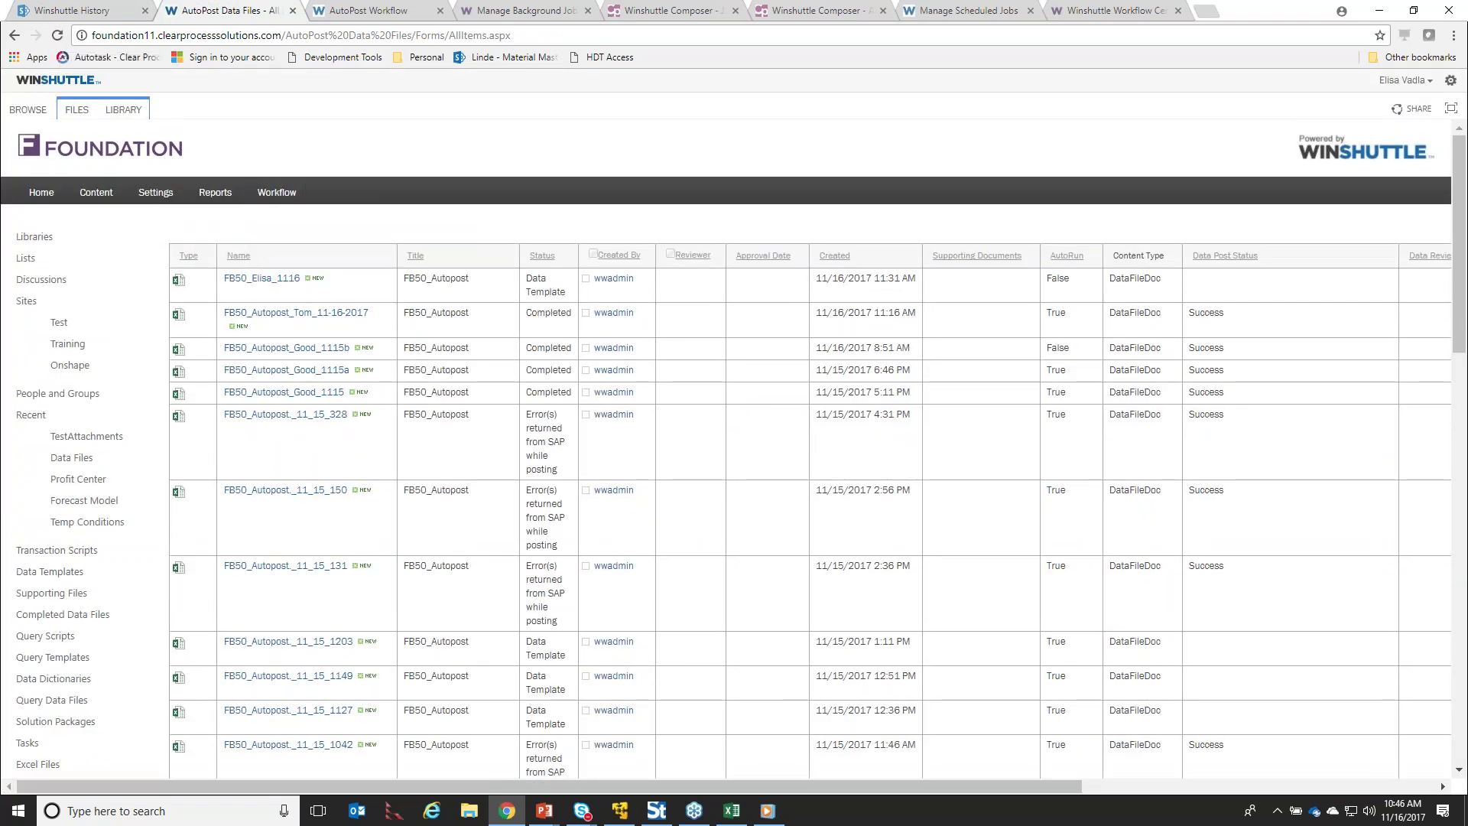
click(375, 15)
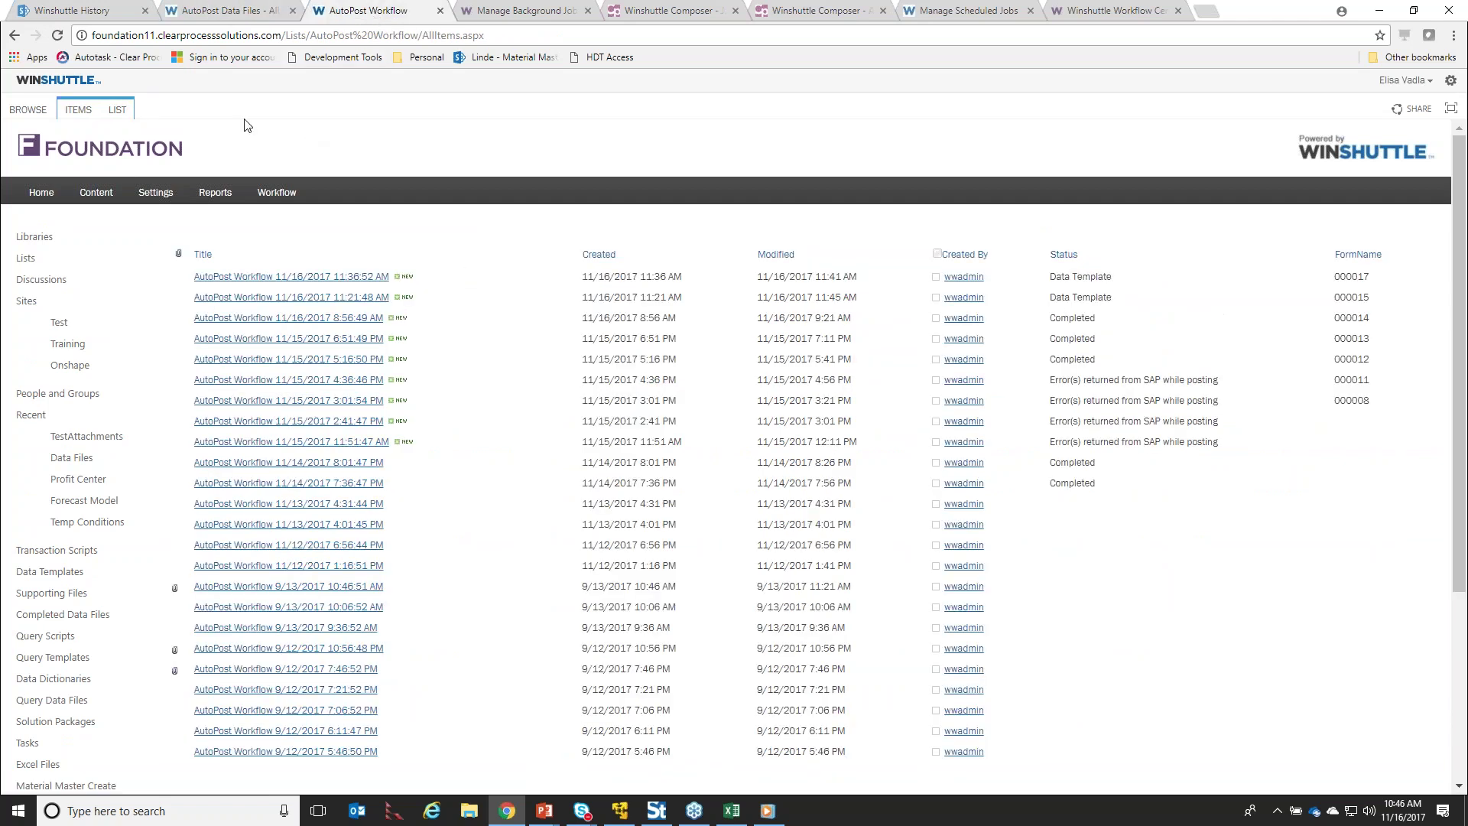
click(52, 36)
Go back from the 000014 process history to the Journal Entry AutoPost Workflow list and refresh its AutoPost statuses
click(91, 12)
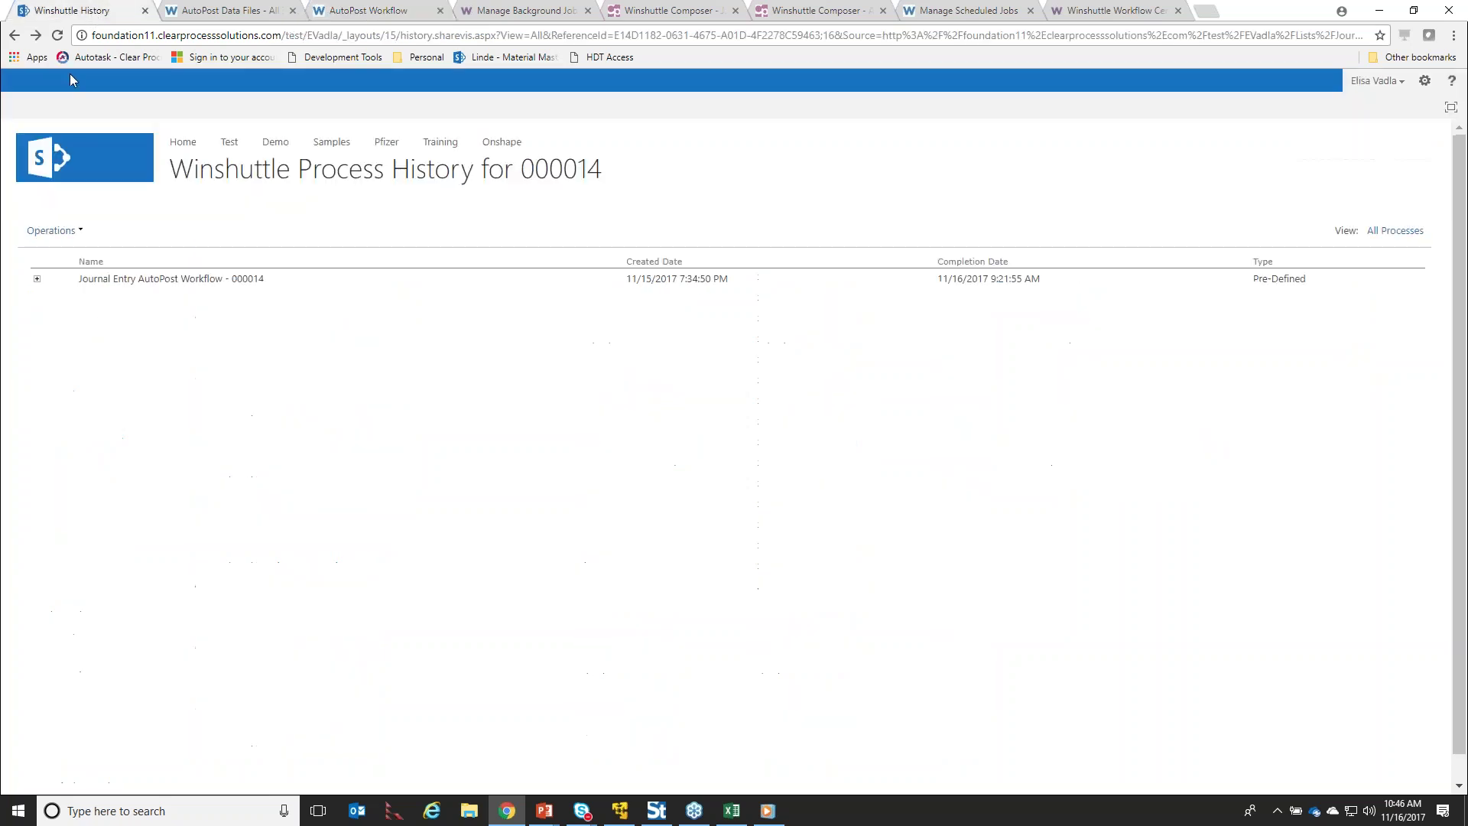
click(14, 35)
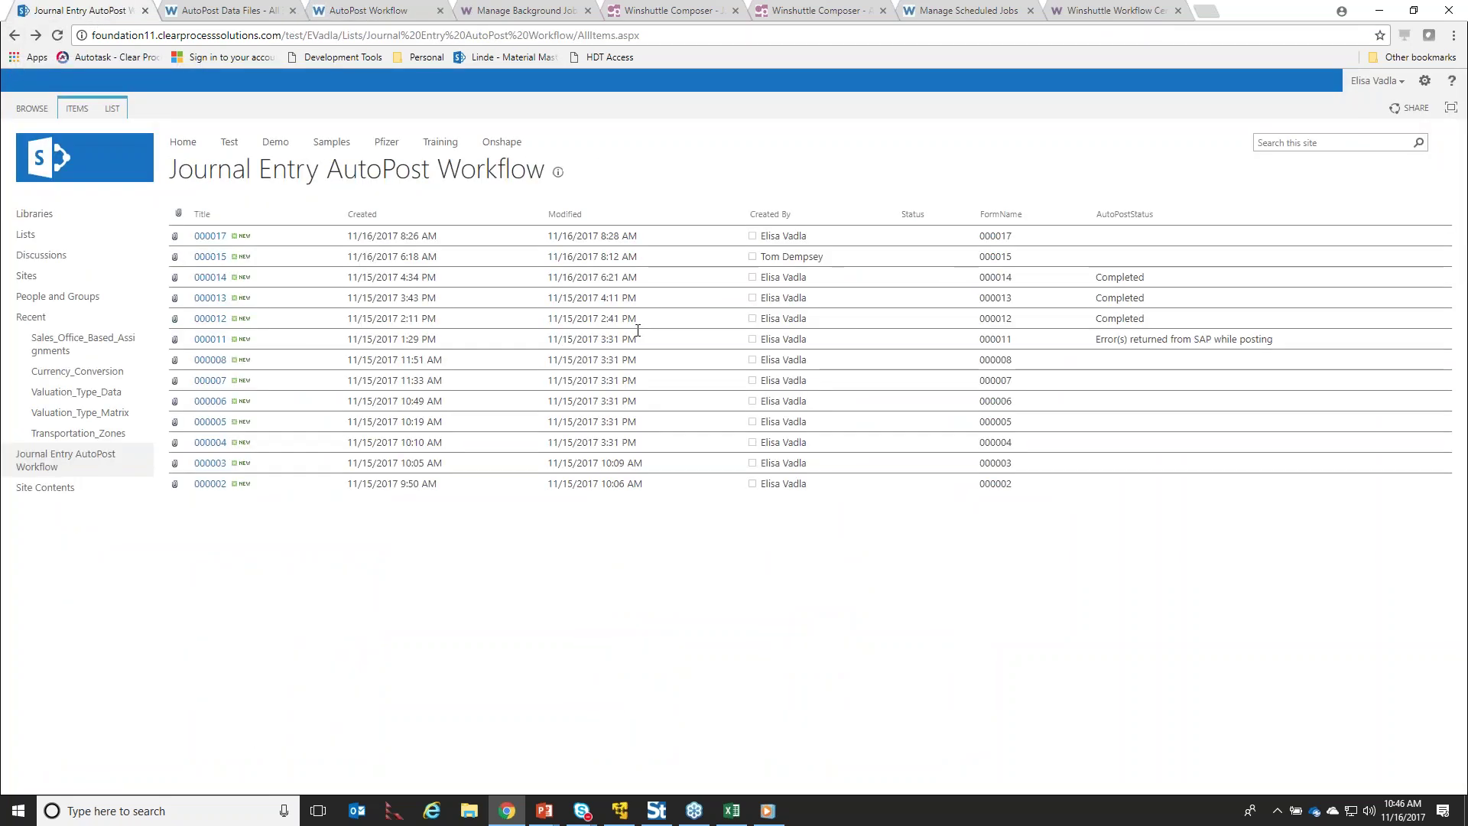
click(57, 36)
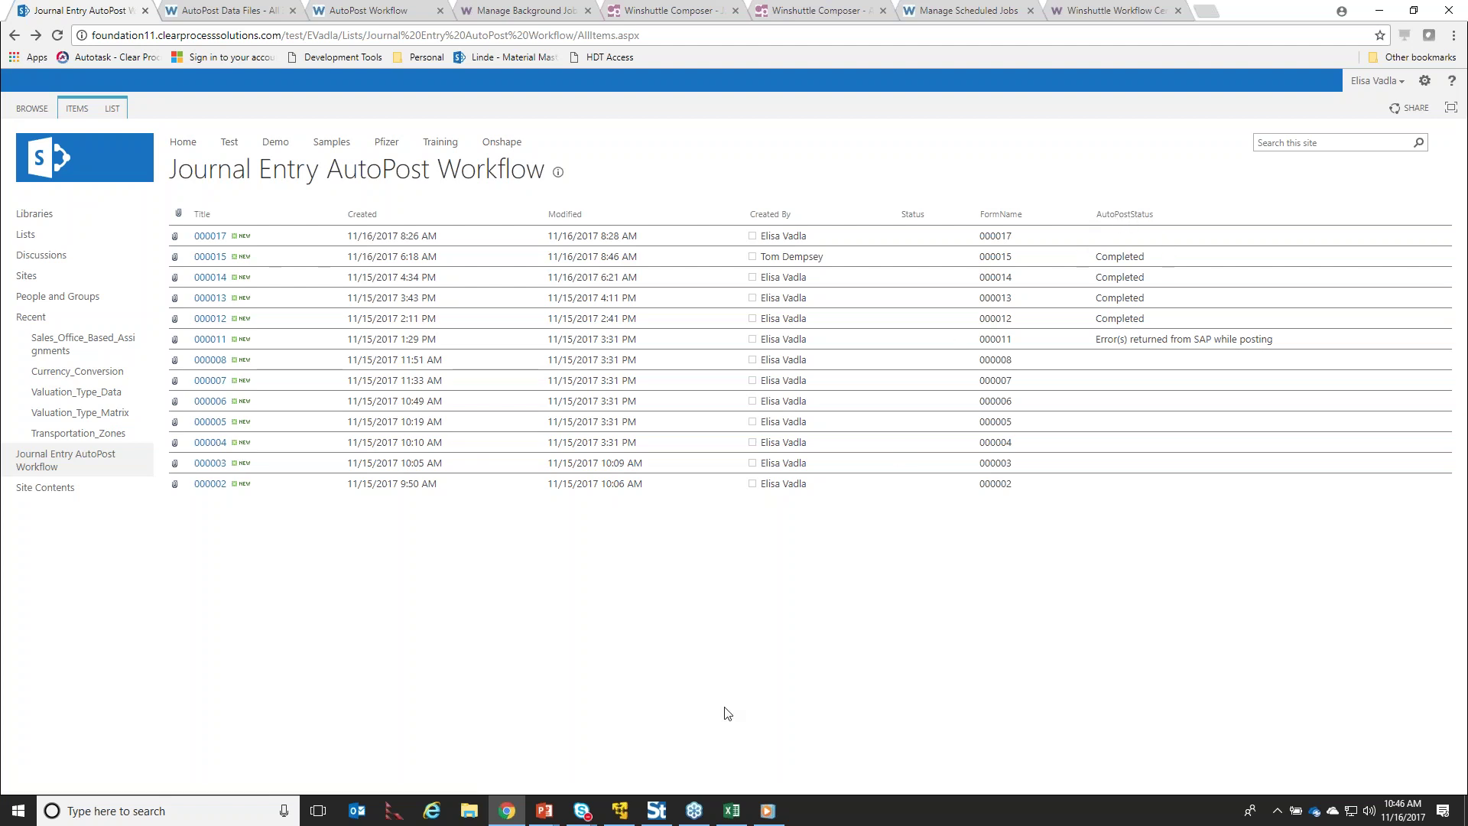
Switch to the running PowerPoint slide show of webtips-nov16.pptx at the DEMO slide
click(546, 812)
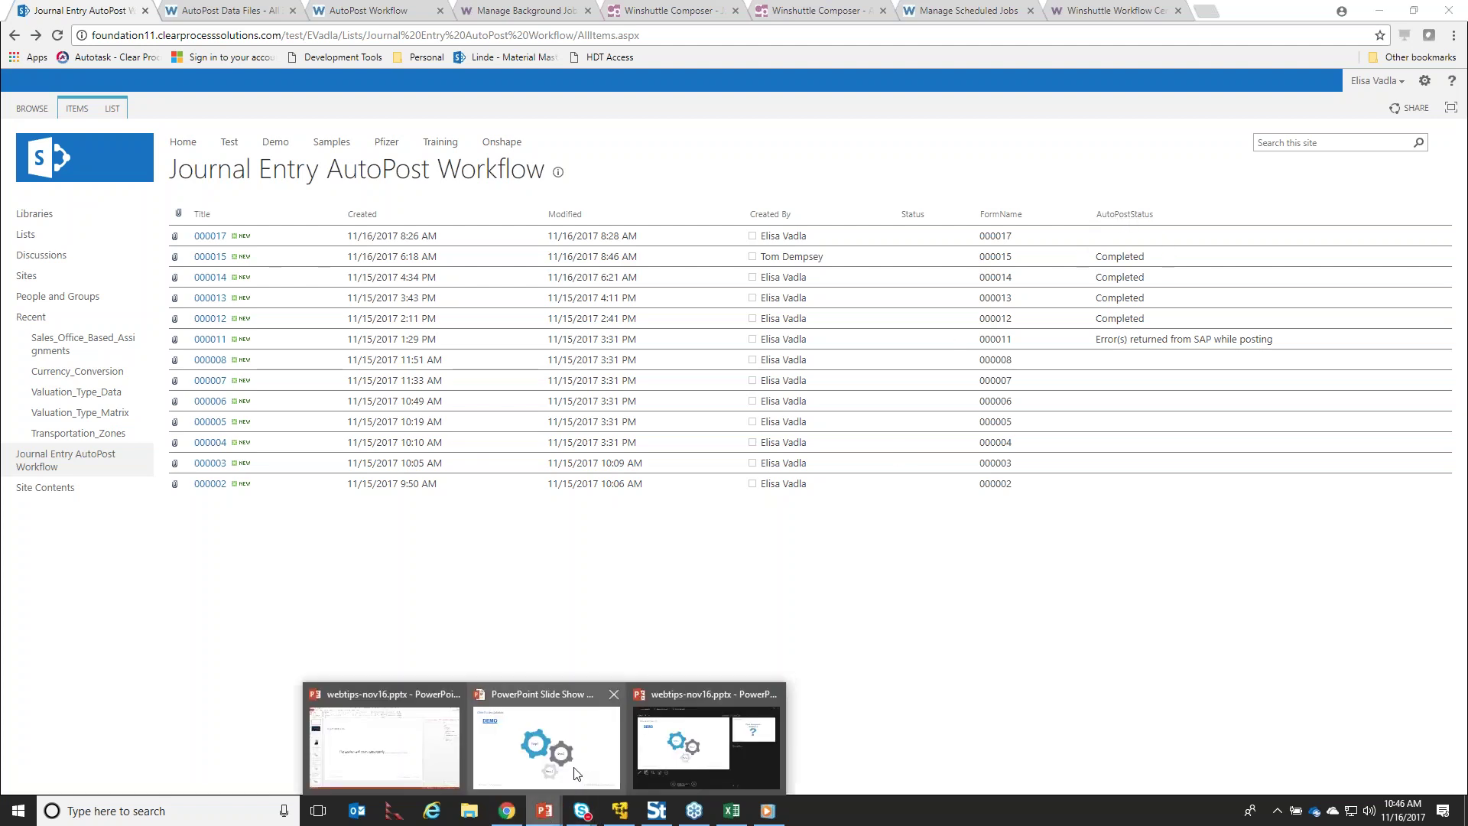
click(578, 775)
click(735, 779)
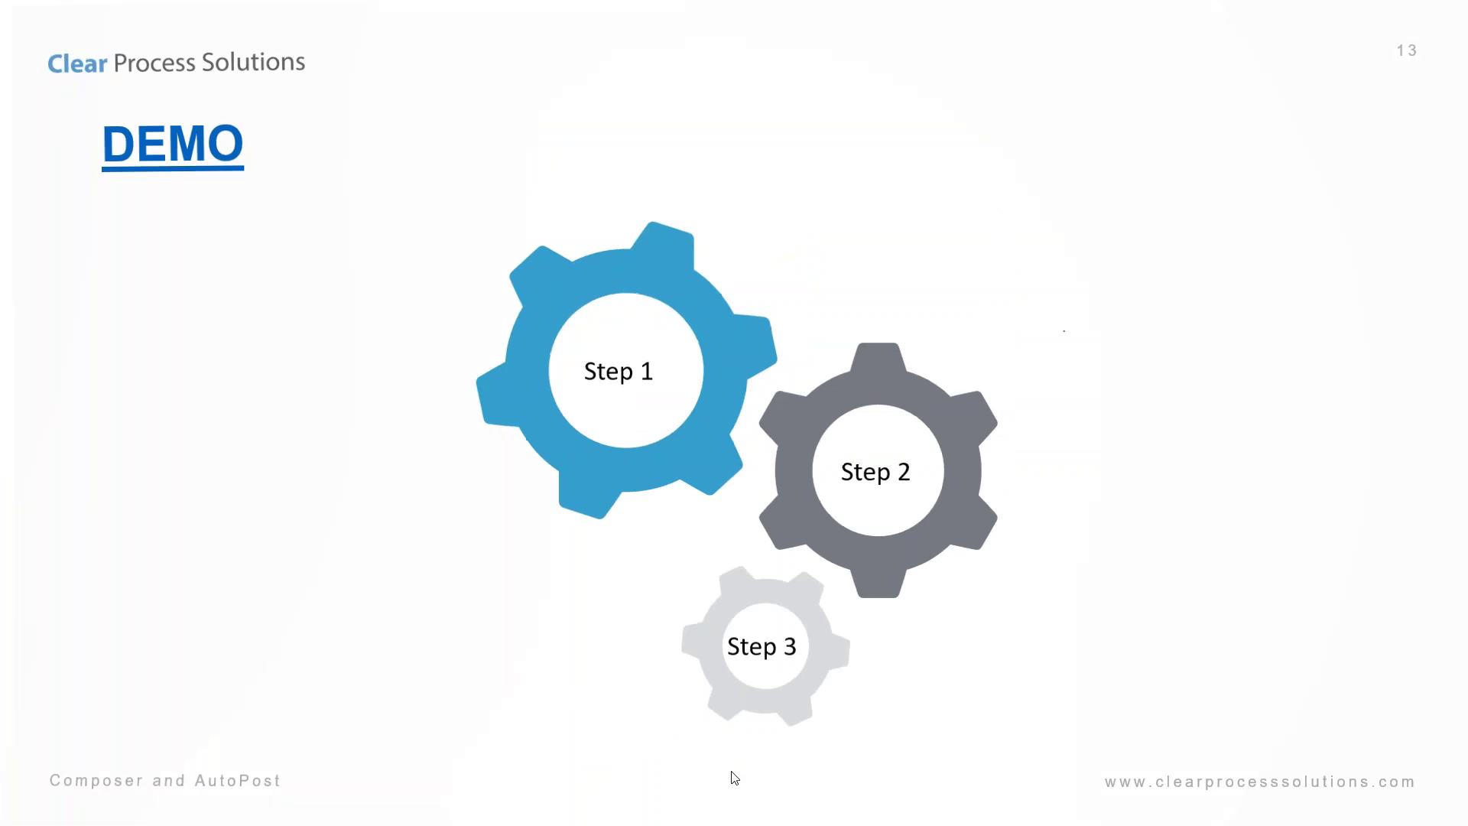
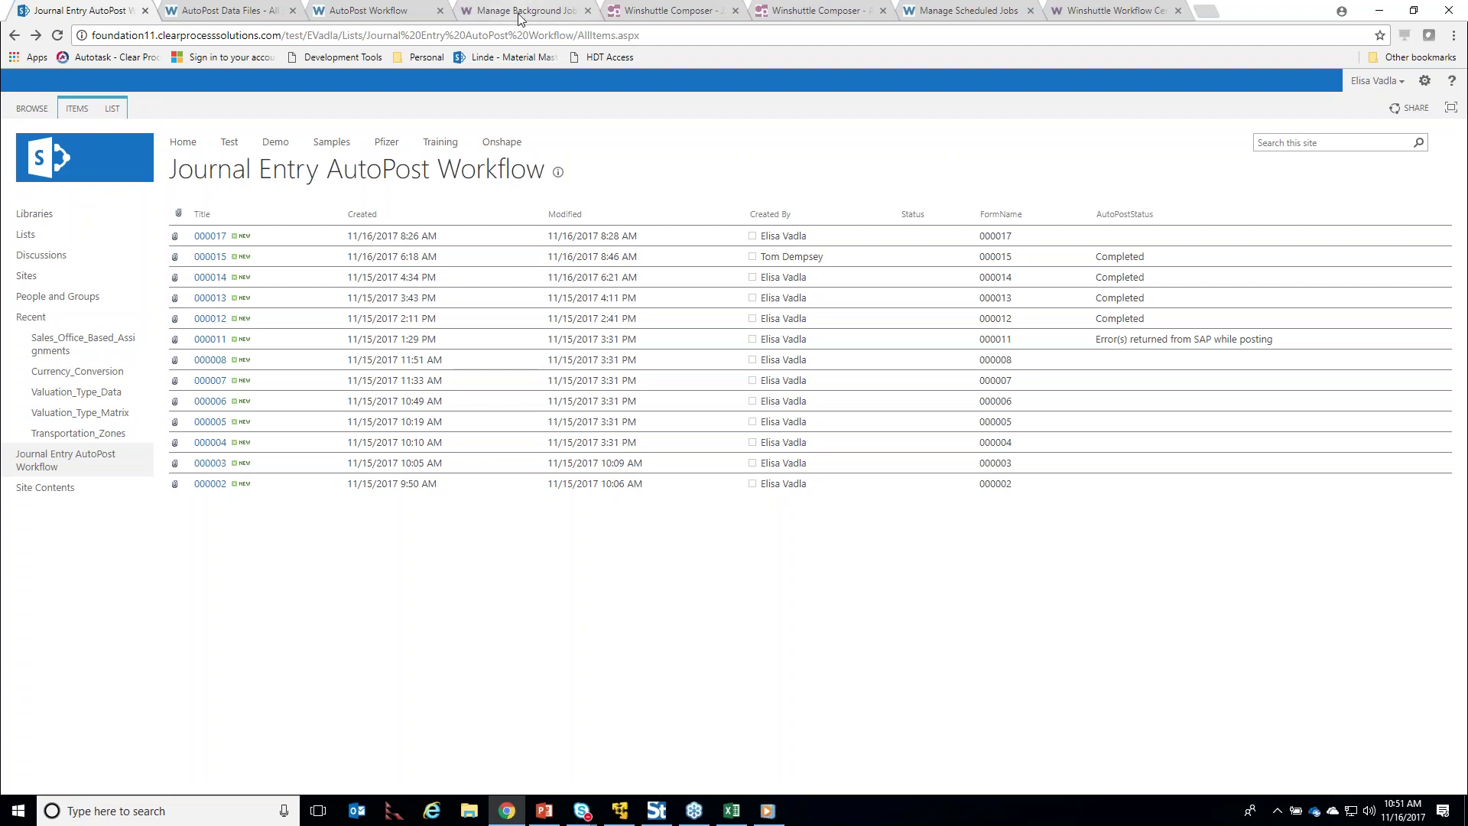
In Chrome, refresh Manage Background Jobs for the last week, then repeatedly refresh Manage Scheduled Jobs to track the live AutoRun file
click(428, 221)
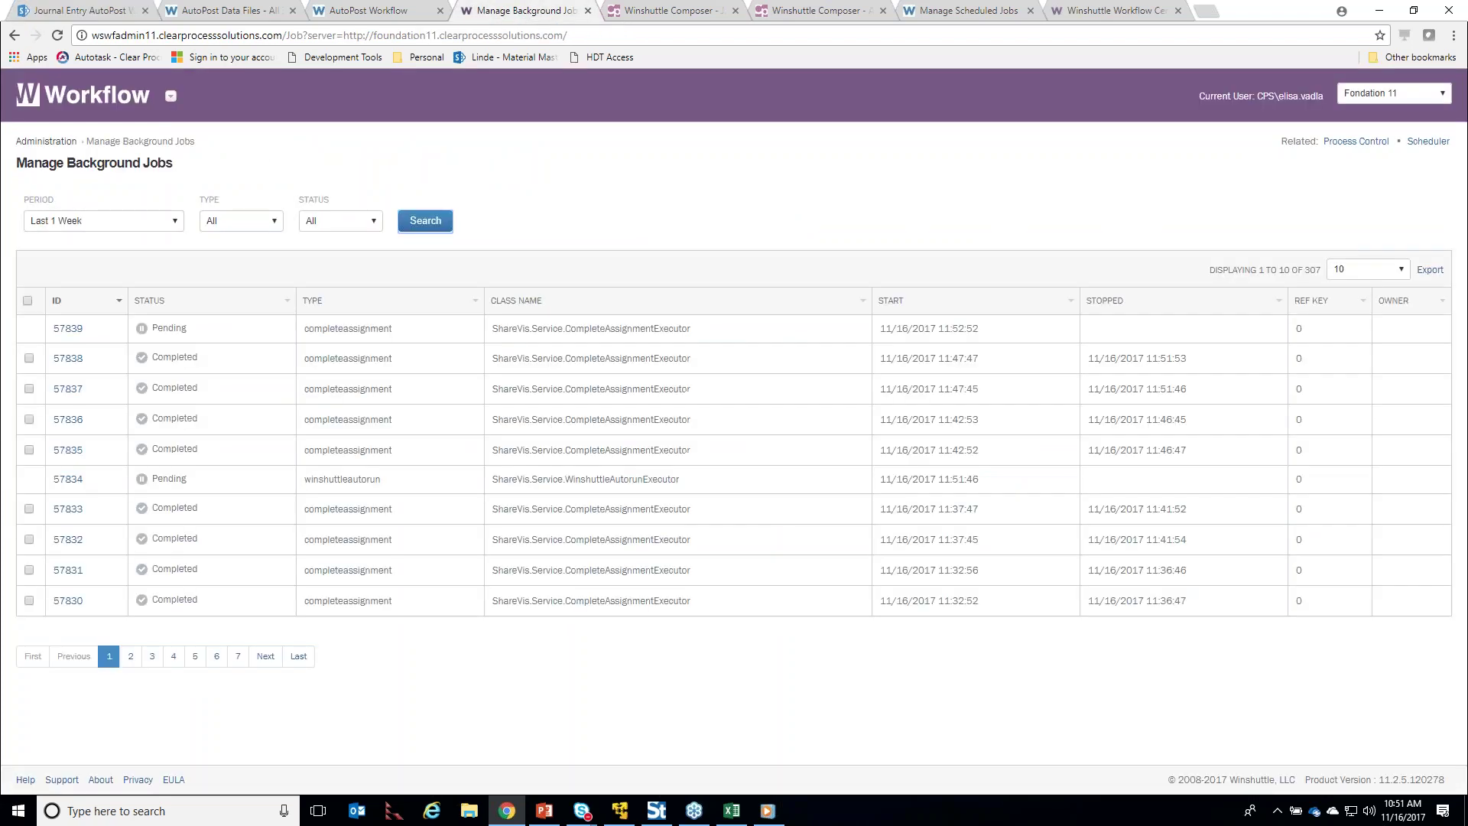
click(978, 10)
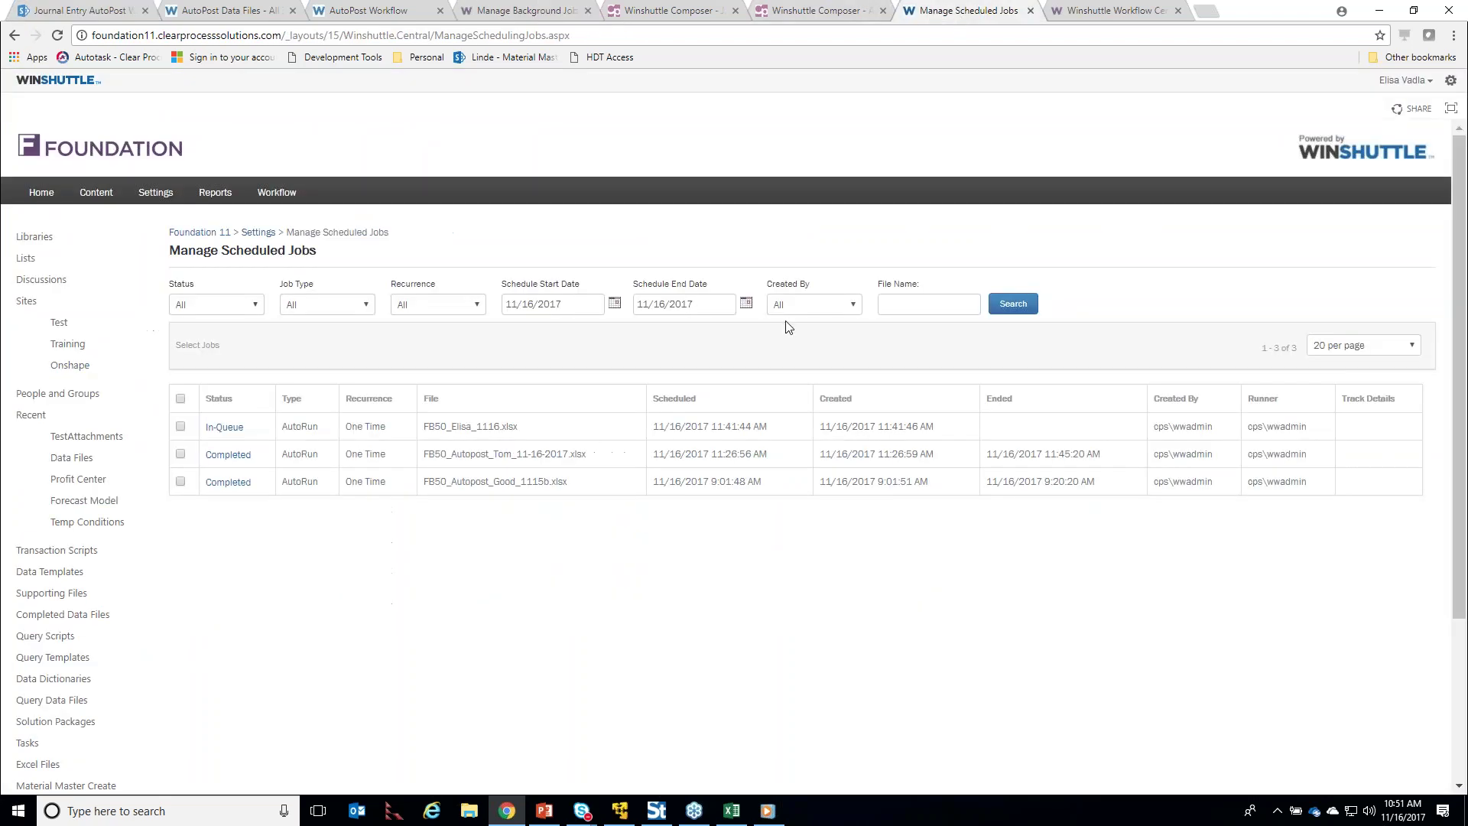
click(1011, 306)
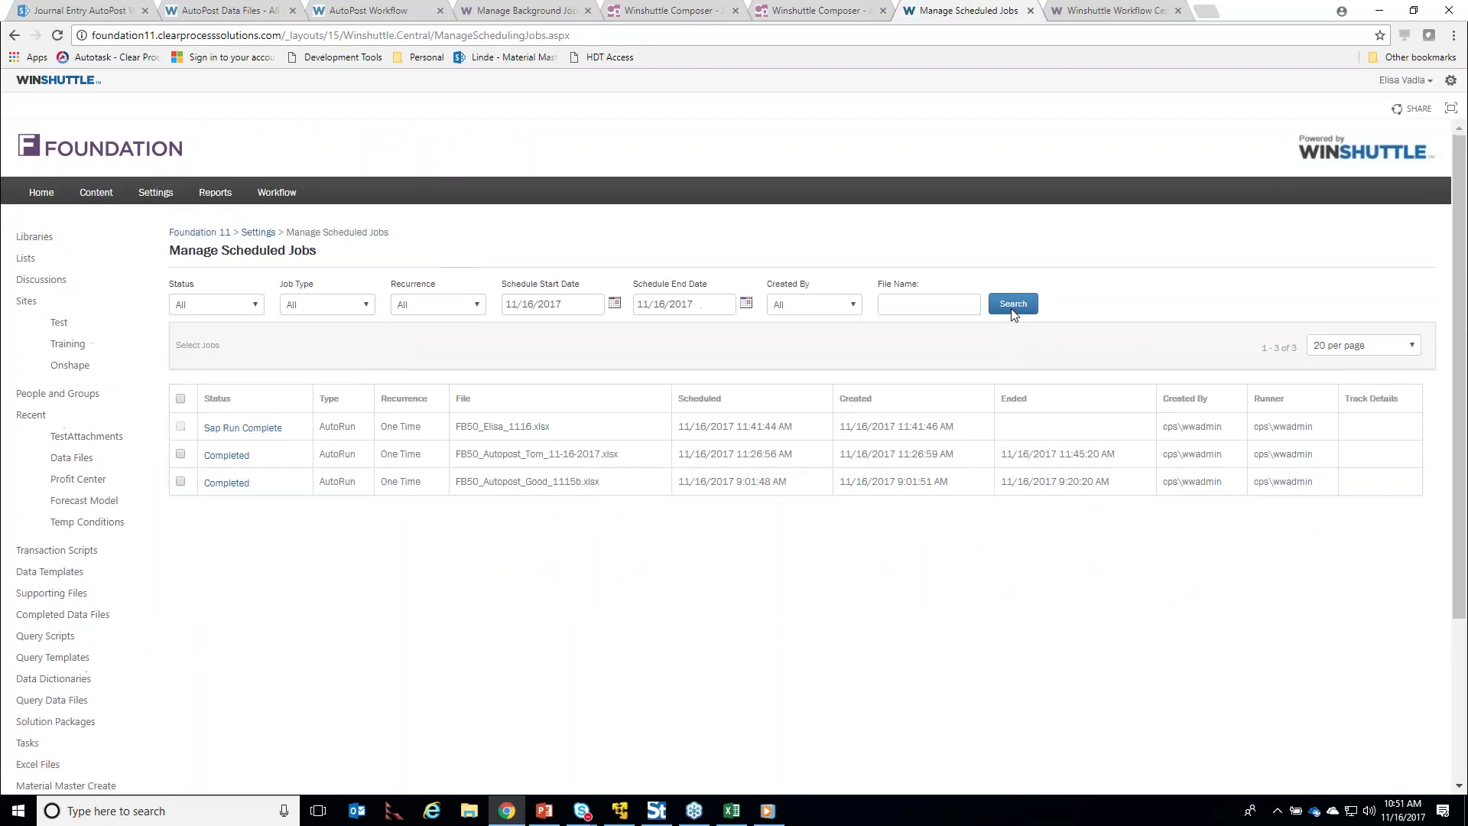
click(1013, 309)
click(1015, 310)
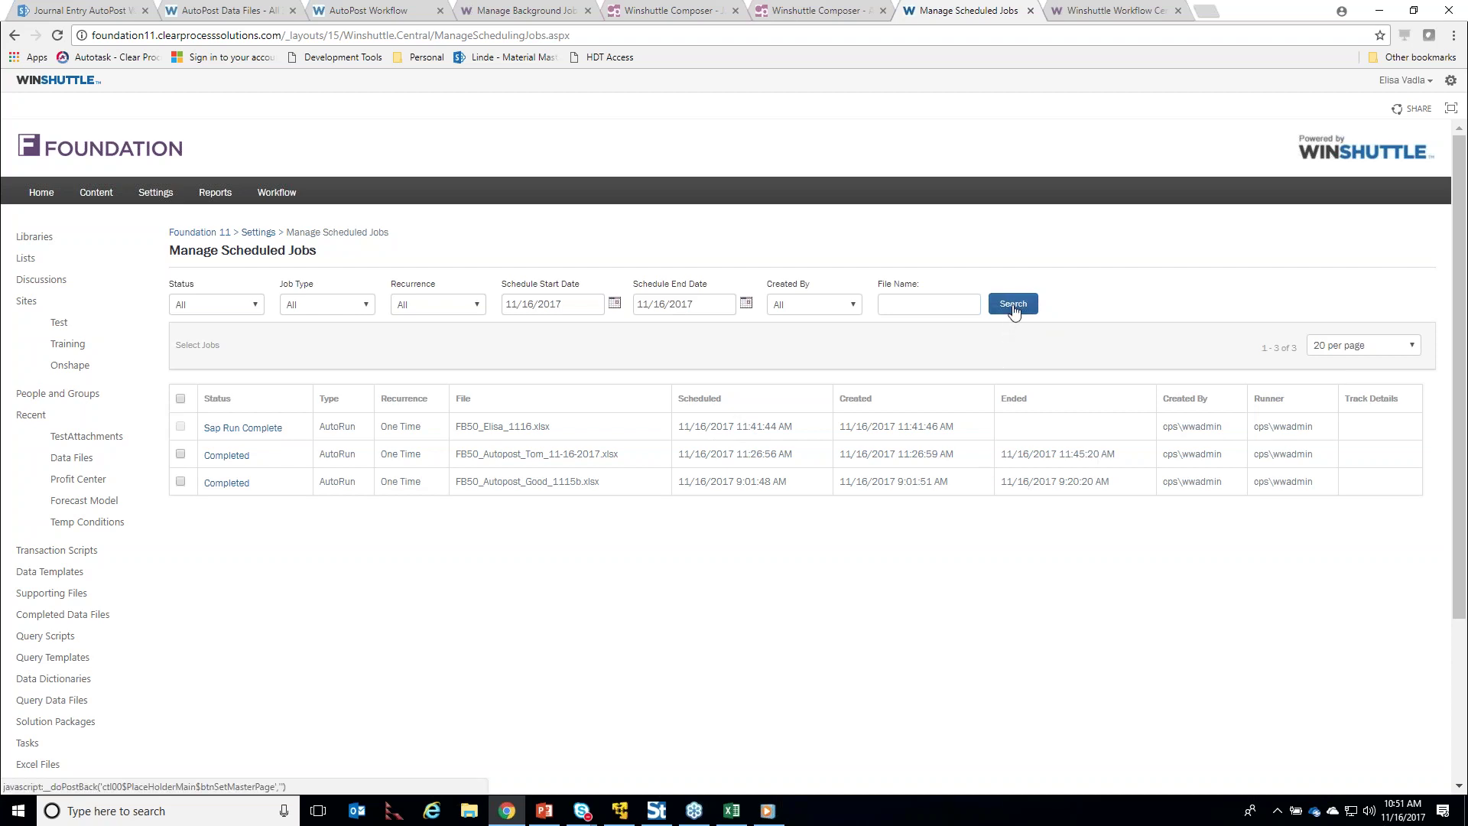
click(1015, 309)
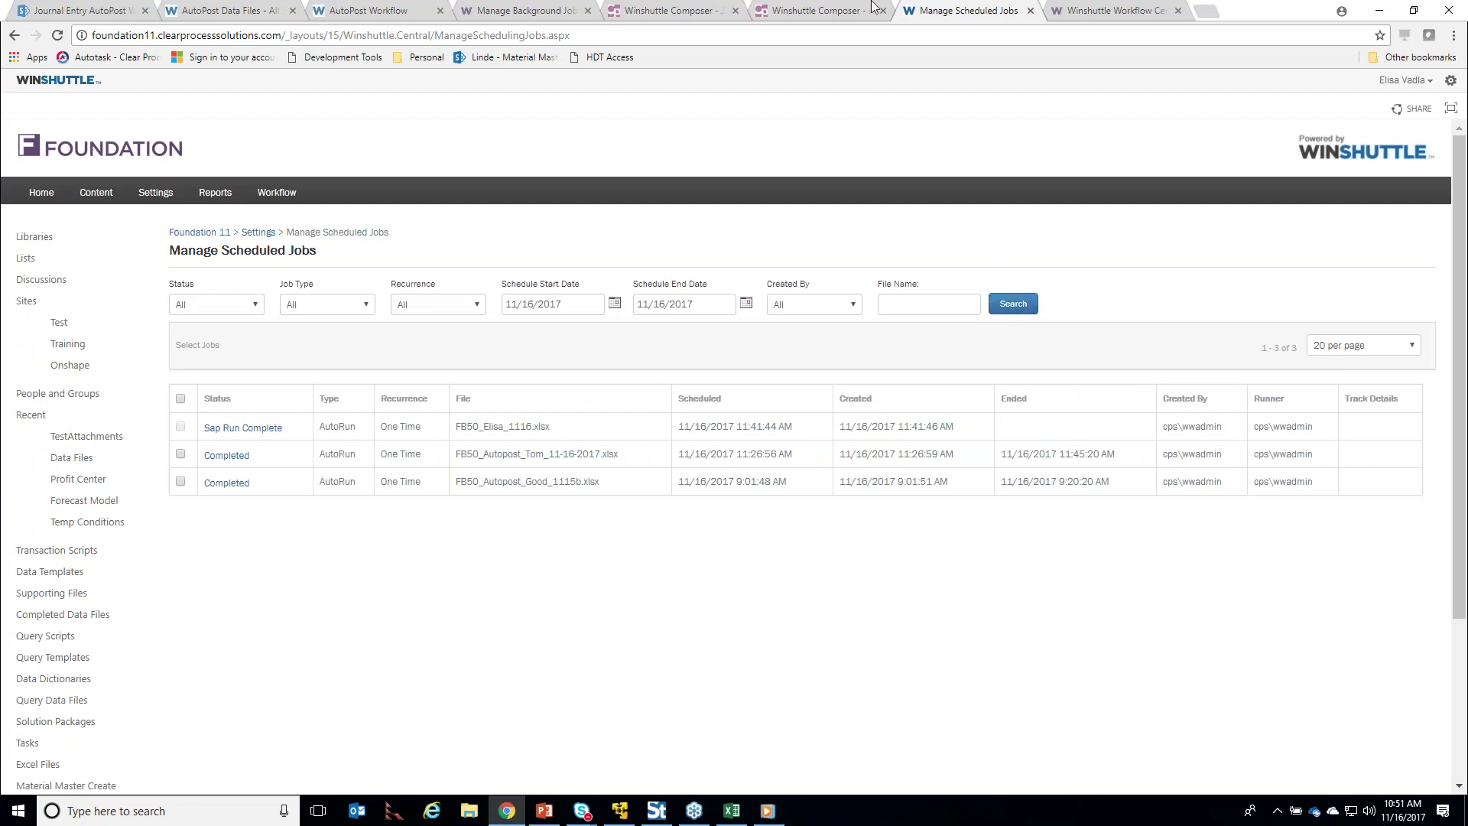
View the Composer workflow diagram, search Manage Scheduled Jobs again for 11/16/2017 and return to the Journal Entry AutoPost Workflow list
click(686, 14)
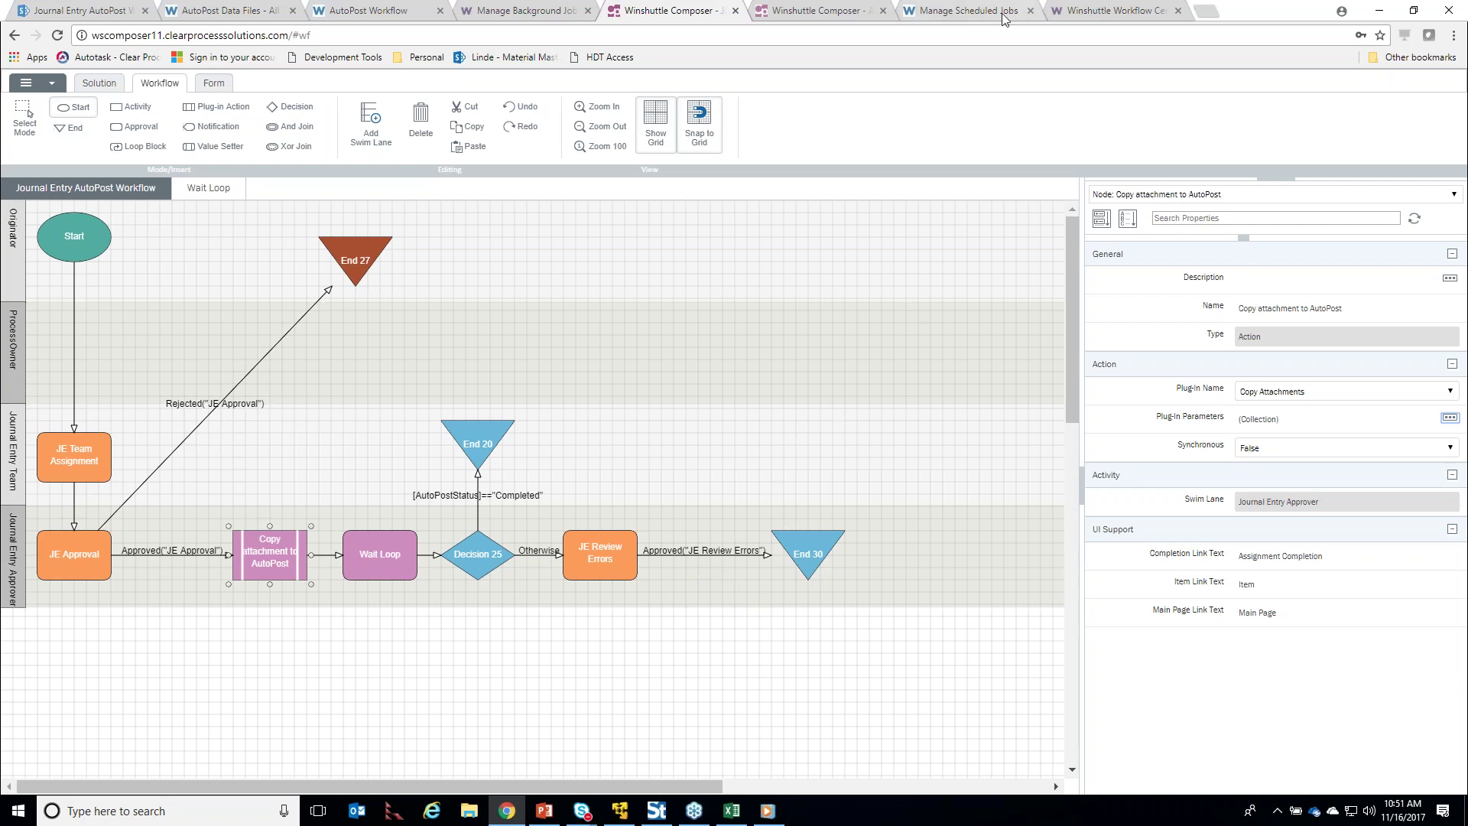
click(981, 20)
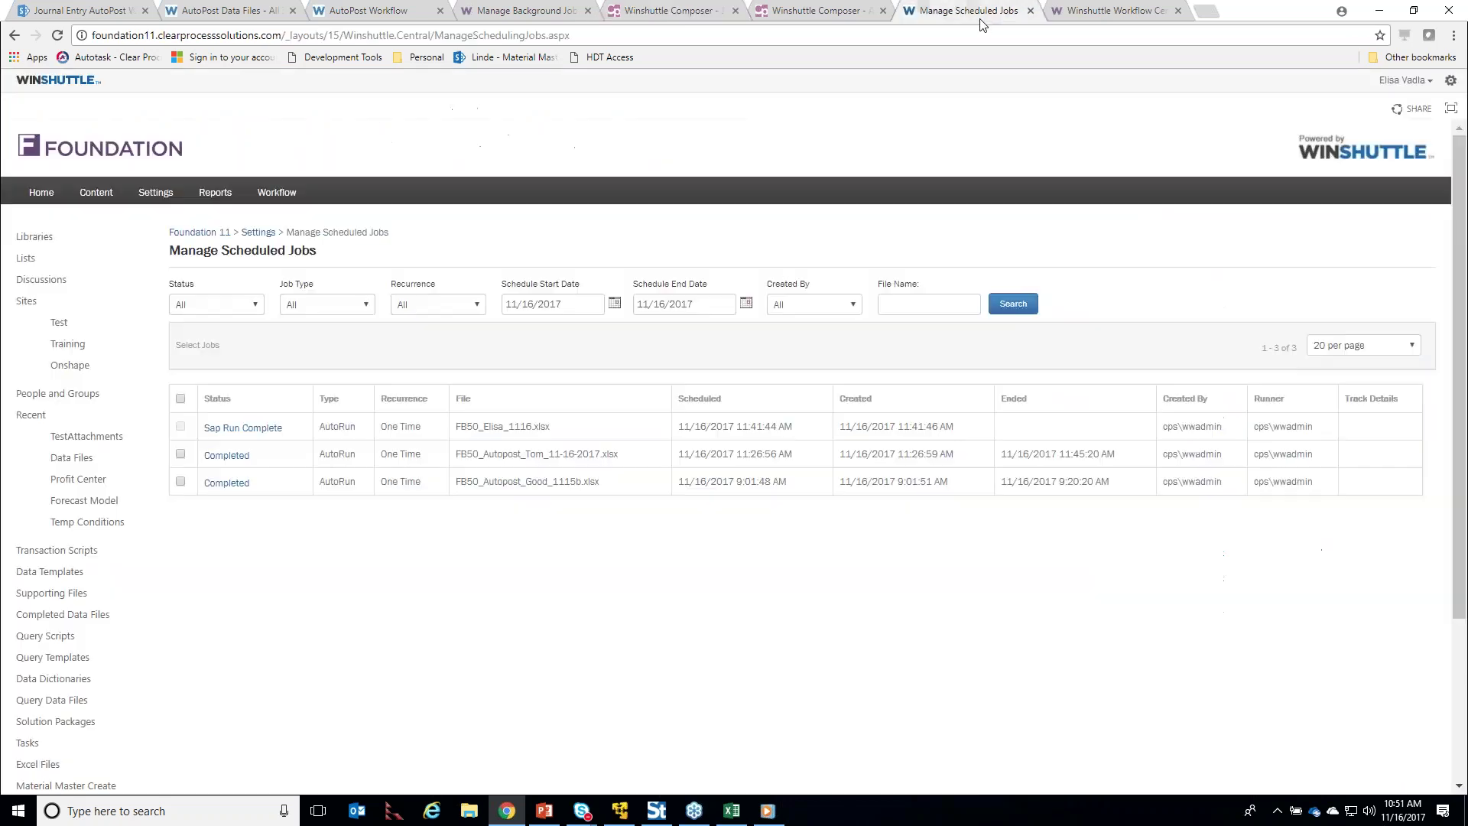
click(1019, 308)
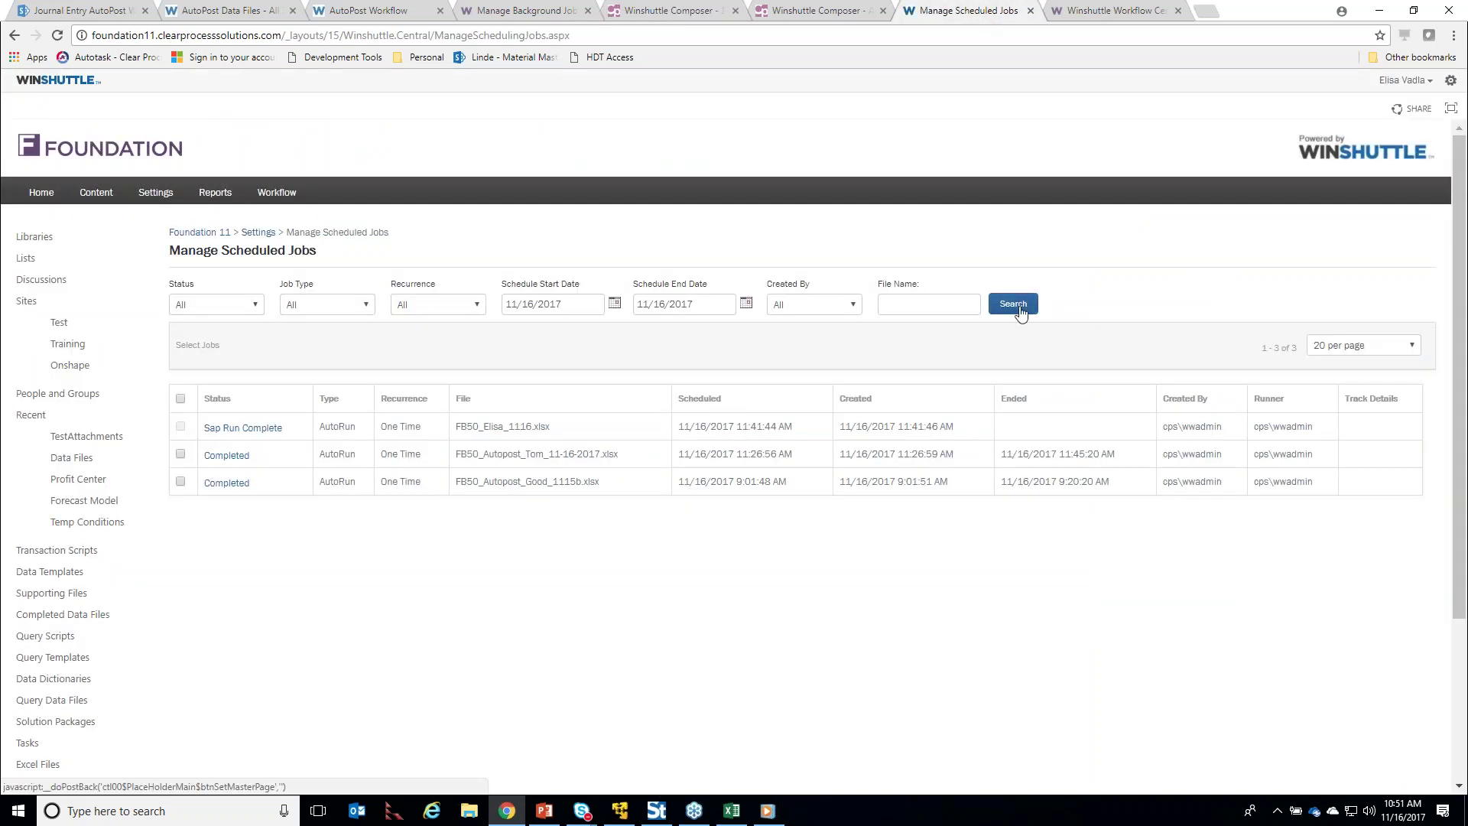
click(1025, 309)
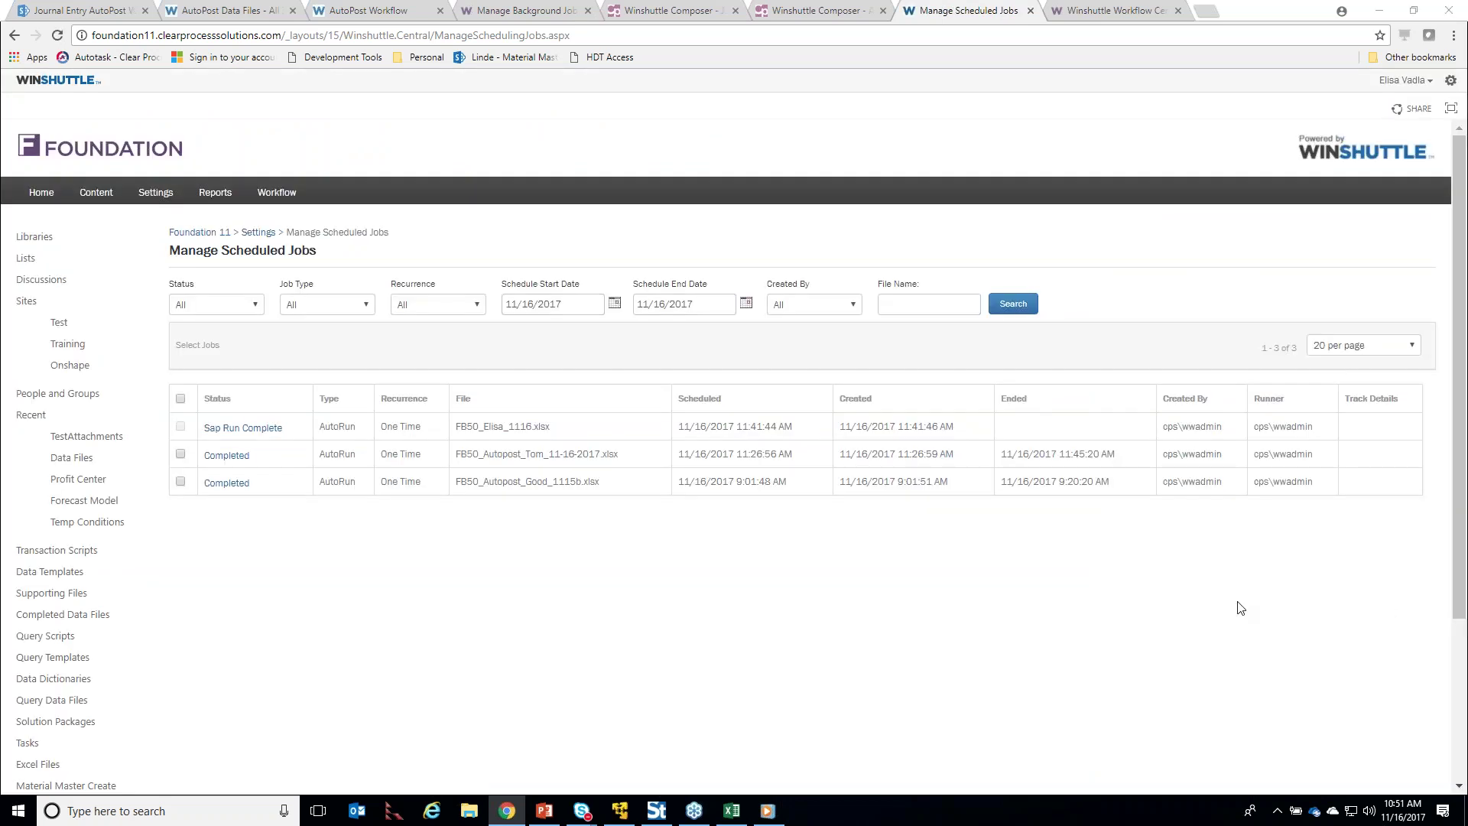
click(1007, 315)
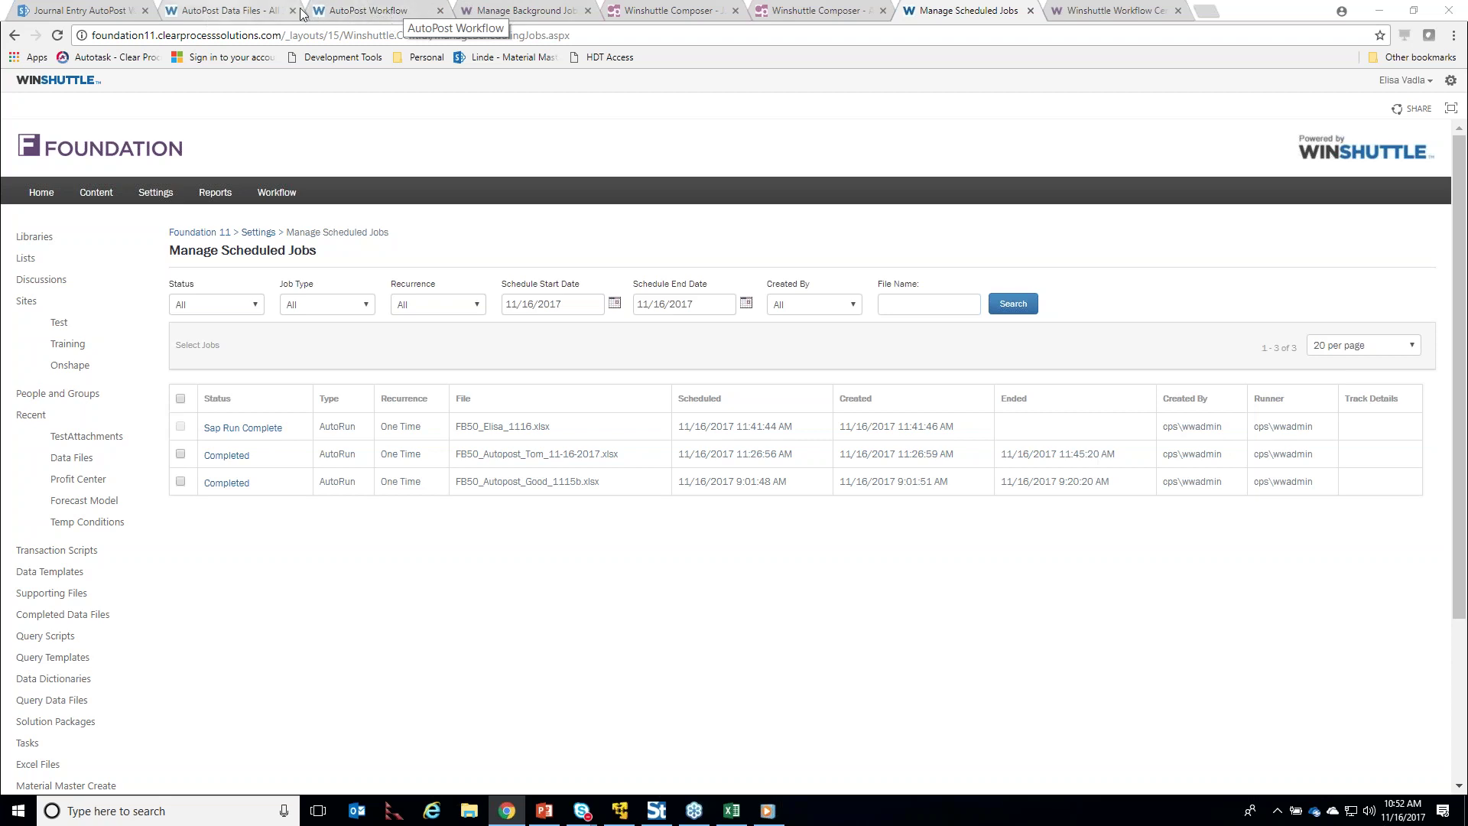
click(101, 12)
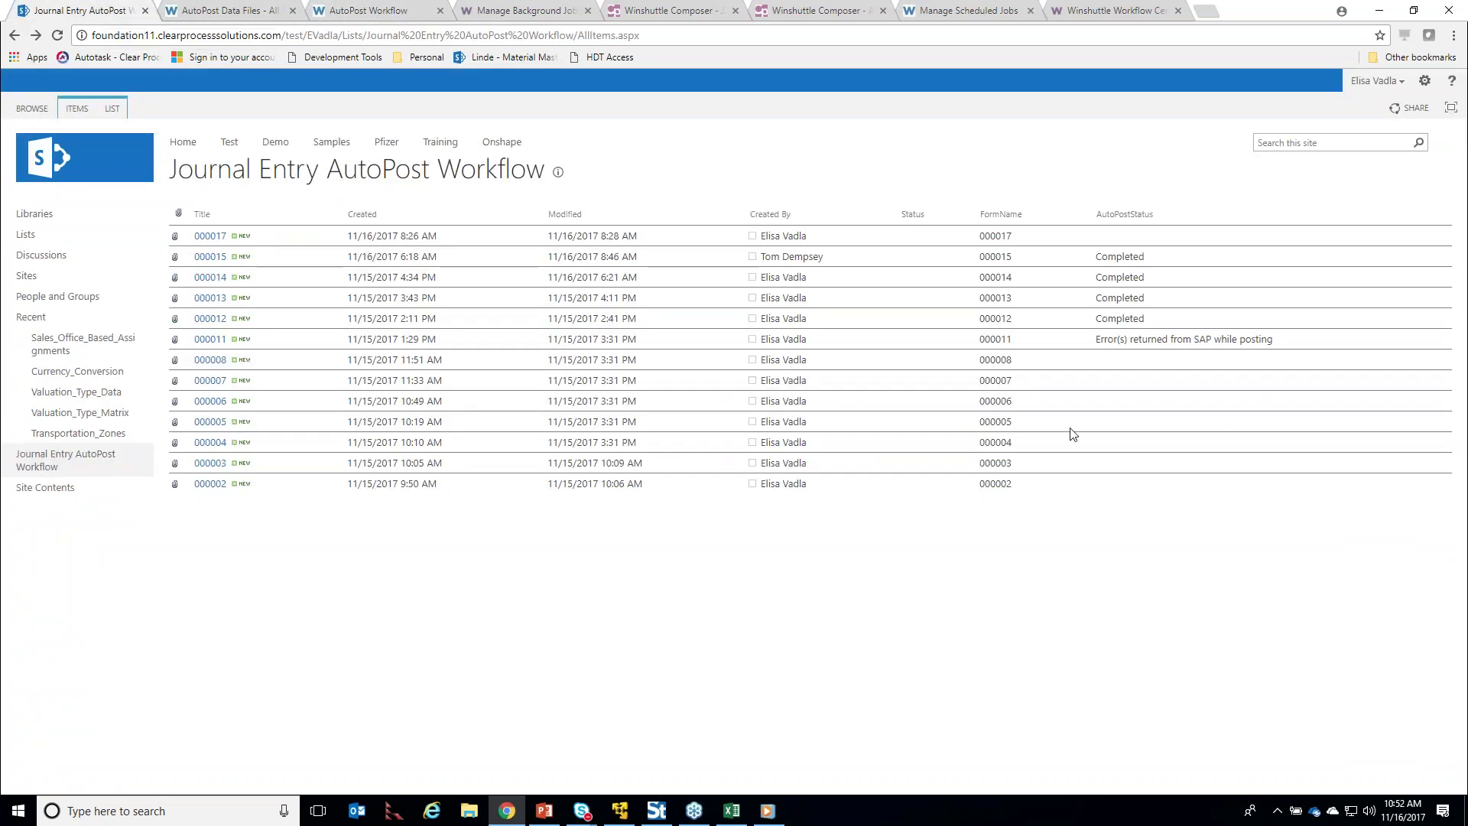
Open the Winshuttle history of journal entry 000011 and expand its process to show the assignments
click(337, 339)
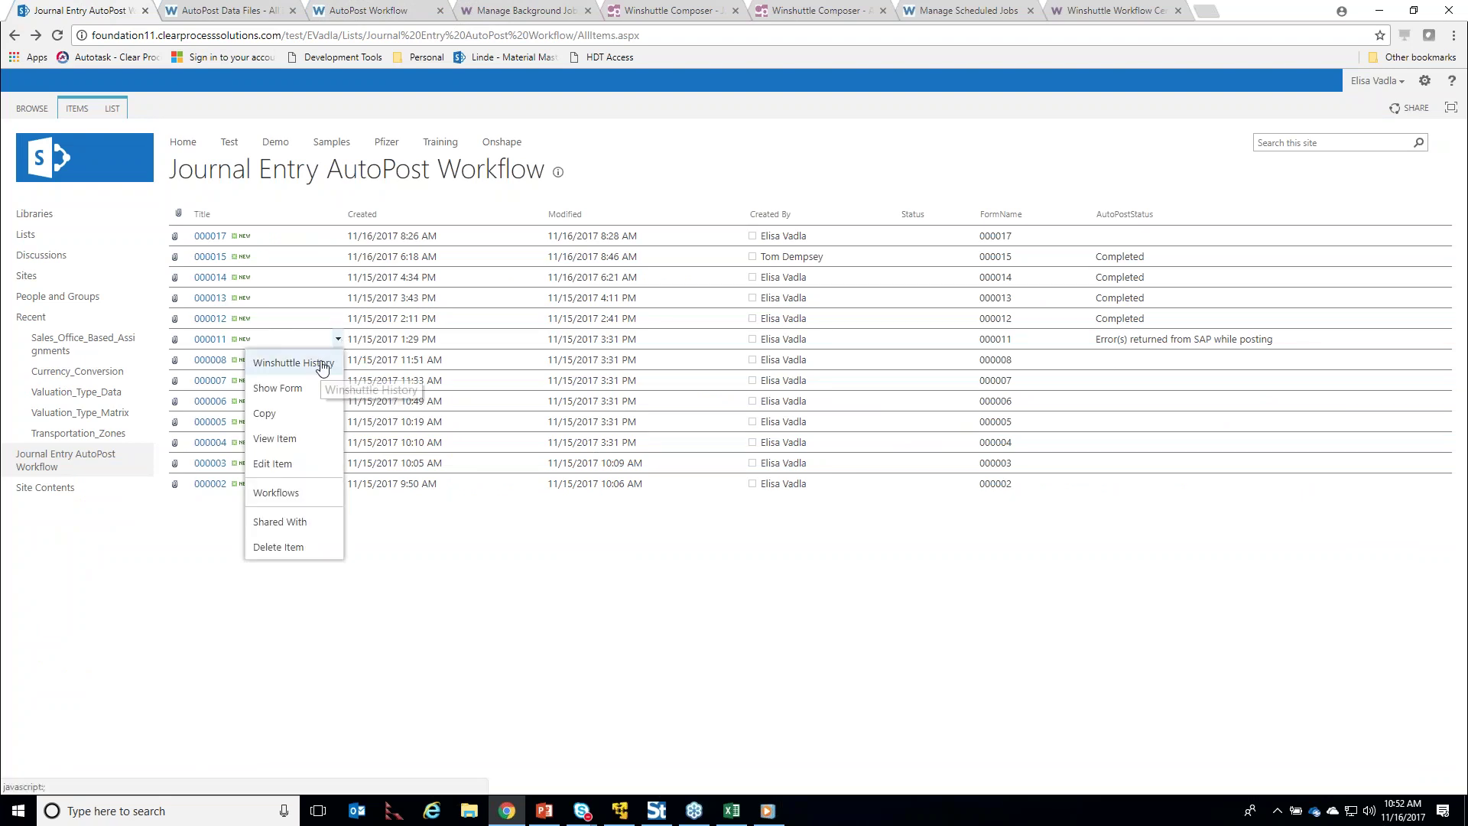
click(294, 363)
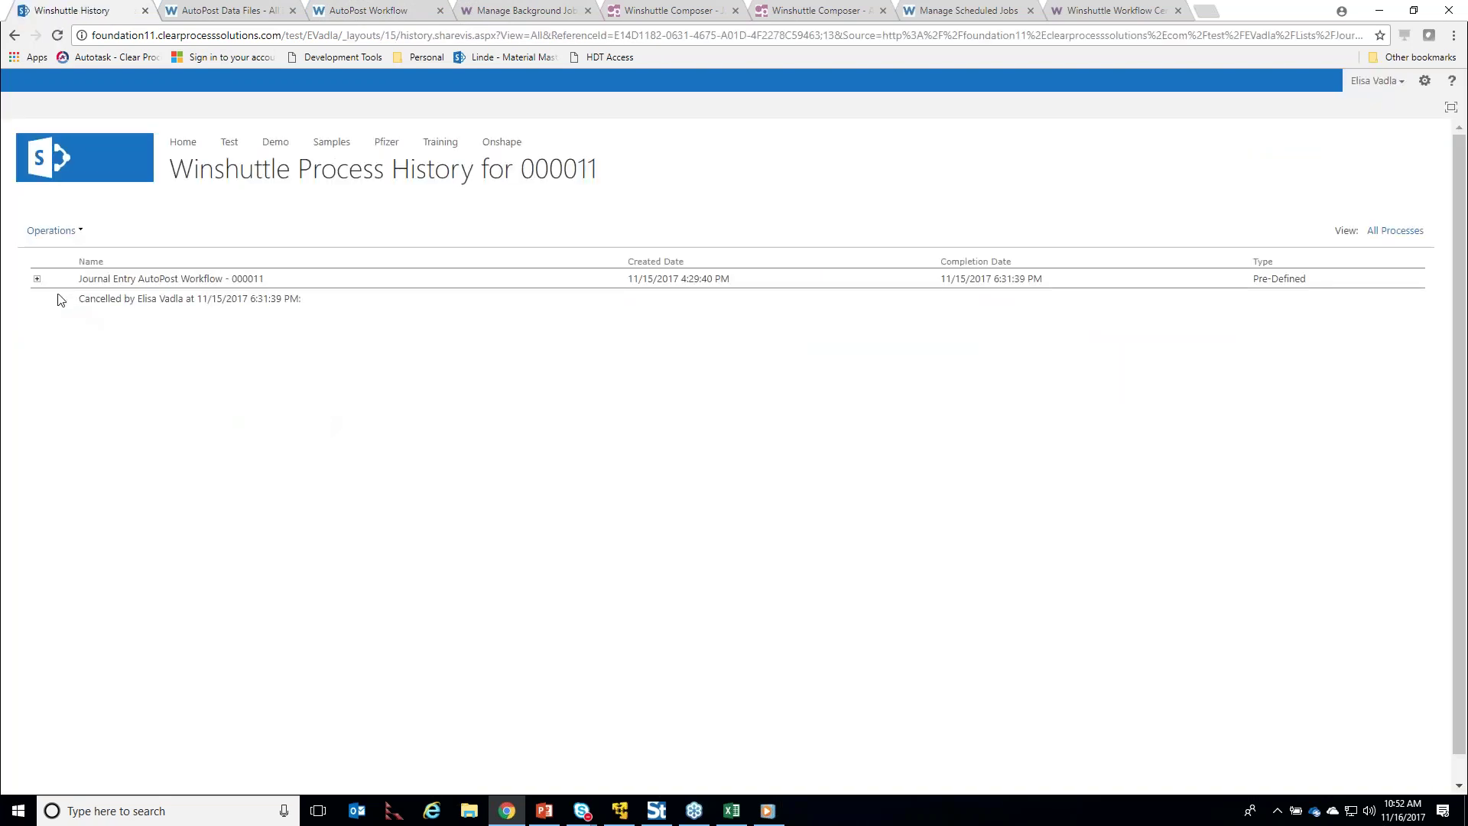
click(37, 282)
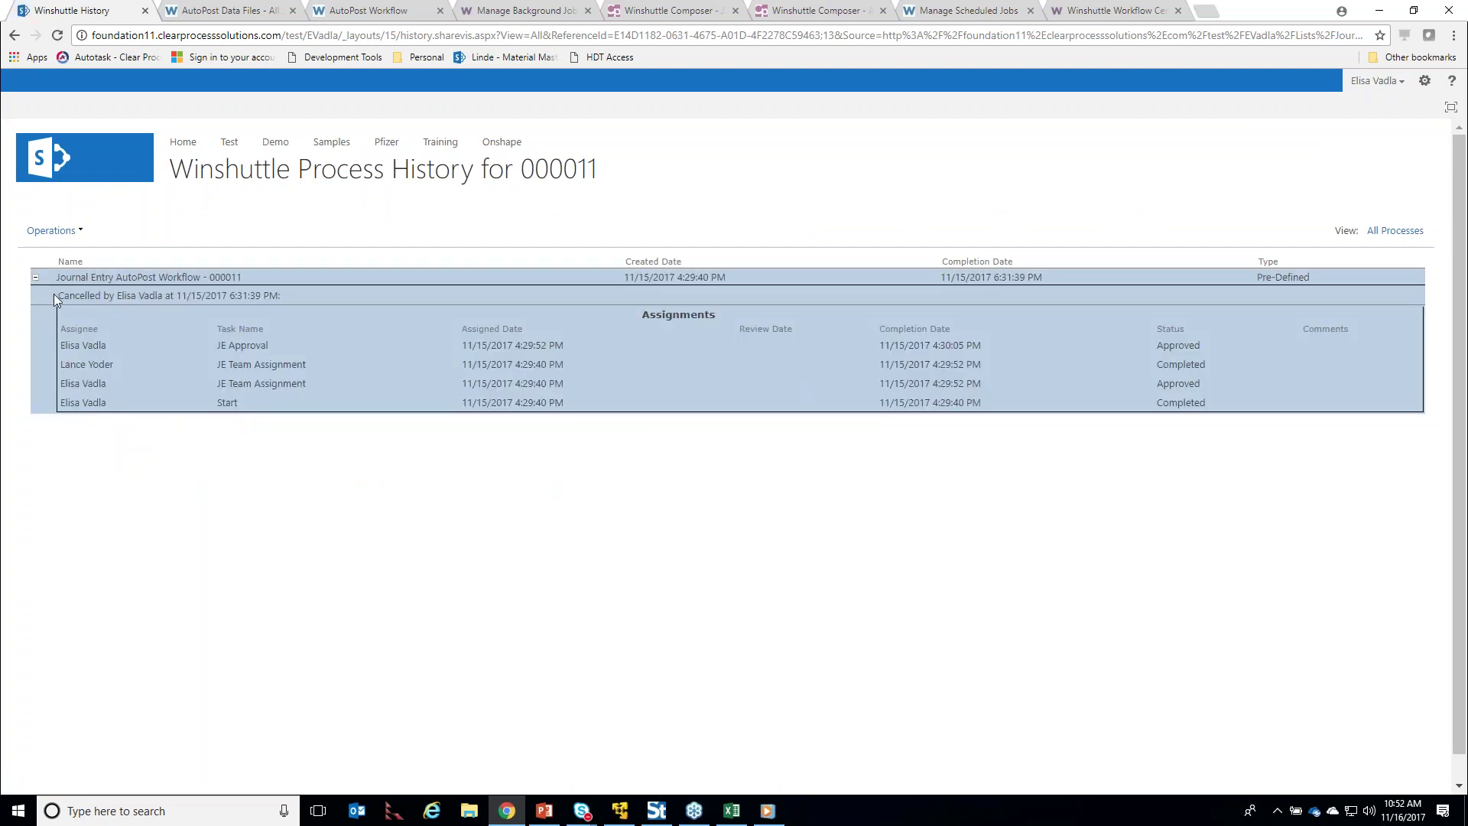
Refresh the background jobs for the last week and the scheduled jobs for 11/16/2017 to track the pending AutoRun job
click(528, 12)
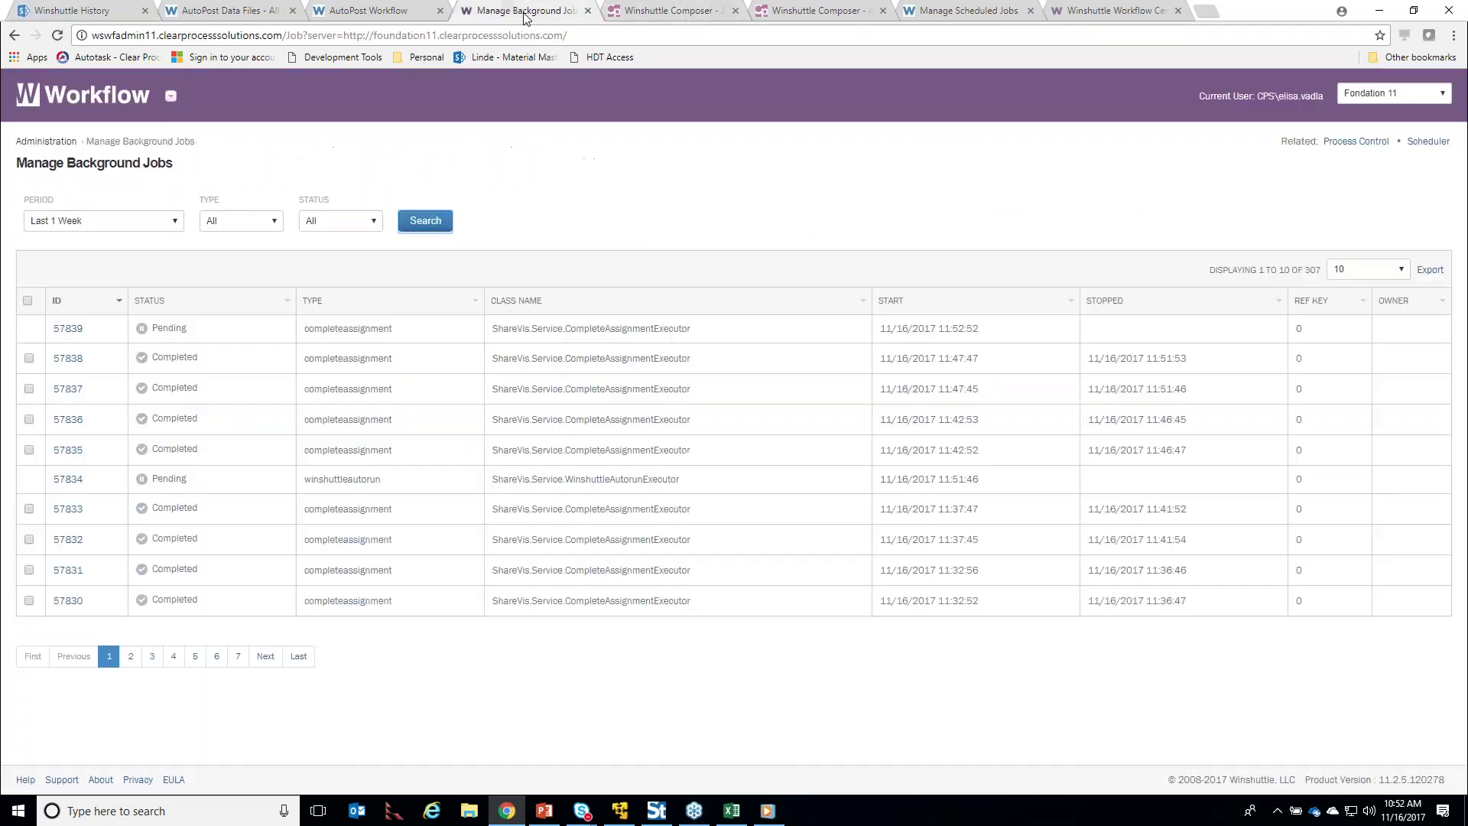
click(425, 227)
click(987, 11)
click(1015, 306)
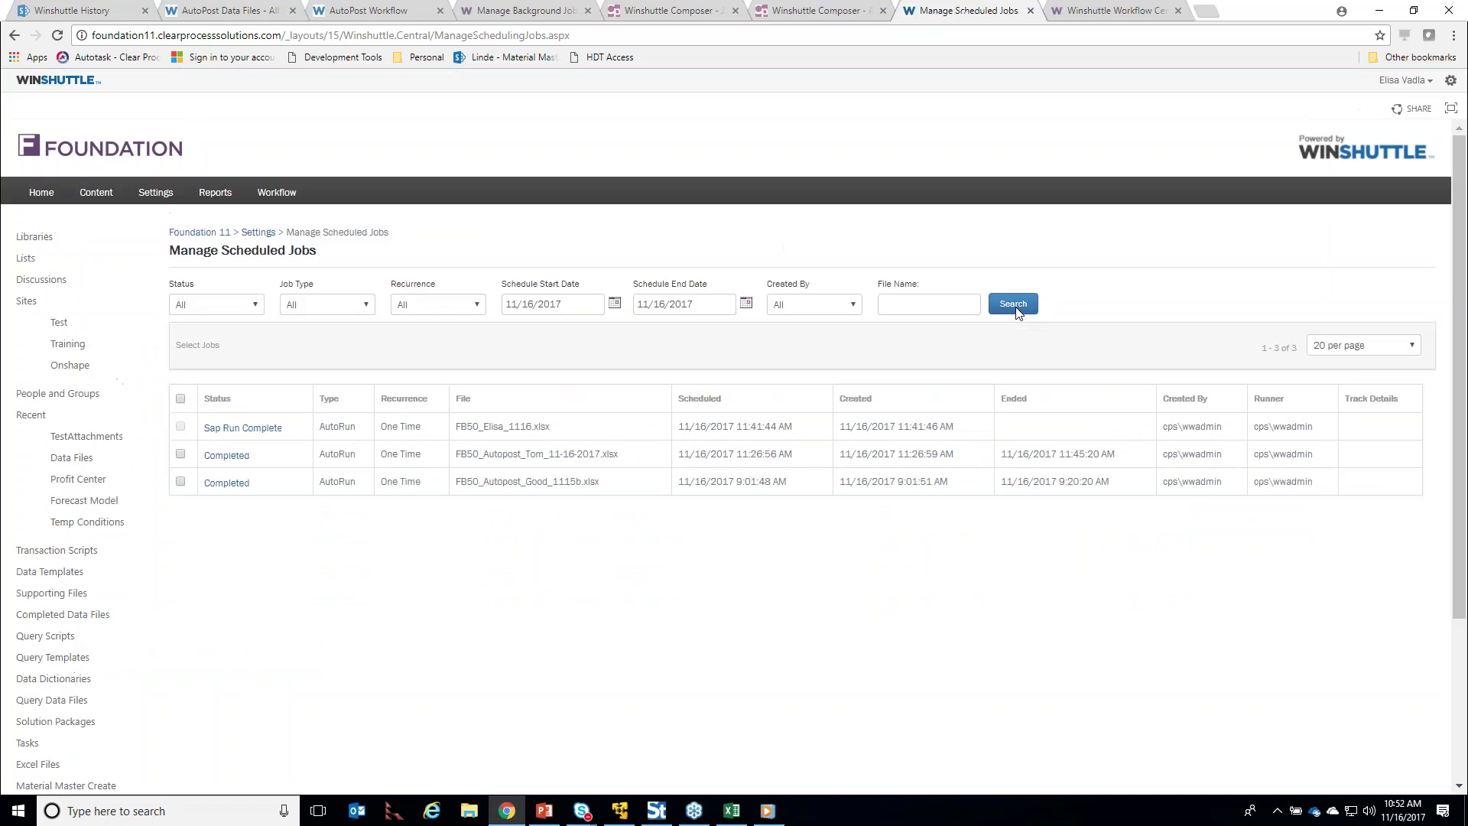
click(1017, 310)
click(1102, 19)
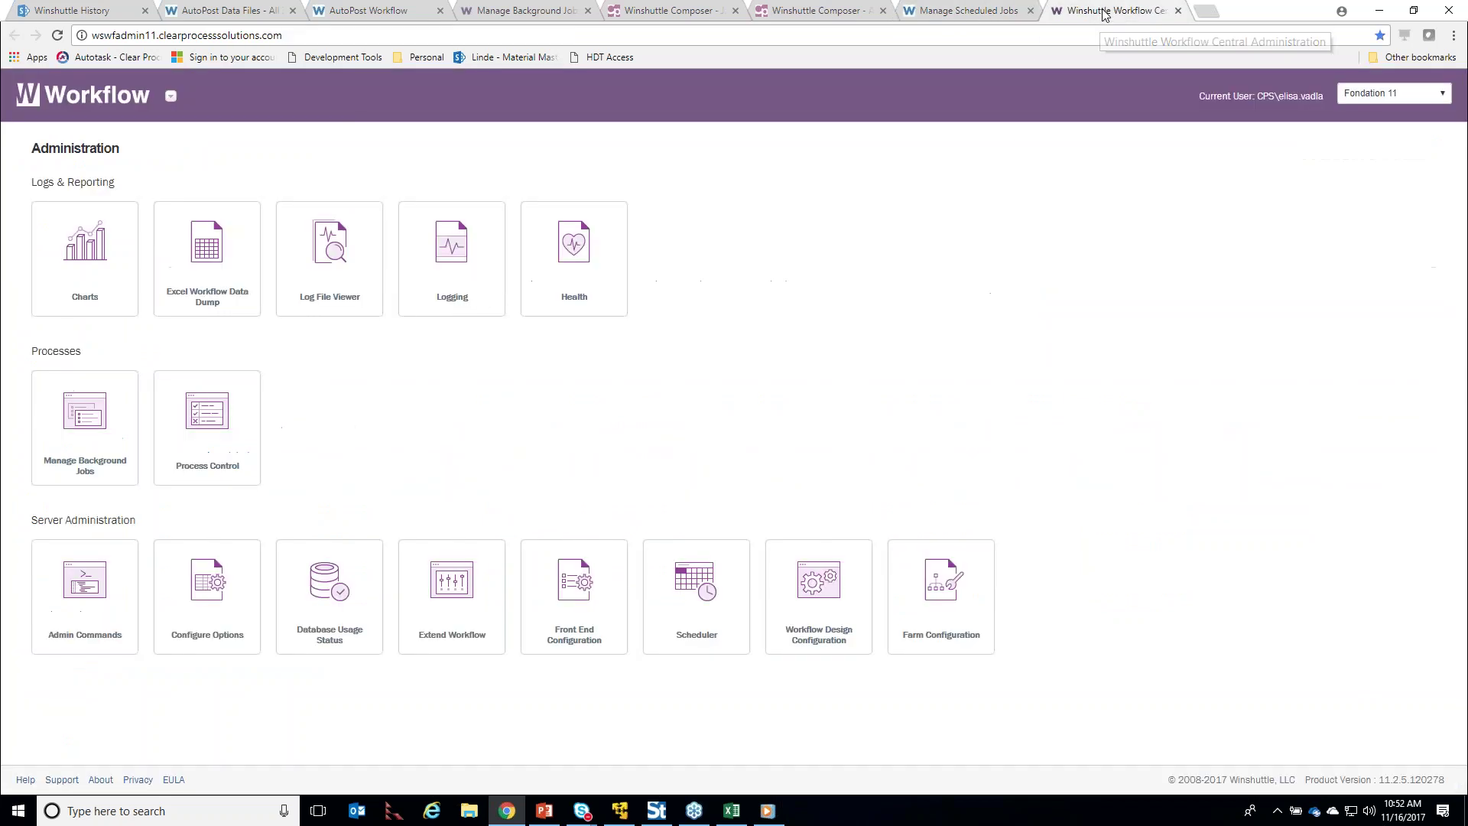
click(528, 11)
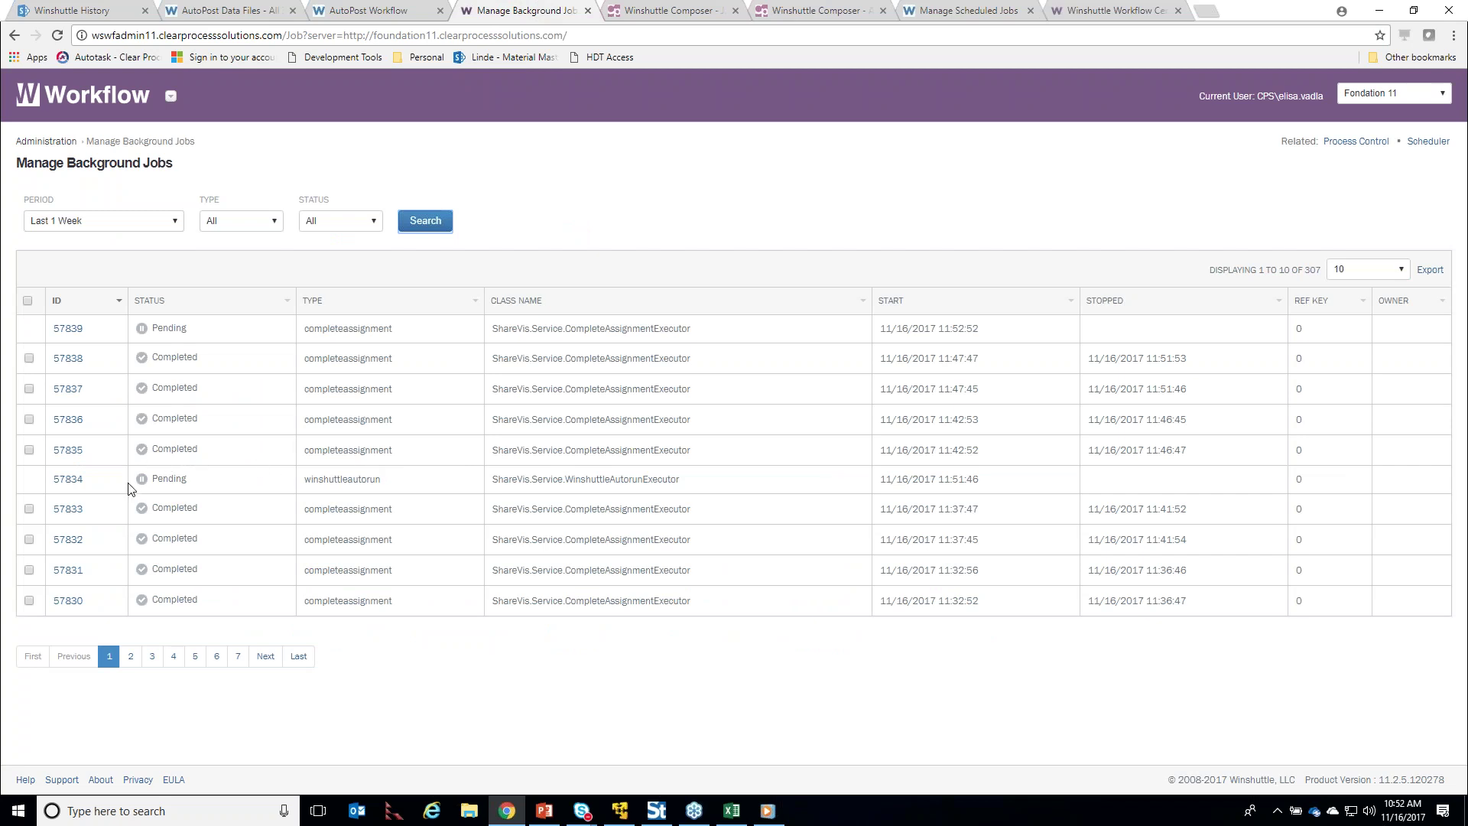
click(423, 224)
Check the AutoPost Workflow list, reload the AutoPost Data Files library, and return from the 000011 history to the Journal Entry AutoPost Workflow list
click(394, 15)
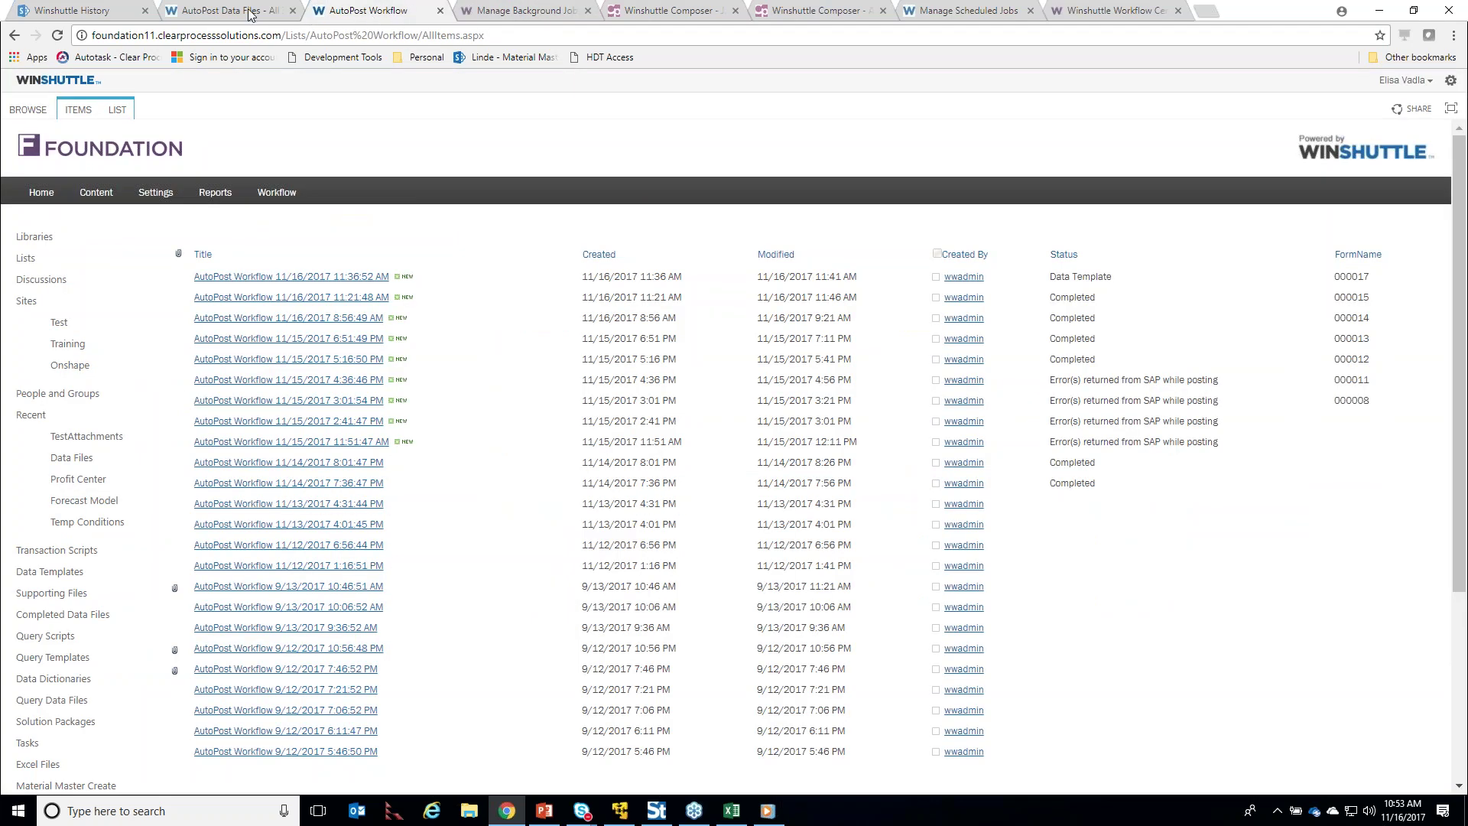
click(214, 15)
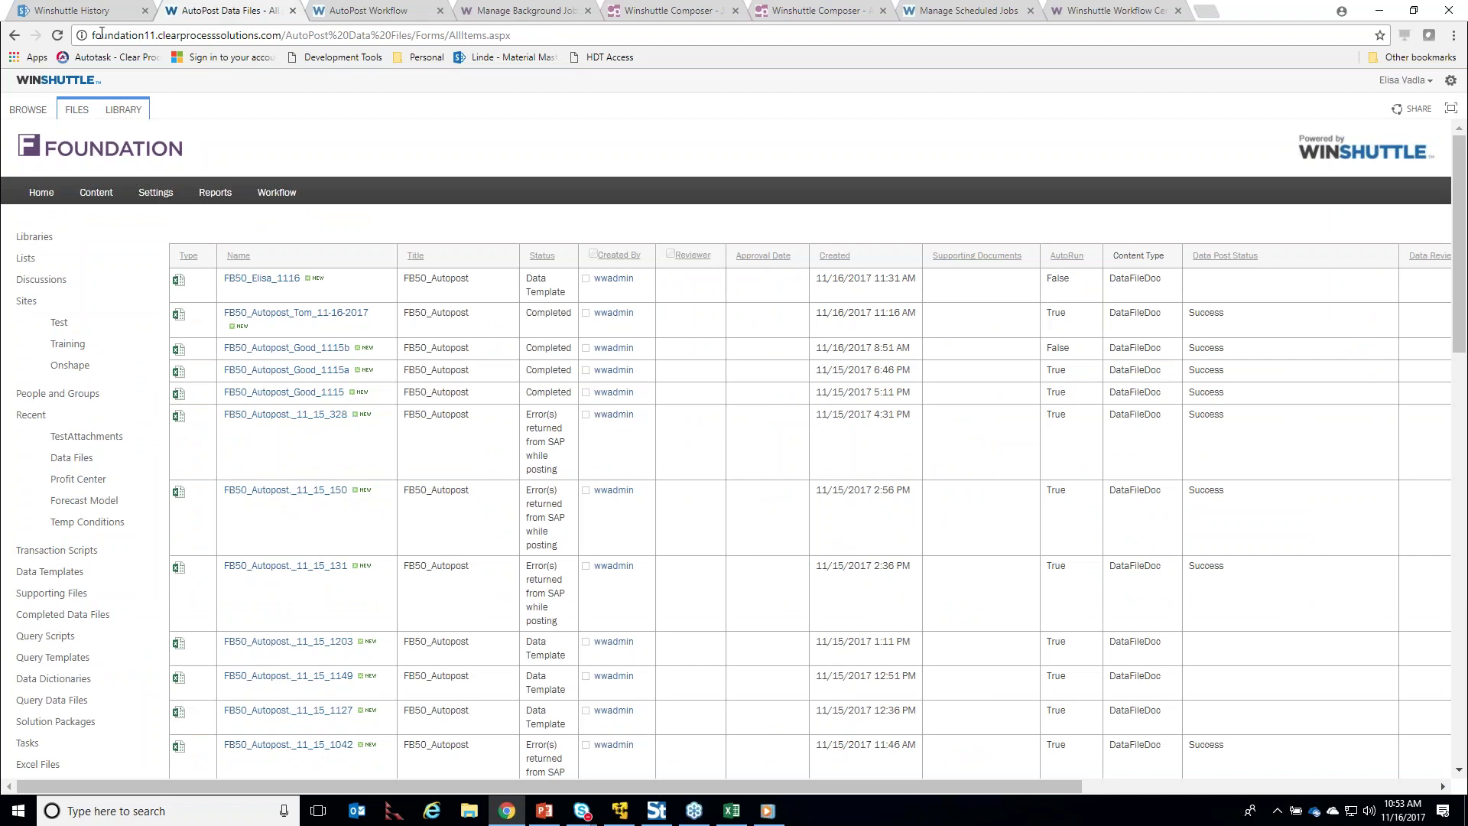
click(58, 36)
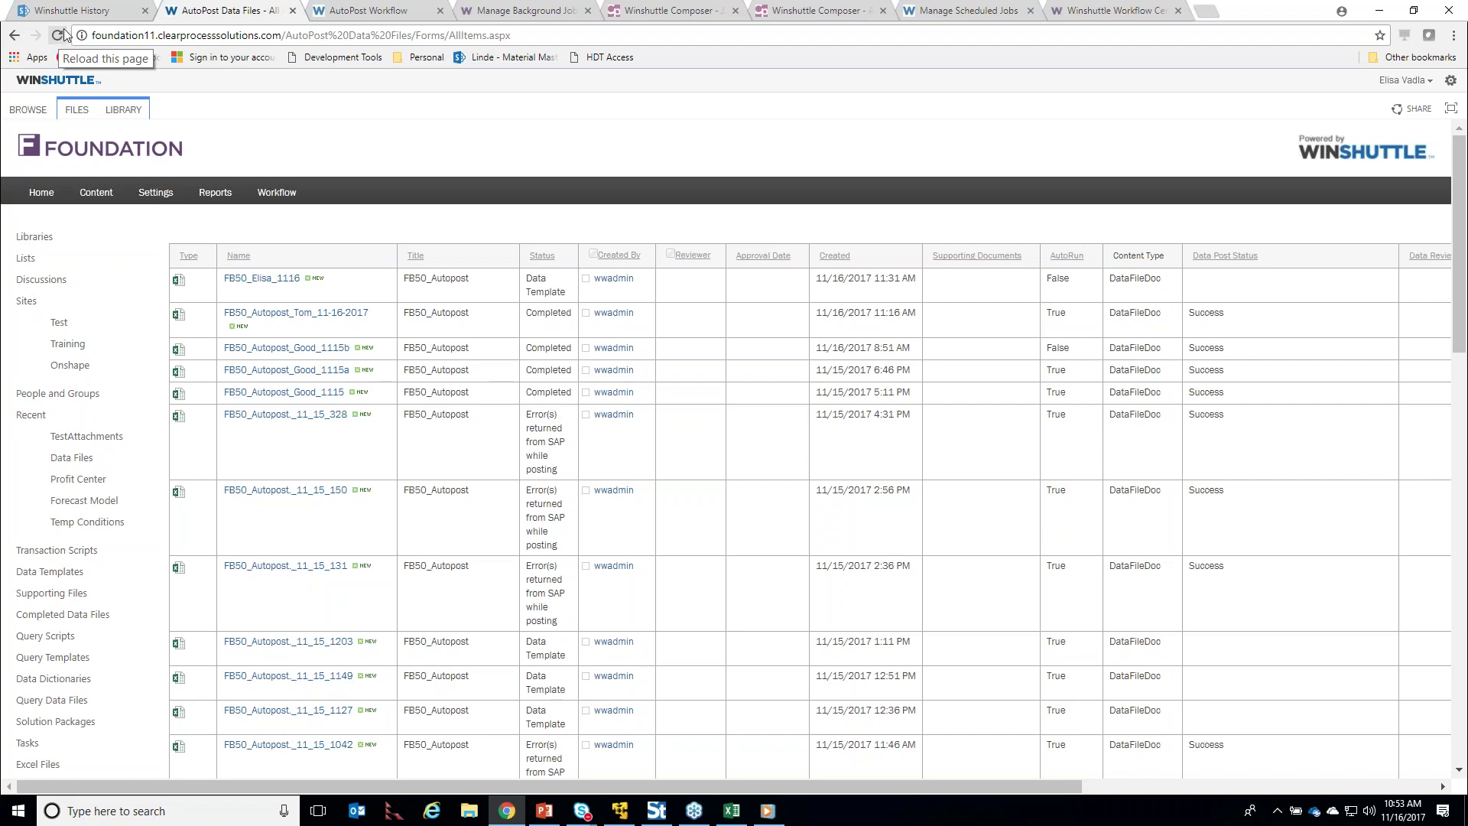
click(79, 10)
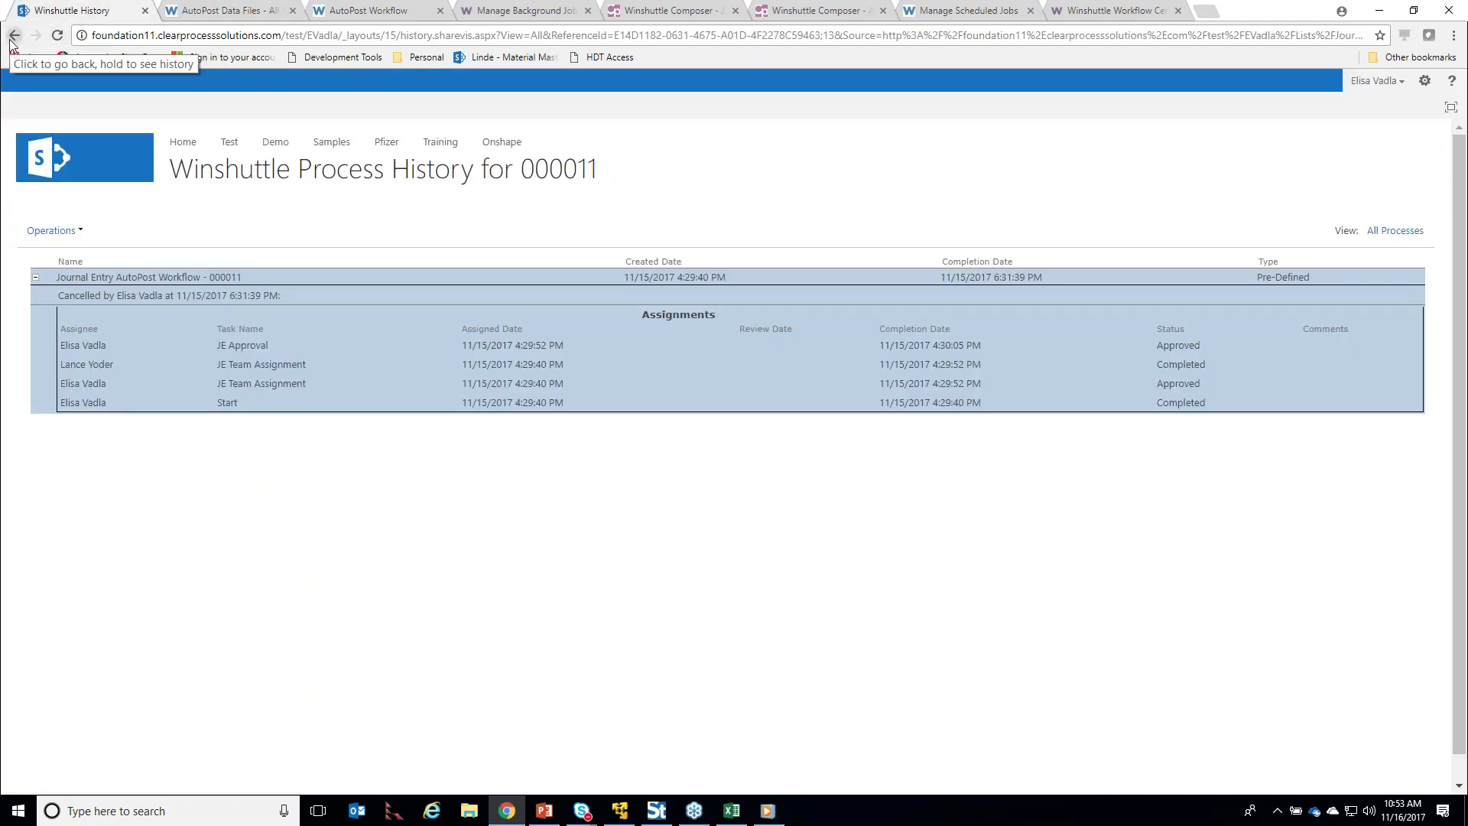
click(14, 35)
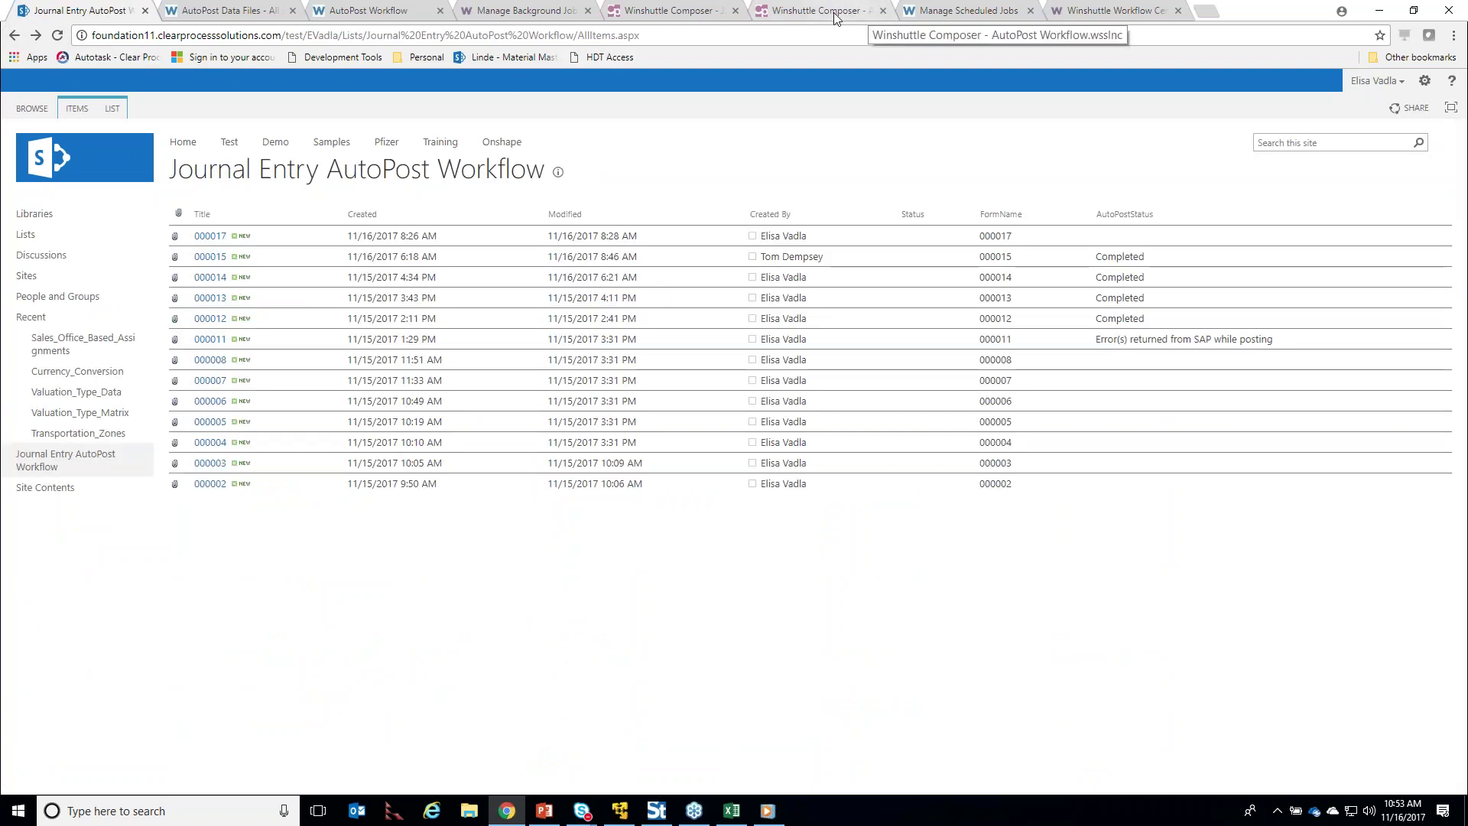
Search the scheduled jobs for 11/16/2017 again, before and after viewing the AutoPost Workflow diagram in Composer
click(943, 17)
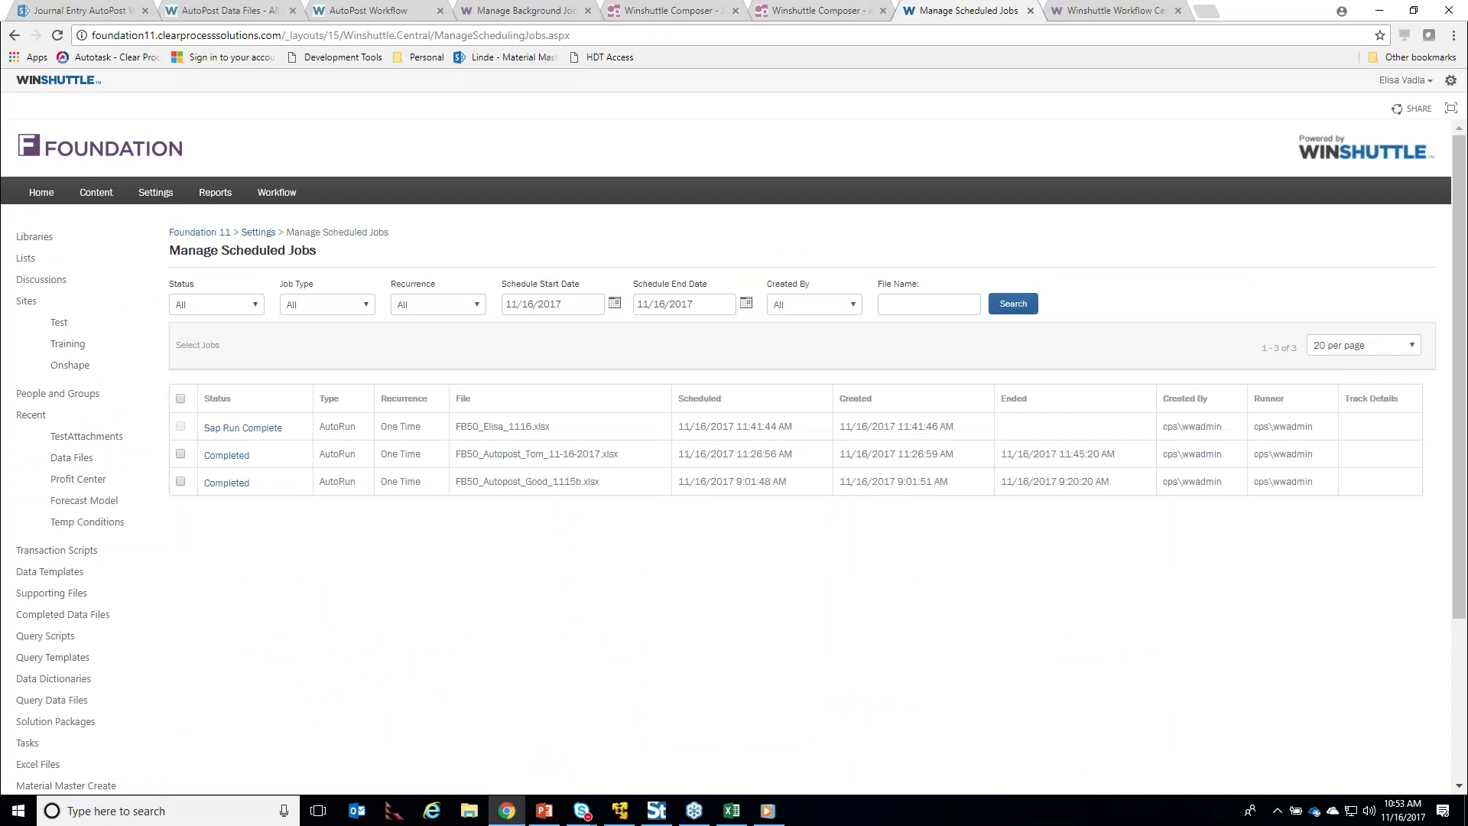
click(1013, 305)
click(796, 15)
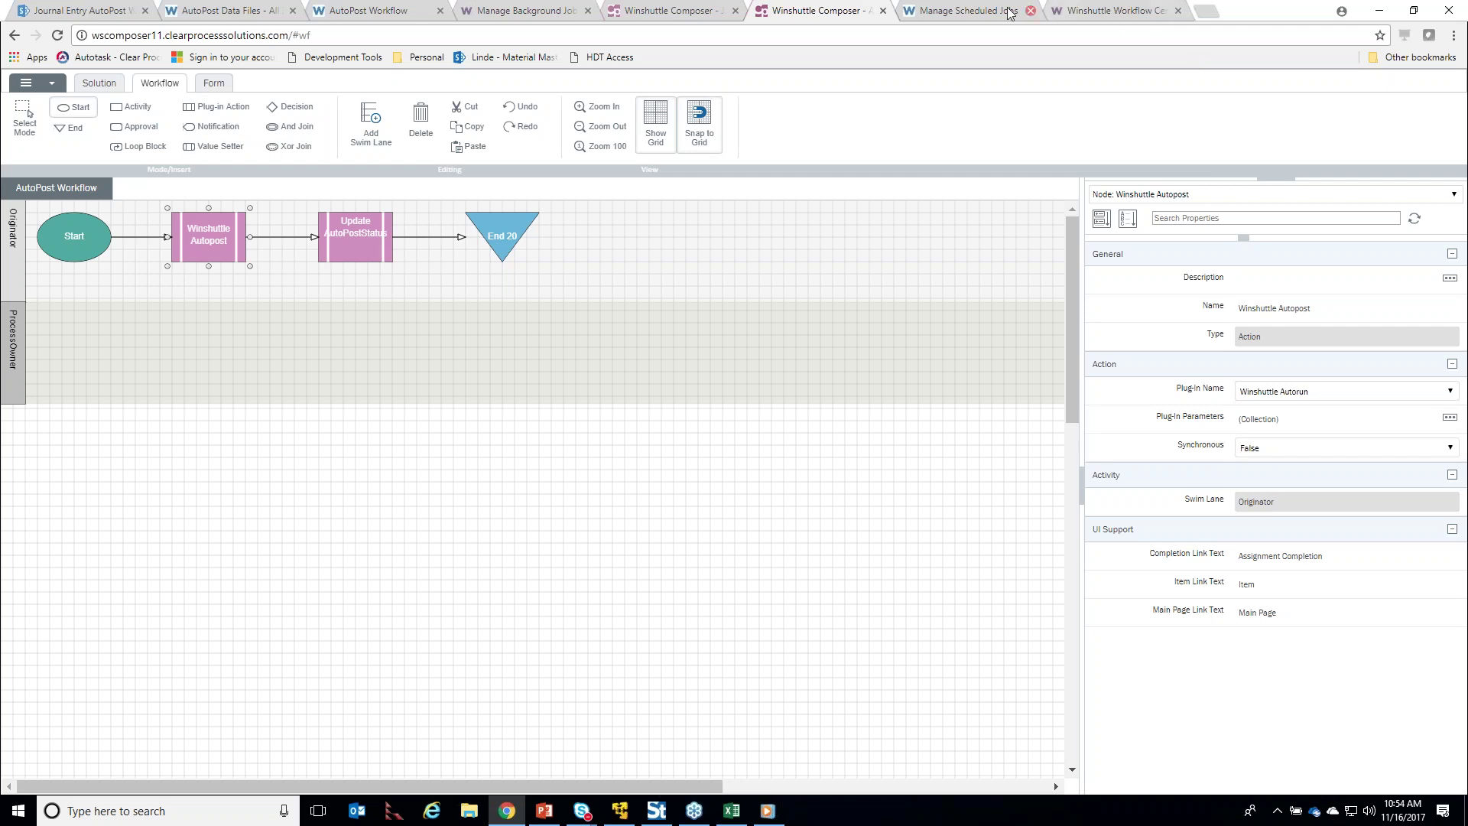
click(962, 15)
click(1025, 308)
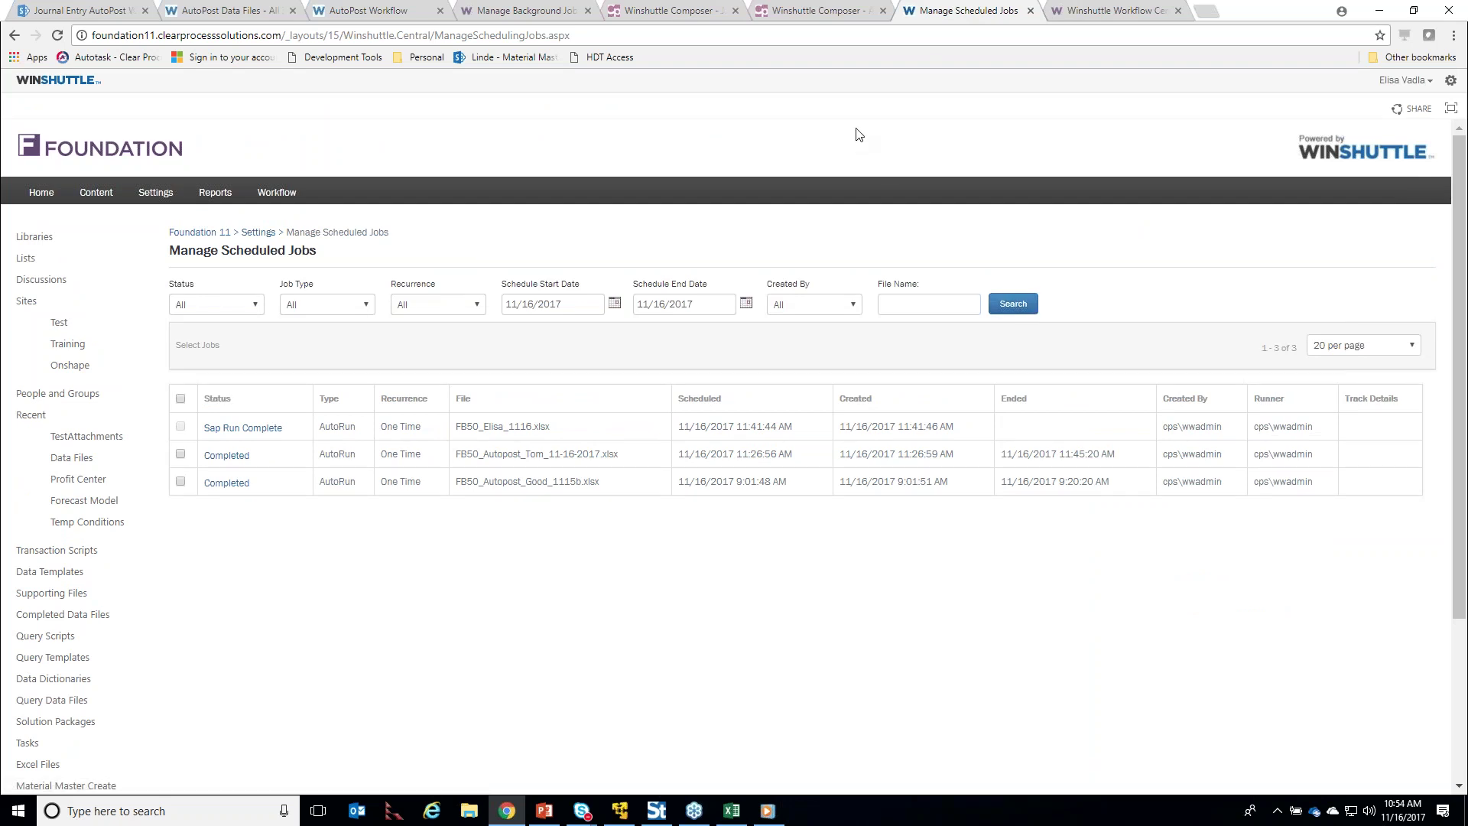
Open the completed 11-16-2017 FB50 Autopost data file, examine its SAP posting log in Excel, and close the open workbooks
click(251, 15)
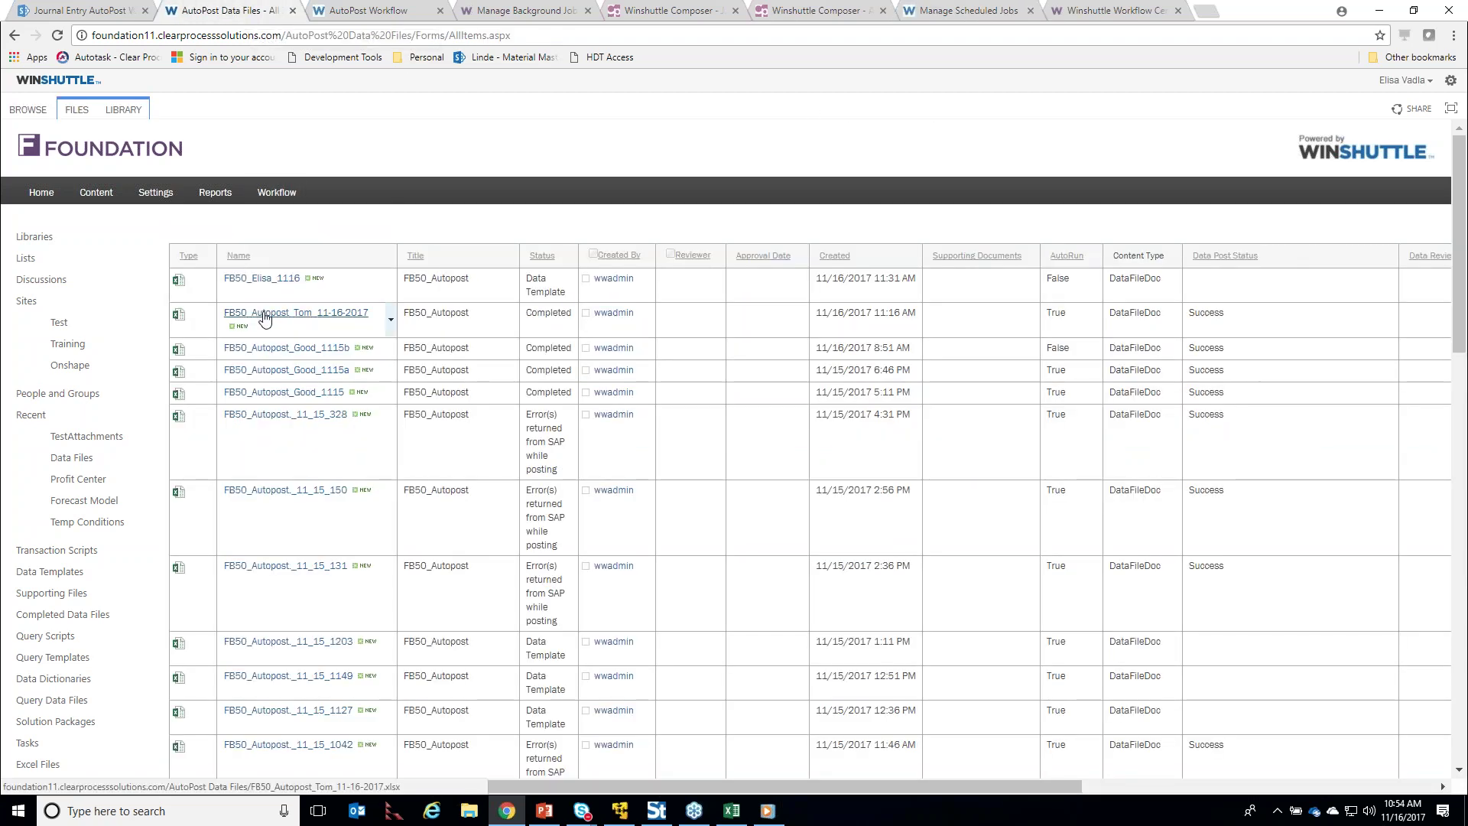
click(252, 313)
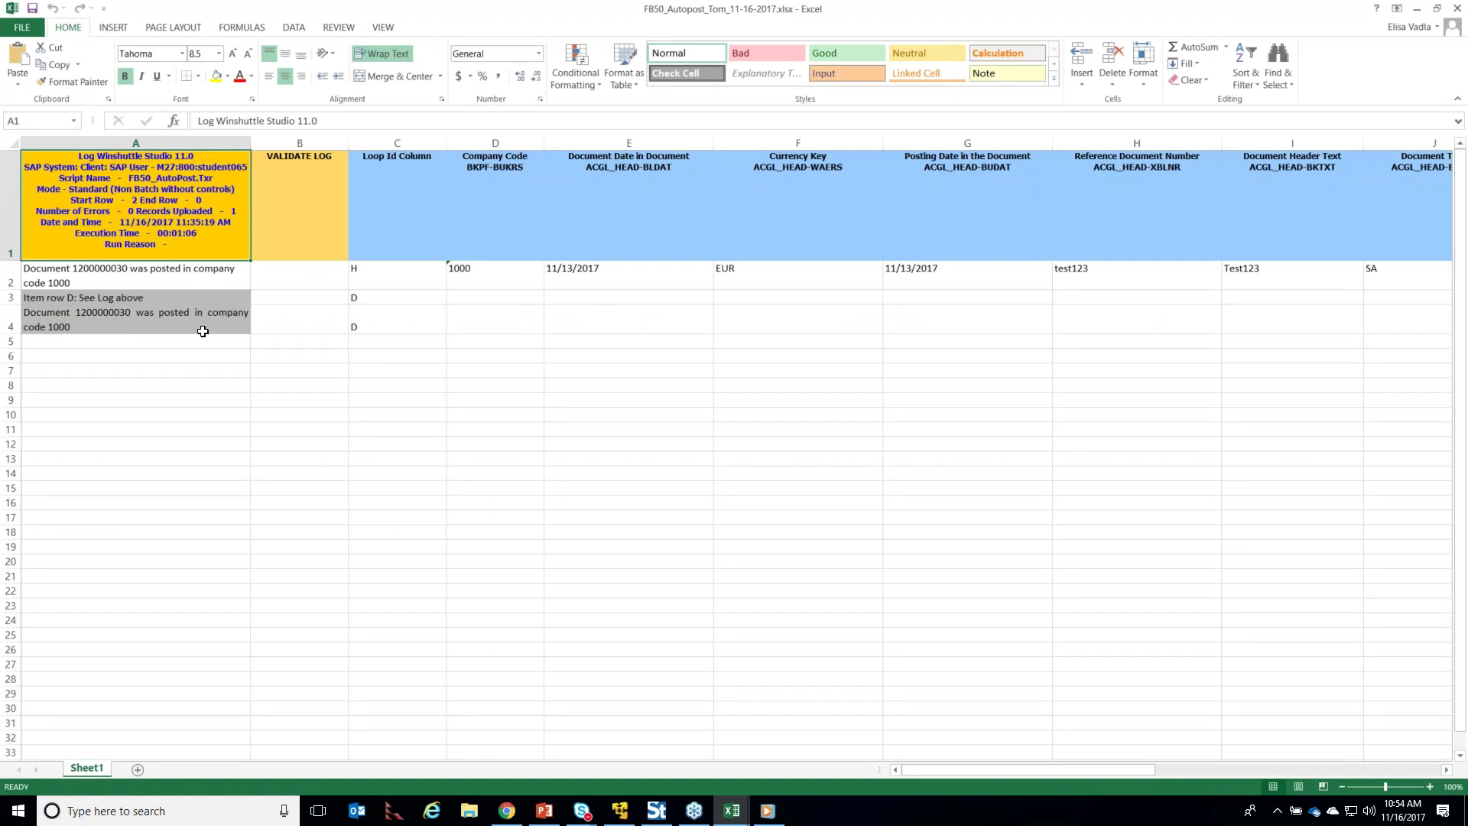
click(203, 331)
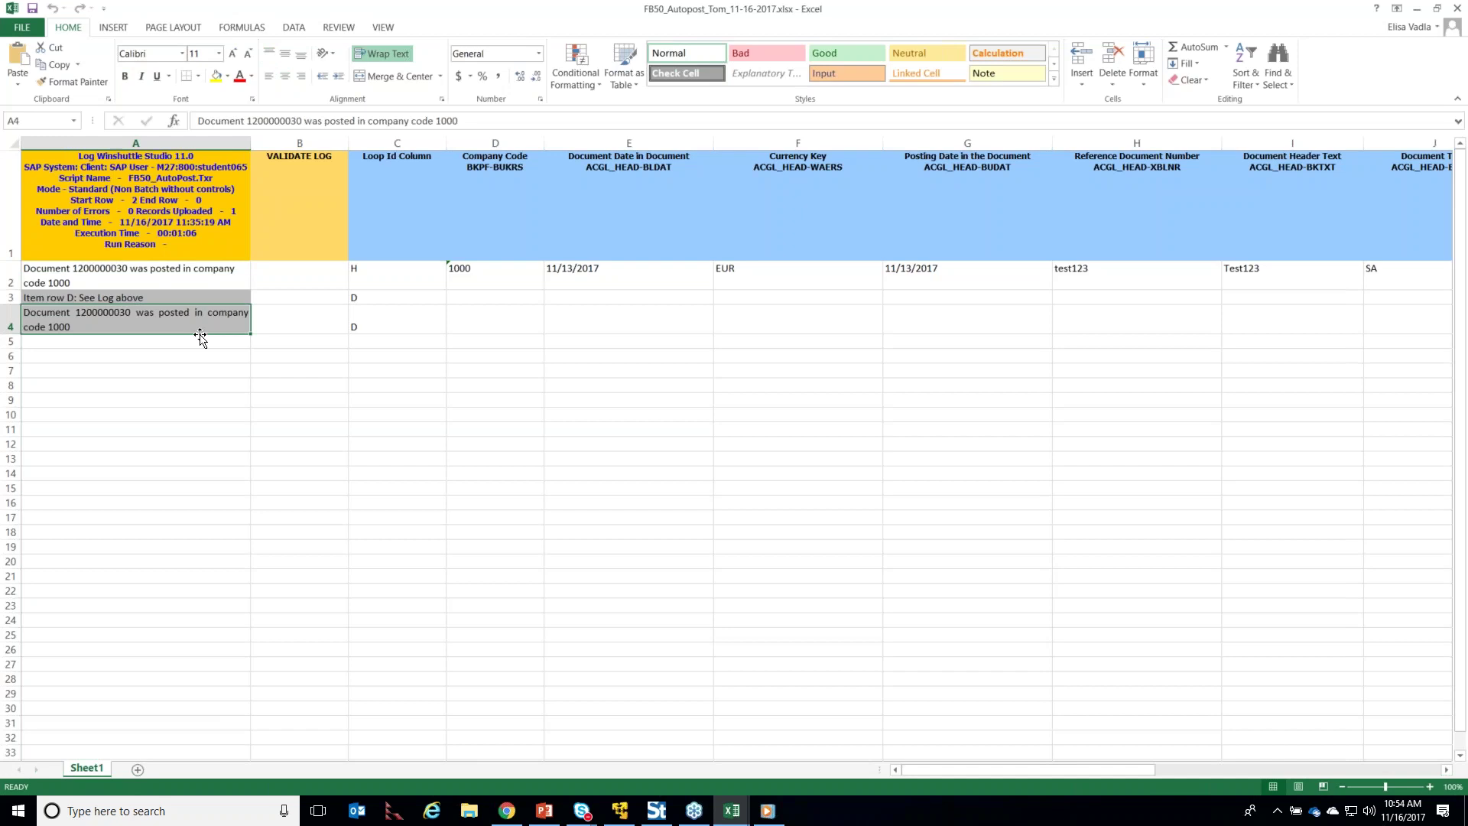
drag(200, 336, 1050, 773)
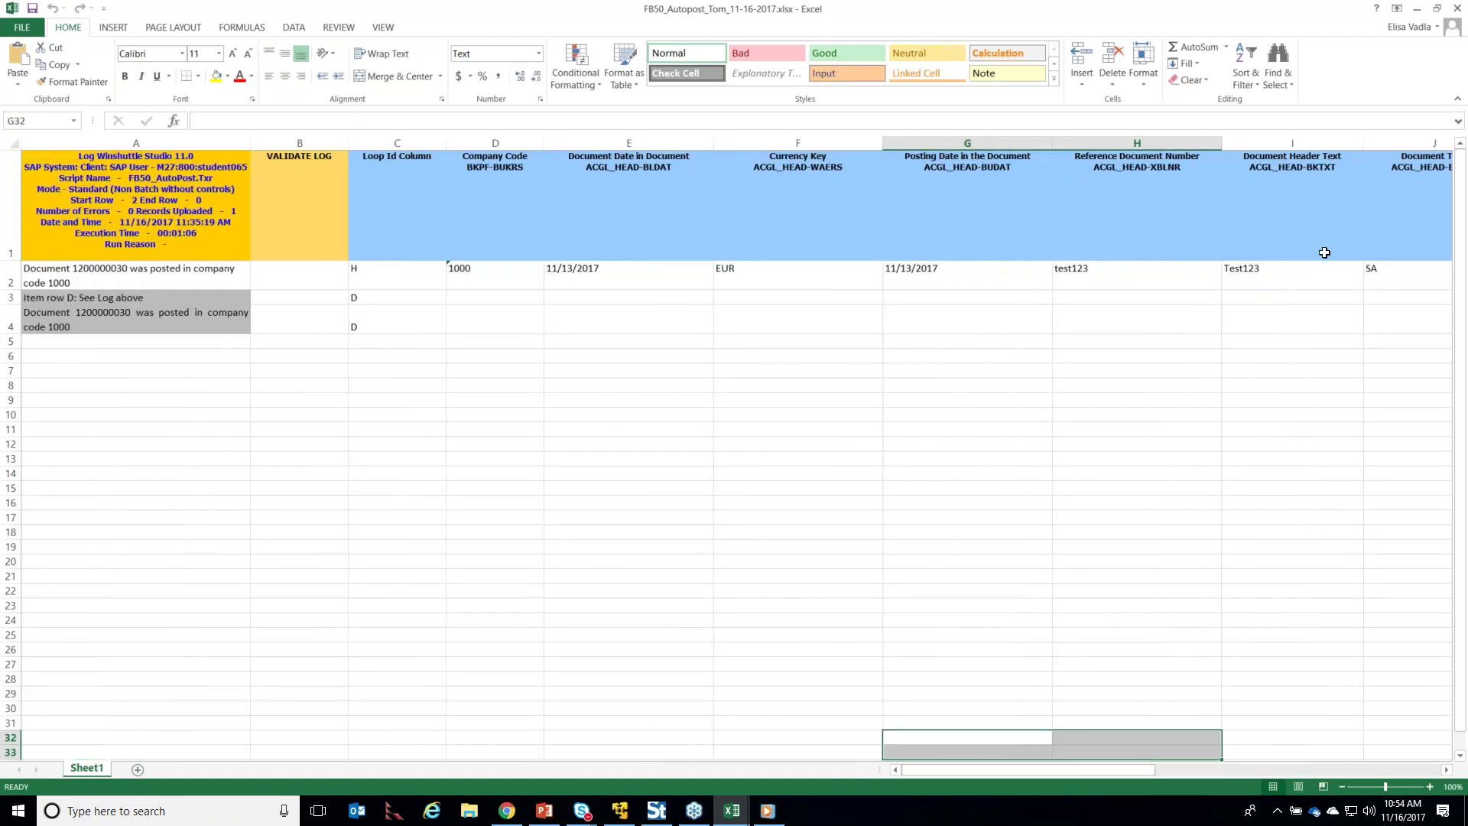
click(1457, 7)
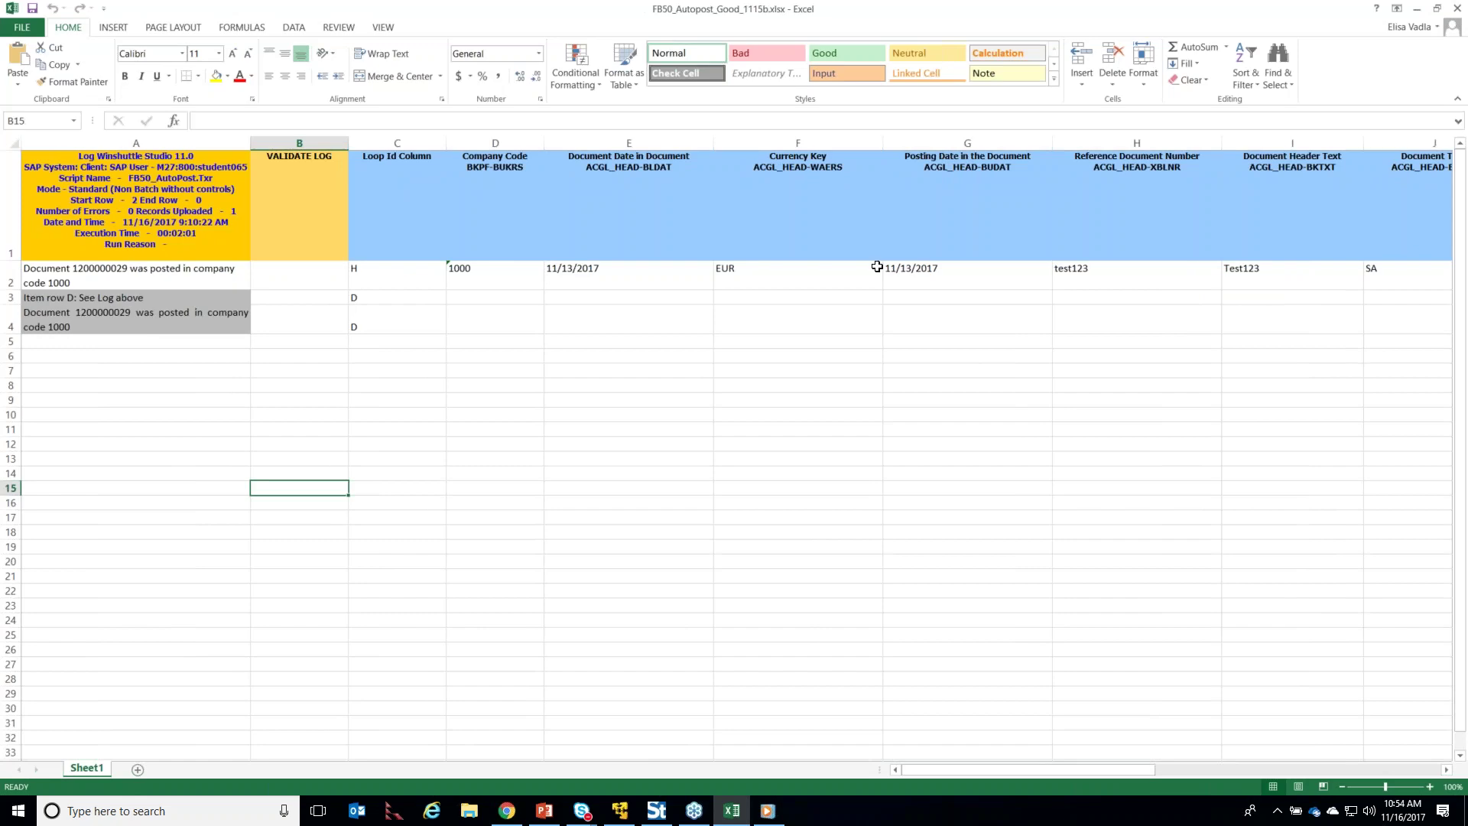
click(1456, 8)
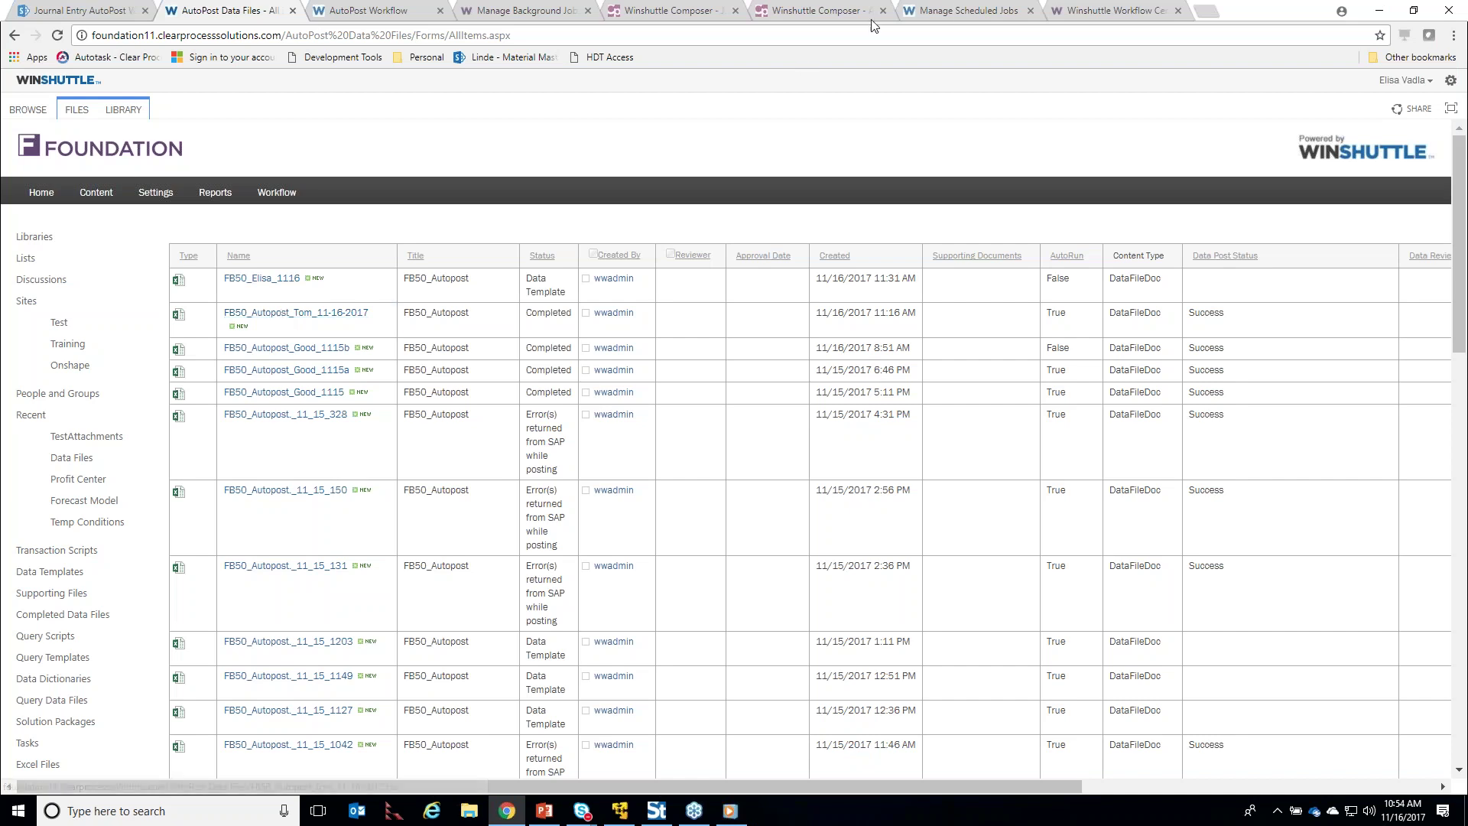
Search the scheduled jobs for 11/16/2017 and reload the AutoPost Data Files library to check the newest file's status
click(987, 12)
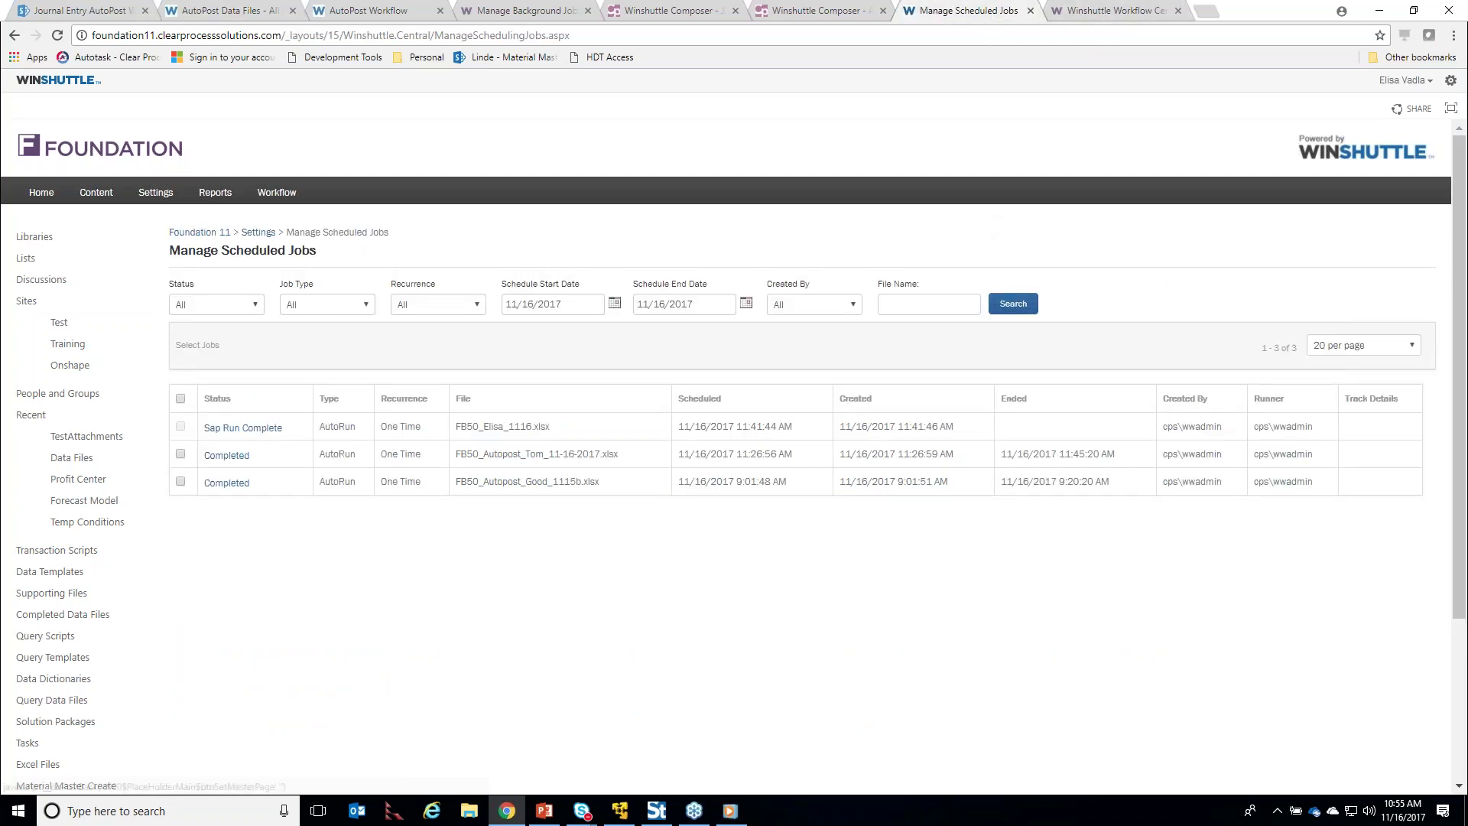
click(1013, 304)
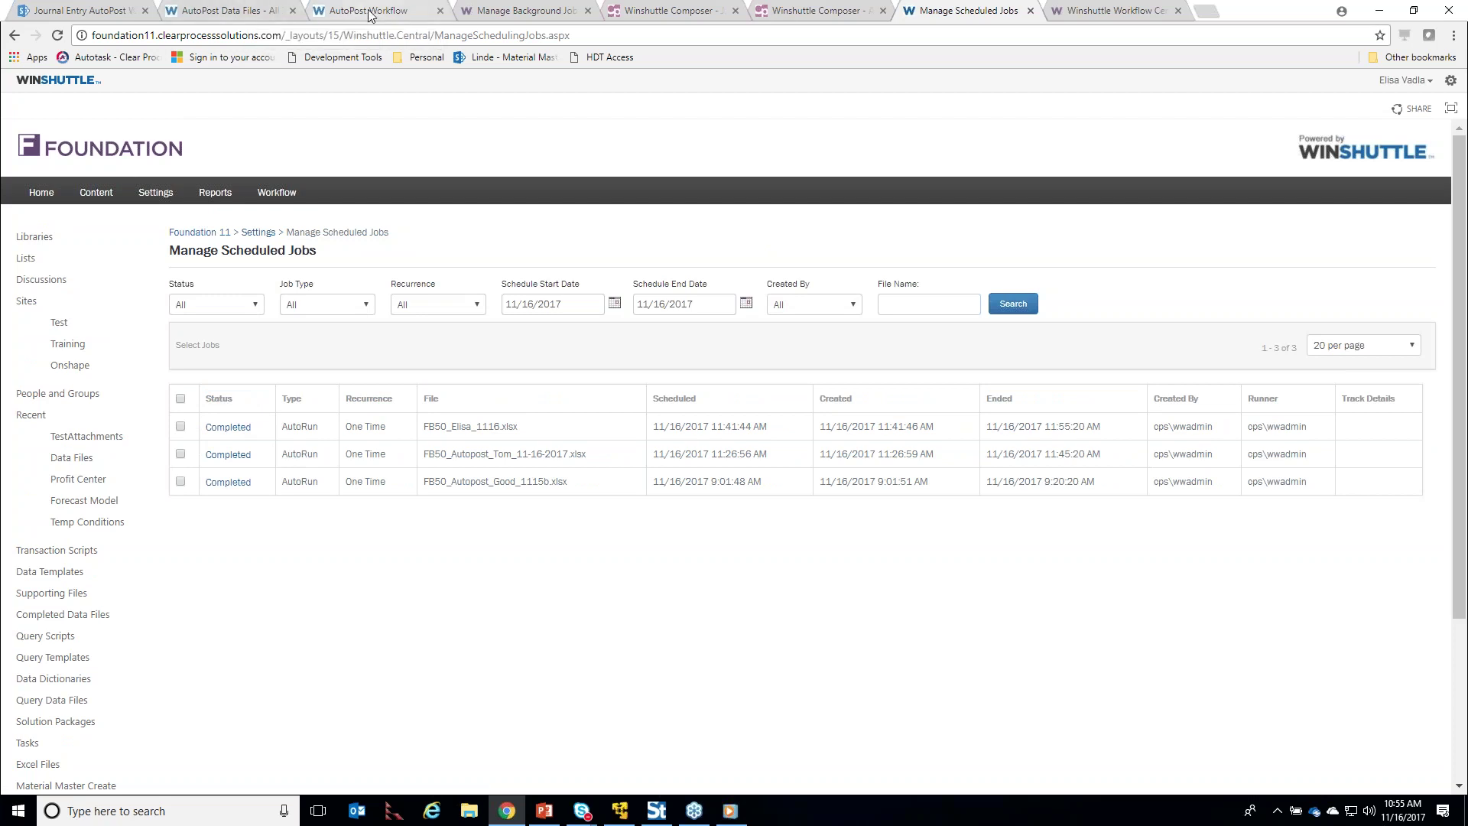
click(236, 13)
click(57, 35)
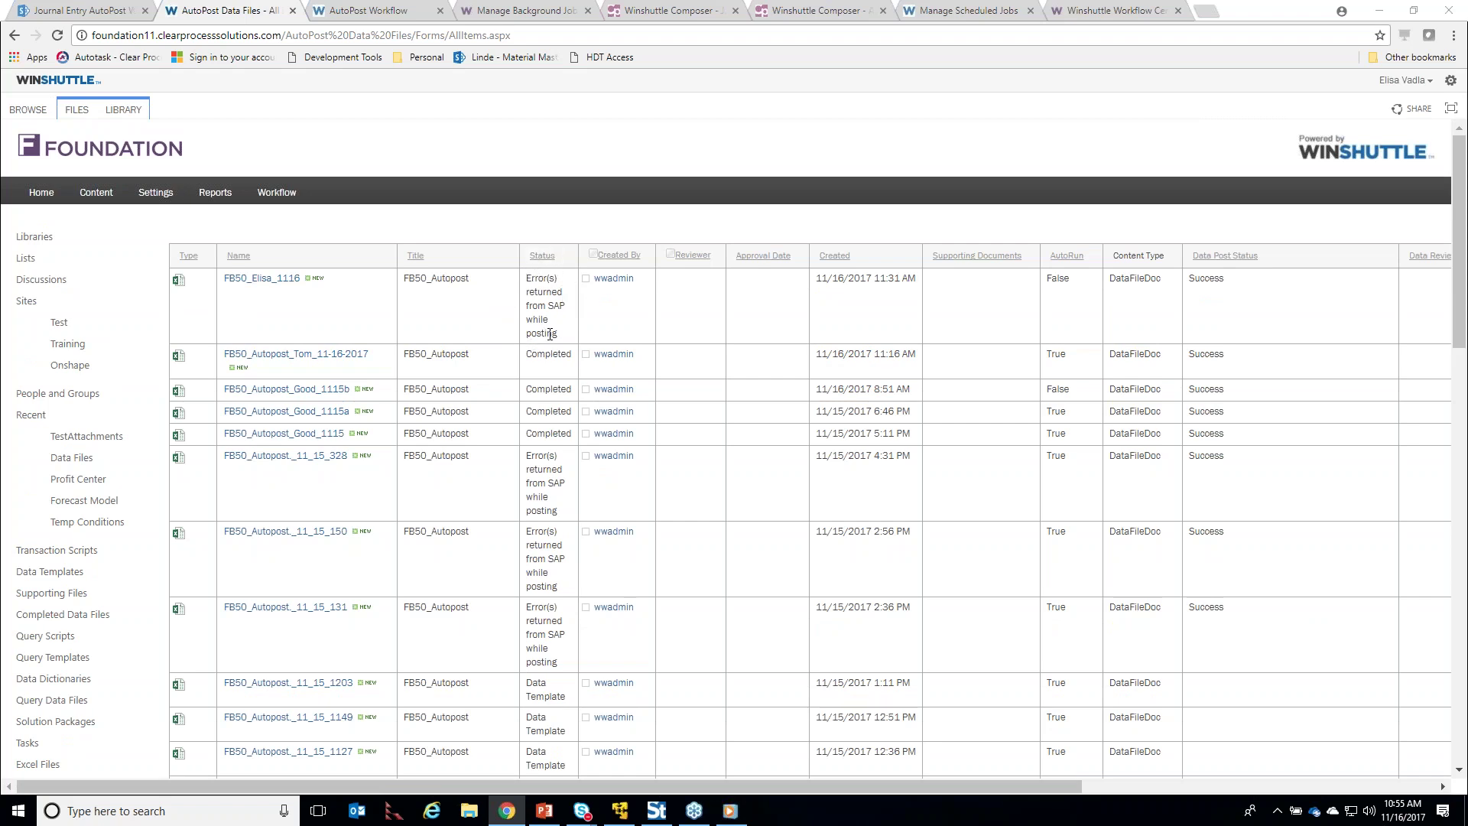
Reload the AutoPost Workflow list and the AutoPost Data Files library to compare their posting statuses
click(382, 15)
click(56, 35)
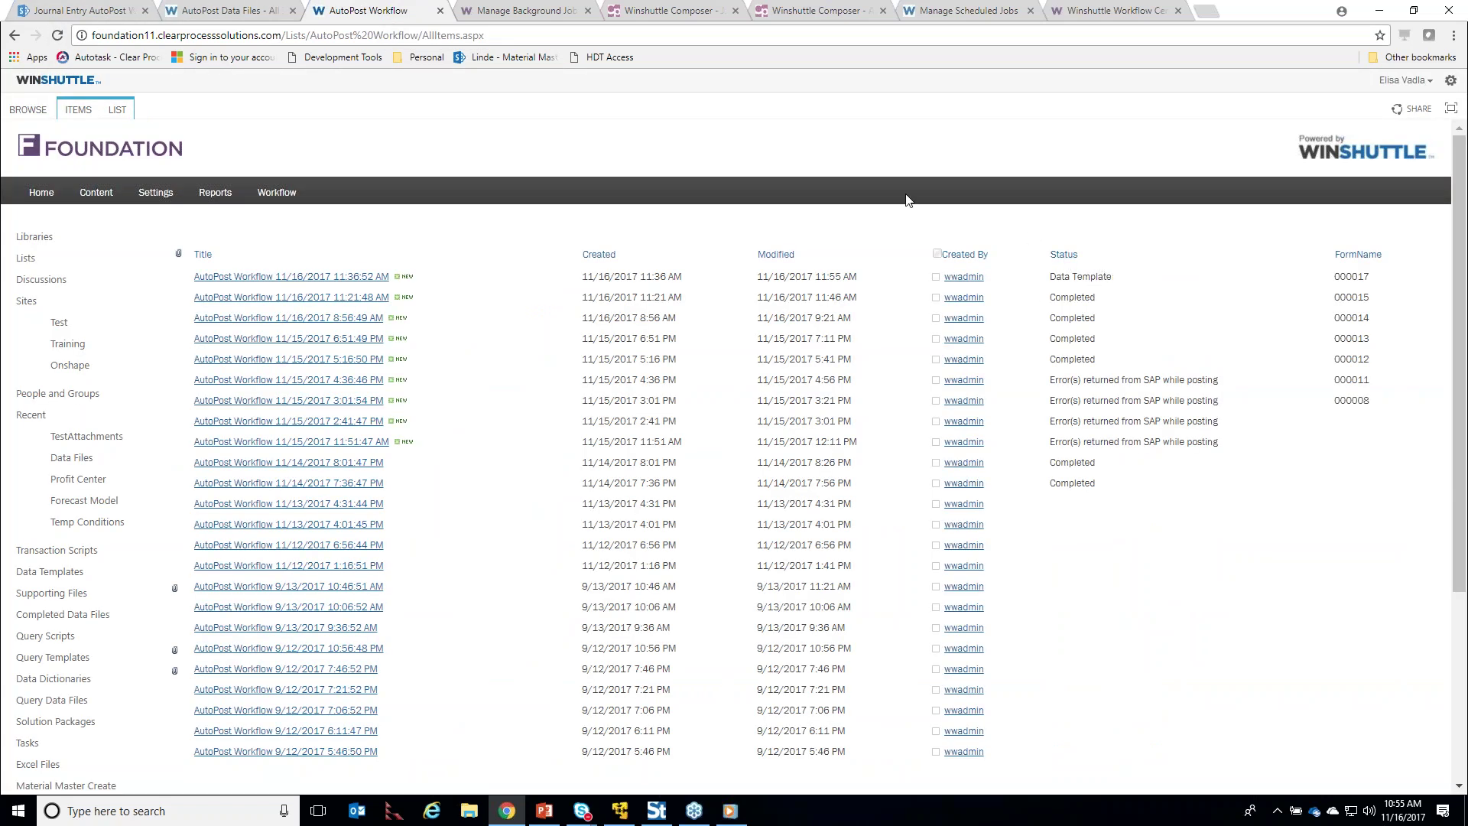
click(236, 13)
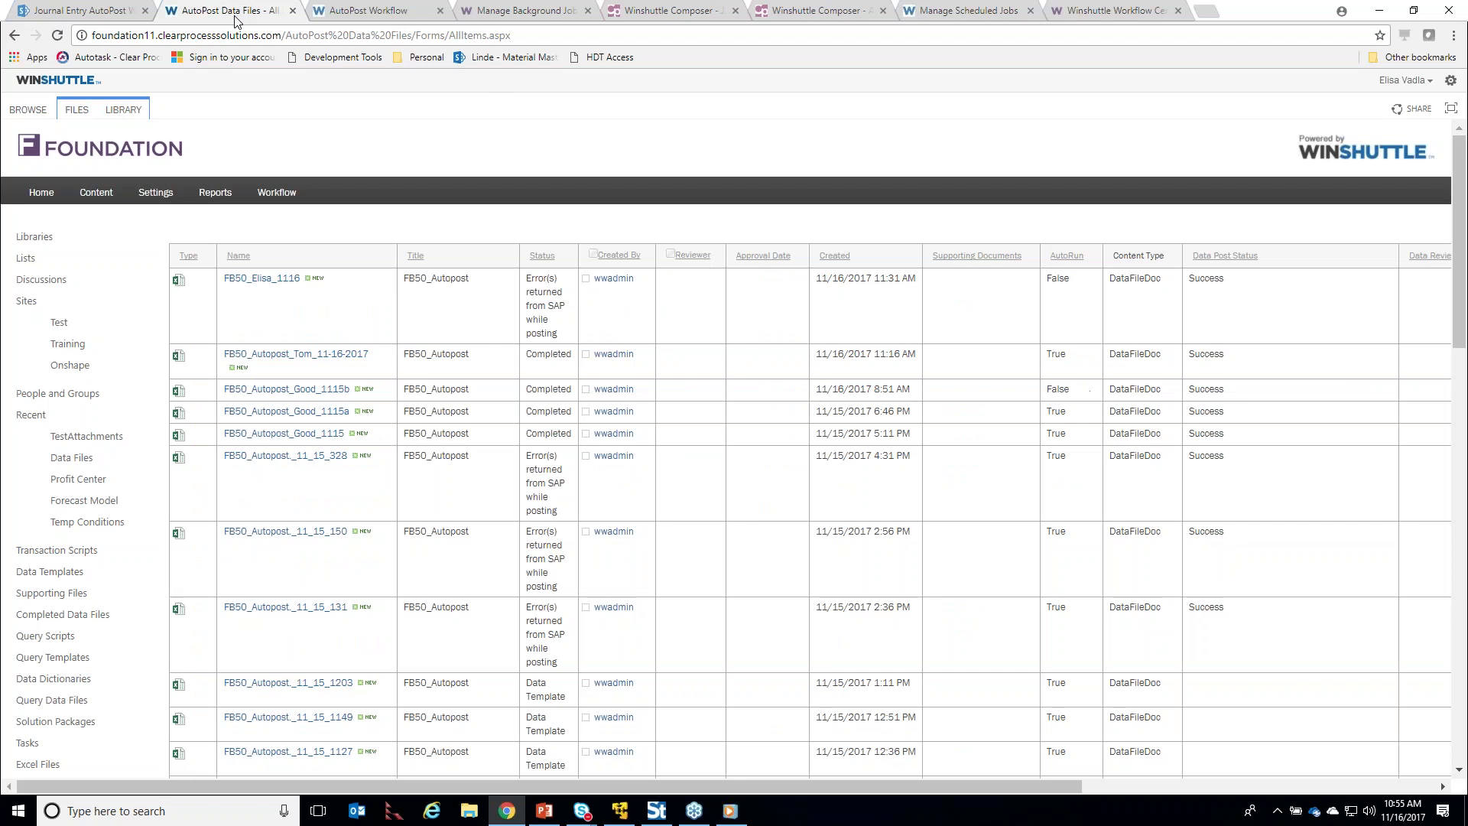
click(56, 37)
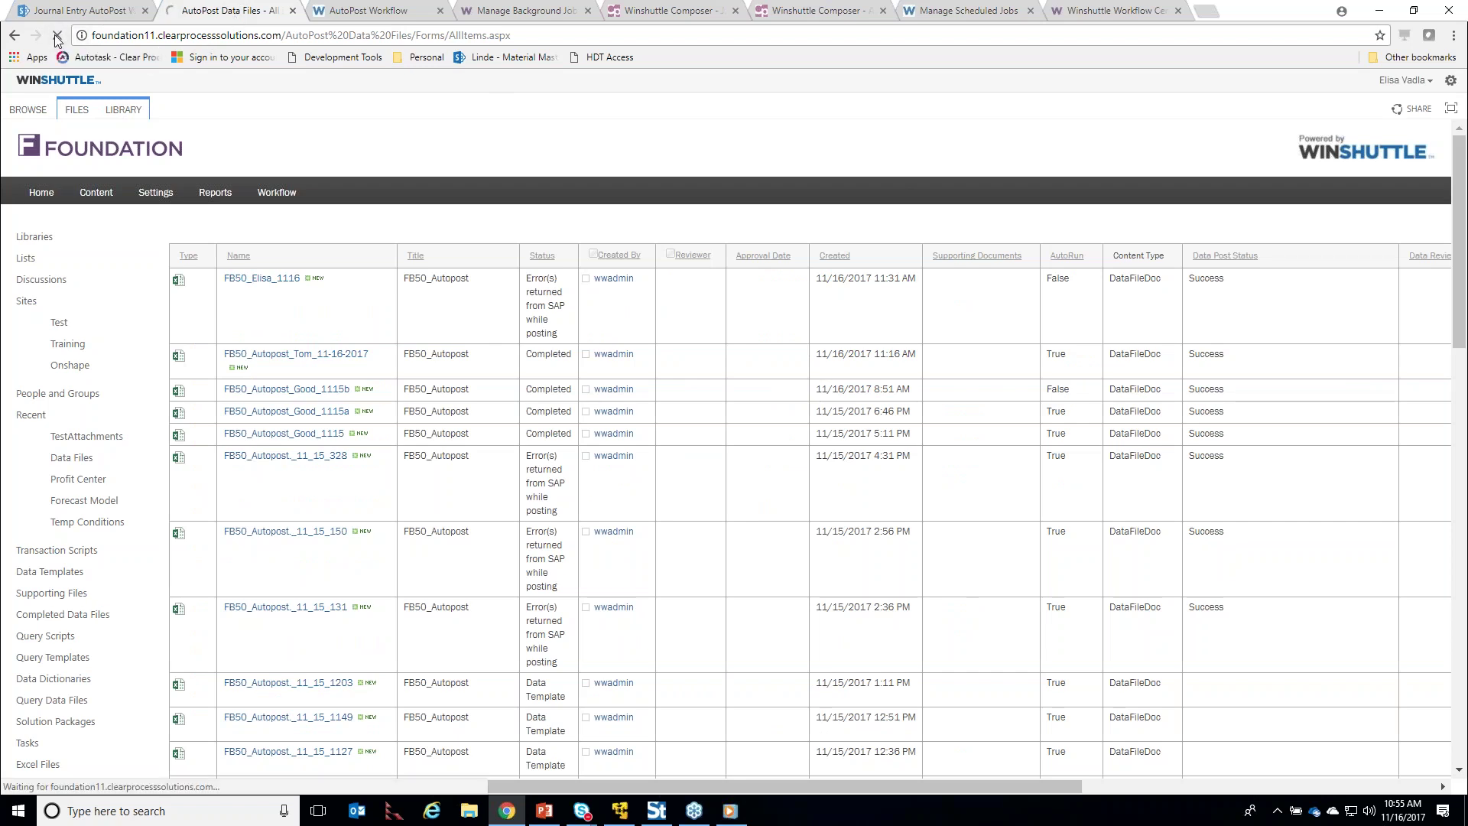
Open the newest FB50 data file, examine its log messages and the Company Code cell in row 2, and minimize the workbook
click(267, 282)
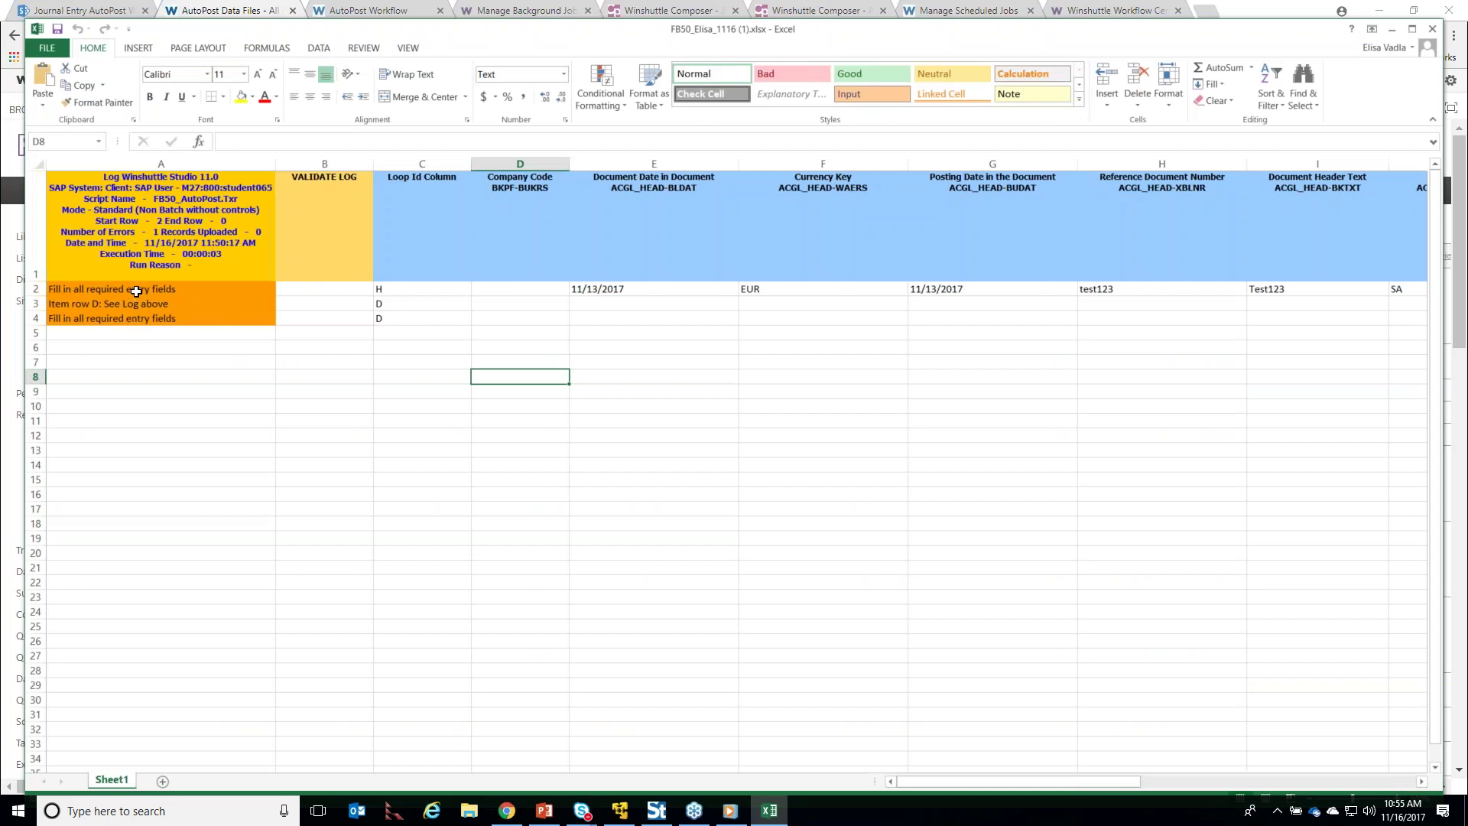
click(136, 291)
click(124, 318)
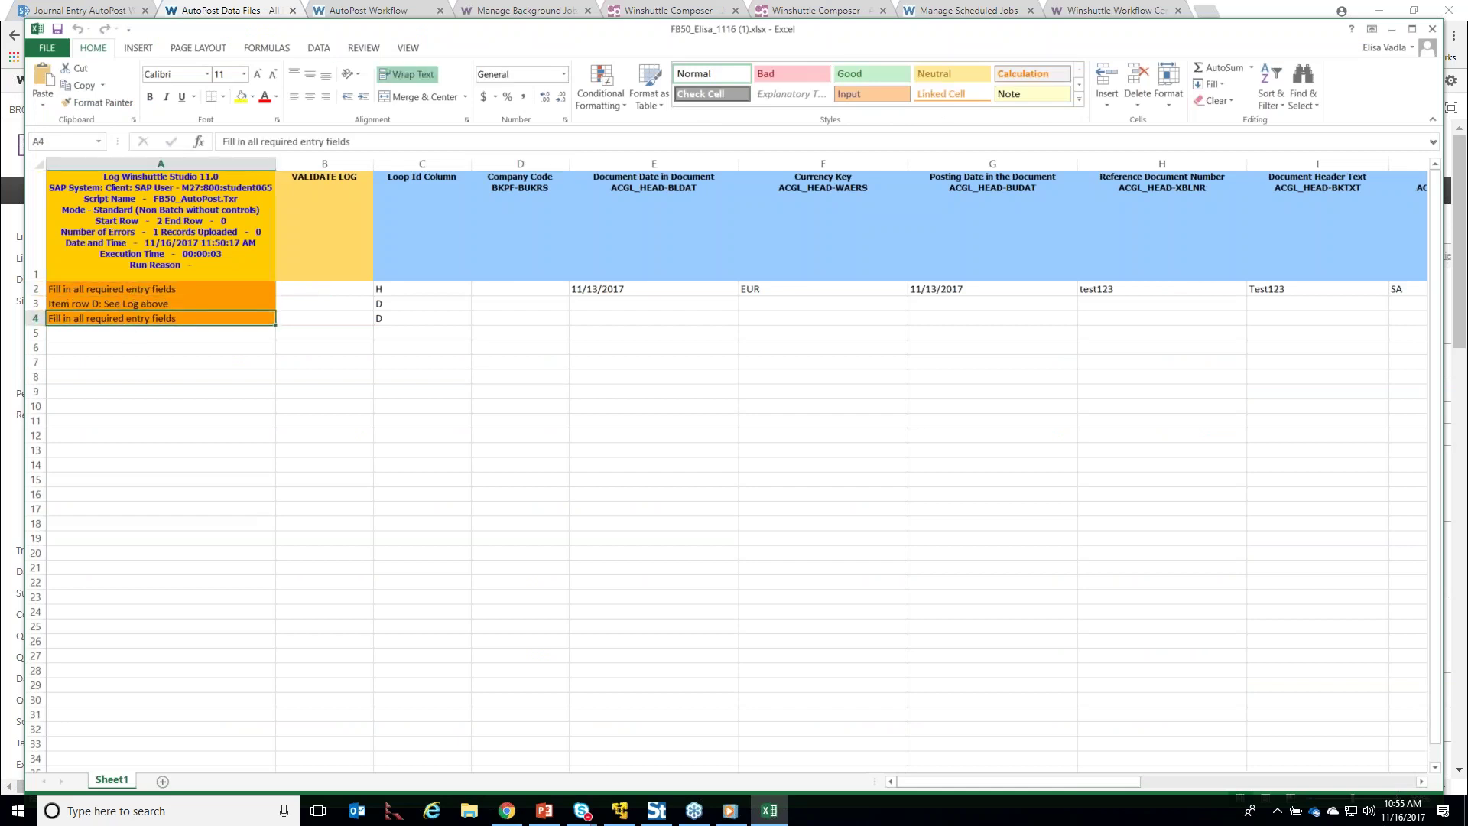
click(498, 290)
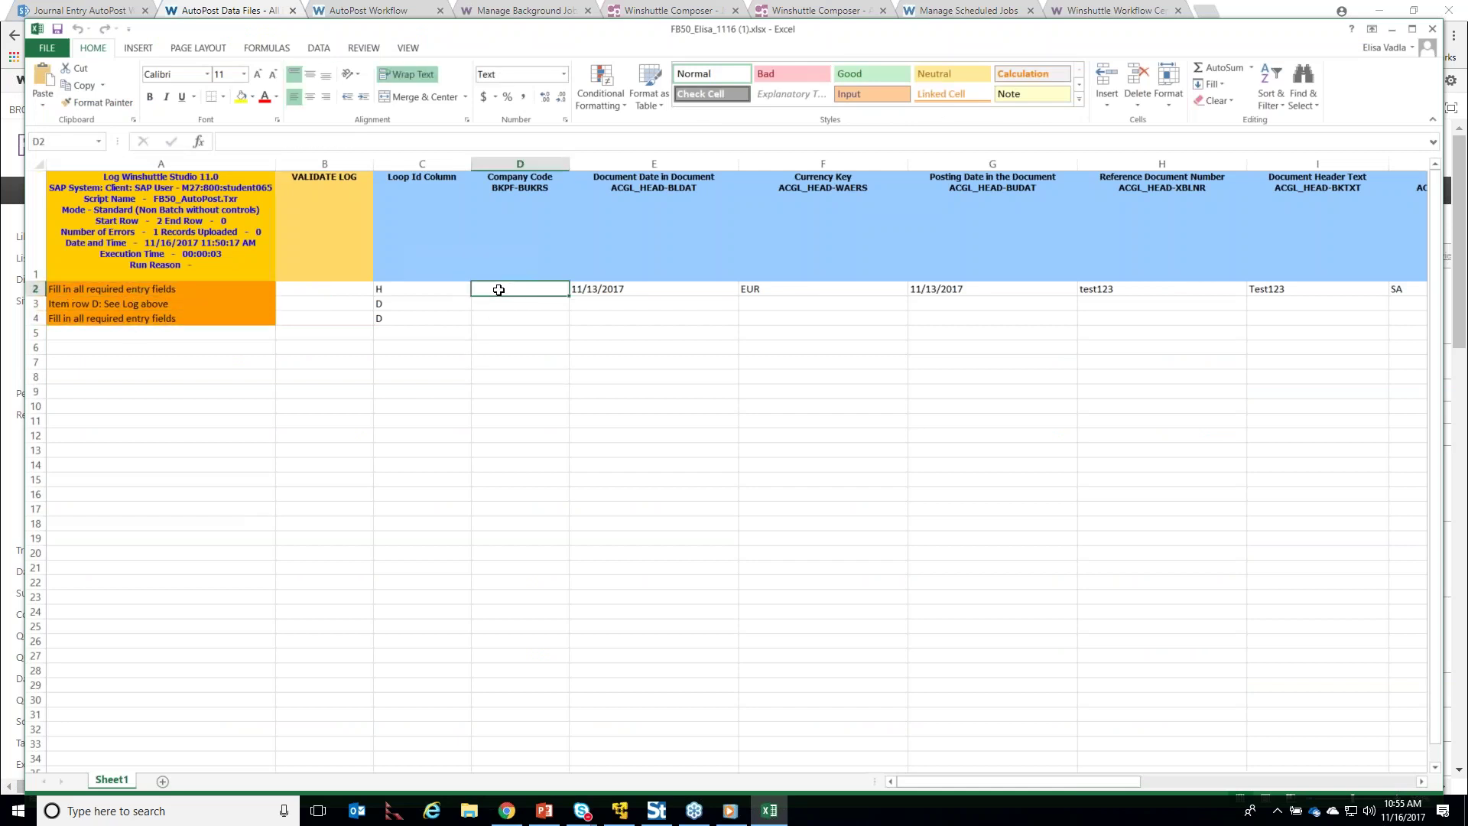
click(1392, 33)
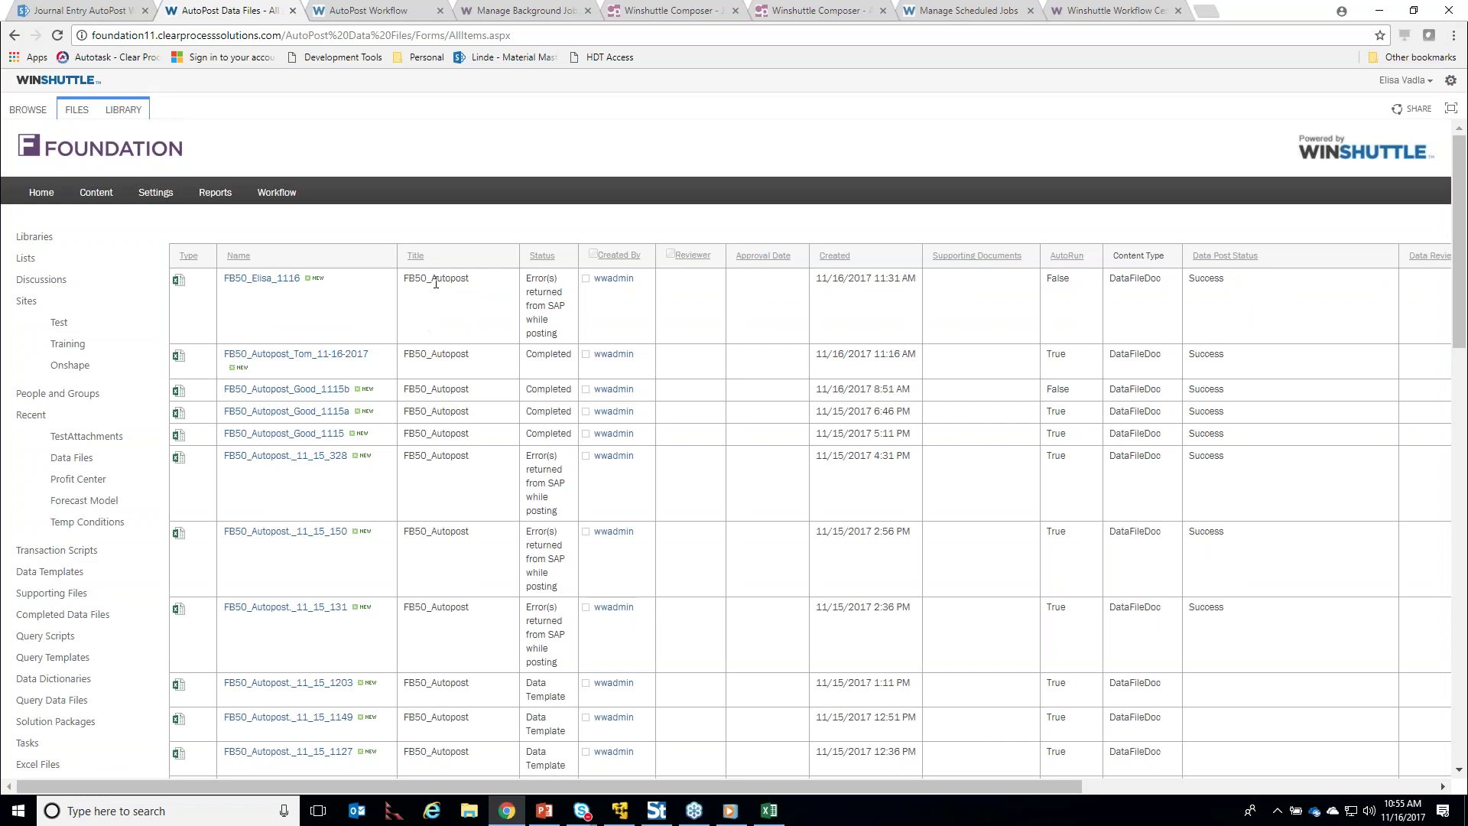
Reload the AutoPost Workflow list, revisit the data files, and refresh the Journal Entry AutoPost Workflow list to check entry 000017's AutoPost status
click(400, 11)
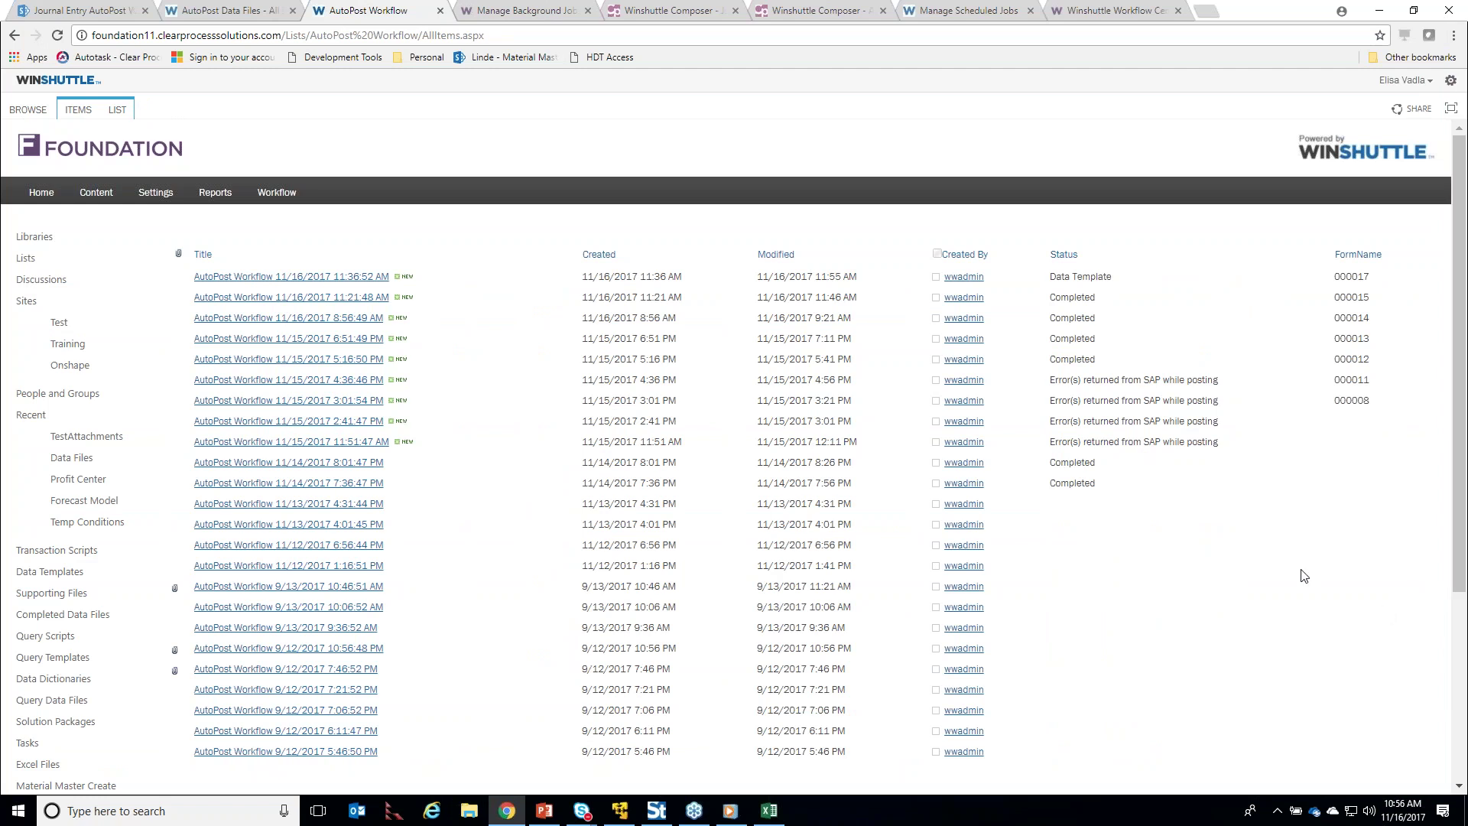
click(57, 35)
click(225, 11)
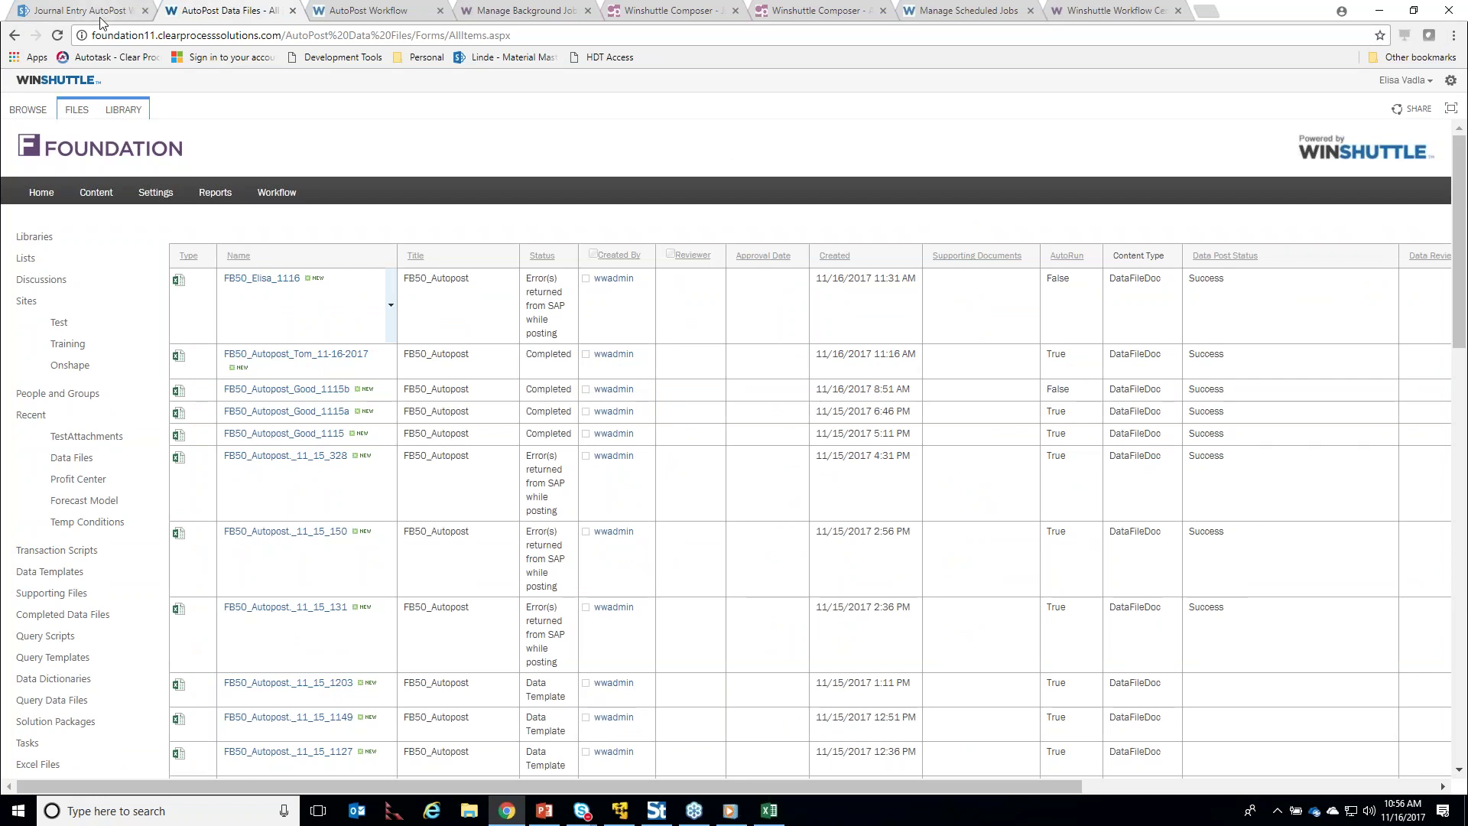
click(129, 17)
click(57, 35)
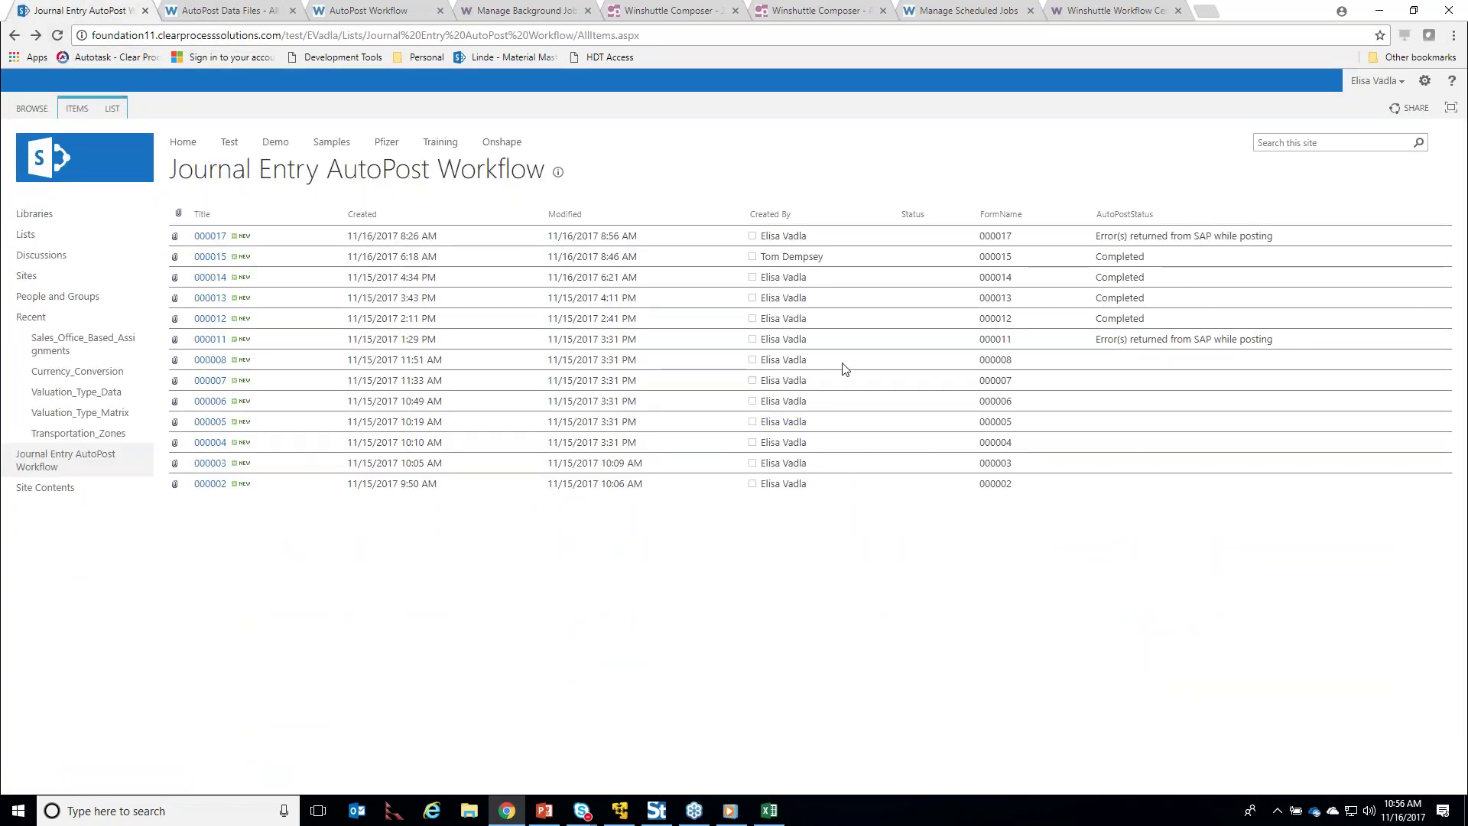